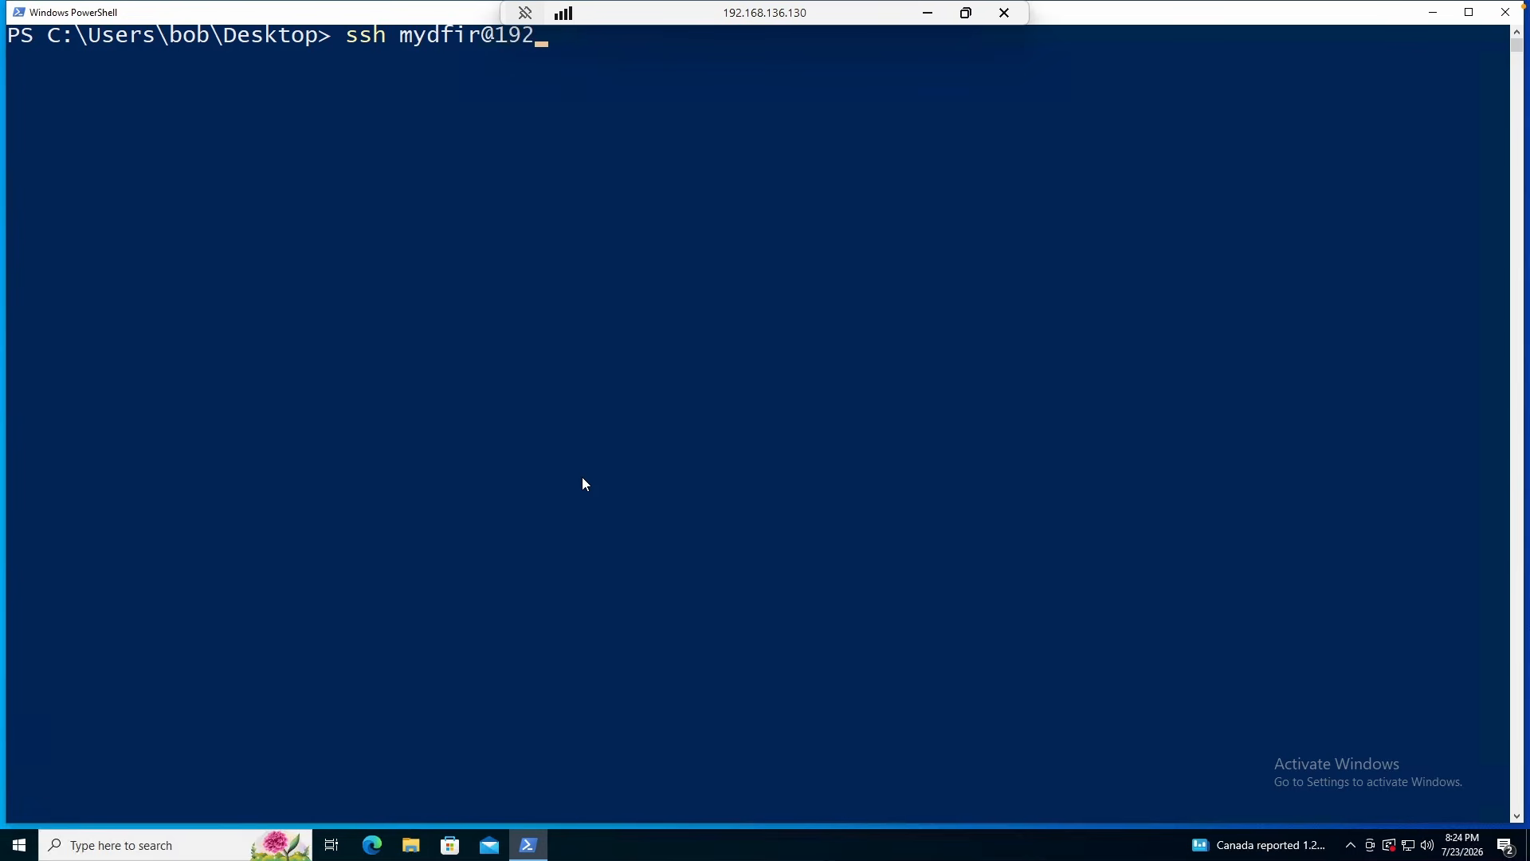
- Attempt an SSH login to 192.168.136.129 as mydfir, submitting three wrong entries at the account password prompt
{"action": "type", "text": ".168.136.129"}
{"action": "key", "text": "Return"}
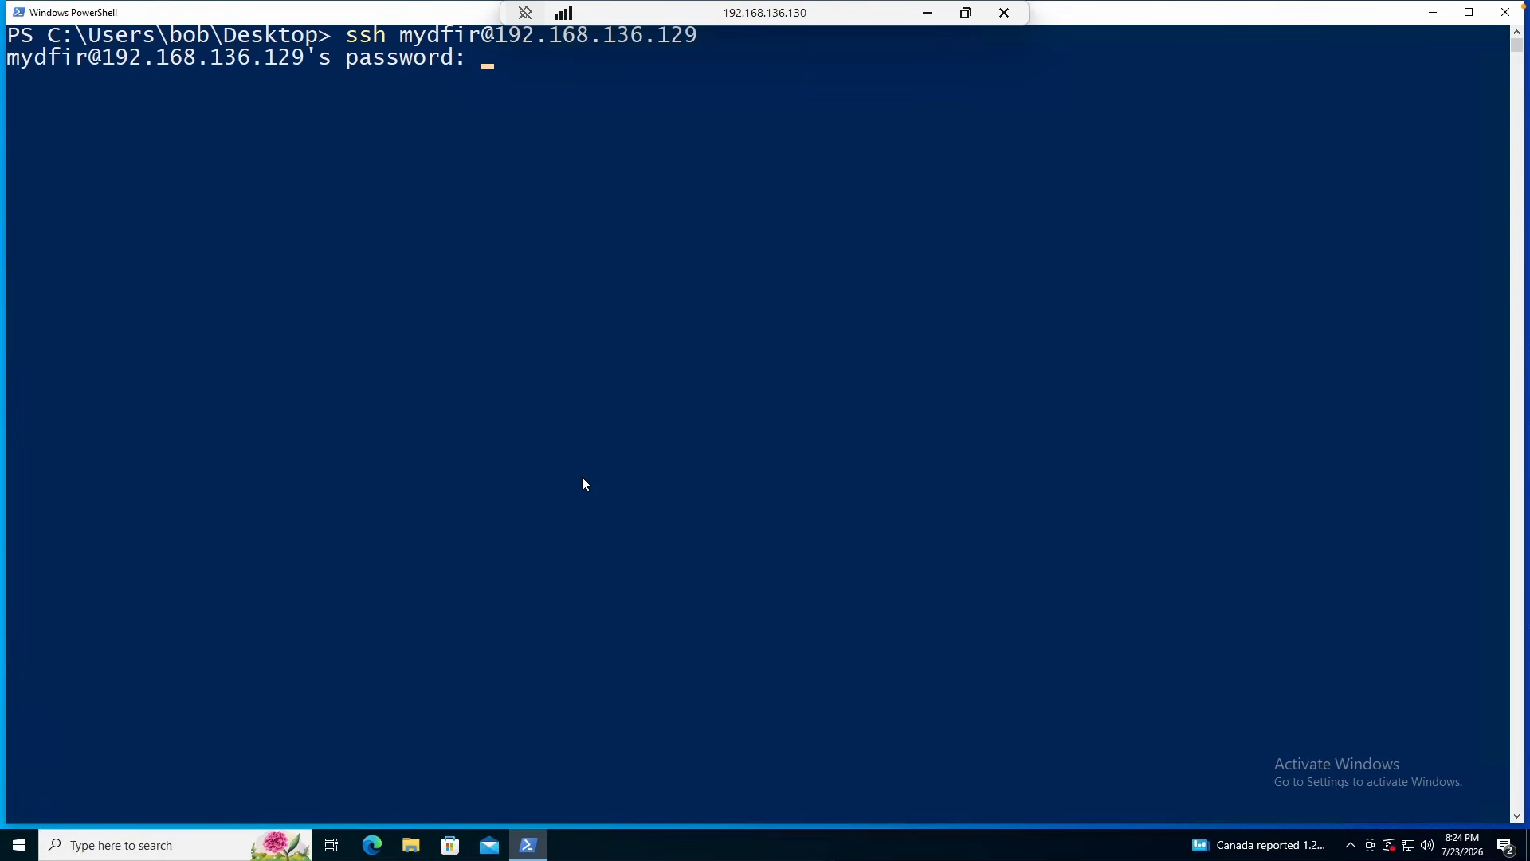
{"action": "key", "text": "Return"}
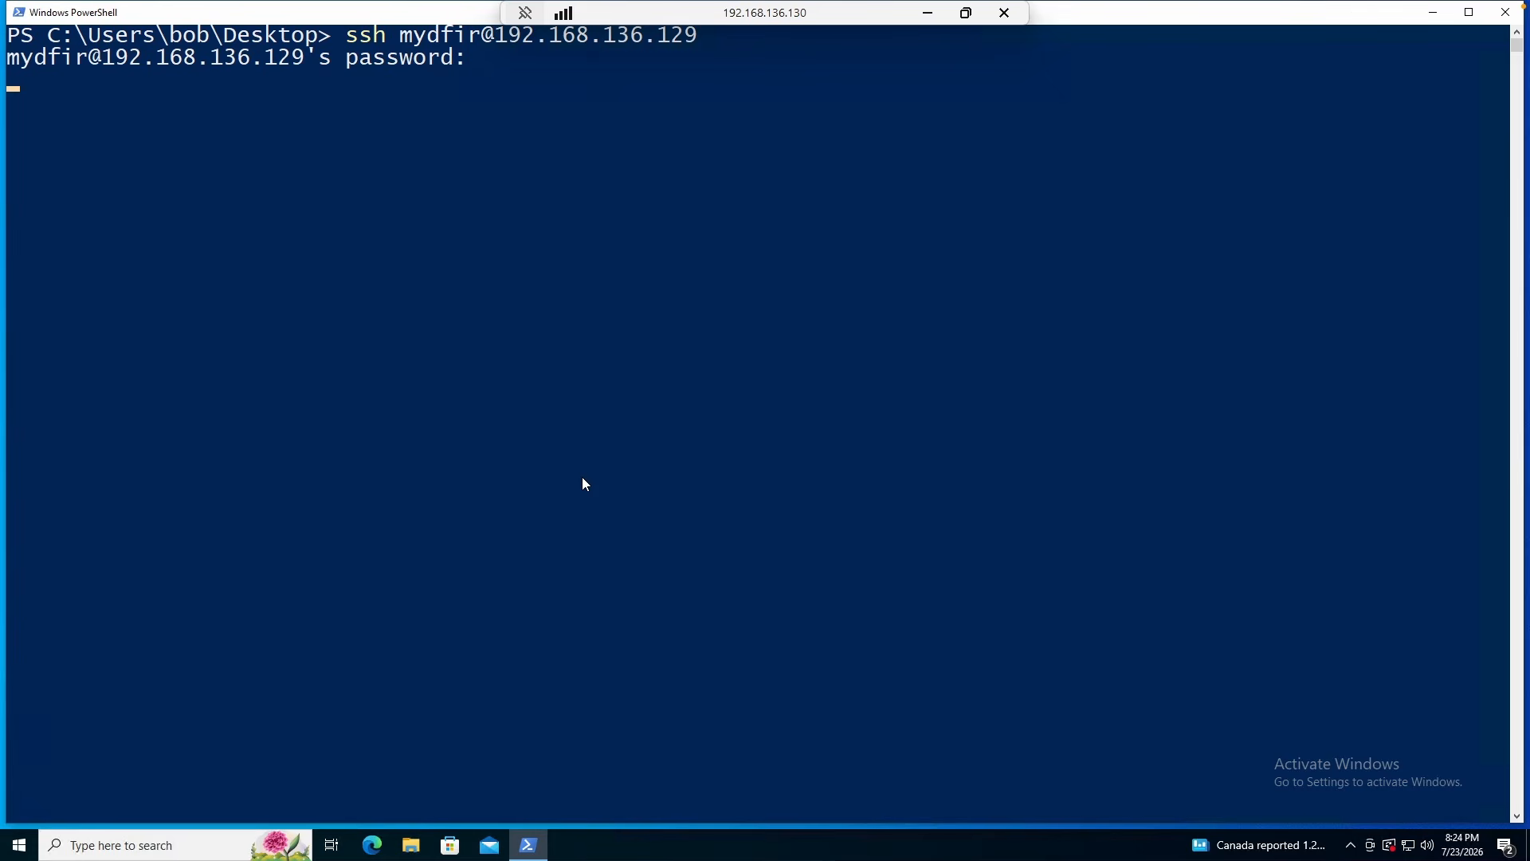
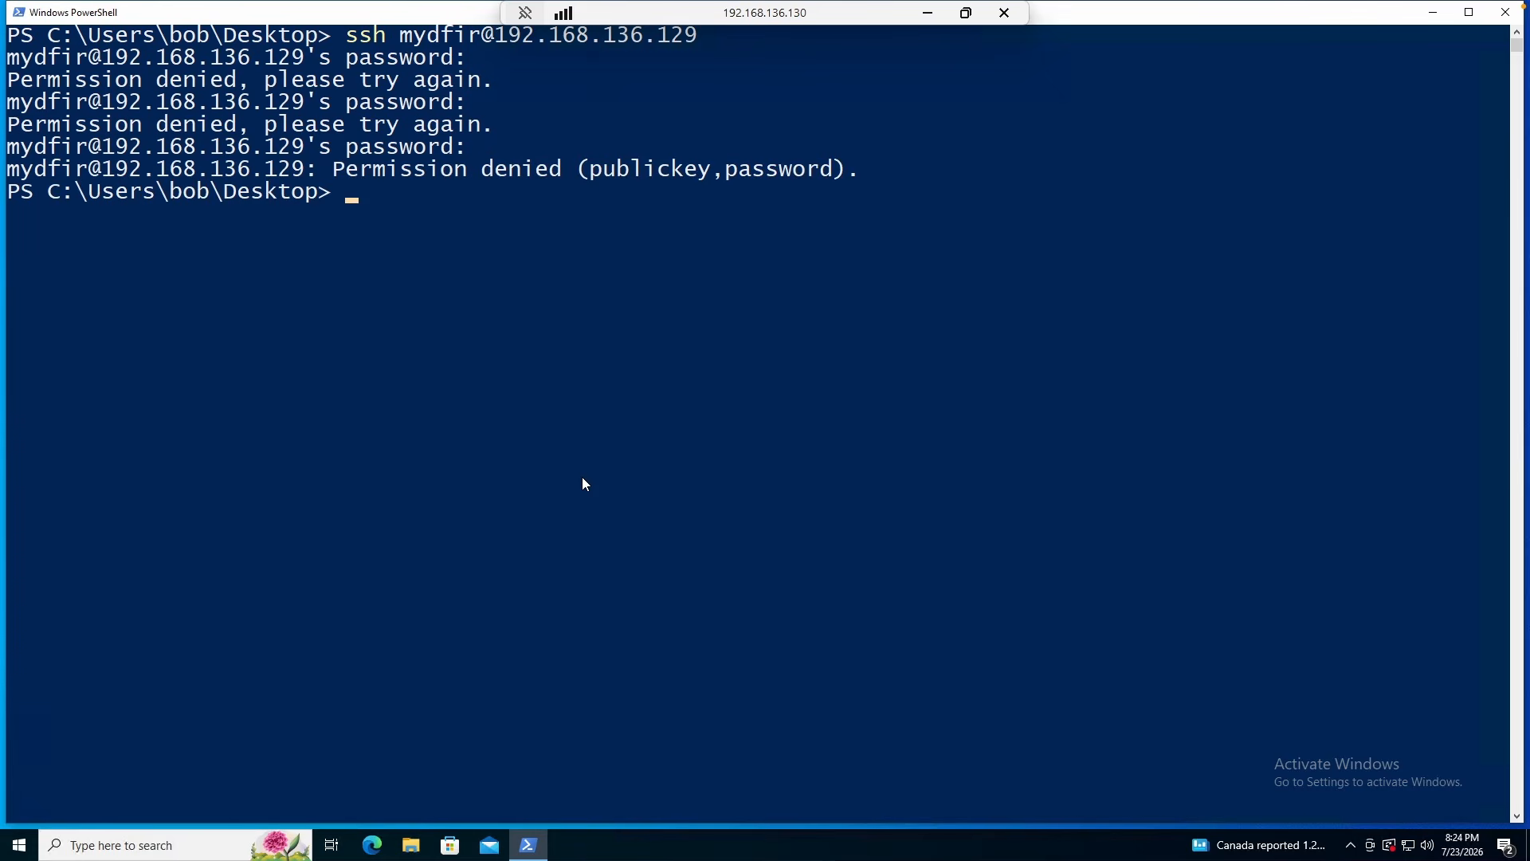
{"action": "left_click_drag", "start_coordinate": [335, 169], "coordinate": [562, 170]}
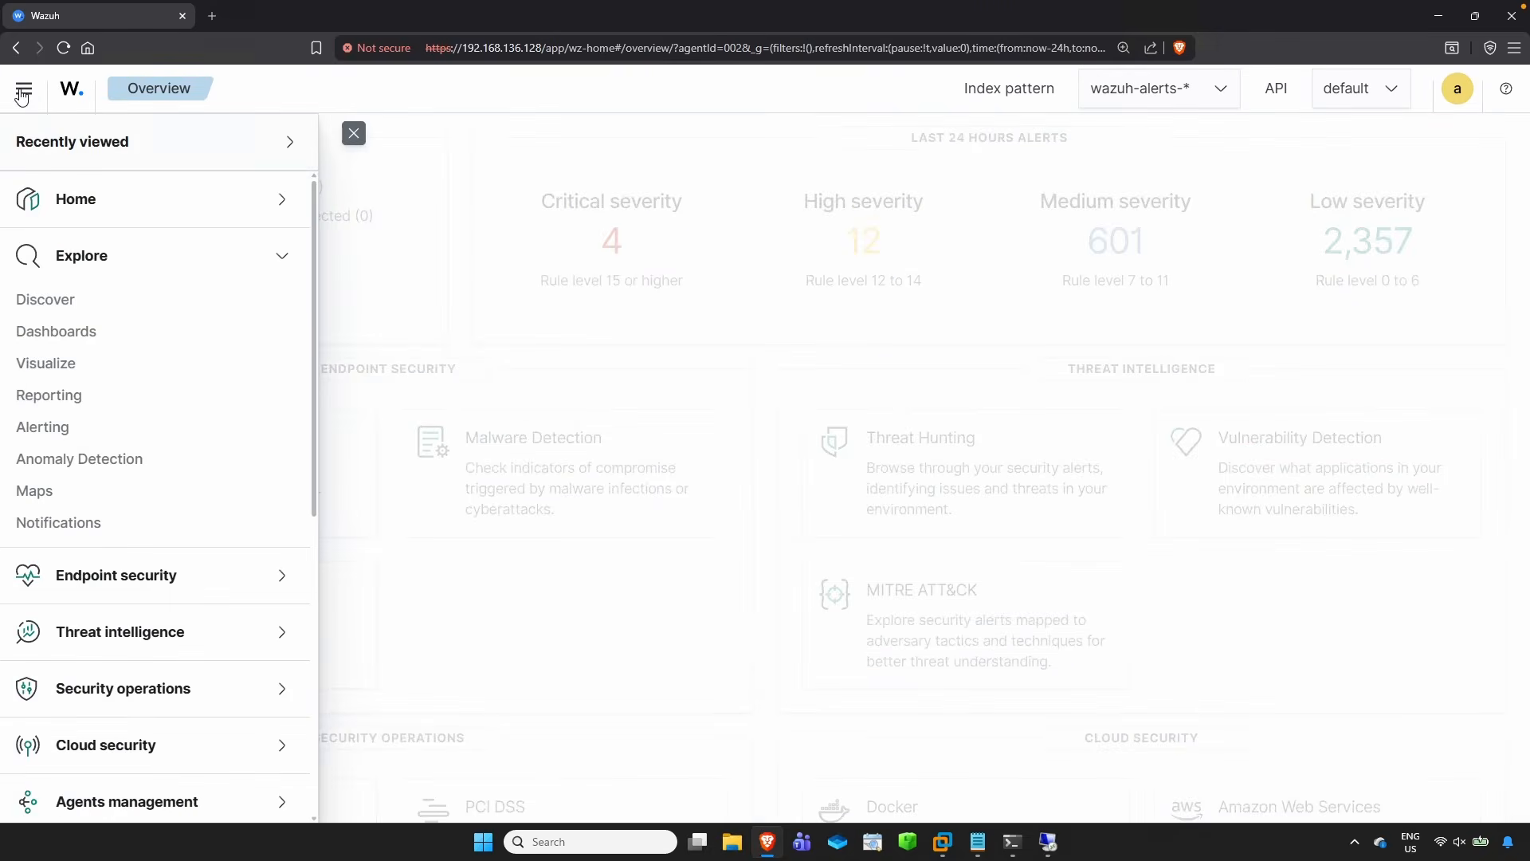
- Switch to the Wazuh dashboard, open Discover and limit the alerts to the last 15 minutes
{"action": "left_click", "coordinate": [79, 308]}
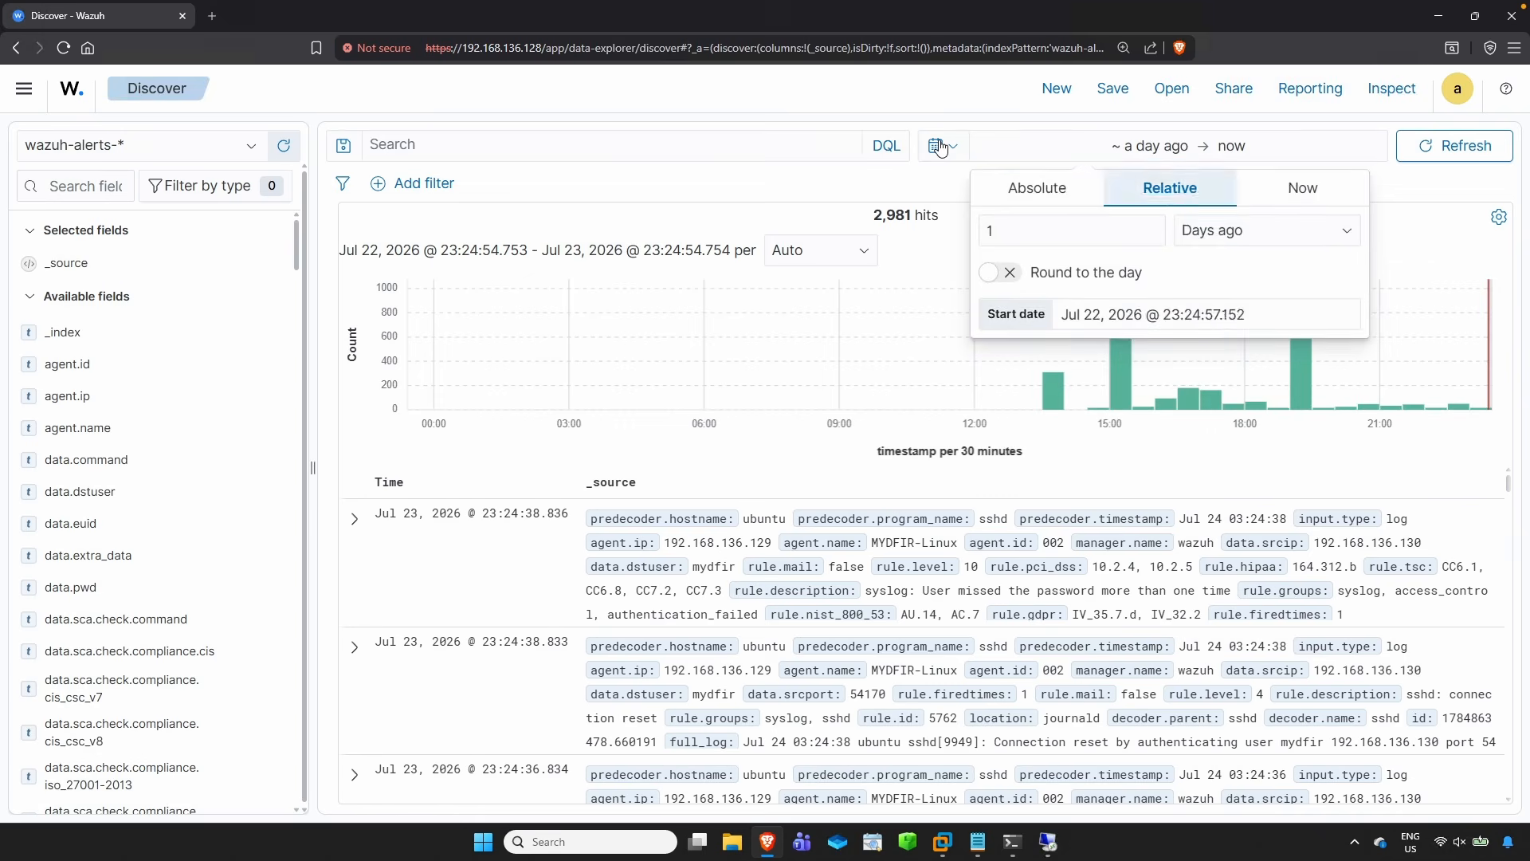
{"action": "left_click", "coordinate": [946, 145]}
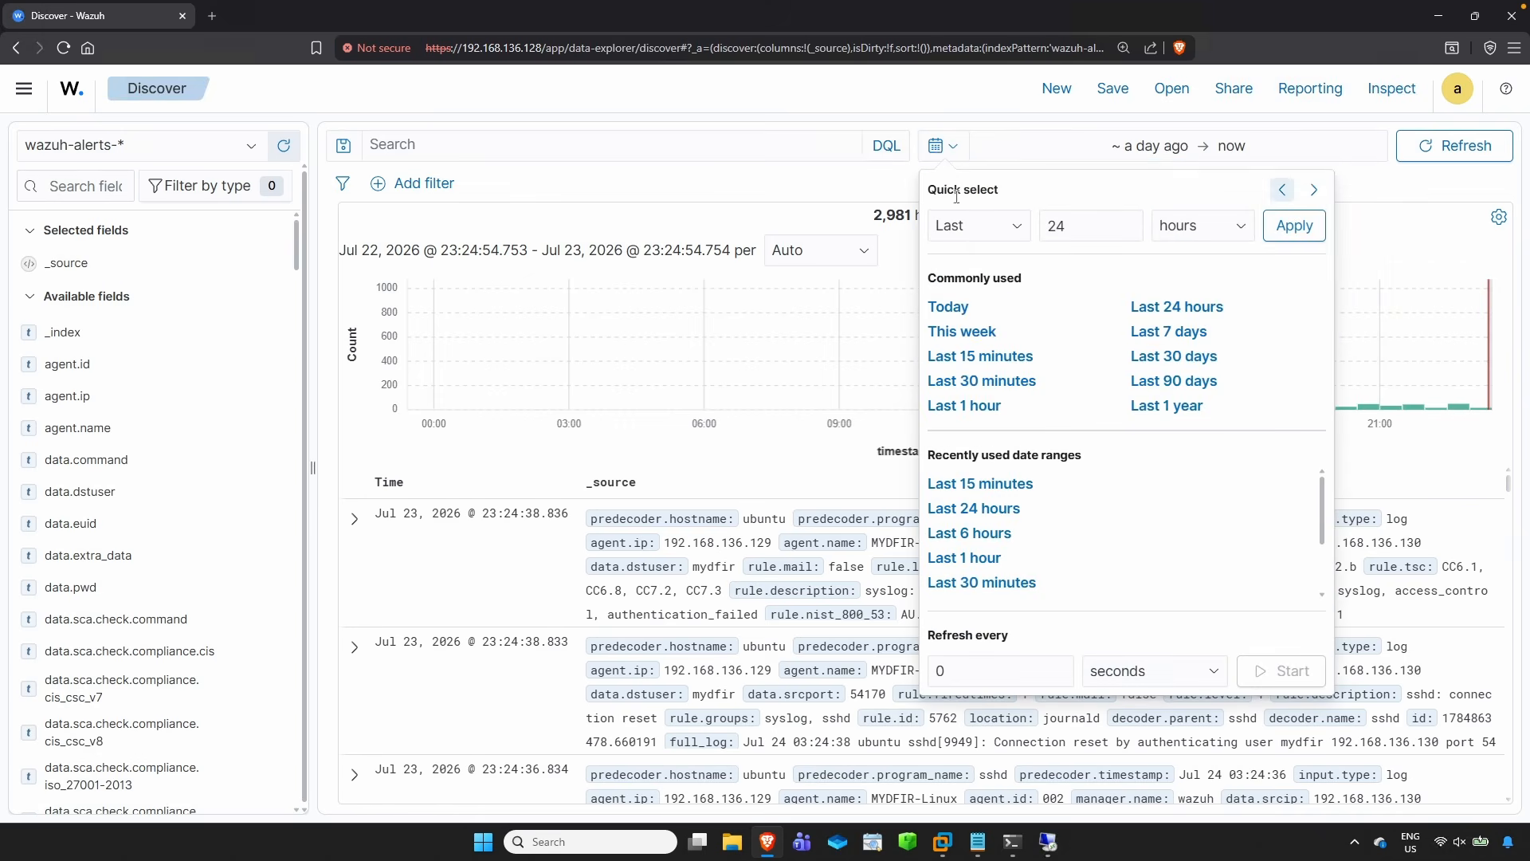
{"action": "left_click", "coordinate": [994, 358]}
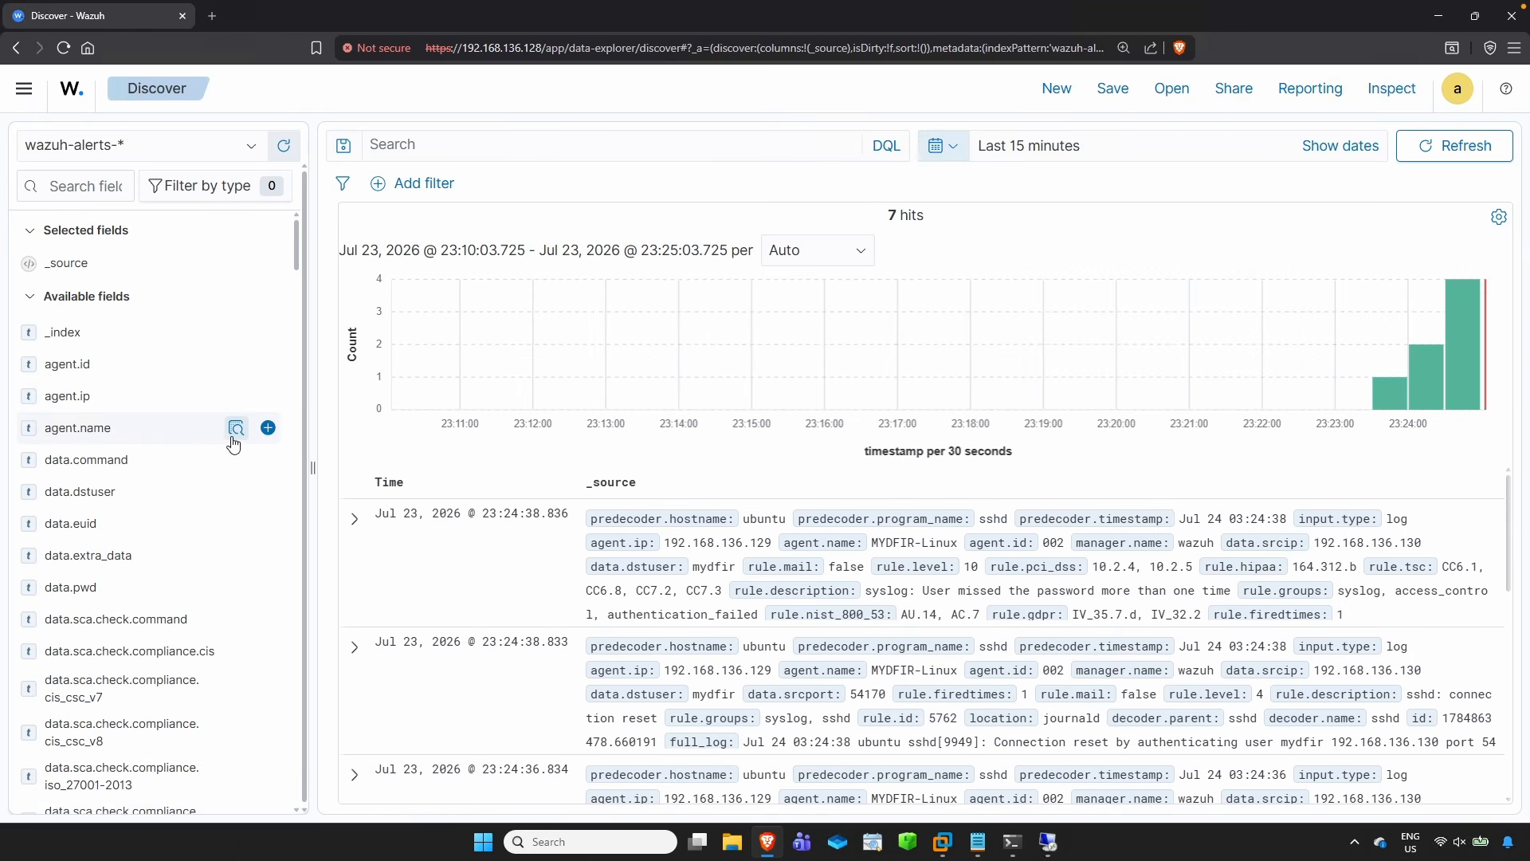
- Filter the alerts to those whose agent.name is MYDFIR-Linux
{"action": "left_click", "coordinate": [236, 431]}
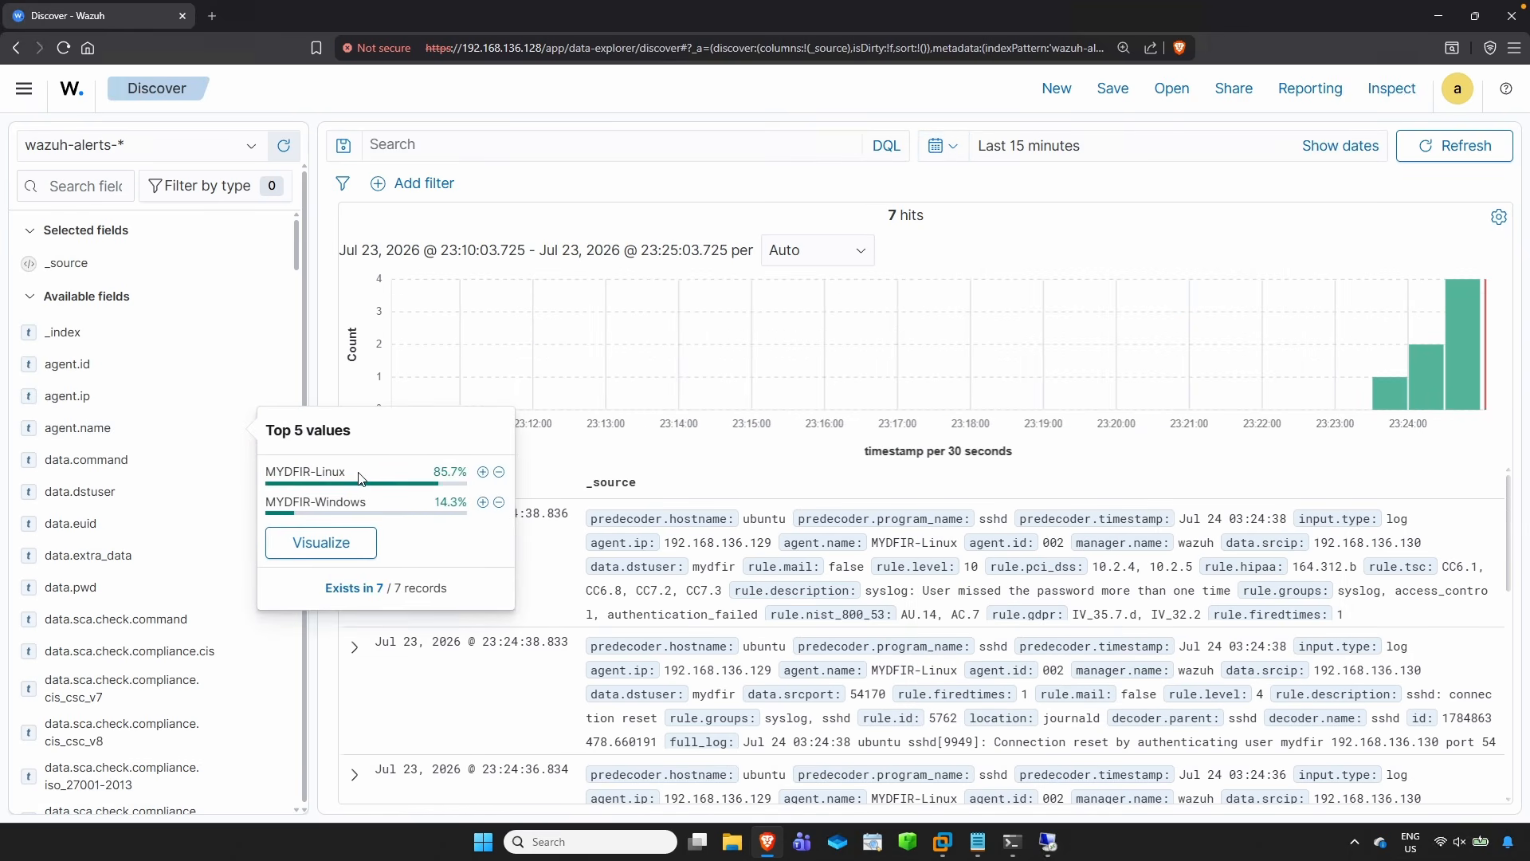
{"action": "left_click_drag", "start_coordinate": [310, 473], "coordinate": [351, 476]}
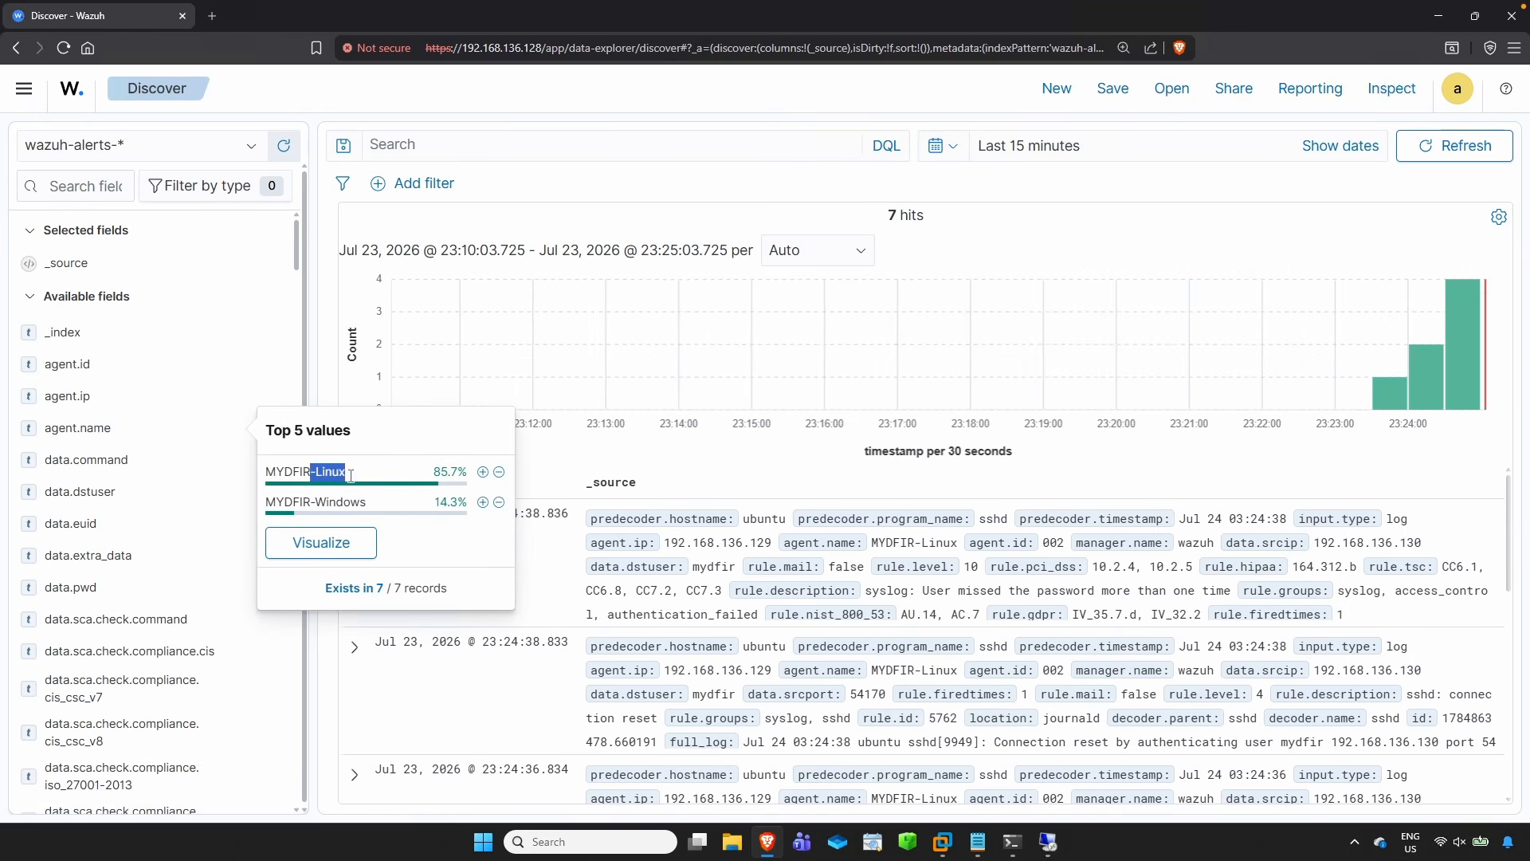
{"action": "left_click", "coordinate": [483, 472]}
- Show rule.description as a column in the alert table, using the newest alert's expanded details
{"action": "left_click", "coordinate": [355, 521]}
{"action": "scroll", "coordinate": [593, 599], "scroll_direction": "down", "scroll_amount": 6}
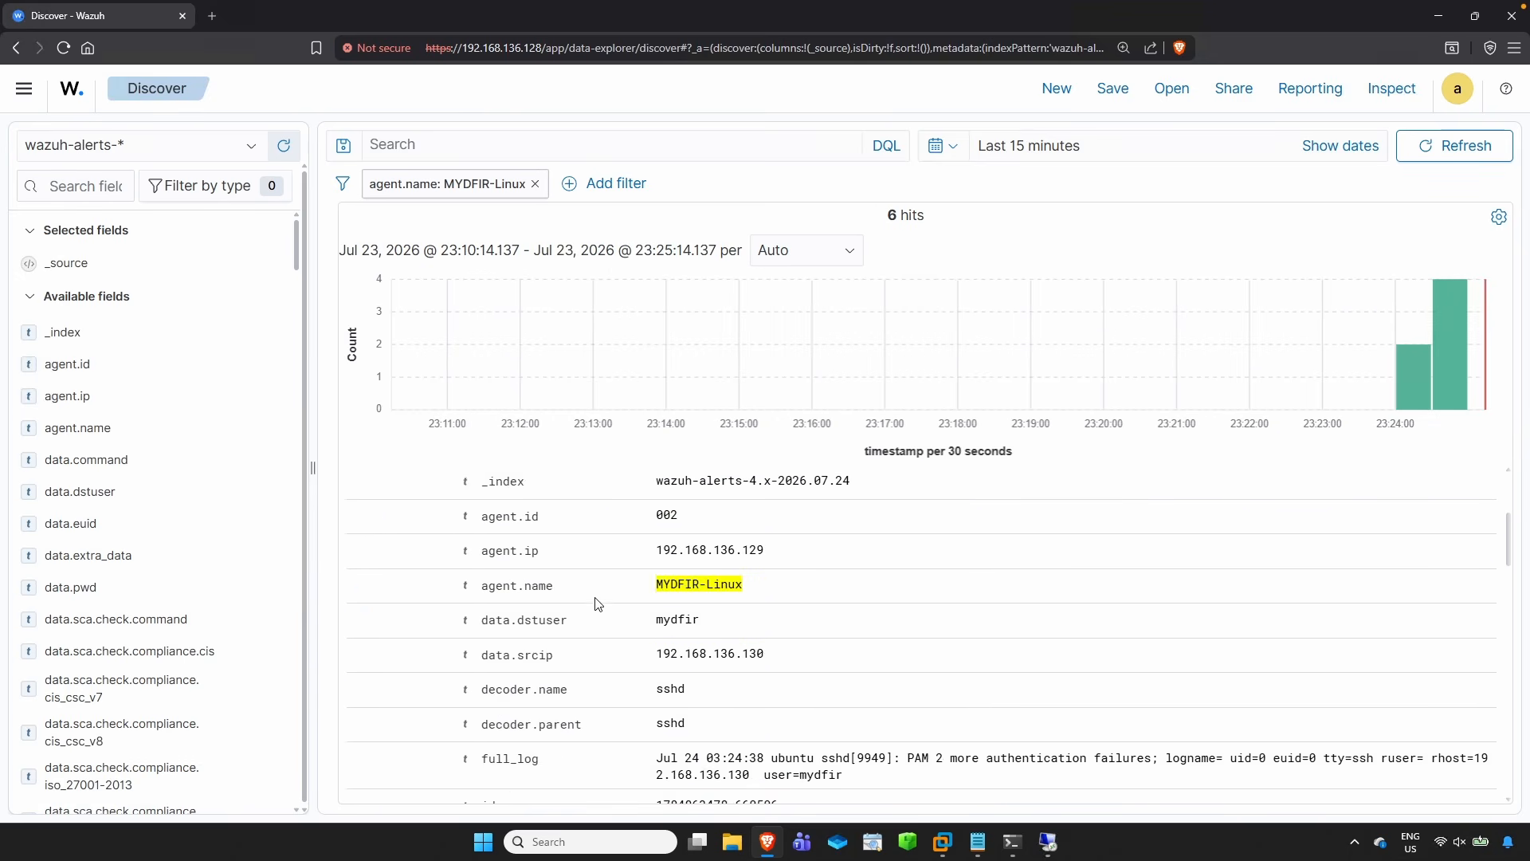
{"action": "scroll", "coordinate": [593, 599], "scroll_direction": "down", "scroll_amount": 3}
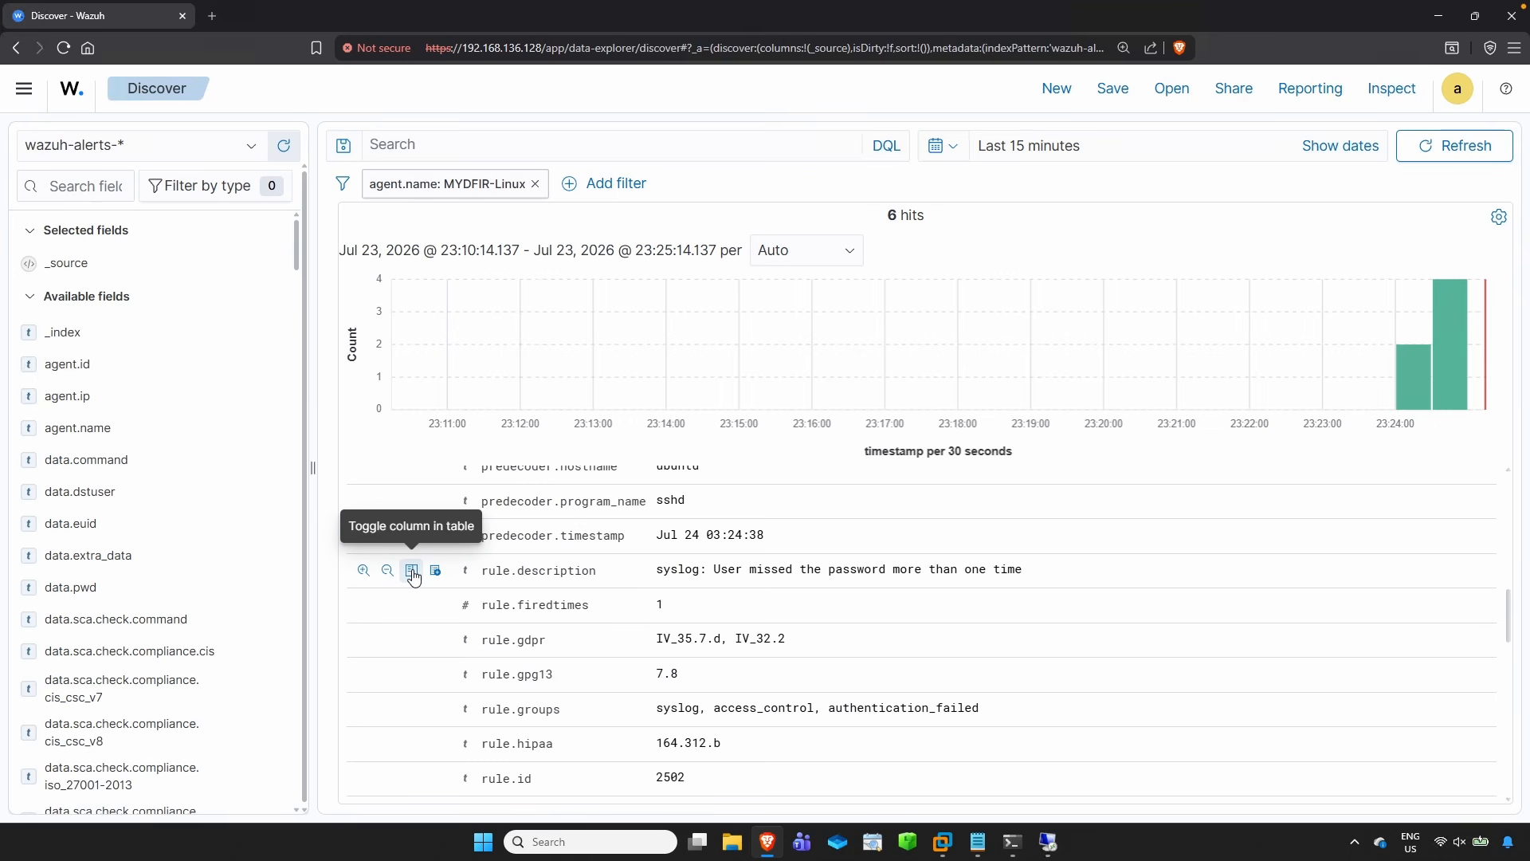
{"action": "left_click", "coordinate": [412, 570]}
{"action": "left_click", "coordinate": [355, 518]}
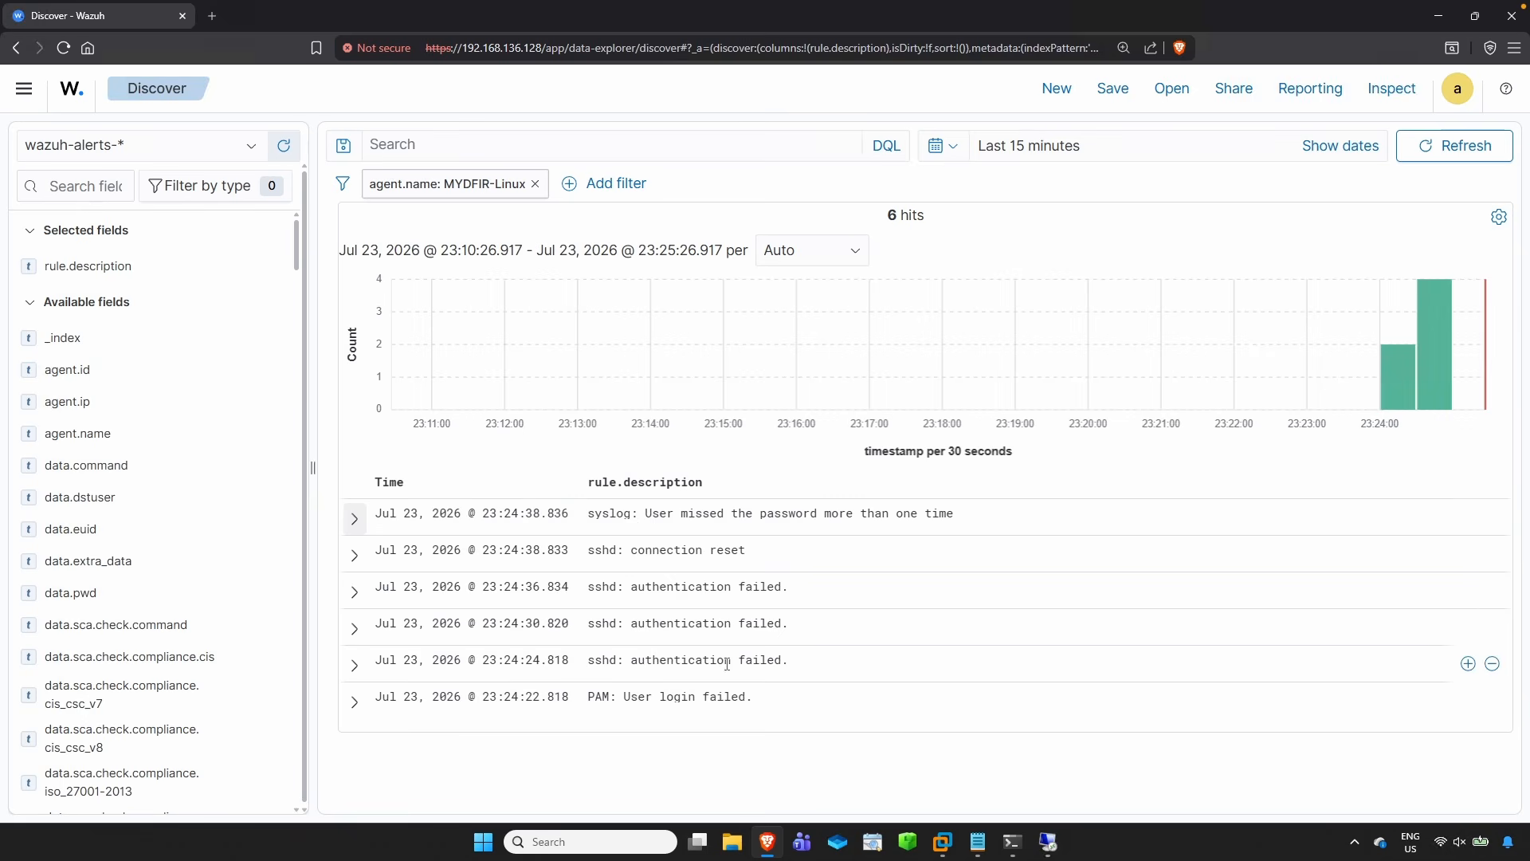
- Examine the rule descriptions of the SSH alerts, from the initial login failure to the repeated missed-password alert
{"action": "left_click_drag", "start_coordinate": [648, 516], "coordinate": [890, 526]}
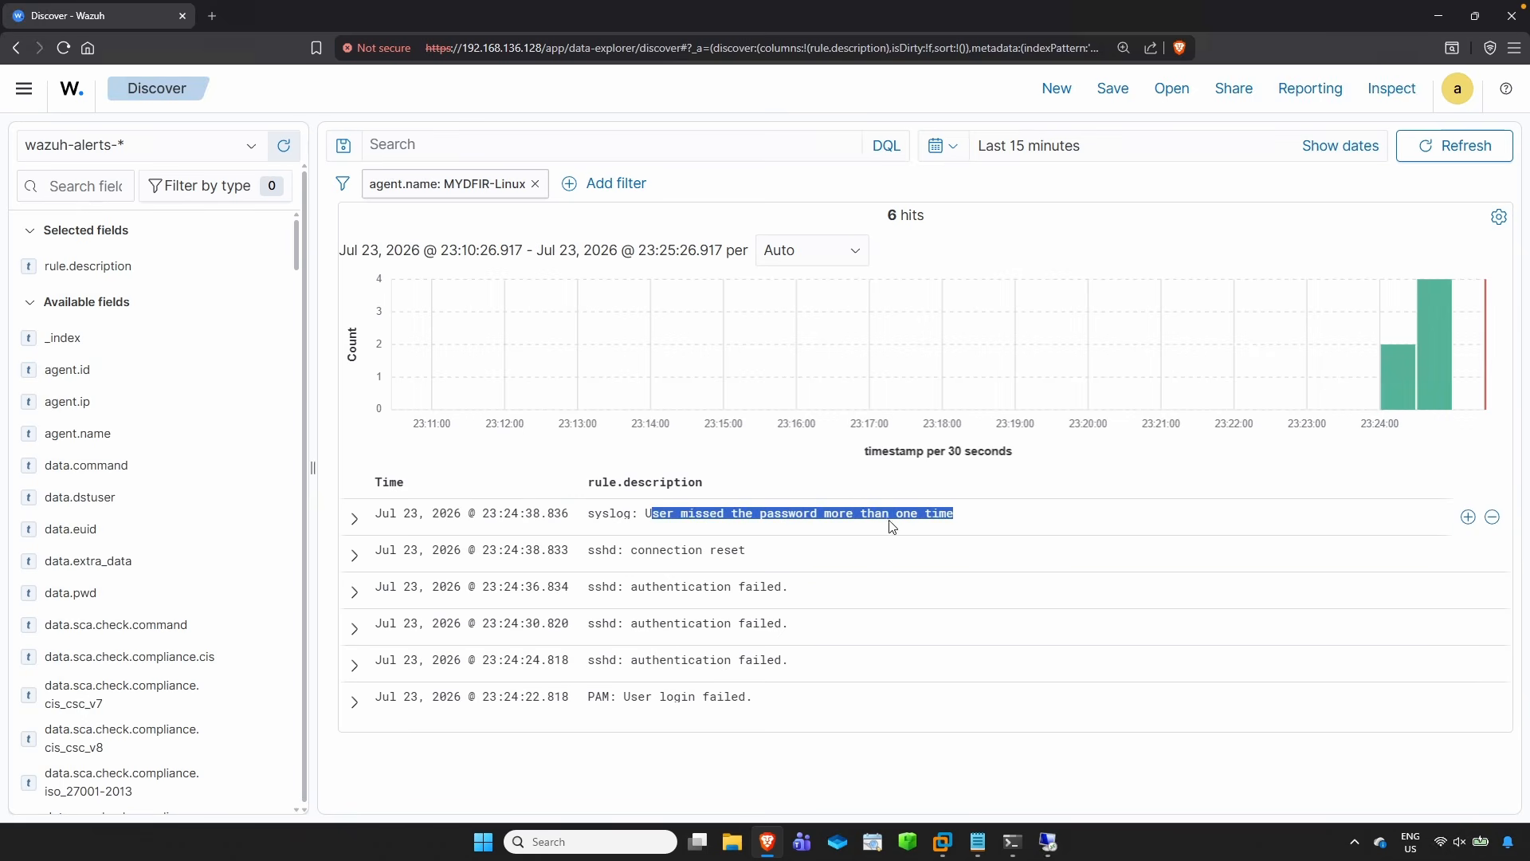
{"action": "left_click_drag", "start_coordinate": [735, 550], "coordinate": [781, 590]}
{"action": "left_click_drag", "start_coordinate": [629, 699], "coordinate": [749, 698]}
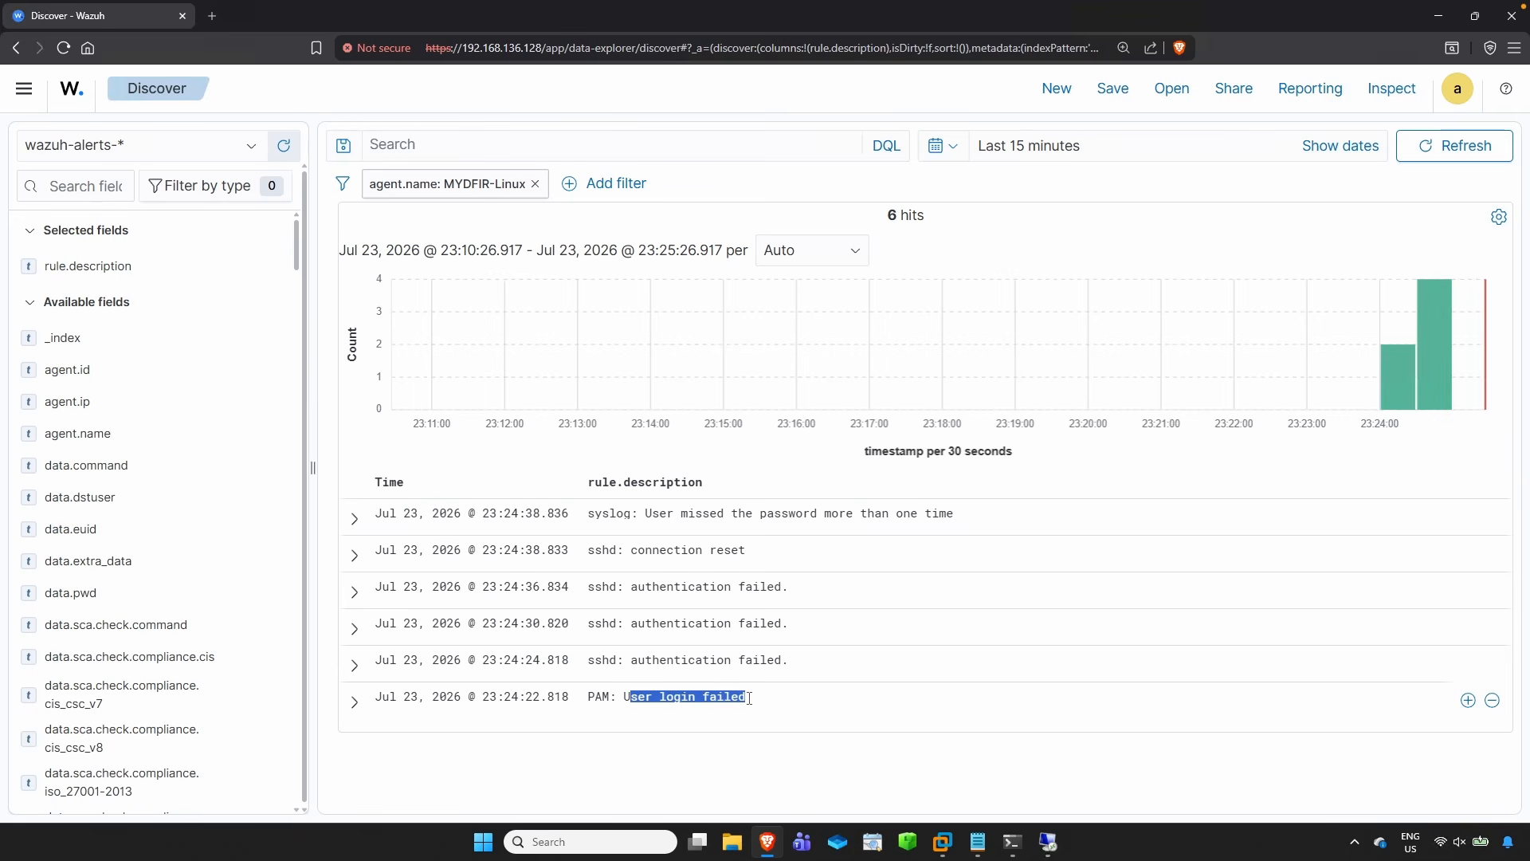
{"action": "left_click_drag", "start_coordinate": [645, 514], "coordinate": [1020, 530]}
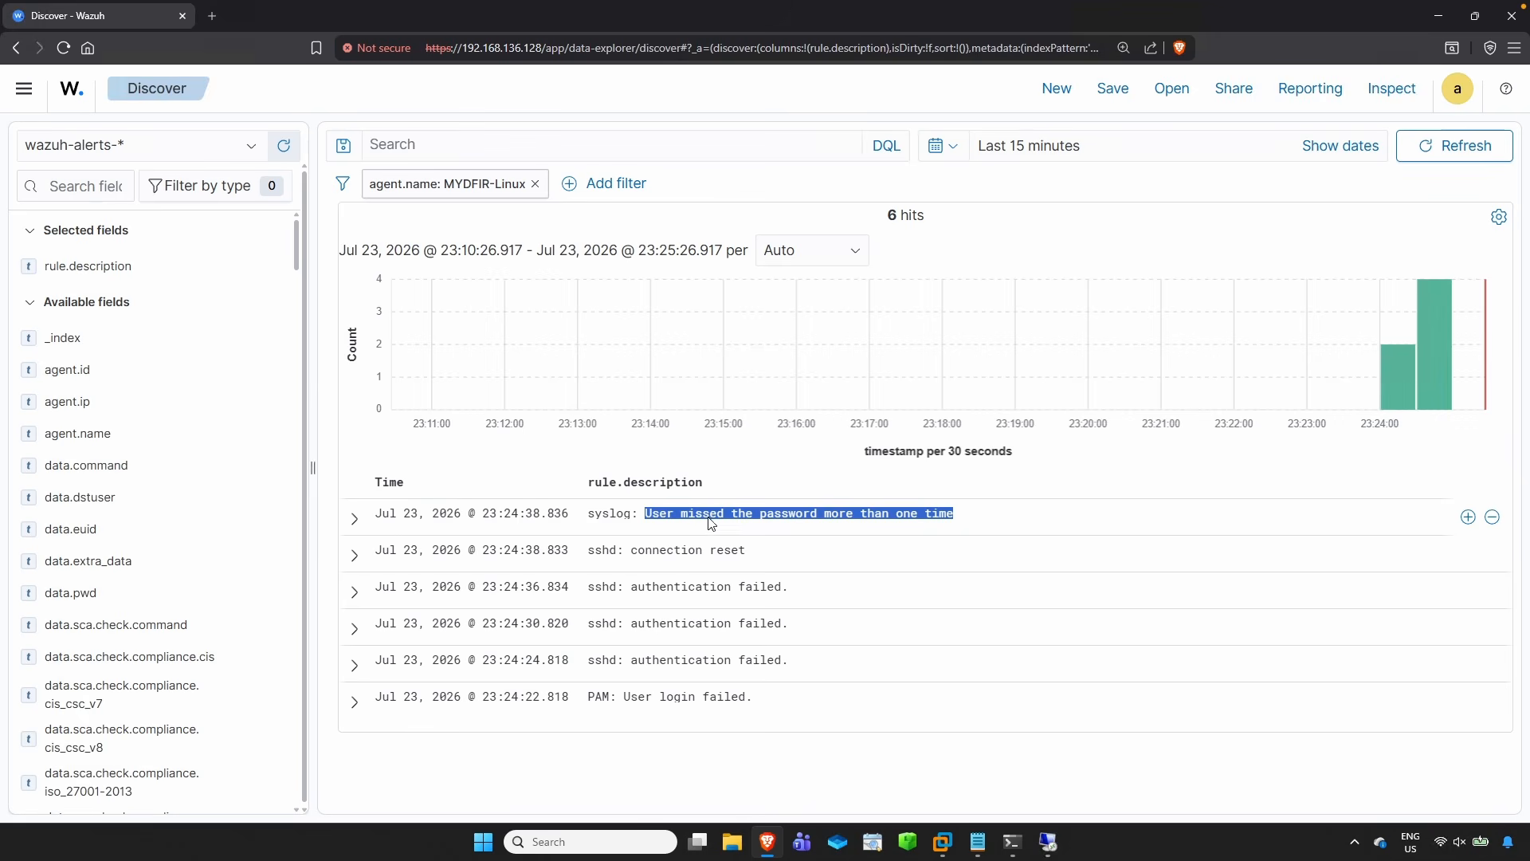
{"action": "left_click", "coordinate": [711, 554]}
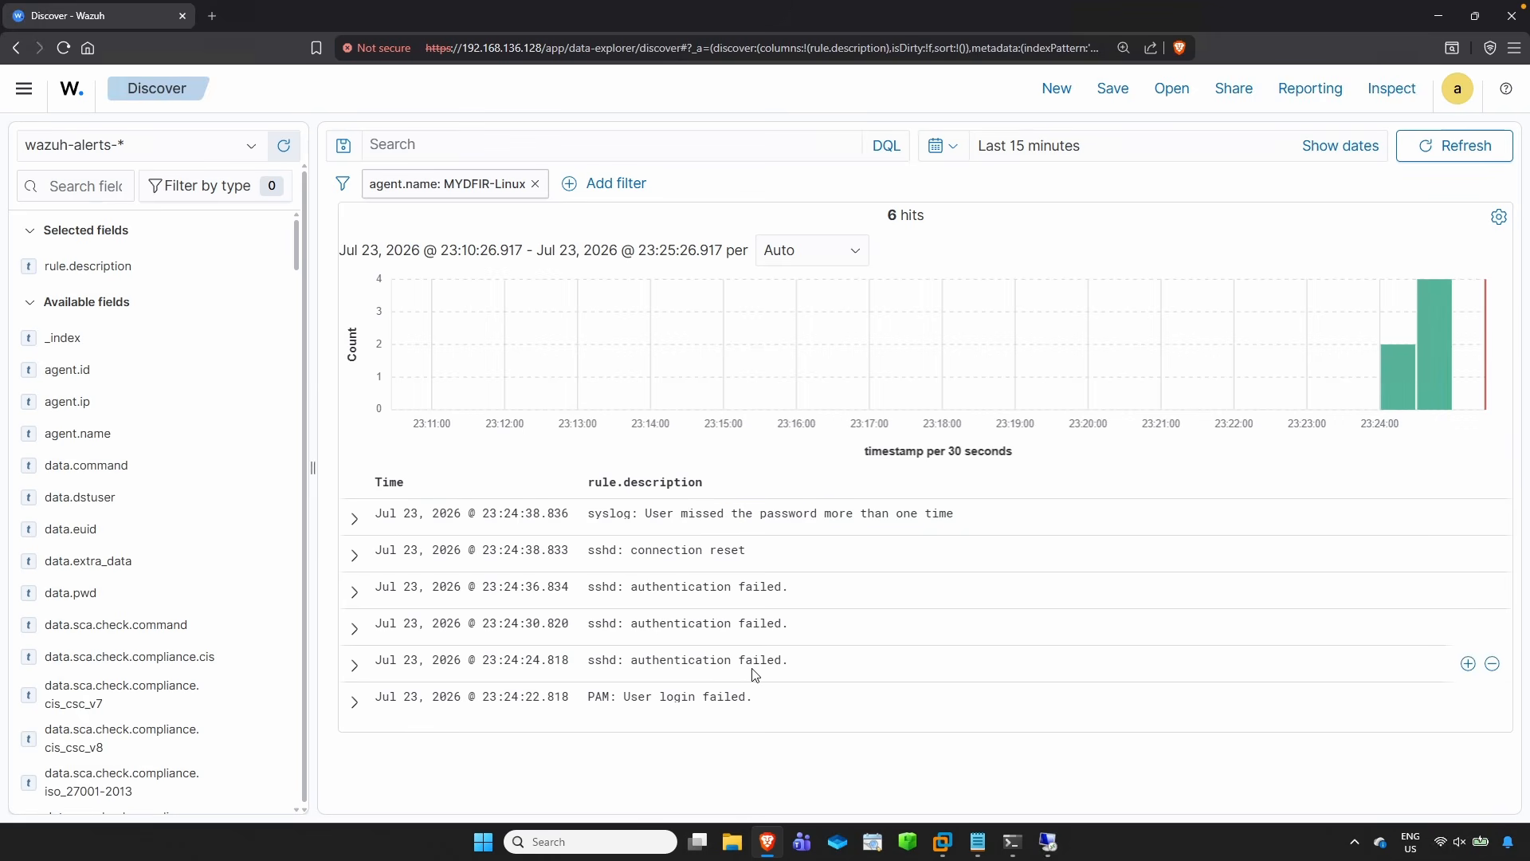
{"action": "left_click_drag", "start_coordinate": [630, 660], "coordinate": [811, 666]}
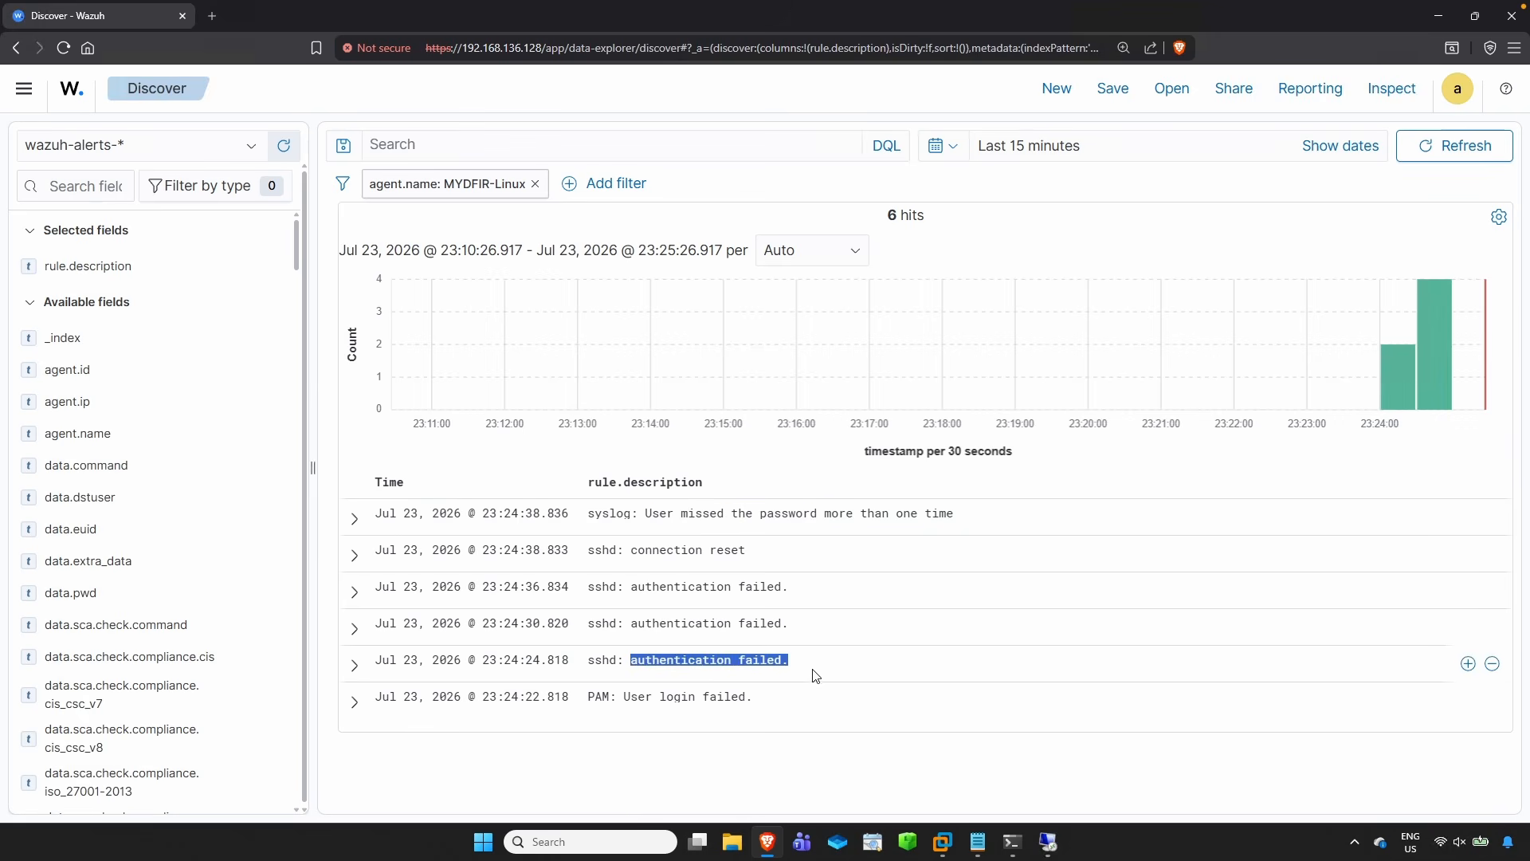
{"action": "left_click", "coordinate": [648, 631]}
{"action": "left_click_drag", "start_coordinate": [659, 657], "coordinate": [588, 660]}
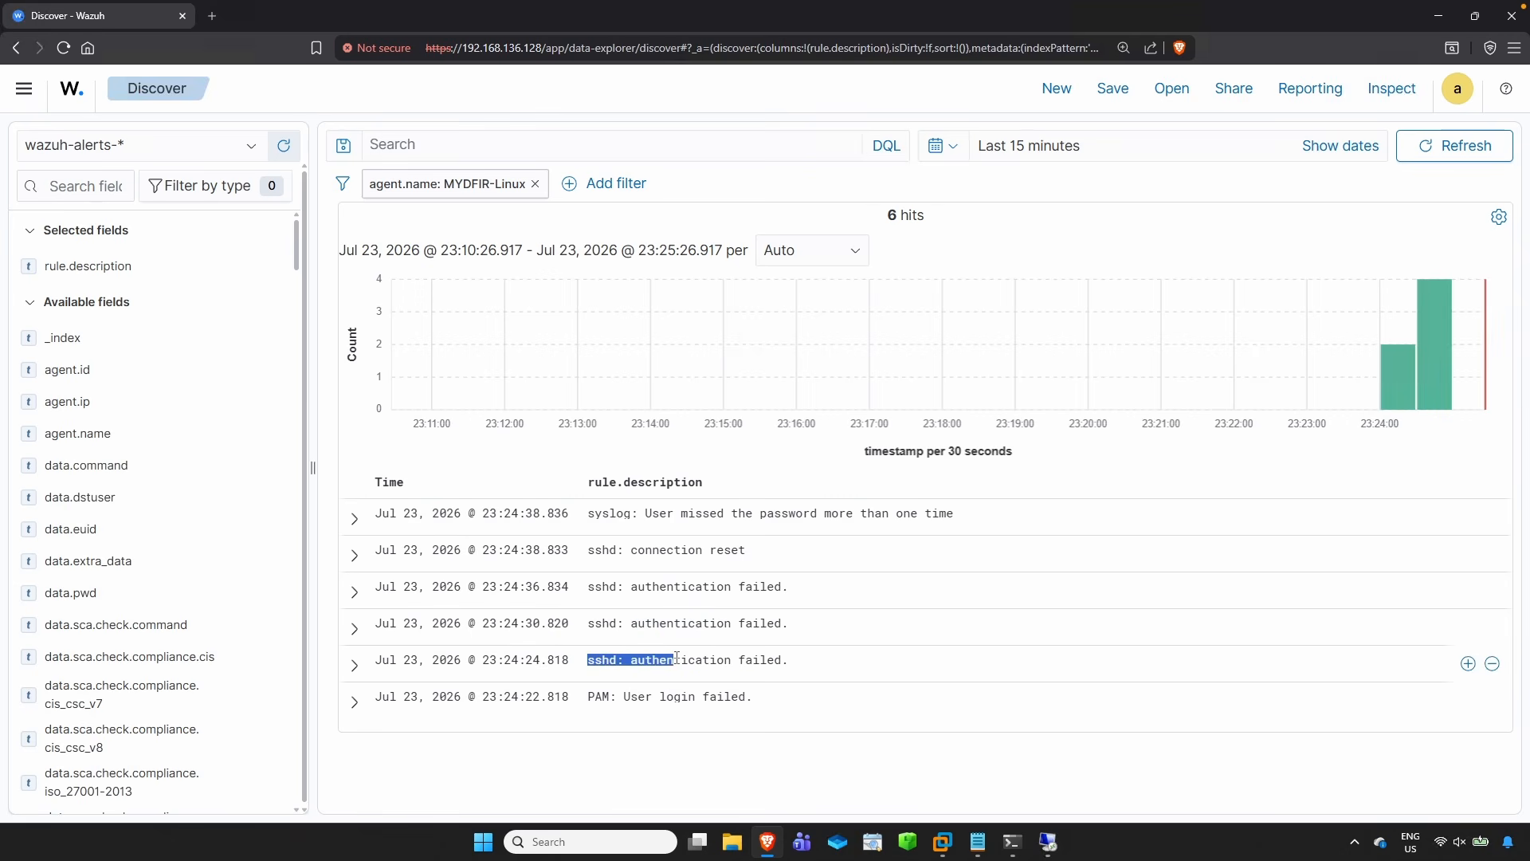
{"action": "left_click", "coordinate": [652, 614]}
{"action": "left_click_drag", "start_coordinate": [791, 588], "coordinate": [680, 587]}
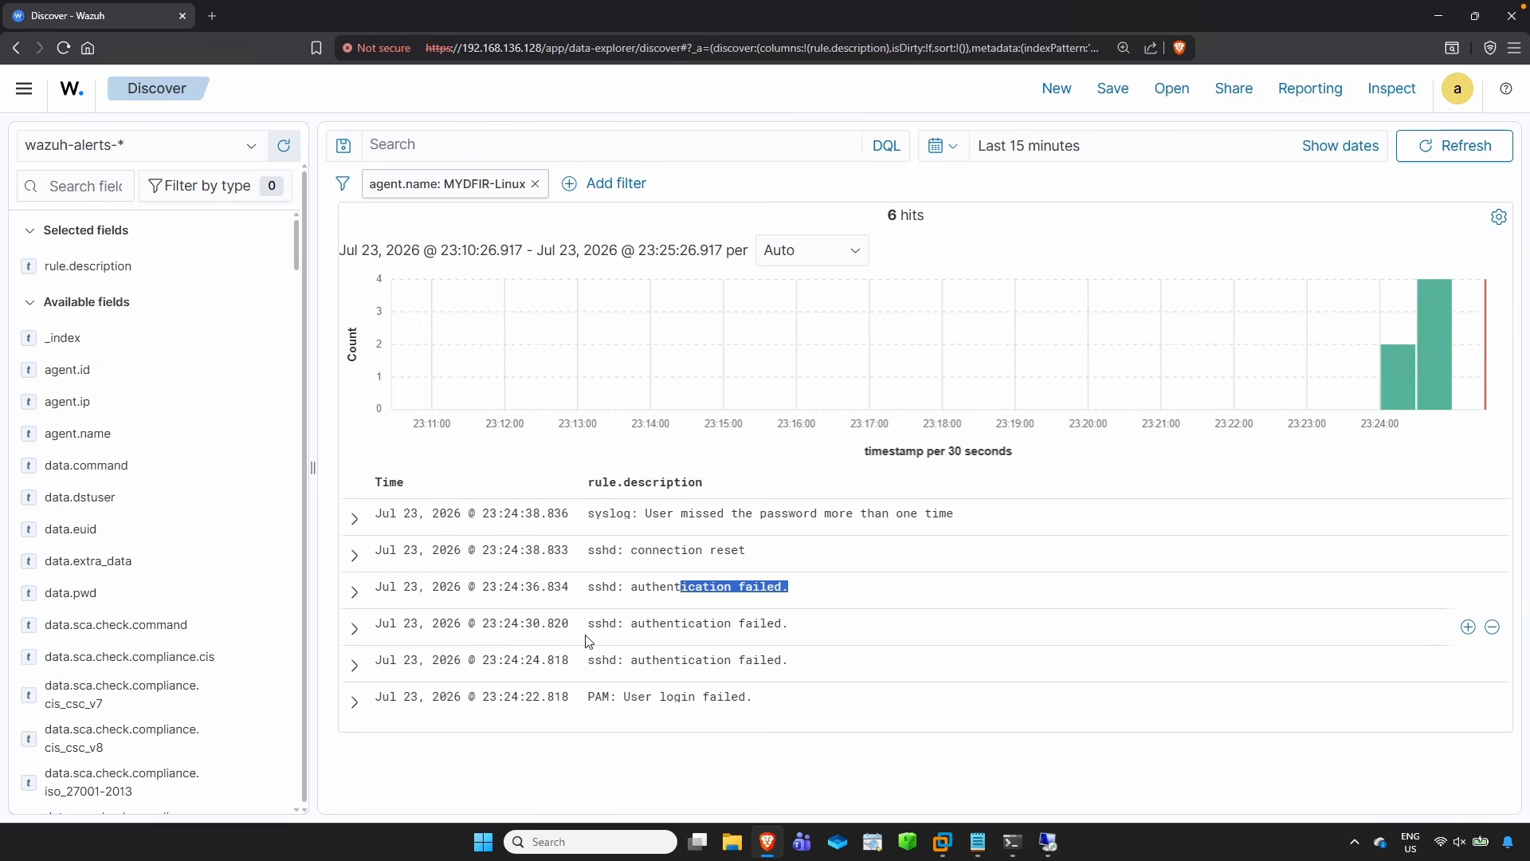
{"action": "left_click", "coordinate": [599, 609]}
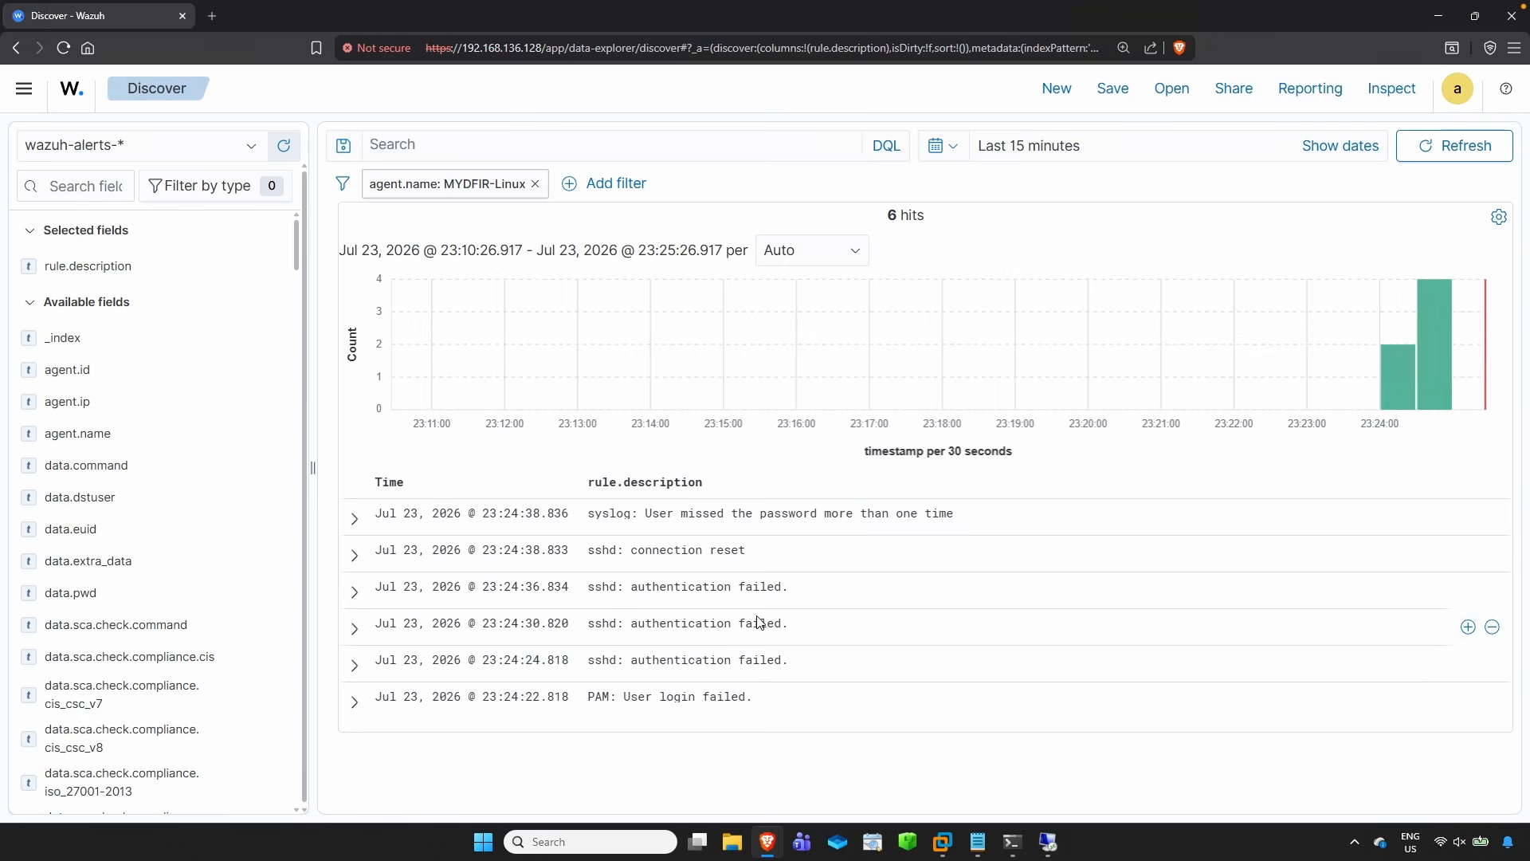
- Open the server's Rules page in a new tab, show only custom rules and open local_rules.xml
{"action": "left_click", "coordinate": [38, 96]}
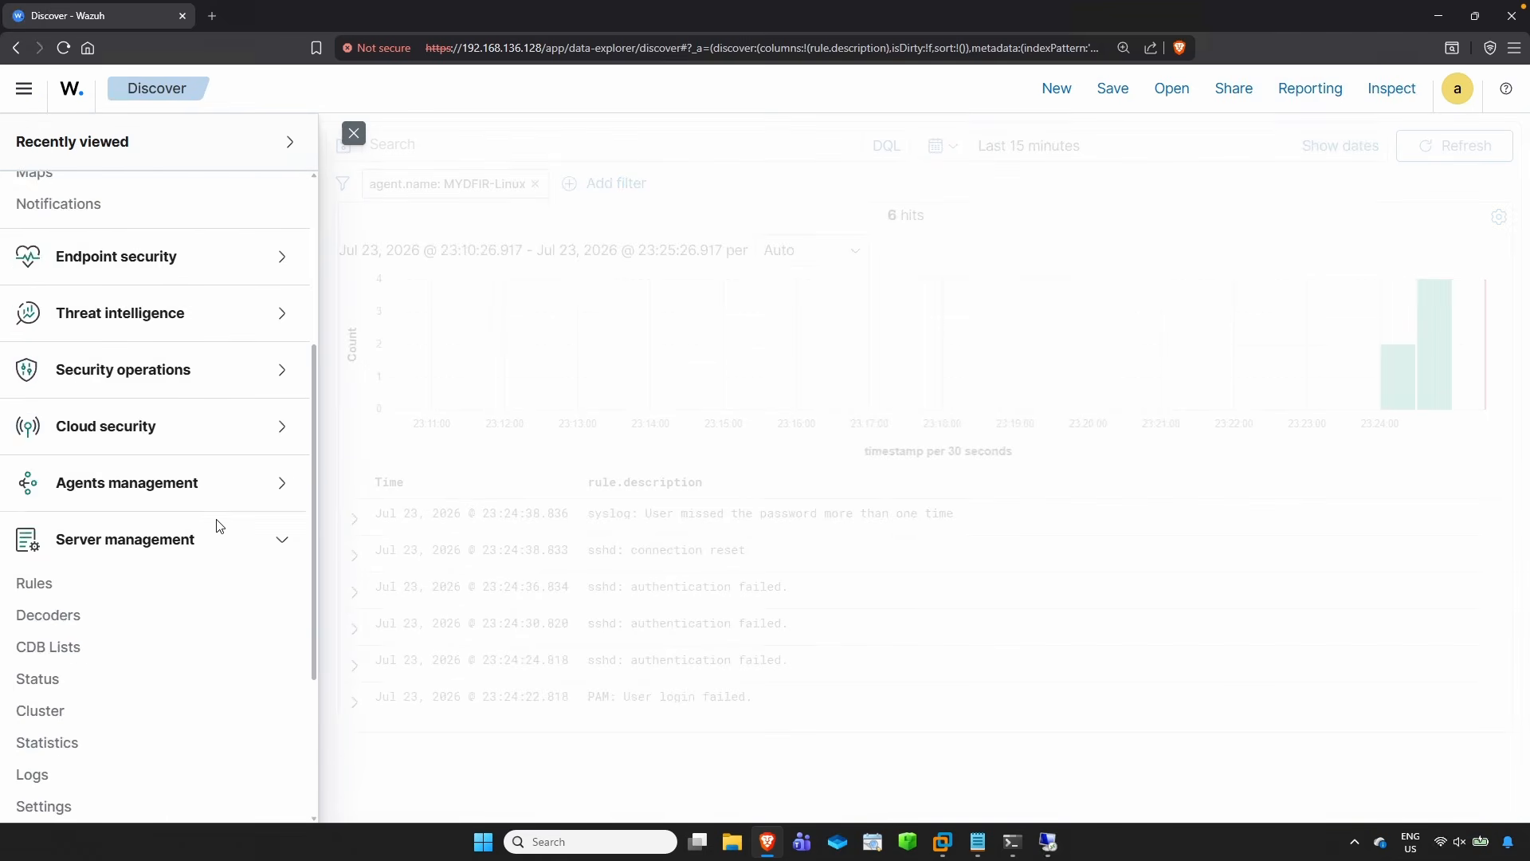
{"action": "scroll", "coordinate": [220, 526], "scroll_direction": "down", "scroll_amount": 1}
{"action": "right_click", "coordinate": [39, 504]}
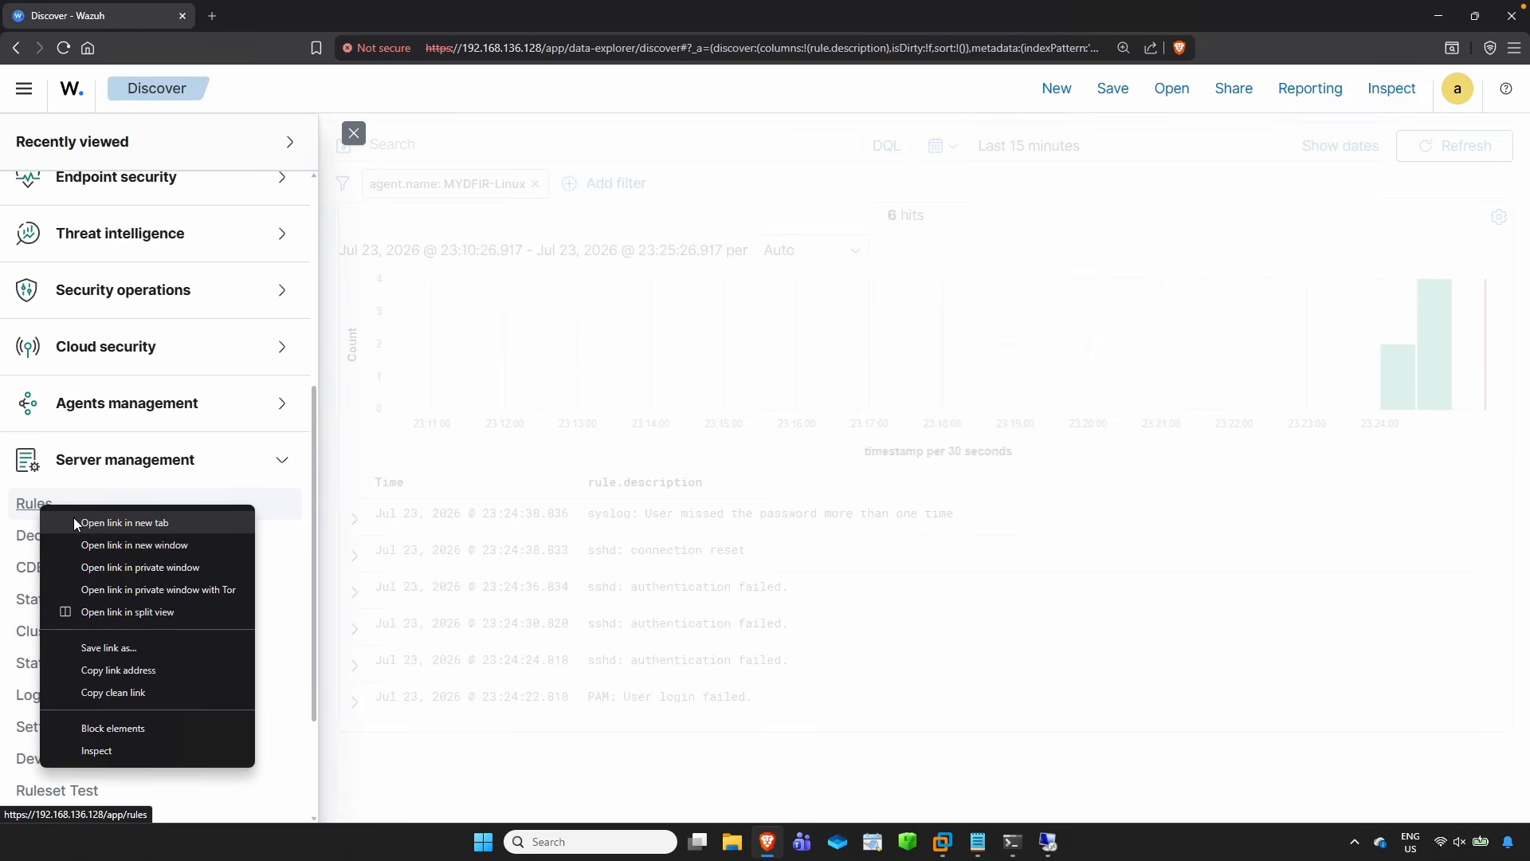
{"action": "left_click", "coordinate": [124, 523]}
{"action": "left_click", "coordinate": [287, 15]}
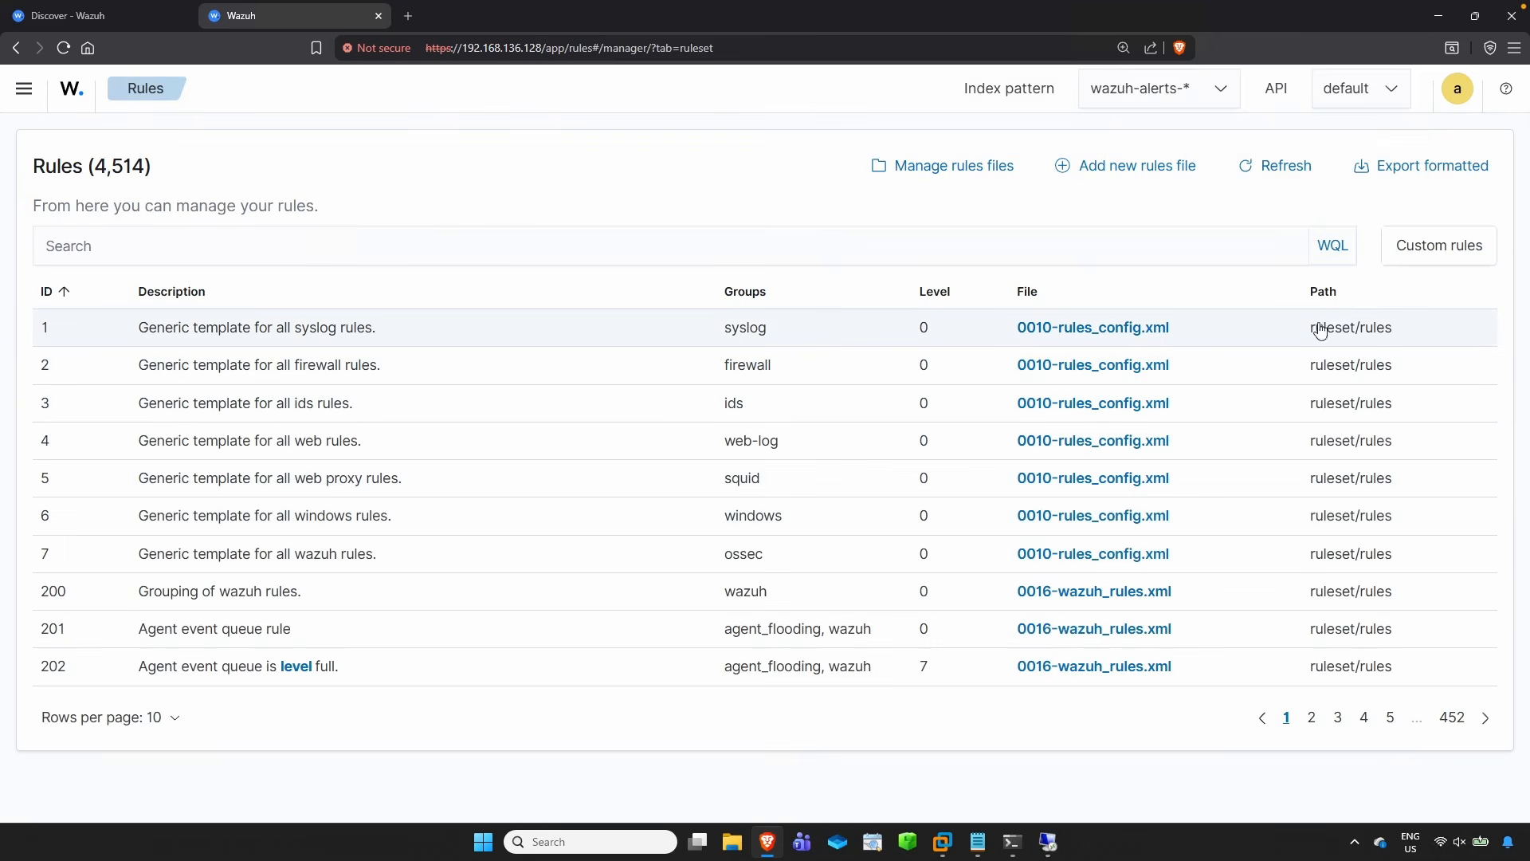
{"action": "left_click", "coordinate": [1431, 248]}
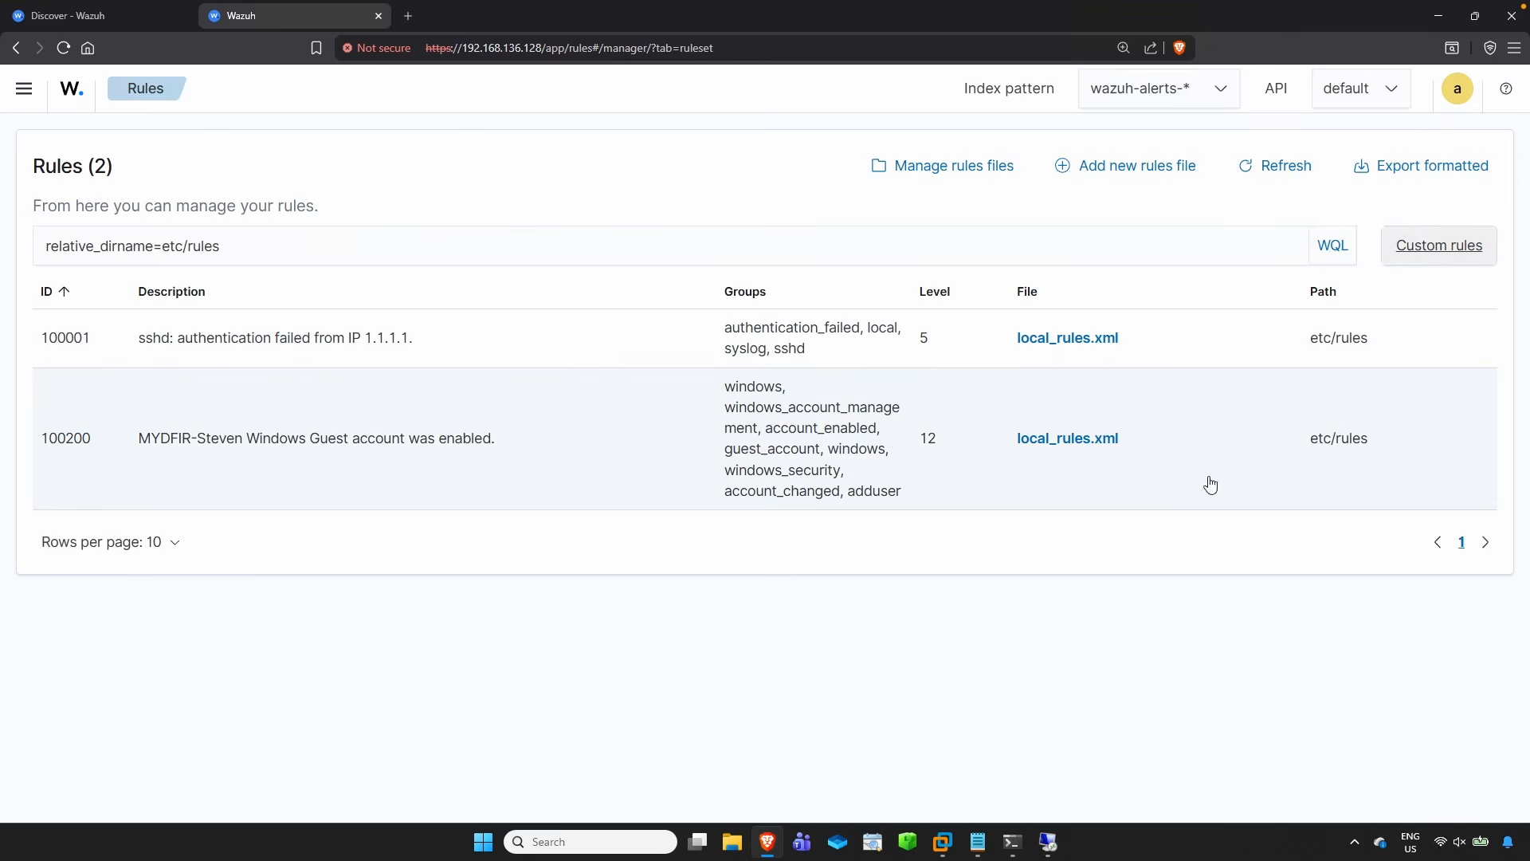
{"action": "left_click", "coordinate": [1061, 444]}
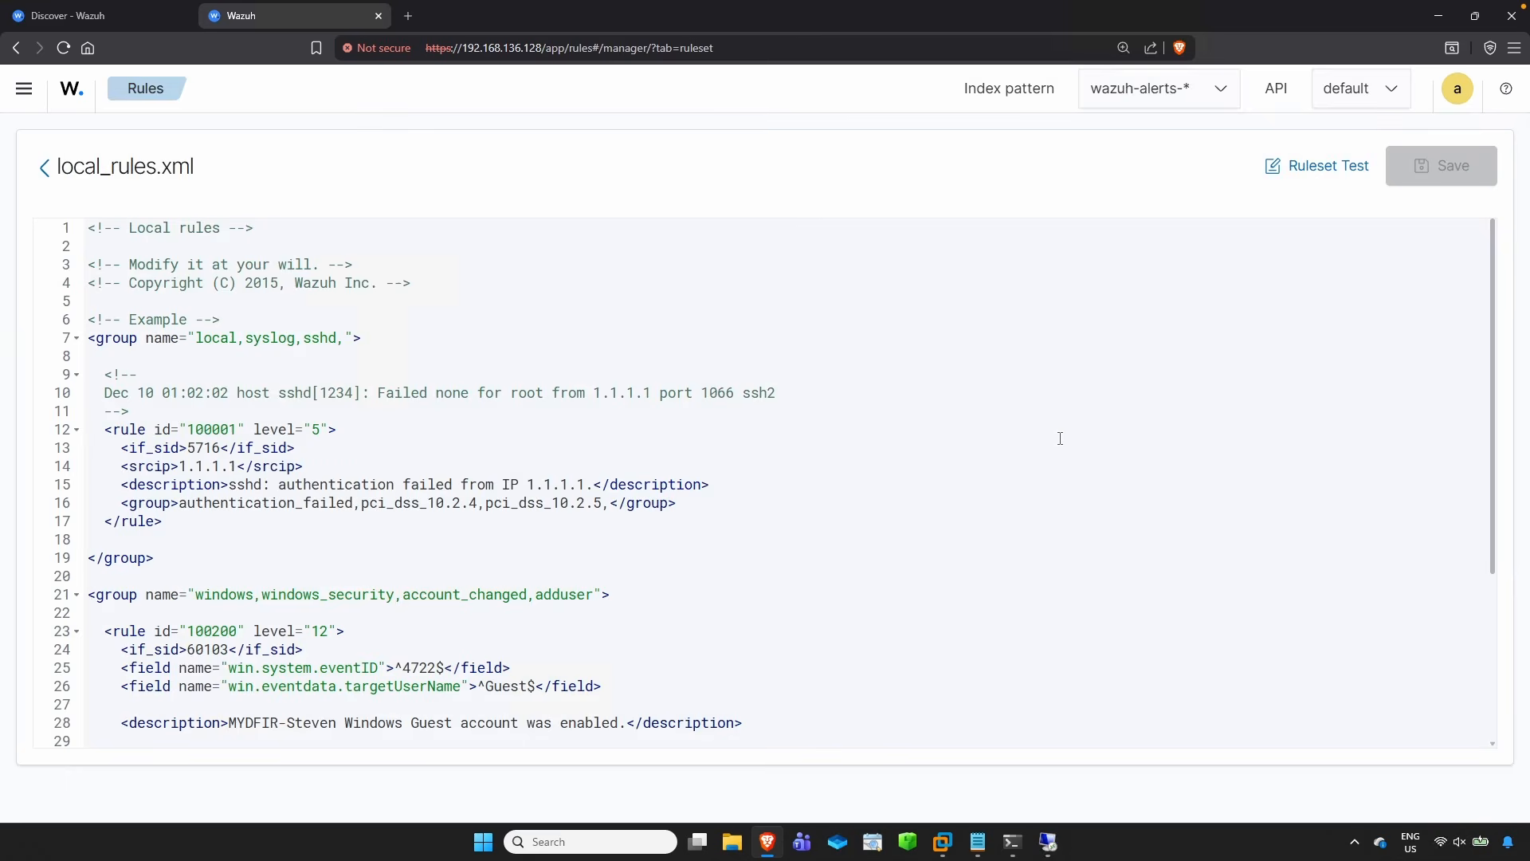
- Append an SSH brute-force group with rule 100101: level 10, frequency 3, timeframe 120, if_matched_sid 5760, same_source_ip, MITRE T1110, description "Multiple SSH login failures observed from the same source IP"
{"action": "scroll", "coordinate": [167, 643], "scroll_direction": "down", "scroll_amount": 5}
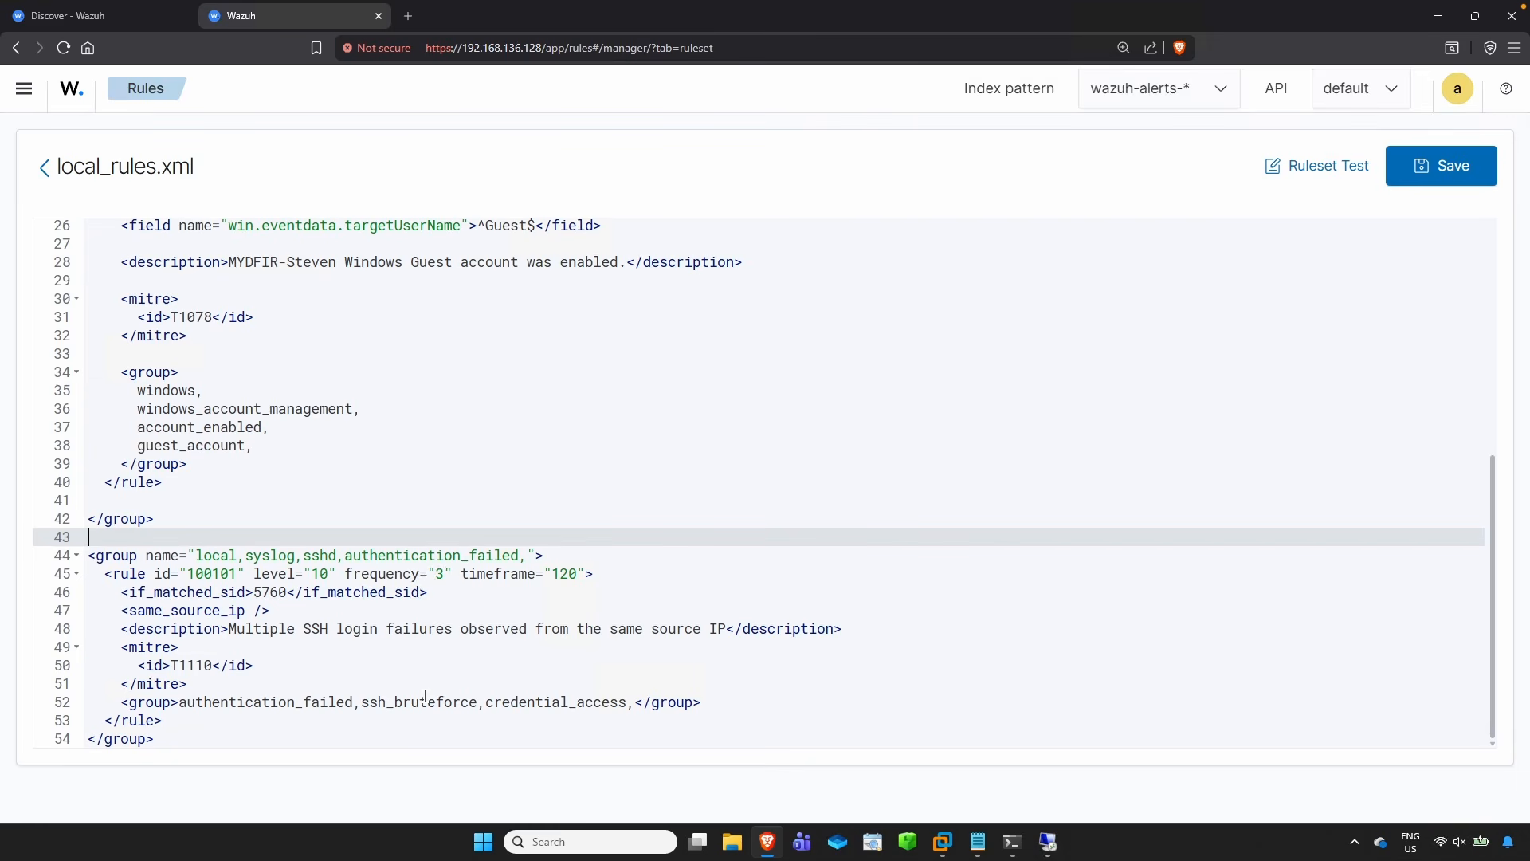
{"action": "left_click_drag", "start_coordinate": [255, 665], "coordinate": [293, 604]}
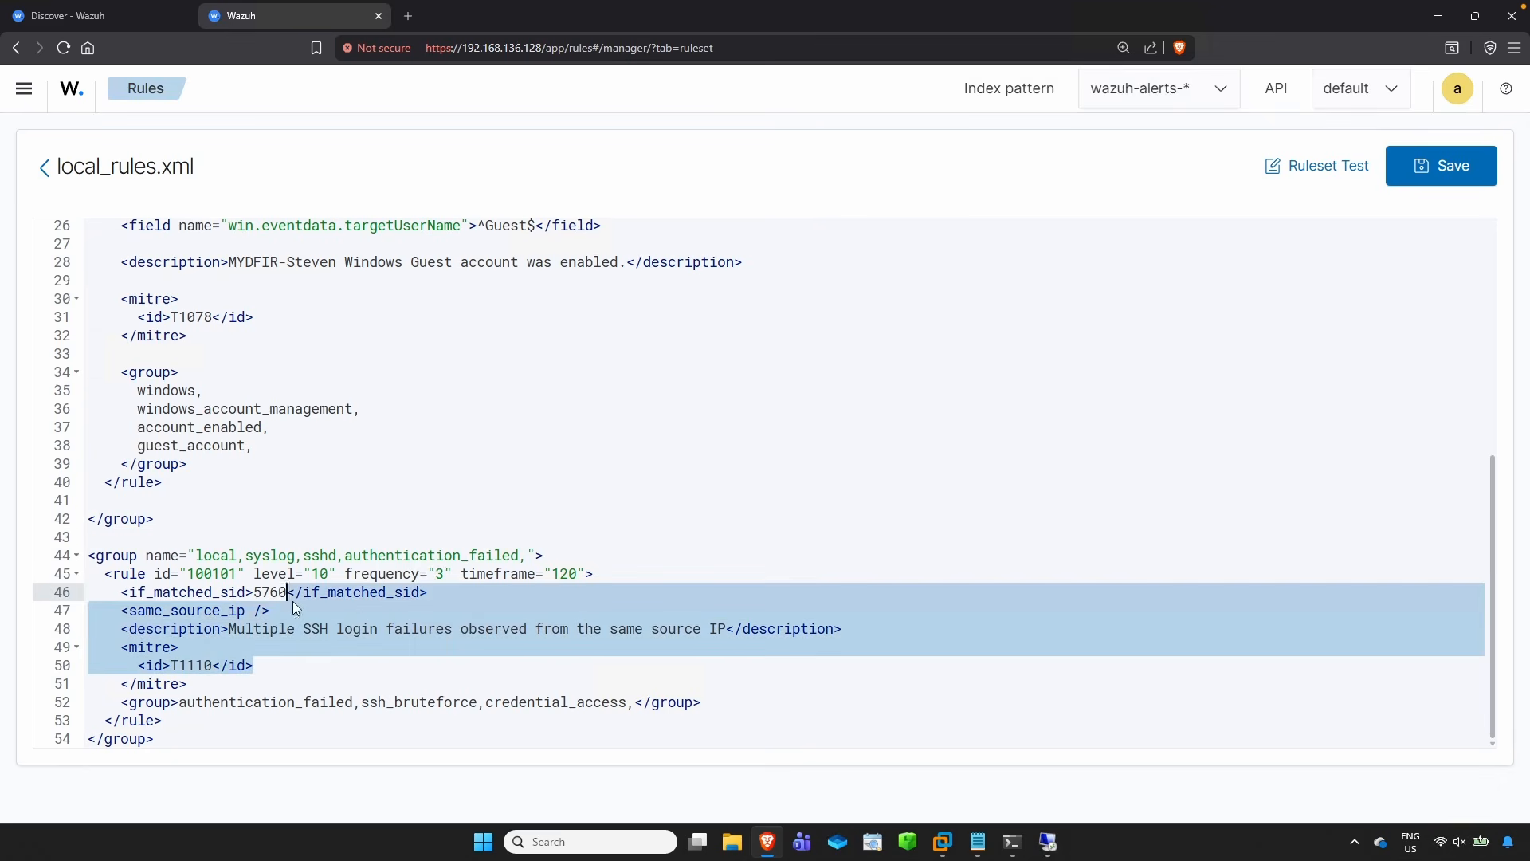
{"action": "left_click", "coordinate": [359, 702]}
{"action": "left_click_drag", "start_coordinate": [159, 739], "coordinate": [87, 539]}
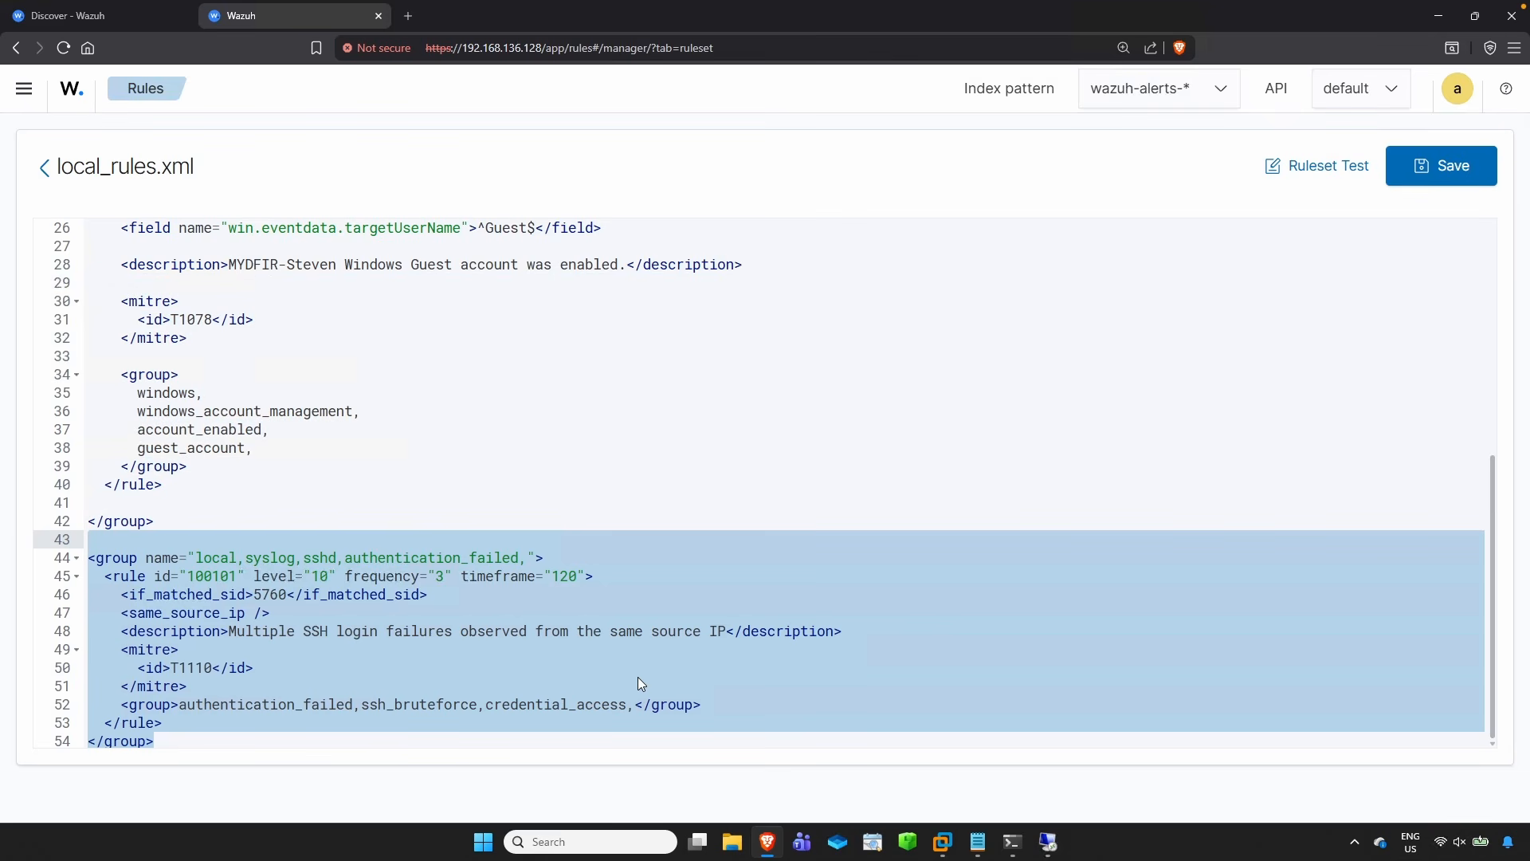
{"action": "left_click", "coordinate": [650, 595]}
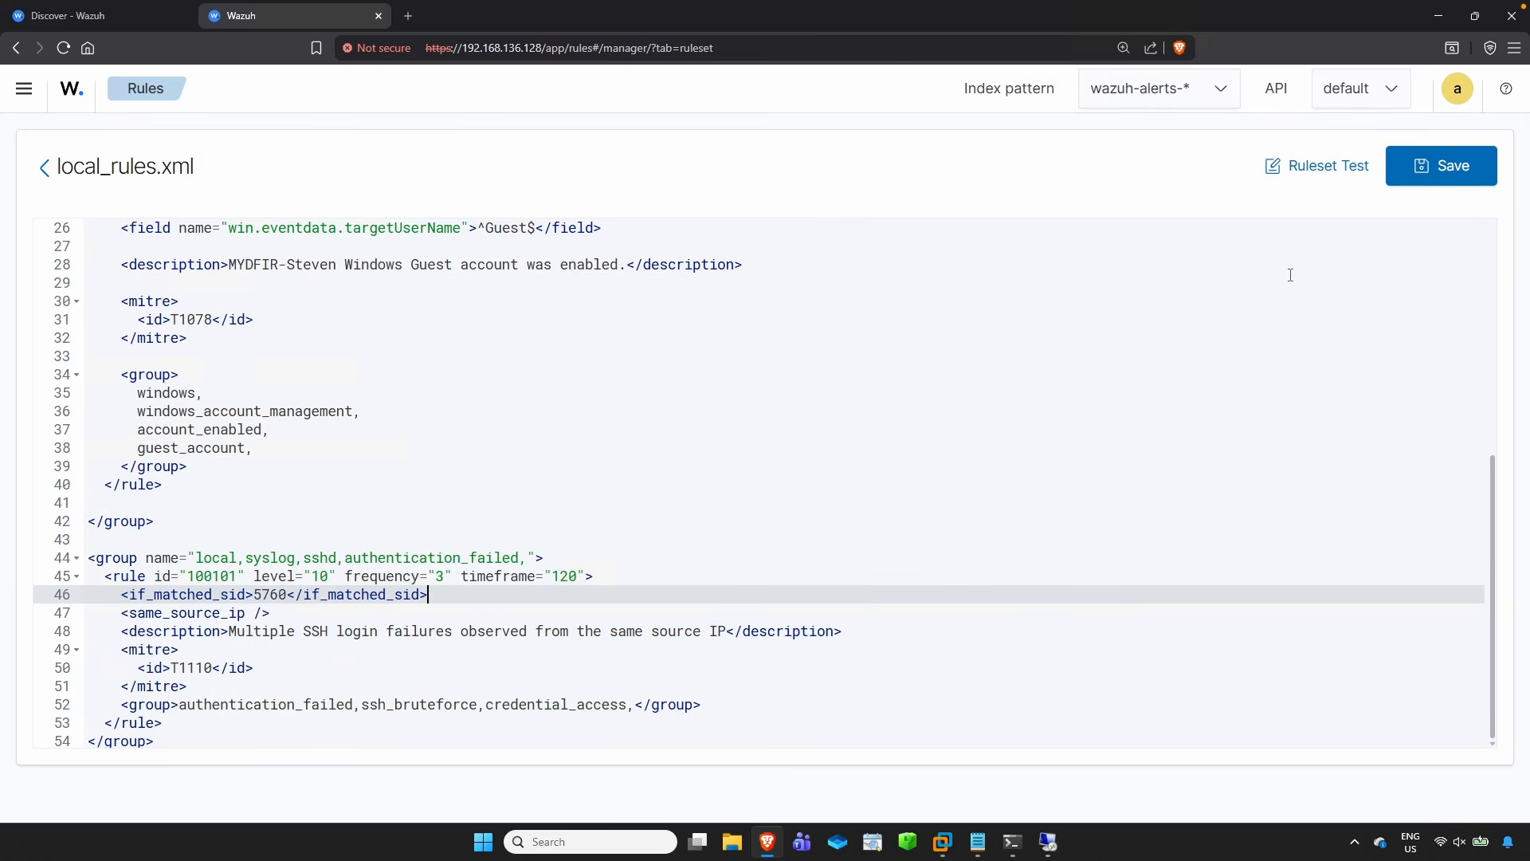
- Save local_rules.xml and reload the ruleset to apply the changes
{"action": "left_click", "coordinate": [1467, 168]}
{"action": "left_click_drag", "start_coordinate": [180, 239], "coordinate": [481, 241]}
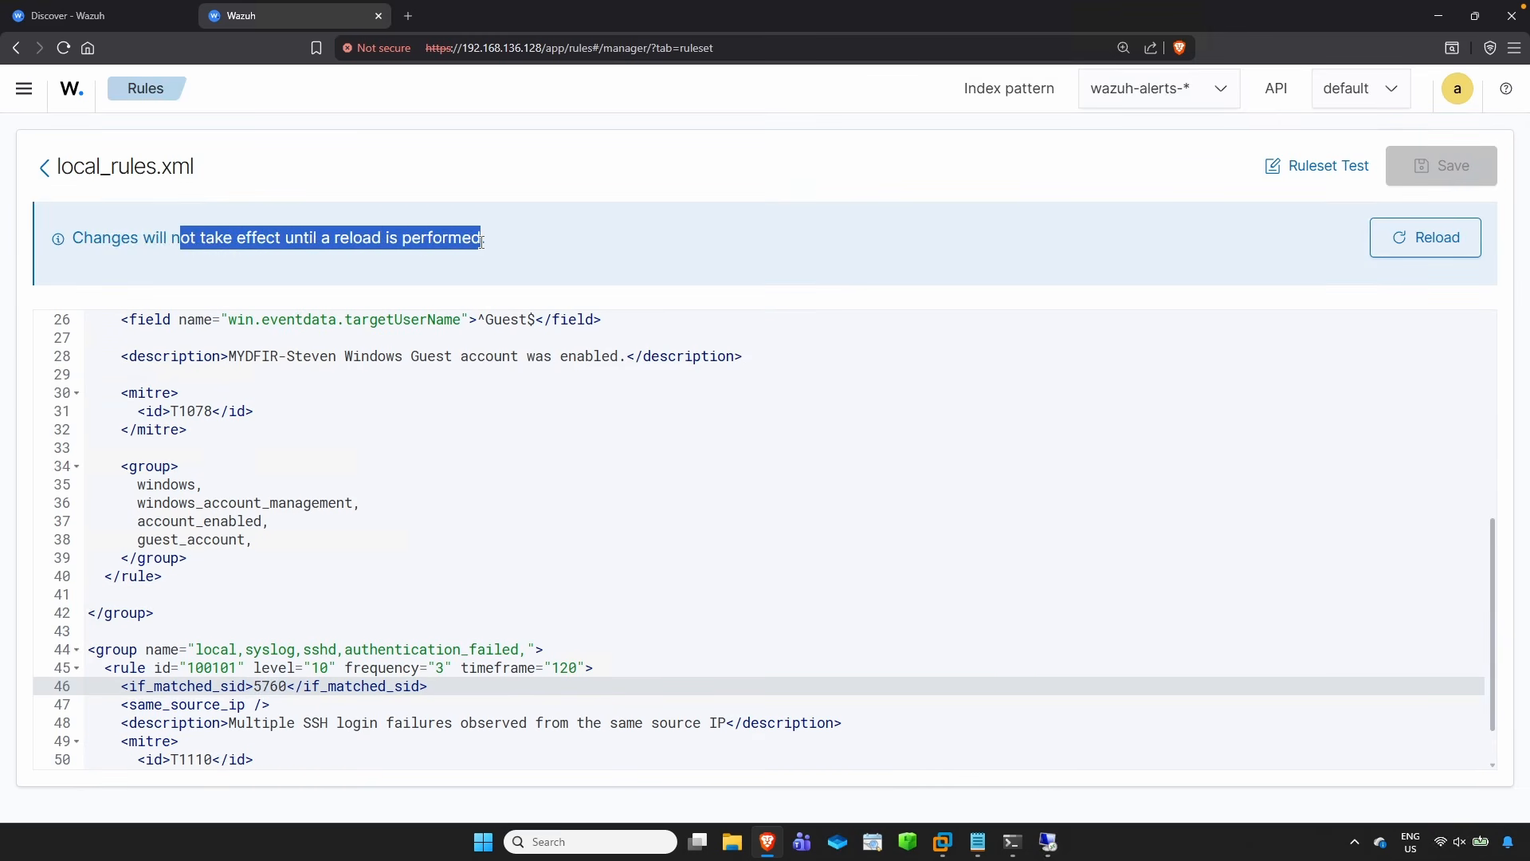
{"action": "scroll", "coordinate": [975, 326], "scroll_direction": "up", "scroll_amount": 1}
{"action": "left_click", "coordinate": [1427, 239]}
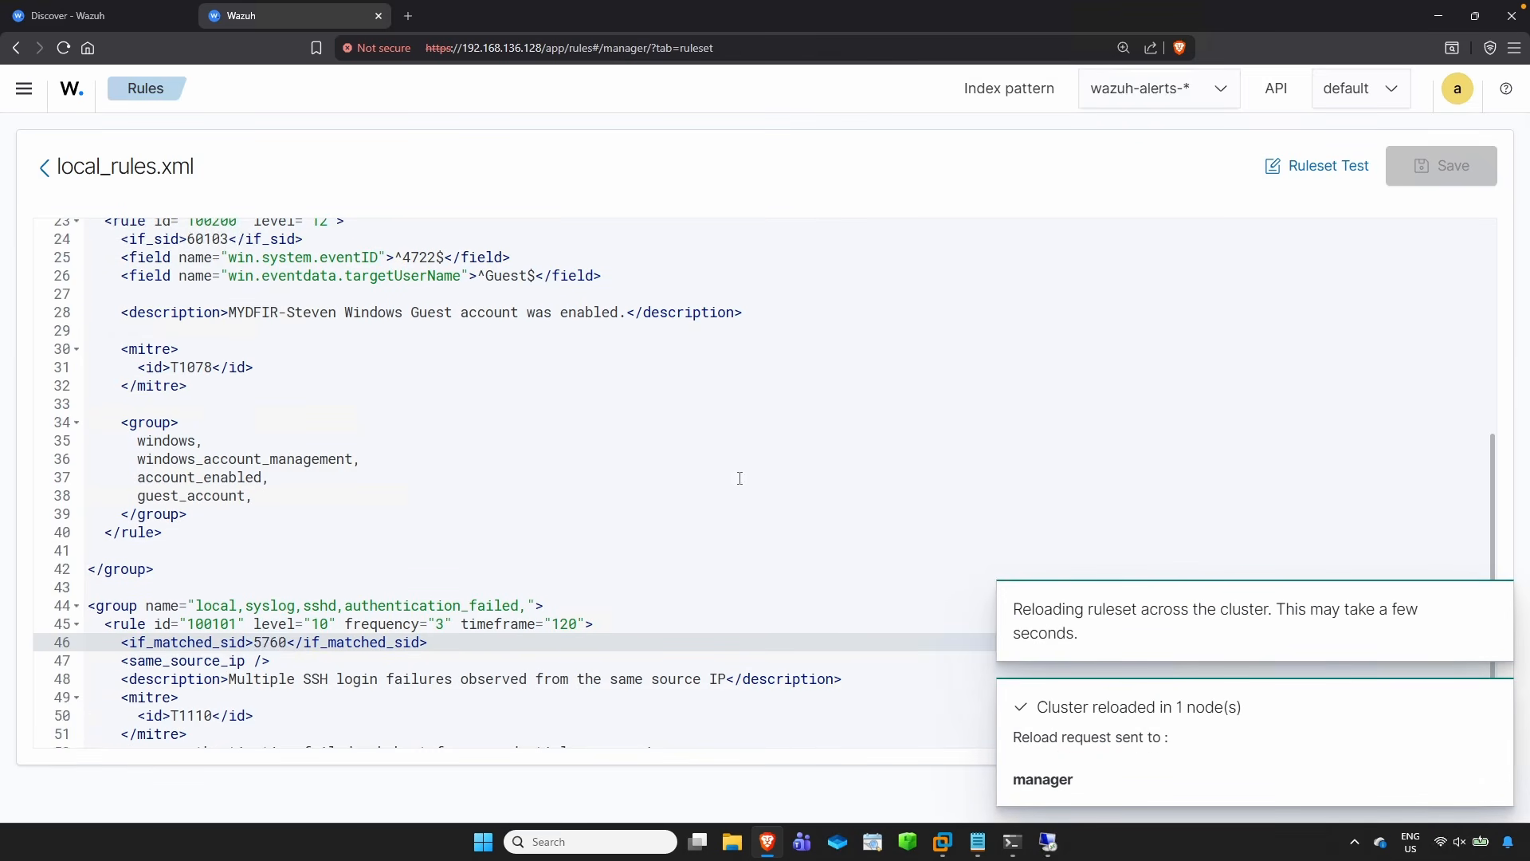
- Review the description, frequency and timeframe of rule 100101 in local_rules.xml
{"action": "scroll", "coordinate": [740, 478], "scroll_direction": "down", "scroll_amount": 1}
{"action": "left_click_drag", "start_coordinate": [228, 629], "coordinate": [729, 627]}
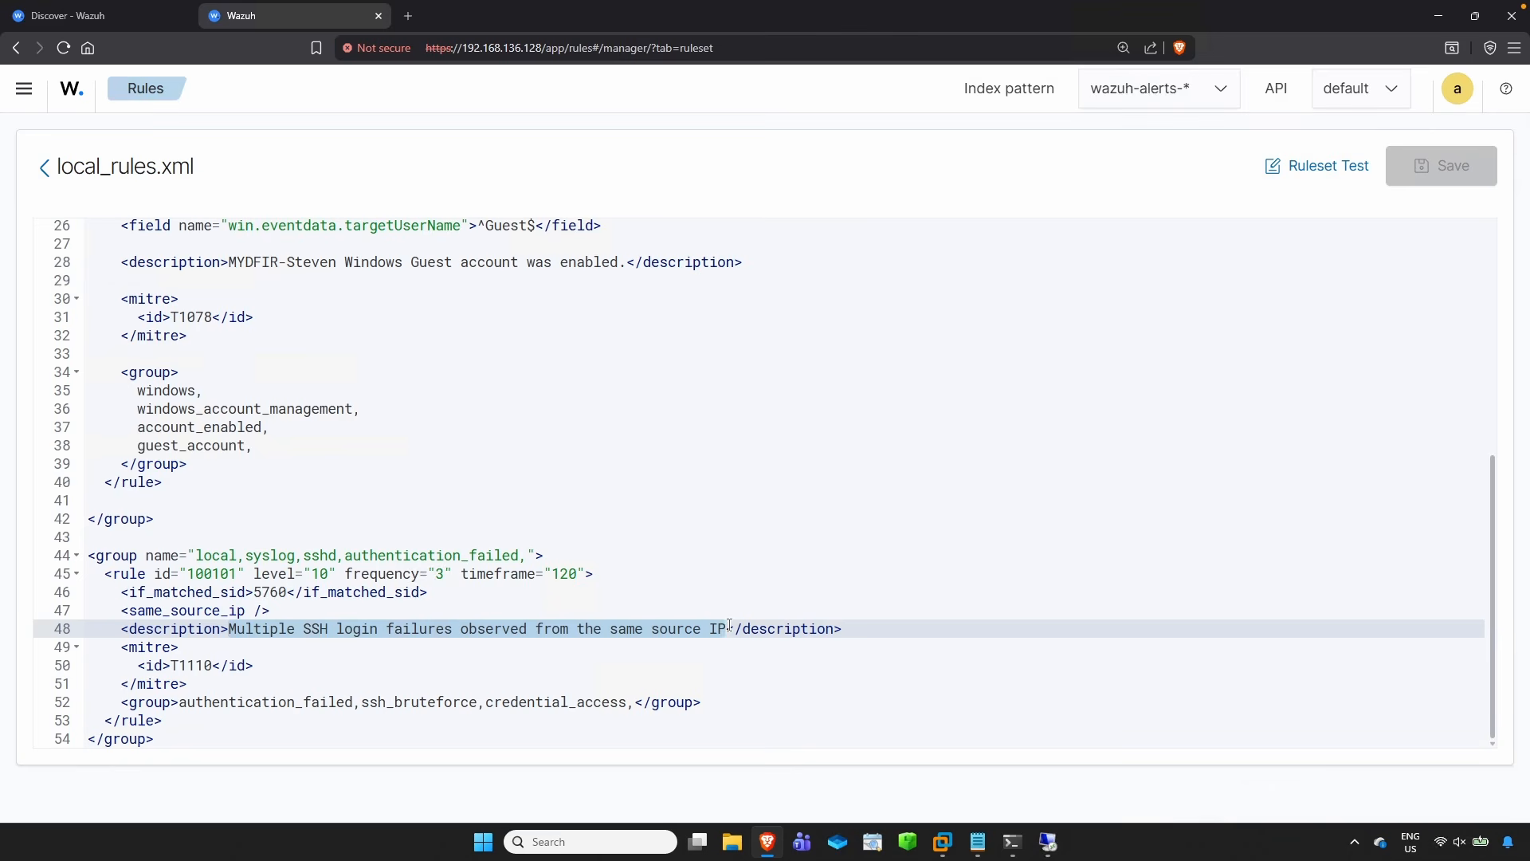
{"action": "left_click", "coordinate": [742, 629]}
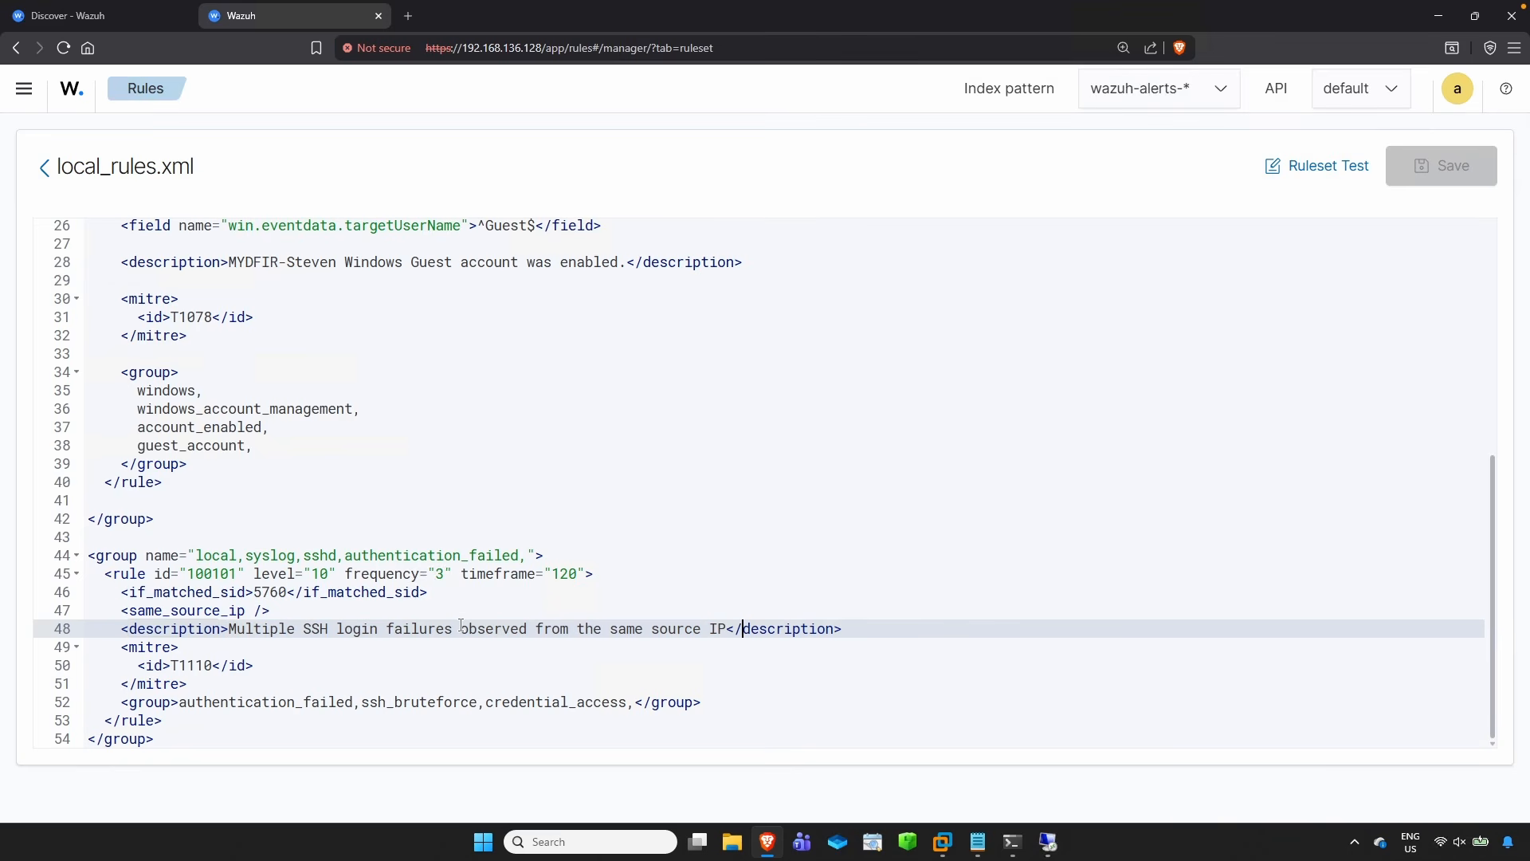
{"action": "left_click", "coordinate": [440, 575]}
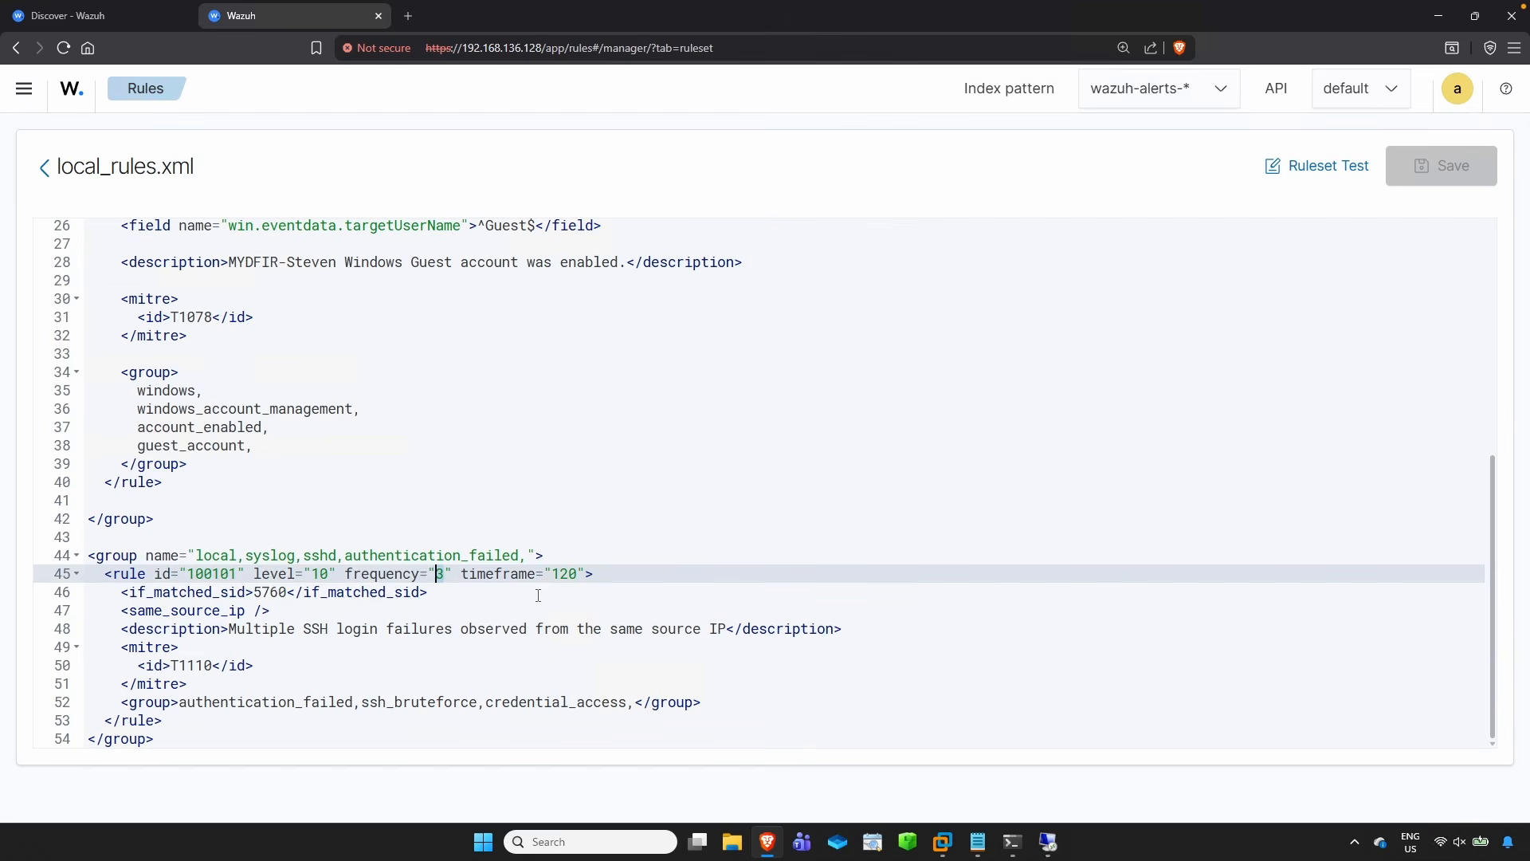
{"action": "left_click_drag", "start_coordinate": [552, 574], "coordinate": [578, 574]}
{"action": "left_click_drag", "start_coordinate": [231, 629], "coordinate": [727, 631]}
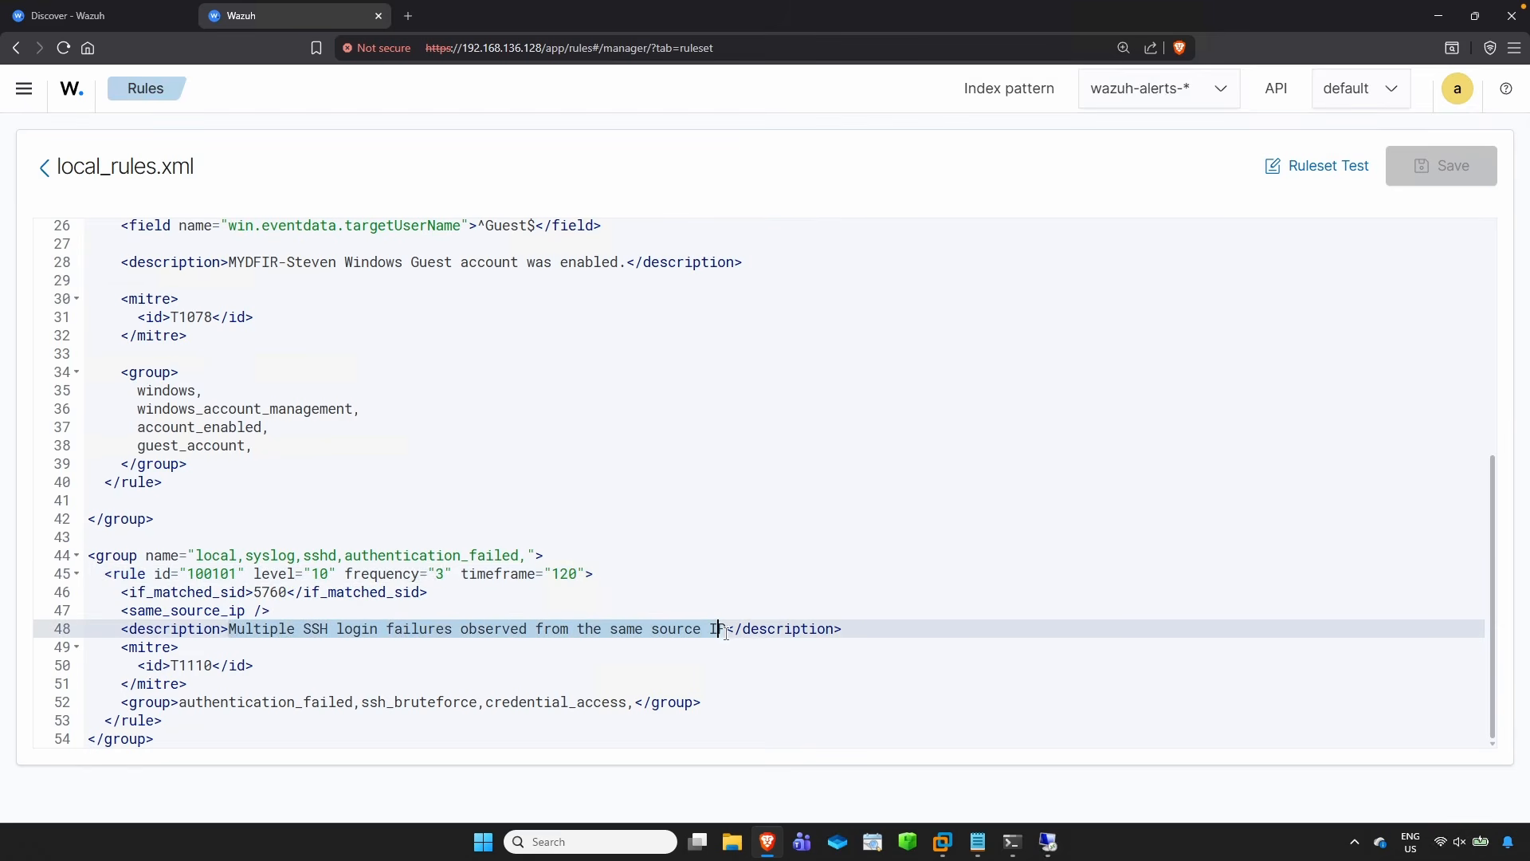
- Return to the Discover view of the MYDFIR-Linux alerts and set the time range to the last 5 minutes
{"action": "left_click", "coordinate": [702, 690]}
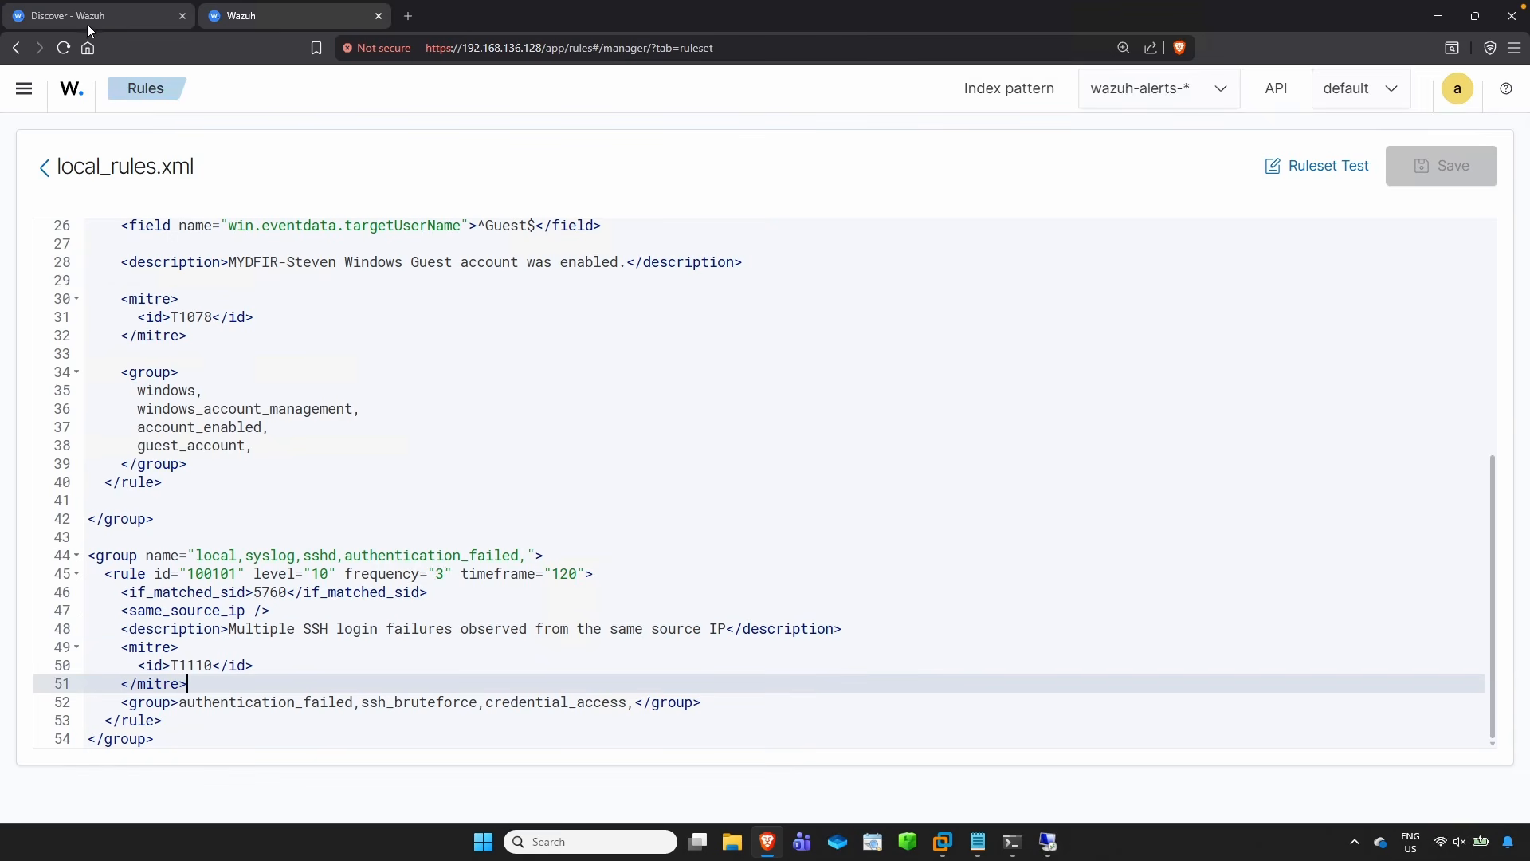
{"action": "left_click", "coordinate": [88, 23]}
{"action": "left_click", "coordinate": [698, 336]}
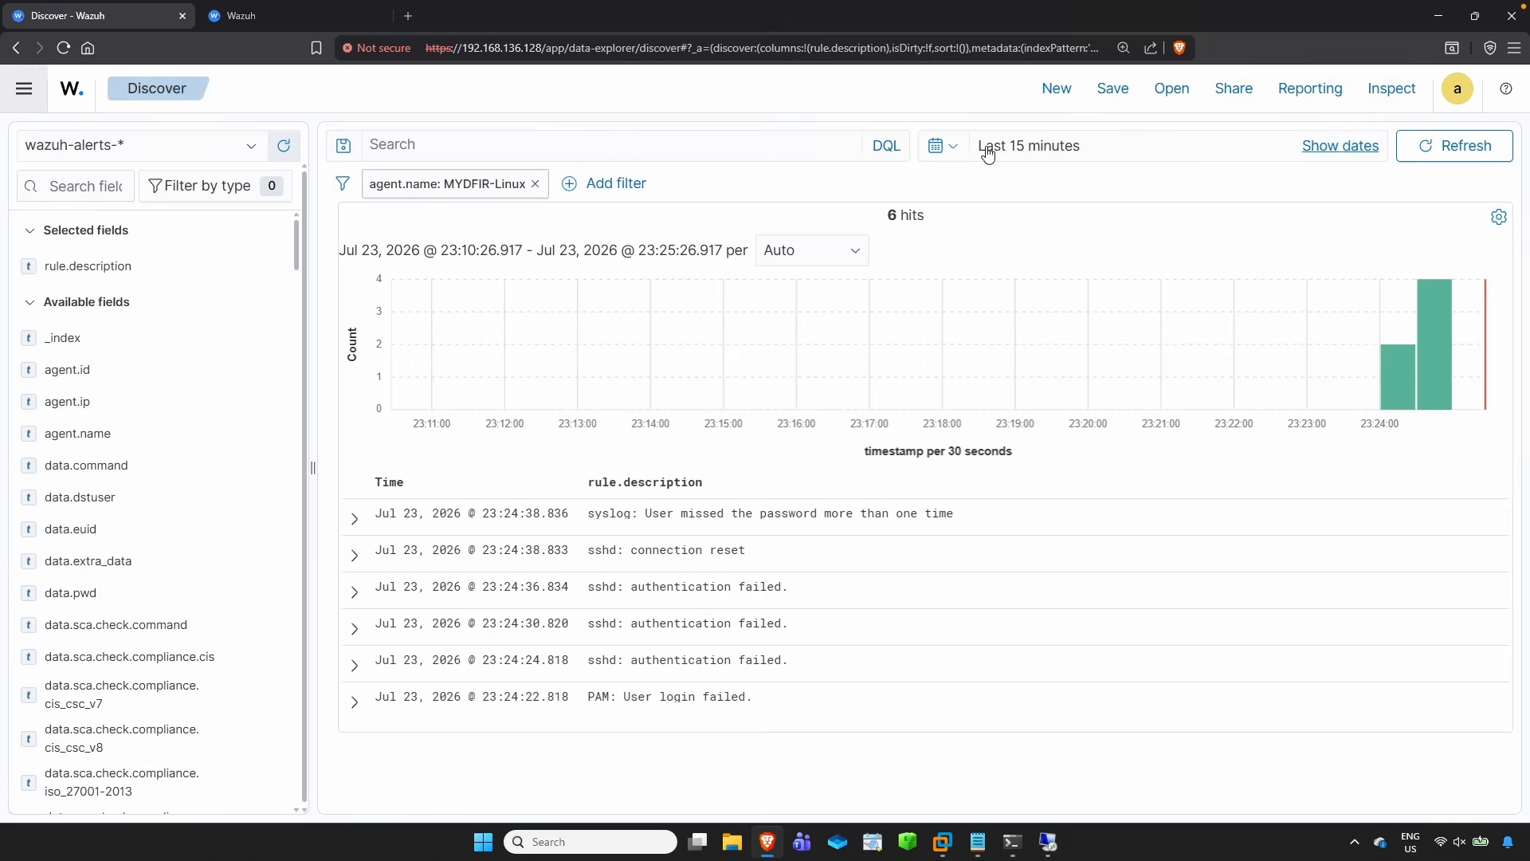
{"action": "left_click", "coordinate": [946, 144]}
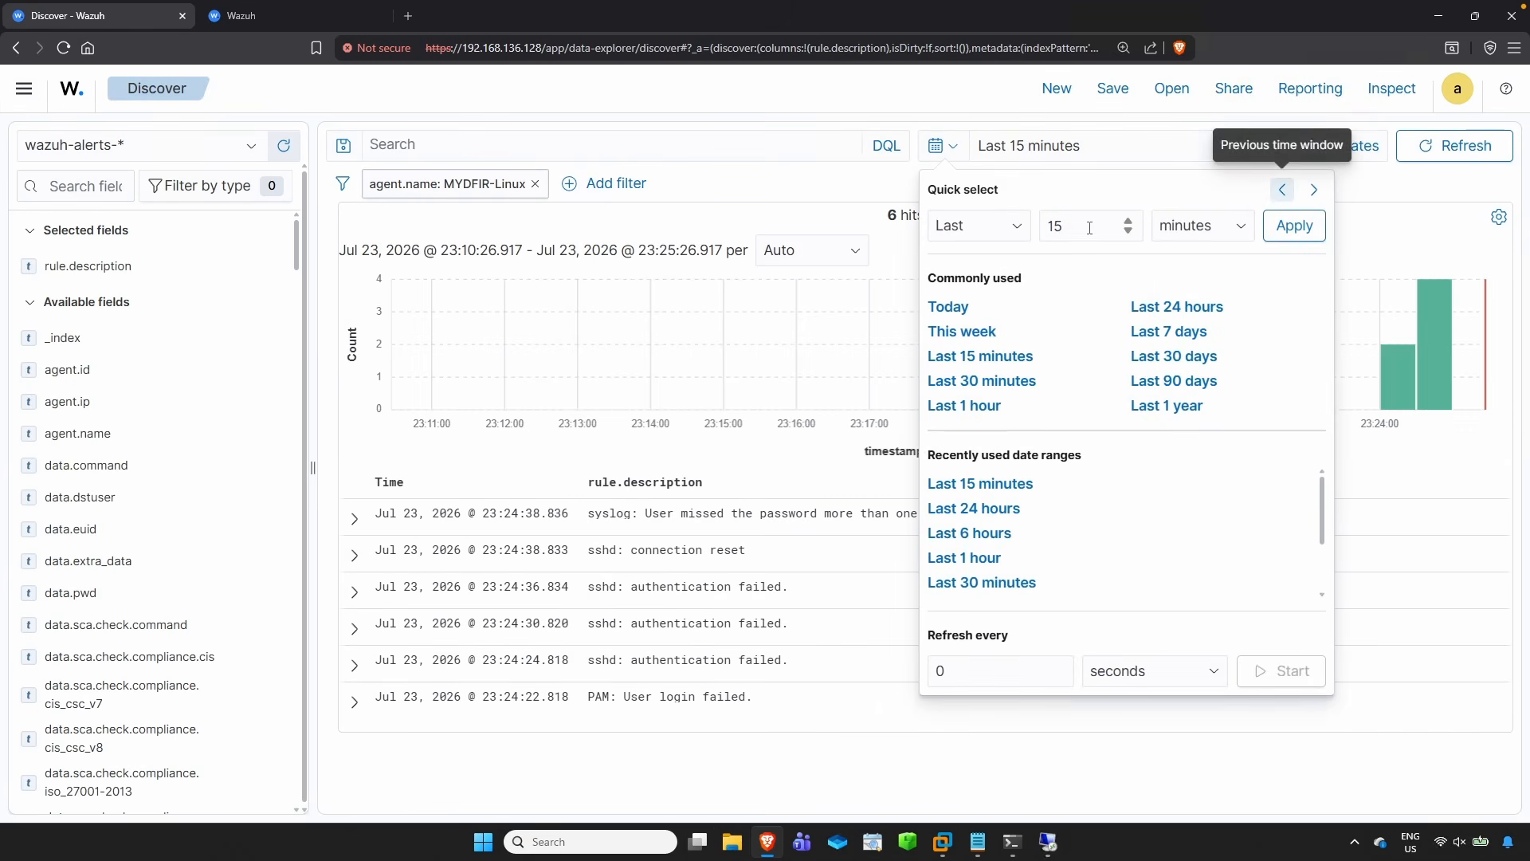
{"action": "double_click", "coordinate": [1060, 225]}
{"action": "type", "text": "5"}
{"action": "left_click", "coordinate": [1294, 226]}
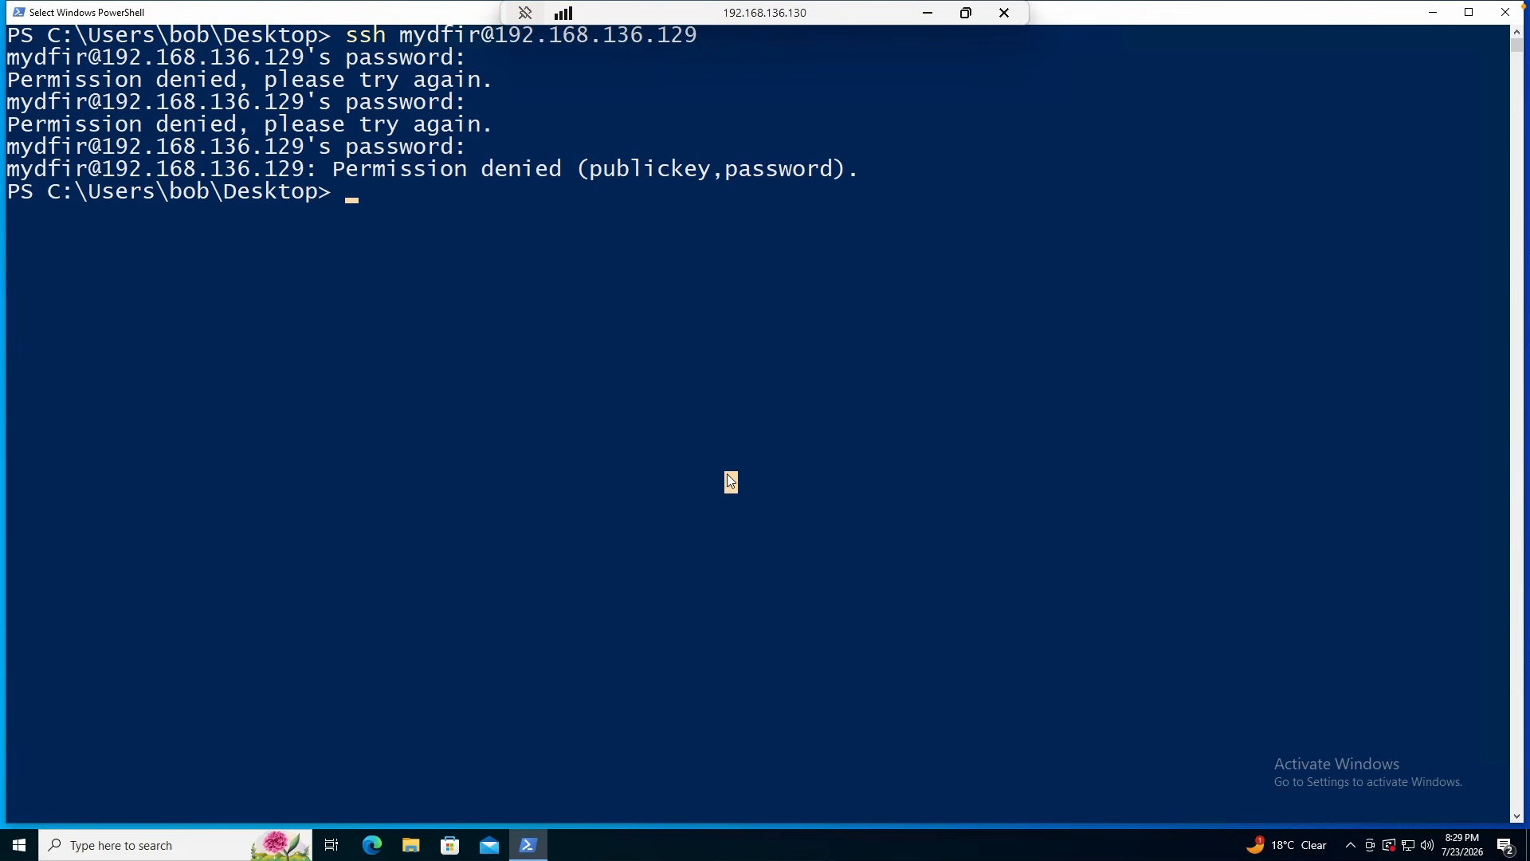
- In the remote PowerShell session, clear the console, rerun the SSH login to 192.168.136.129 and submit incorrect account passwords at the prompts
{"action": "type", "text": "clear"}
{"action": "key", "text": "Return"}
{"action": "key", "text": "Up"}
{"action": "key", "text": "Up"}
{"action": "key", "text": "Return"}
{"action": "key", "text": "Return"}
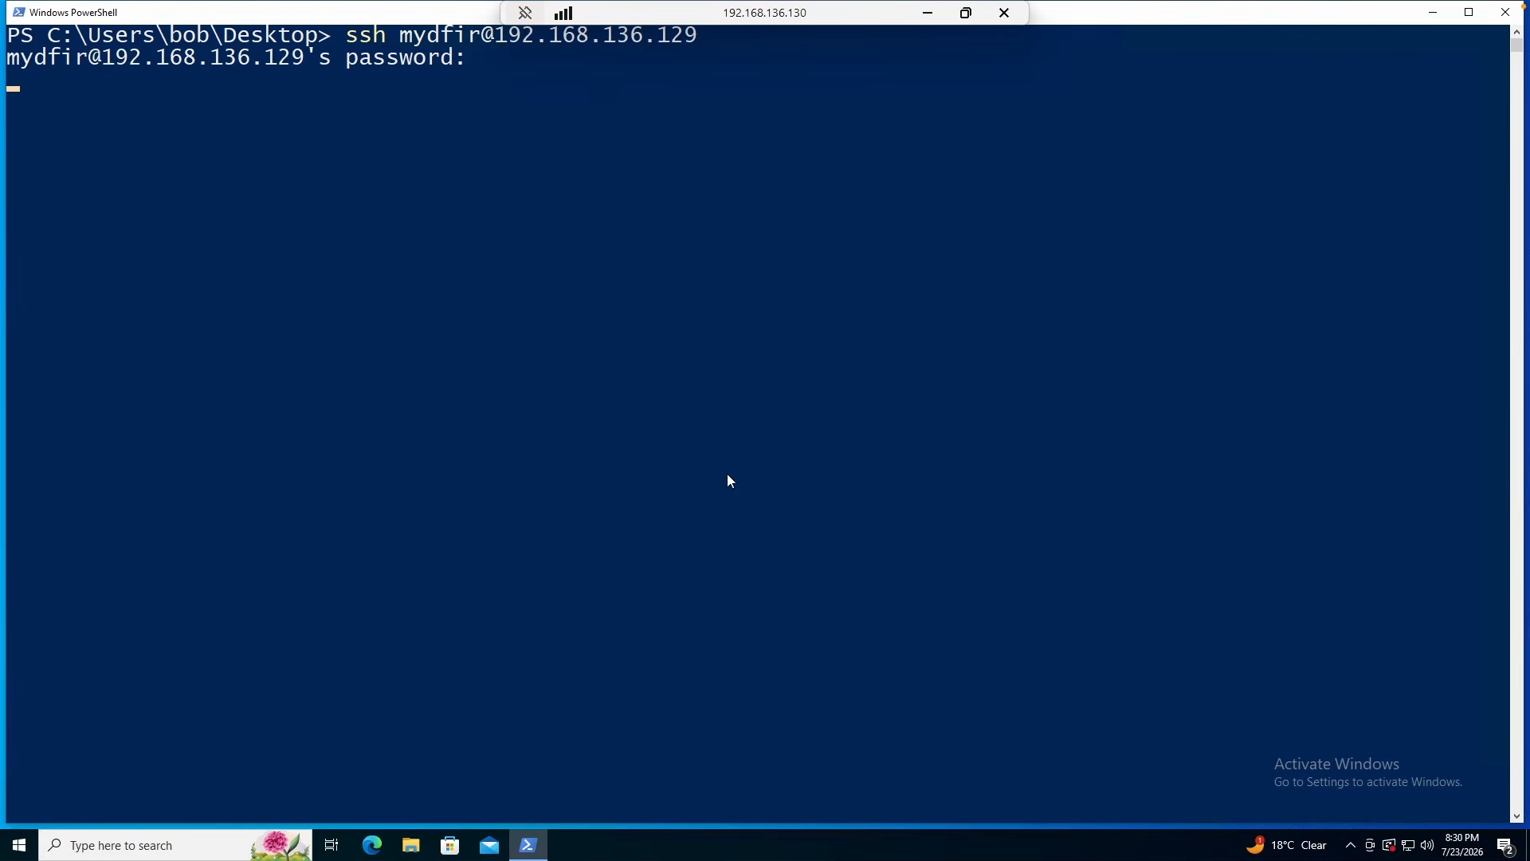
{"action": "key", "text": "Return"}
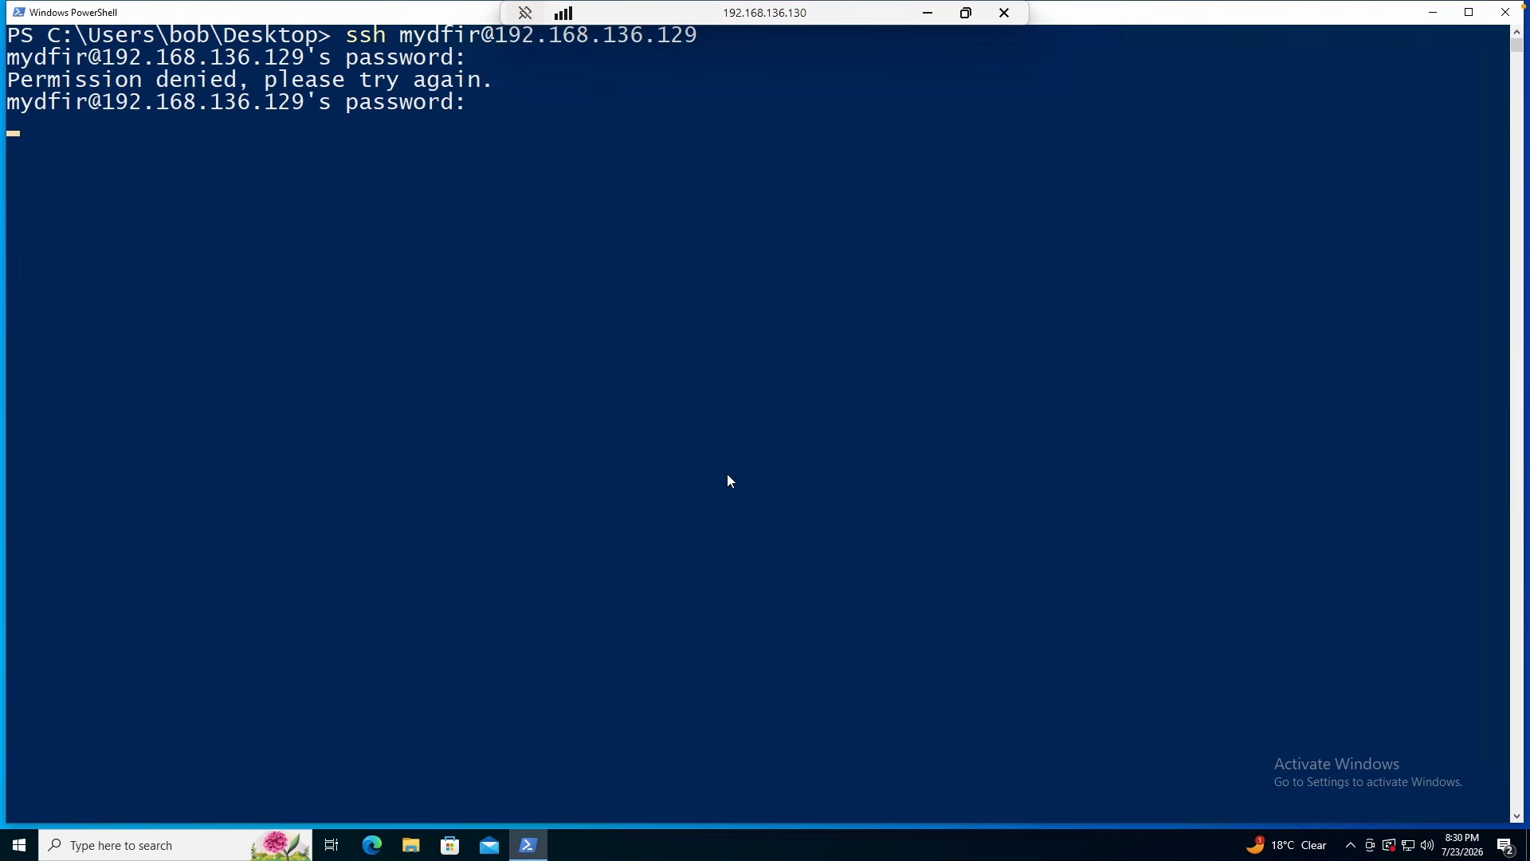
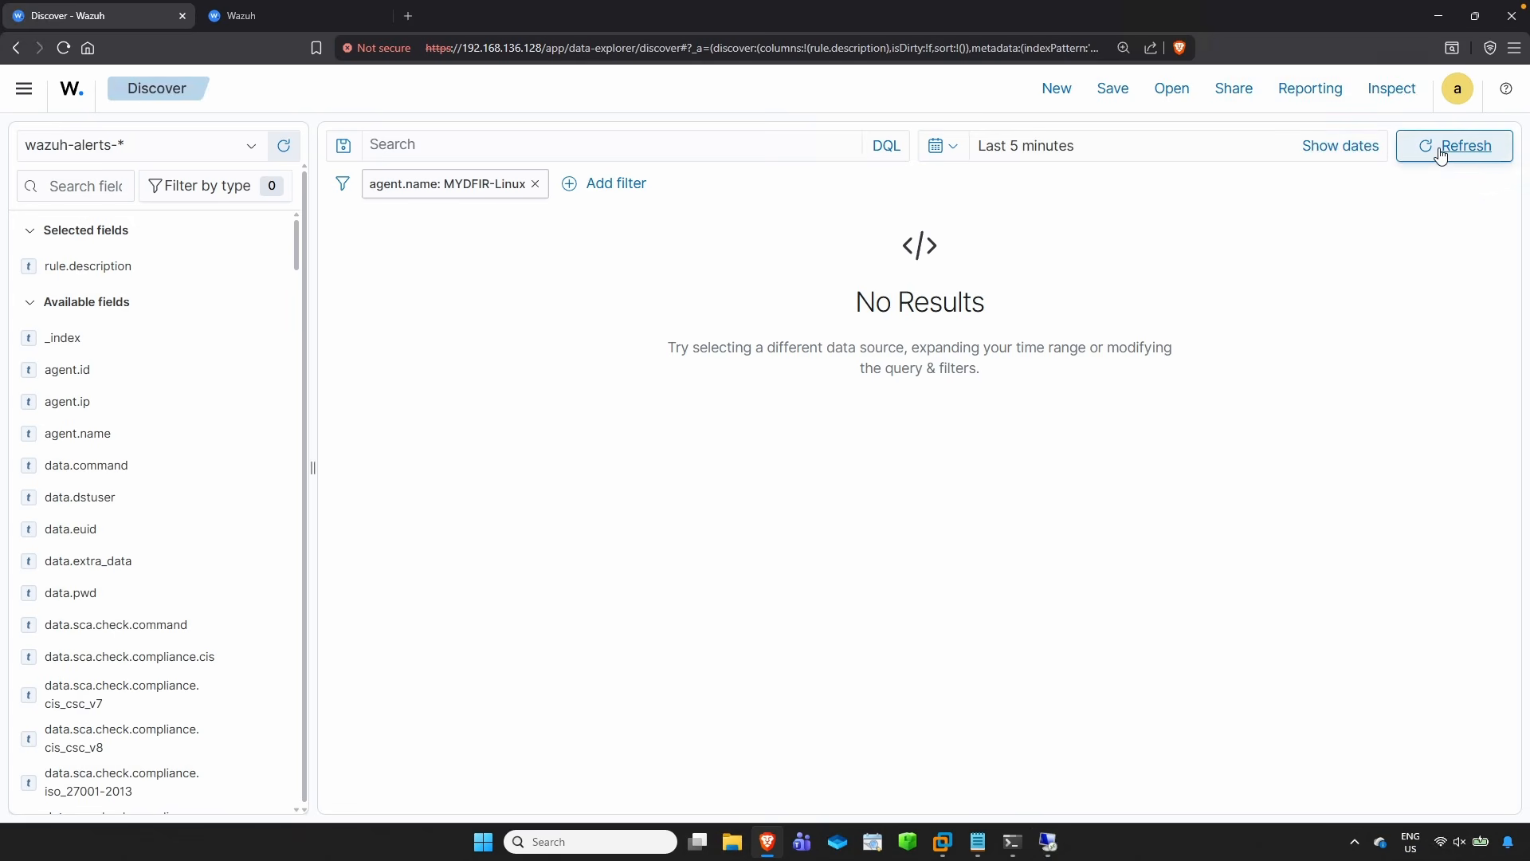
- Refresh the alerts in Discover and check for the "Multiple SSH login failures observed from the same source IP" alert
{"action": "left_click", "coordinate": [1442, 153]}
{"action": "left_click_drag", "start_coordinate": [1030, 591], "coordinate": [683, 620]}
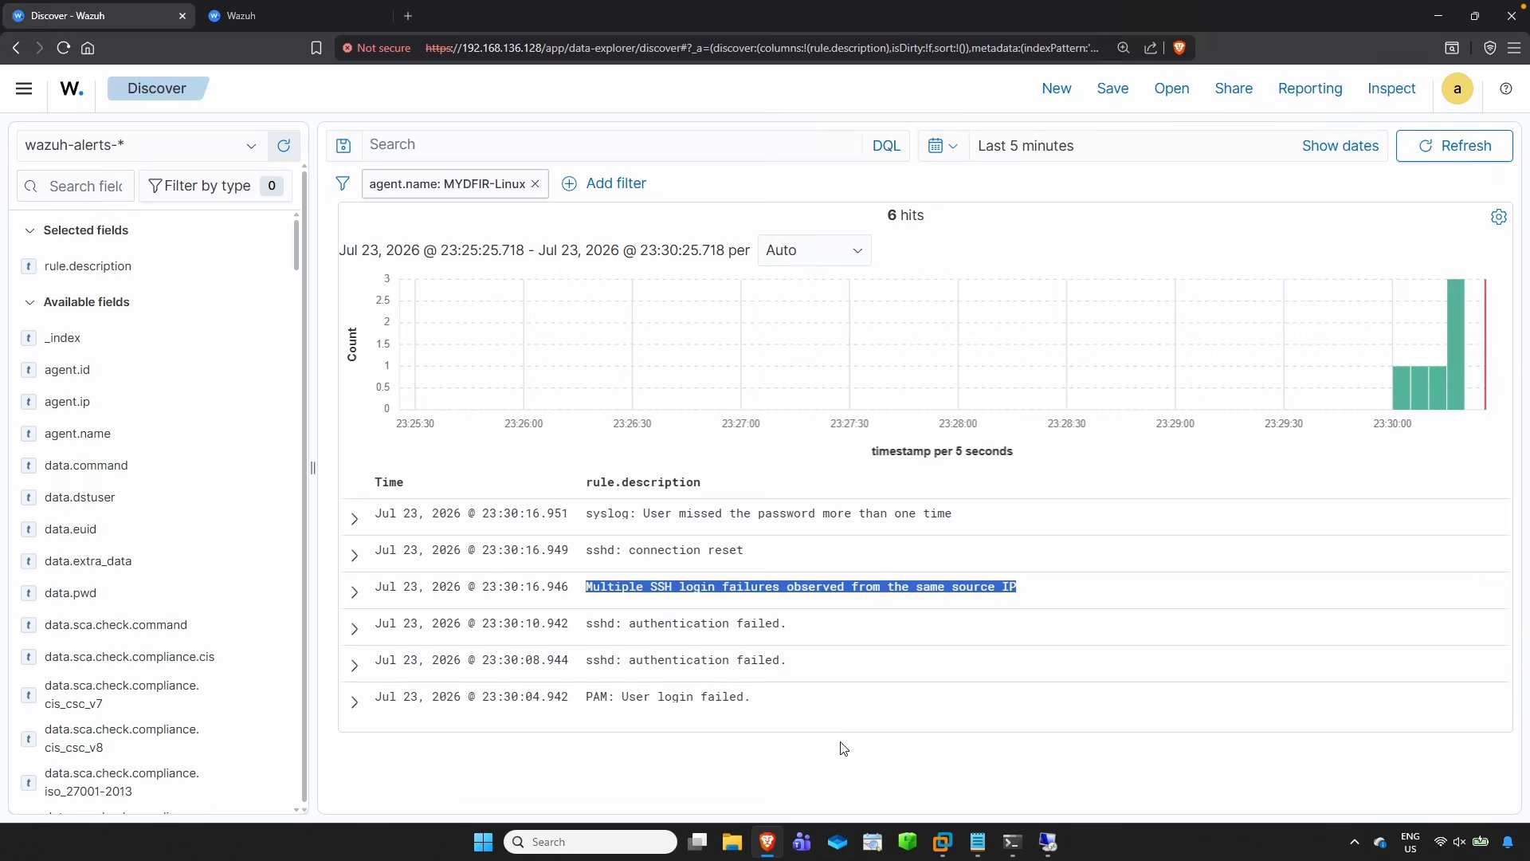
{"action": "left_click", "coordinate": [732, 584]}
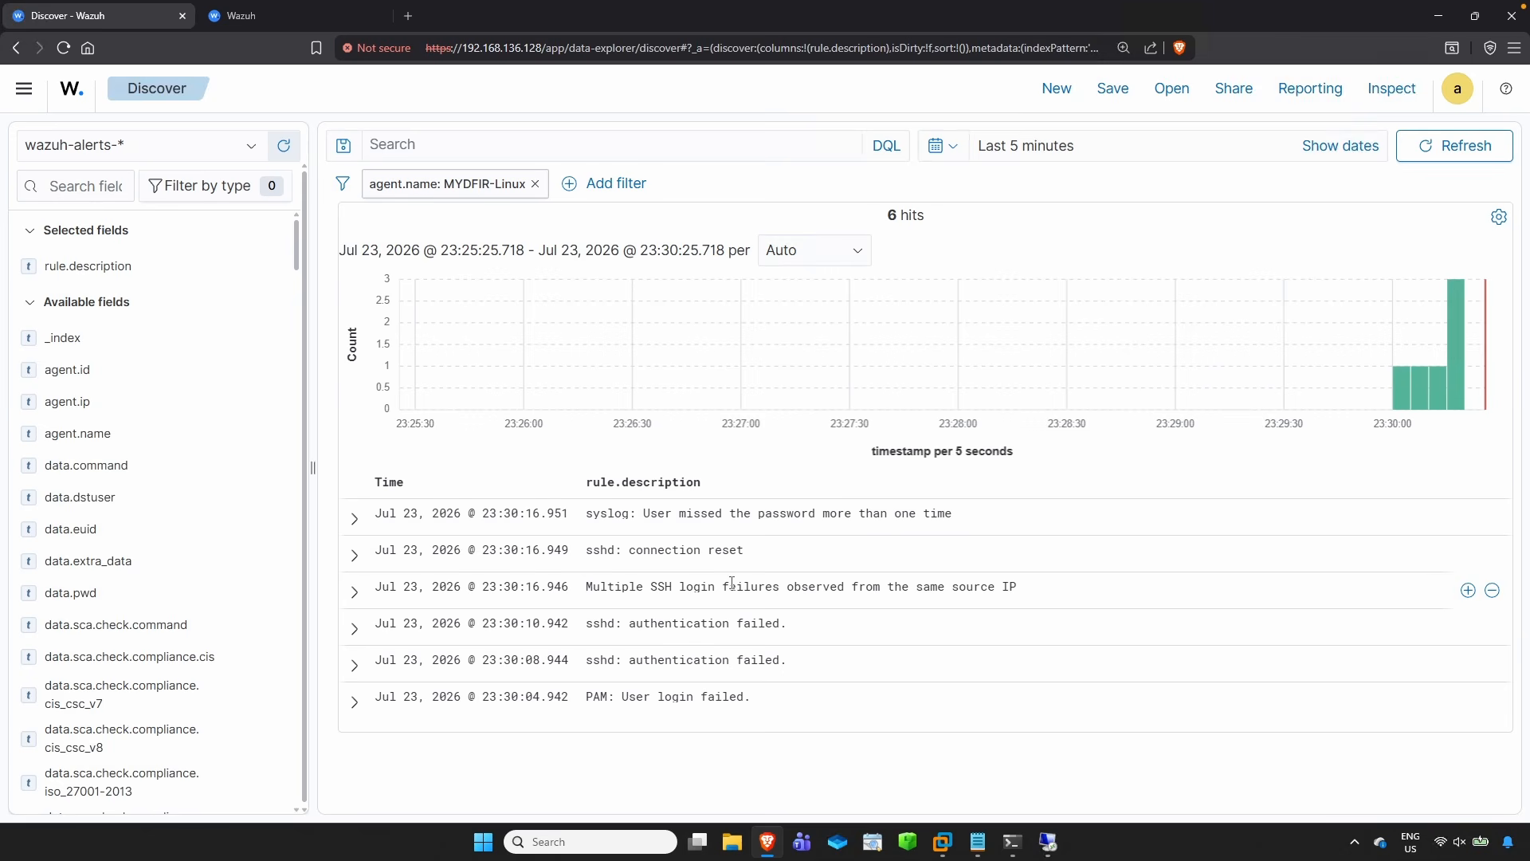
- In the Wazuh server's terminal session, open /var/ossec/etc/ossec.conf with sudo nano and enter the sudo password
{"action": "key", "text": "alt+Tab"}
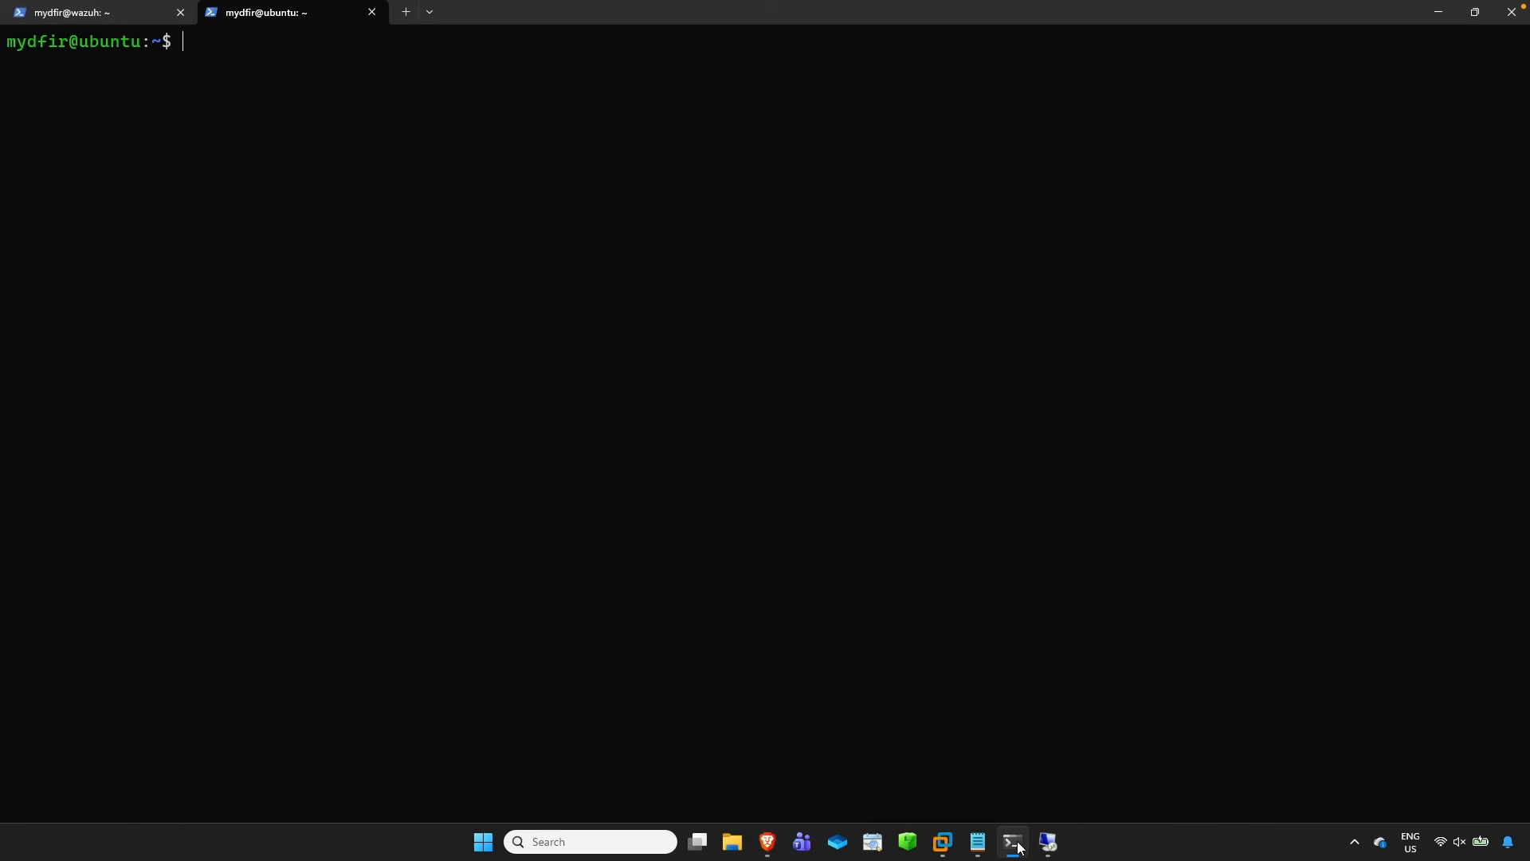
{"action": "left_click", "coordinate": [107, 18]}
{"action": "left_click_drag", "start_coordinate": [140, 44], "coordinate": [85, 44]}
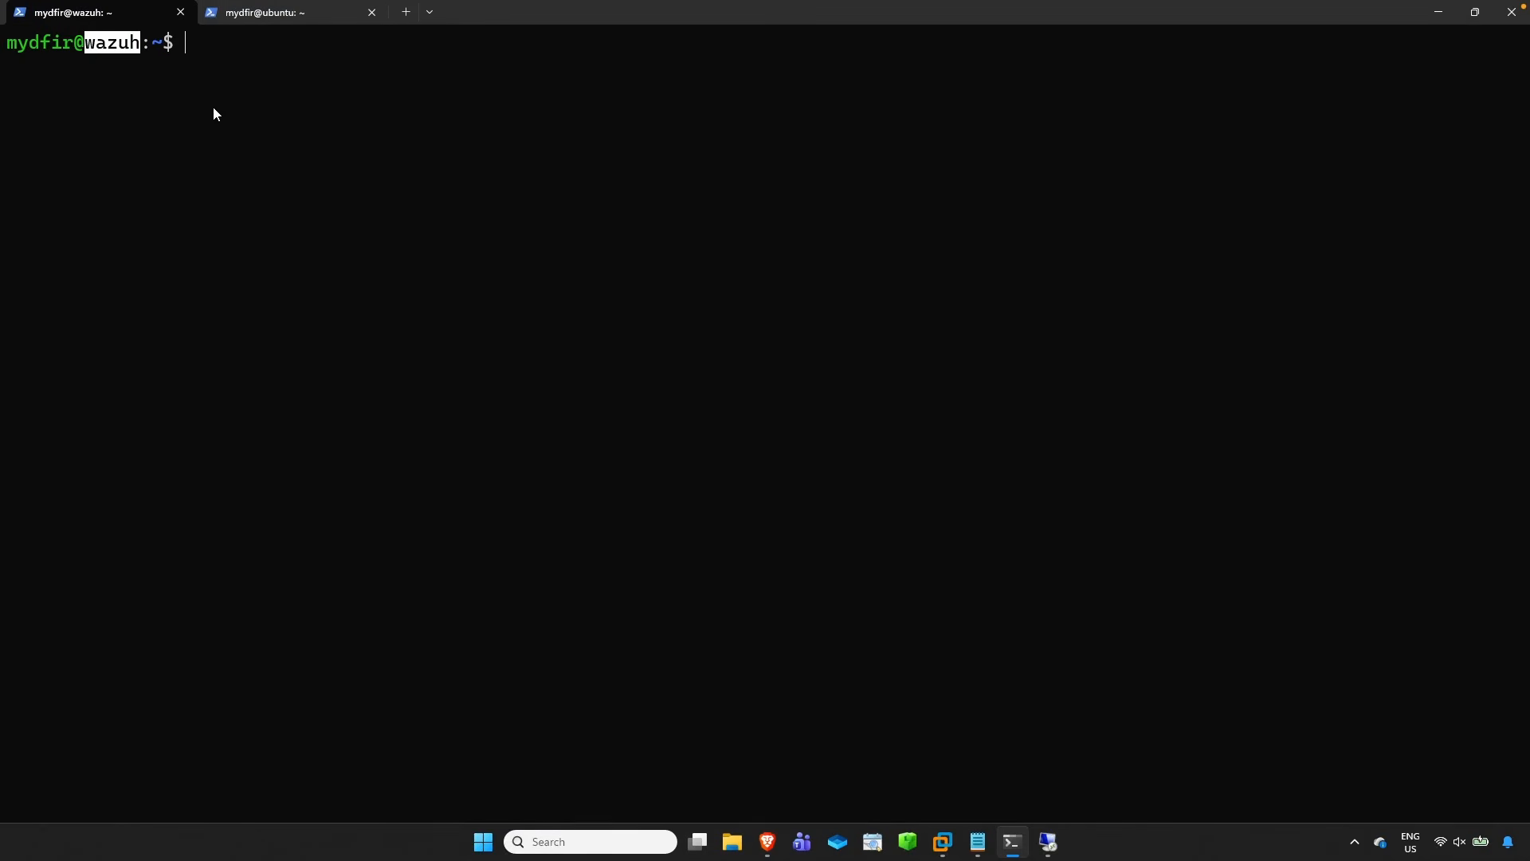
{"action": "key", "text": "ctrl+c"}
{"action": "type", "text": "sudo na"}
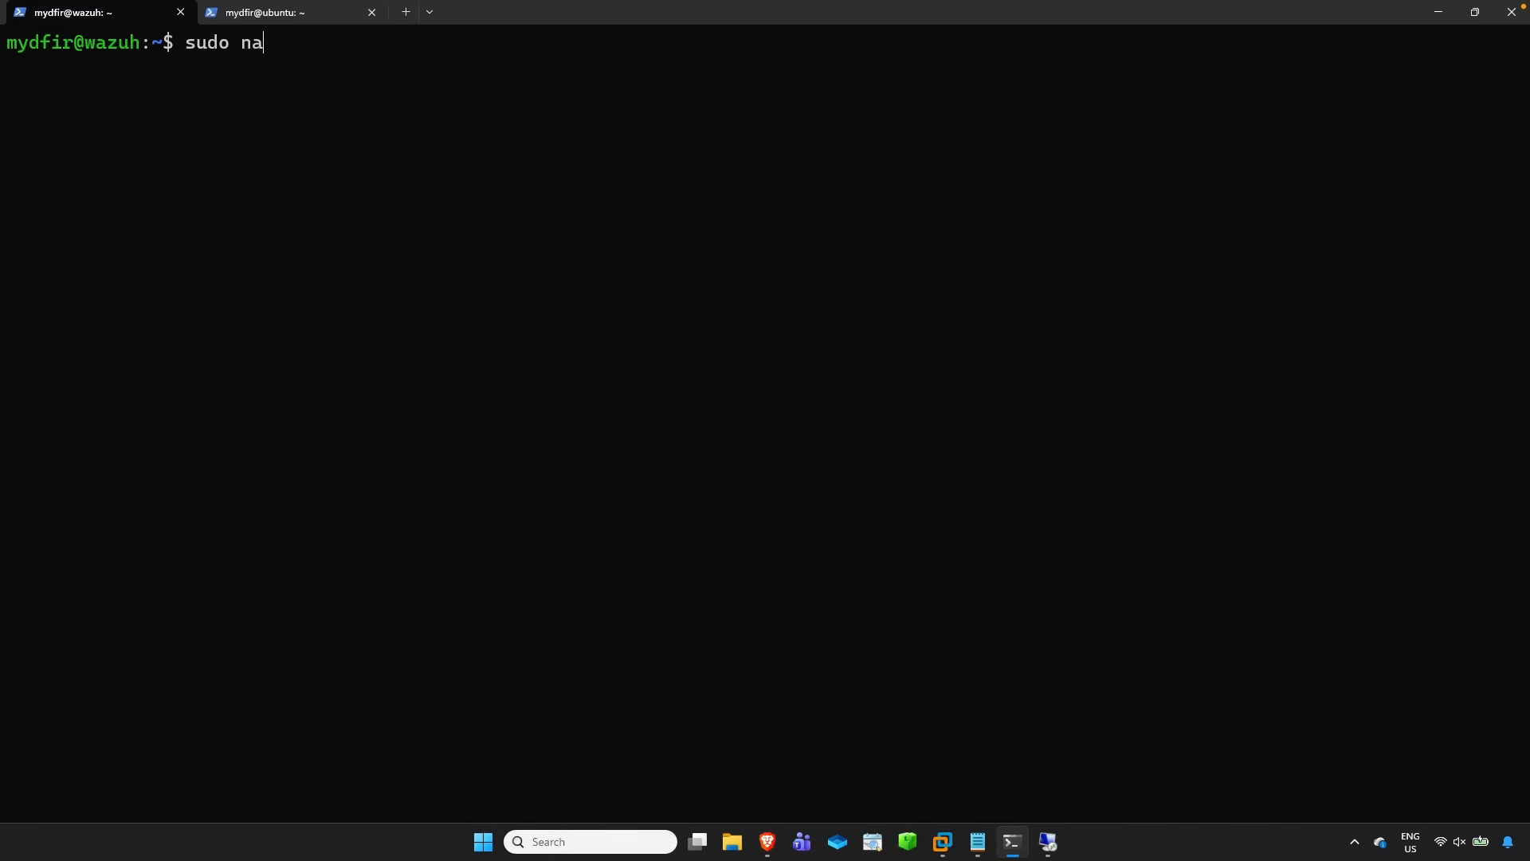
{"action": "type", "text": "no /var/ossec/"}
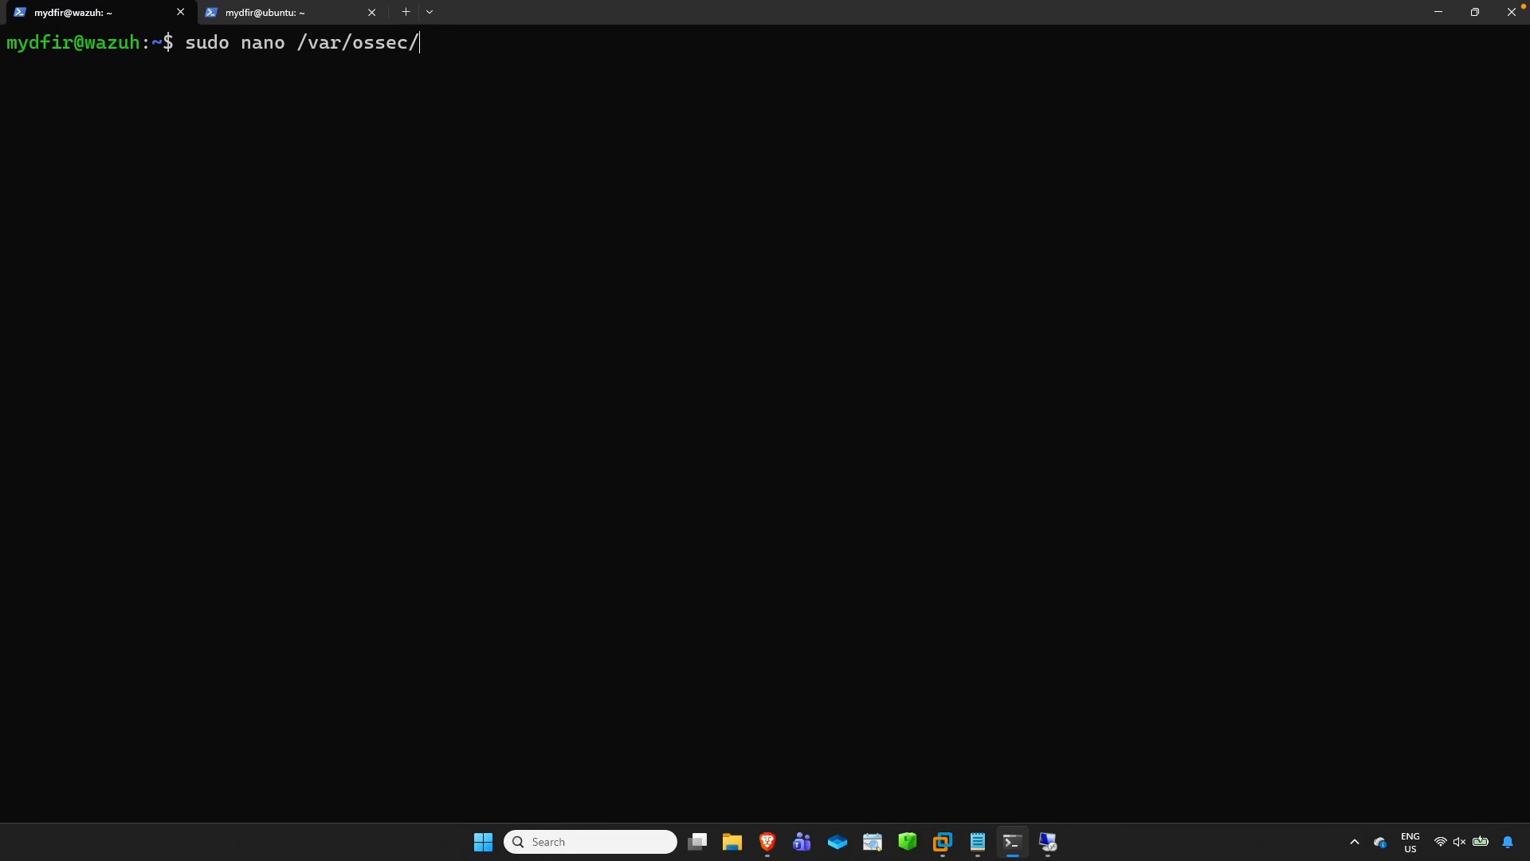
{"action": "type", "text": "etc/ossec.conf"}
{"action": "key", "text": "Return"}
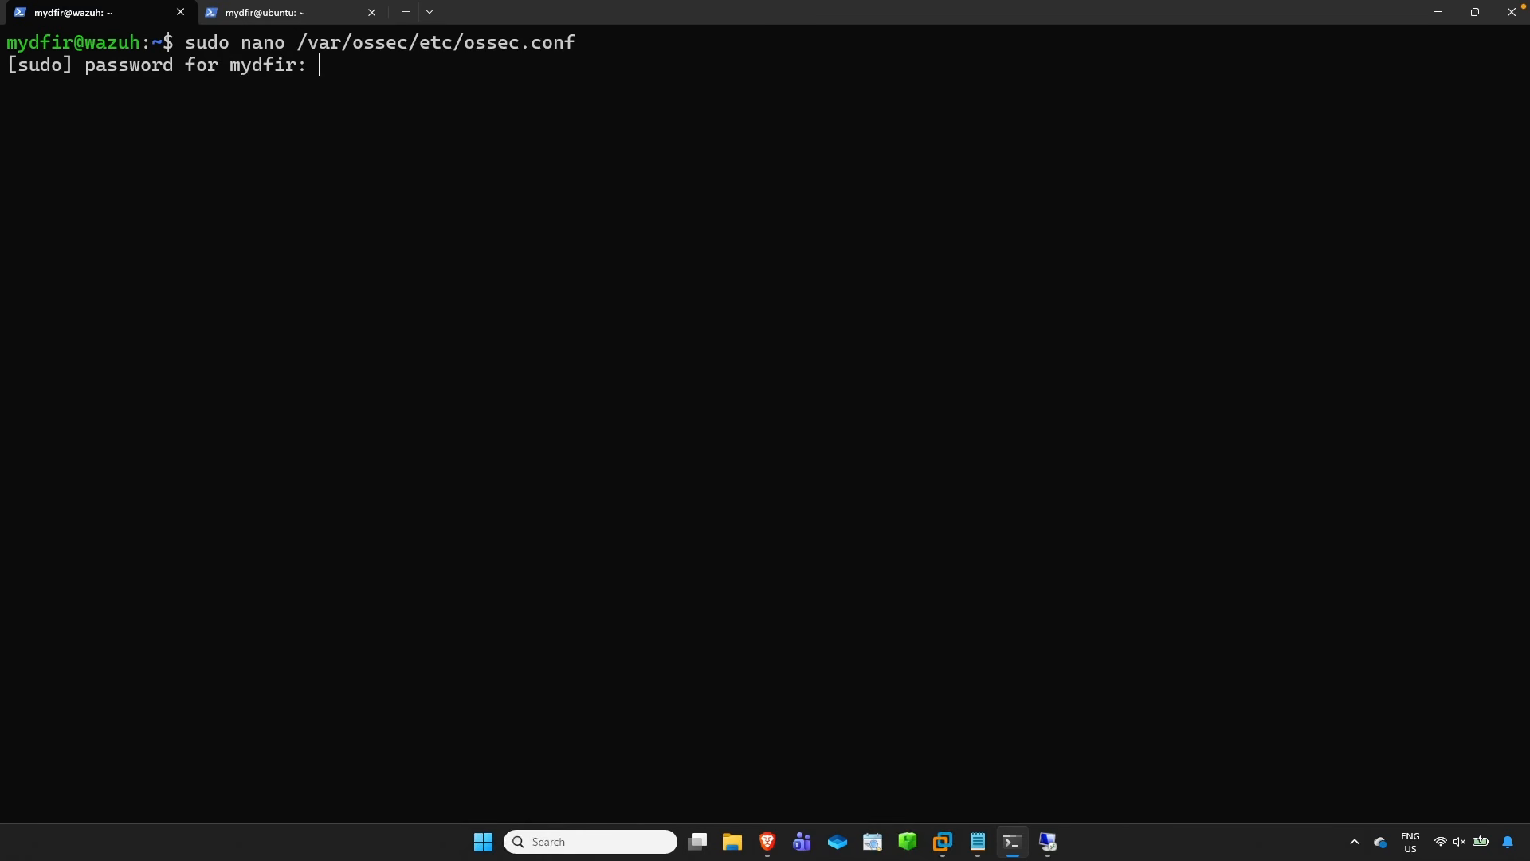
{"action": "key", "text": "Return"}
{"action": "key", "text": "Down"}
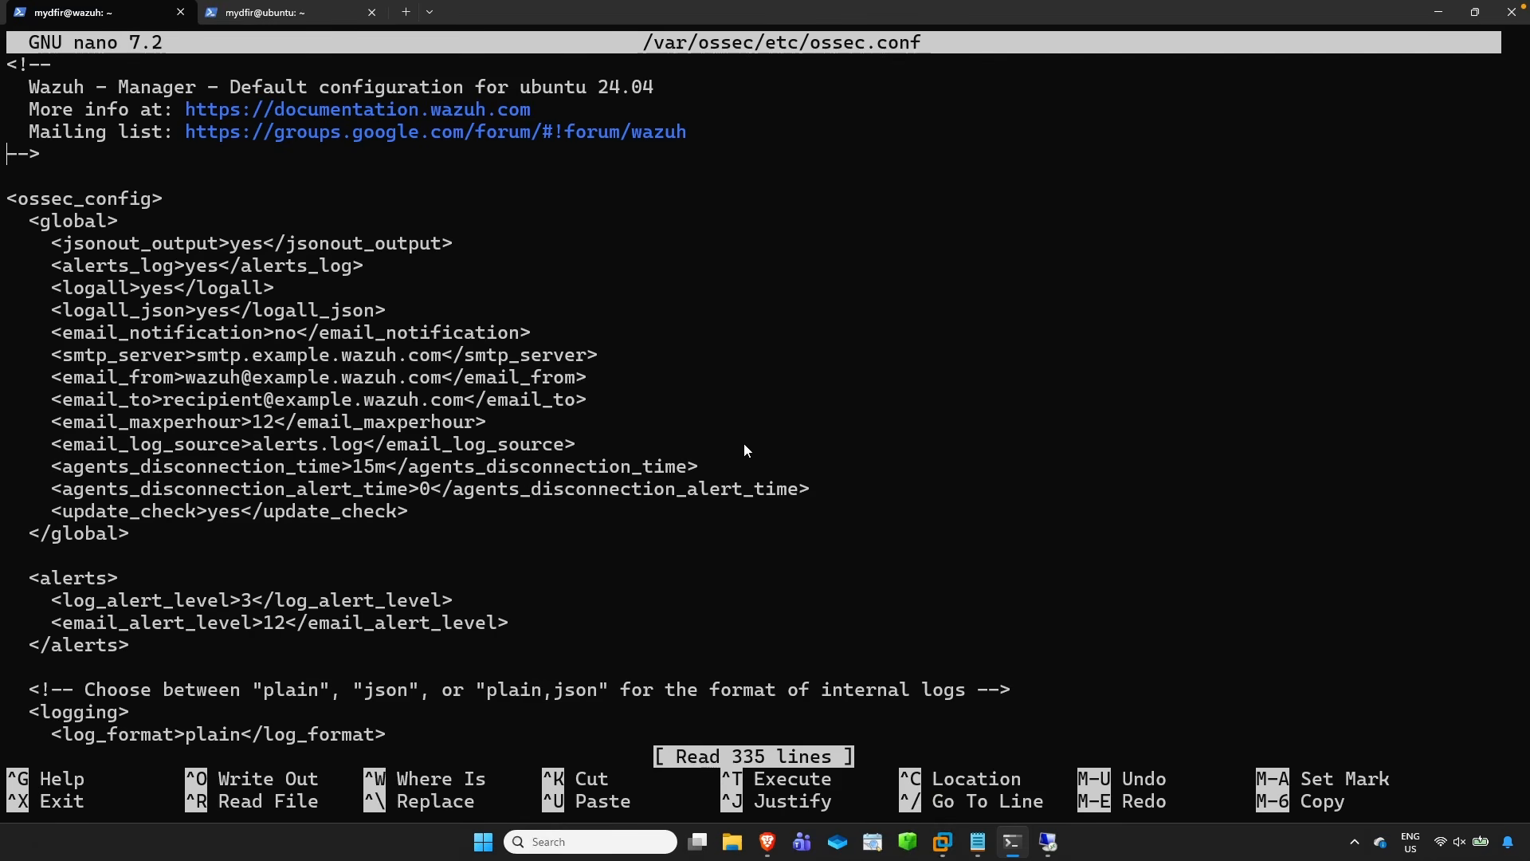
- Look through ossec.conf past the File integrity monitoring section to locate the Active response section
{"action": "scroll", "coordinate": [744, 443], "scroll_direction": "down", "scroll_amount": 20}
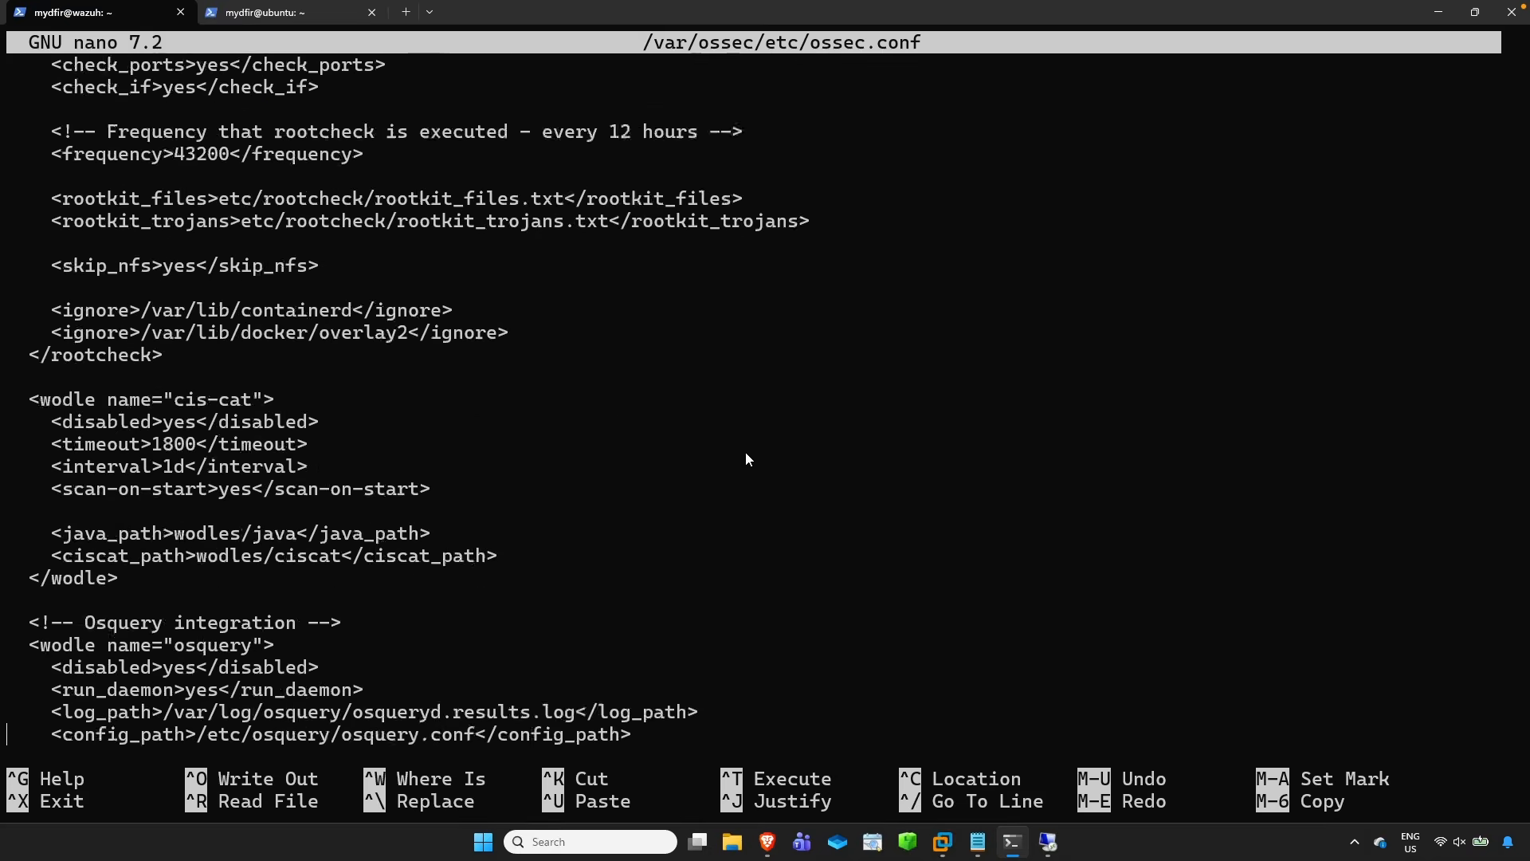
{"action": "scroll", "coordinate": [746, 459], "scroll_direction": "down", "scroll_amount": 9}
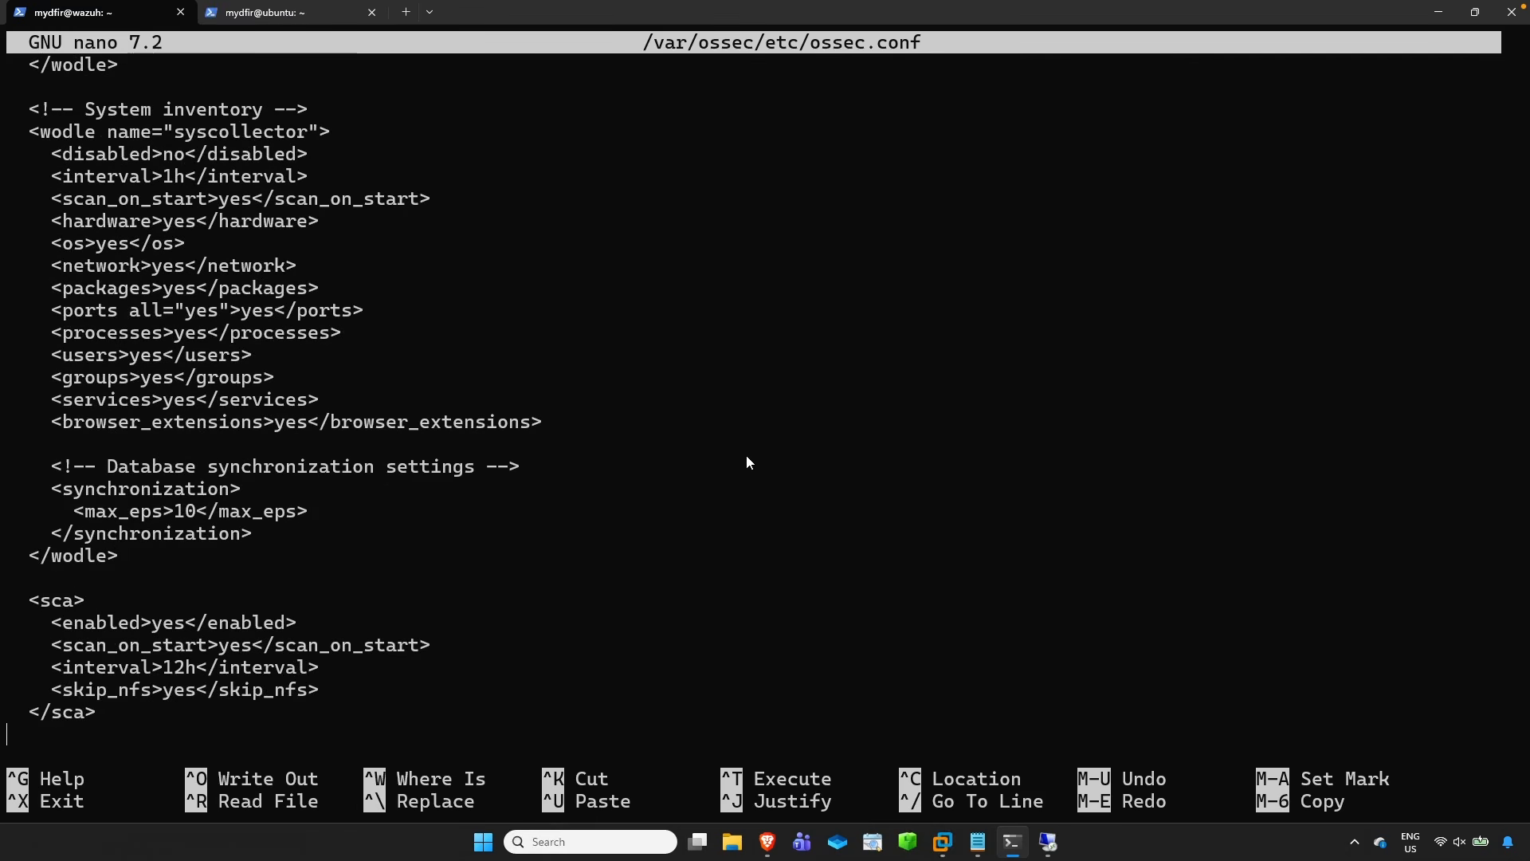
{"action": "scroll", "coordinate": [746, 461], "scroll_direction": "down", "scroll_amount": 4}
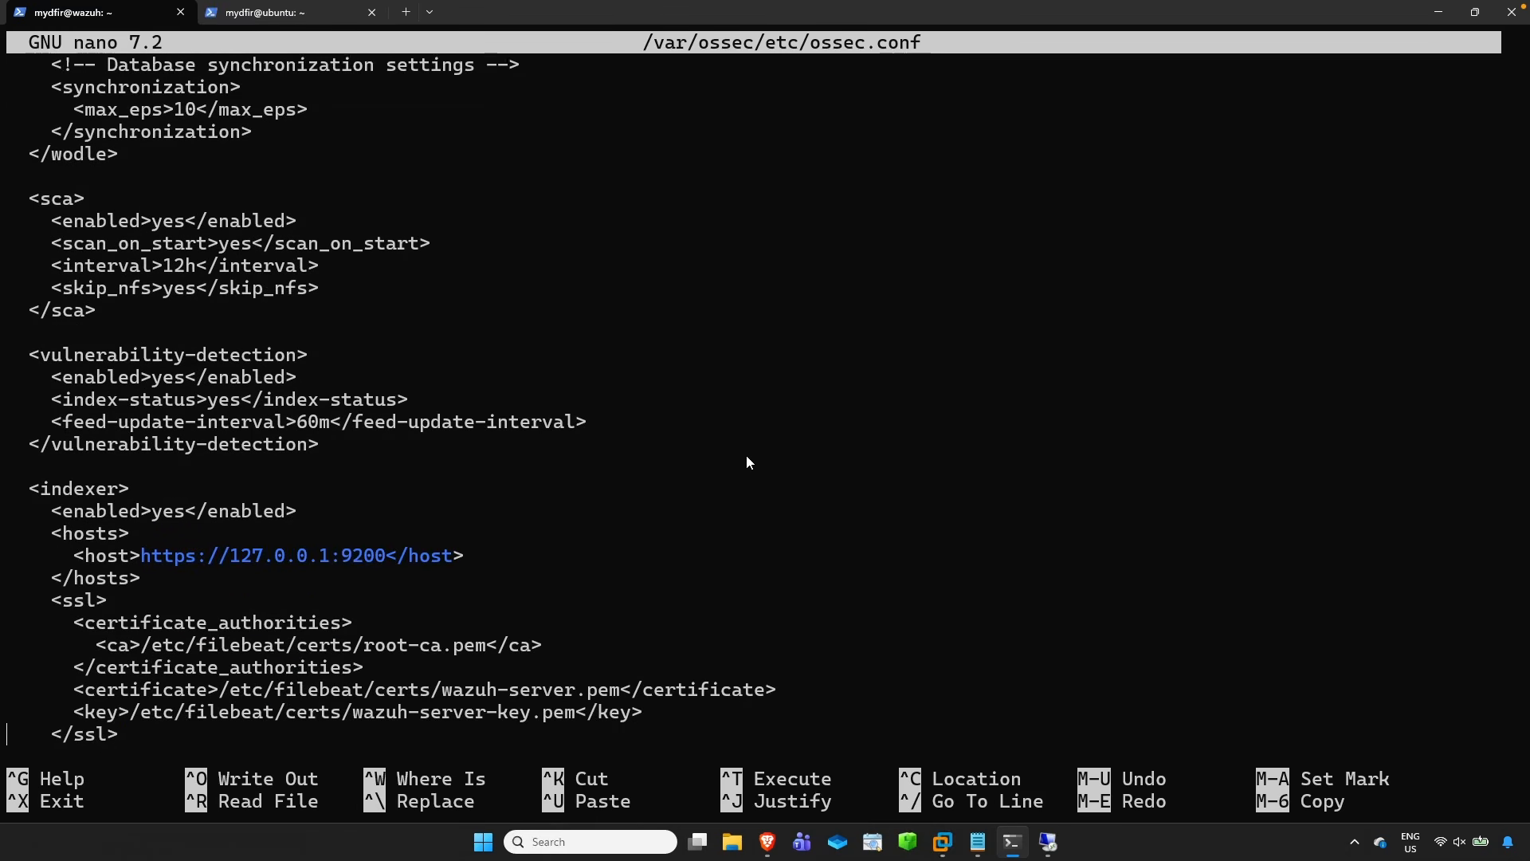
{"action": "scroll", "coordinate": [747, 460], "scroll_direction": "down", "scroll_amount": 5}
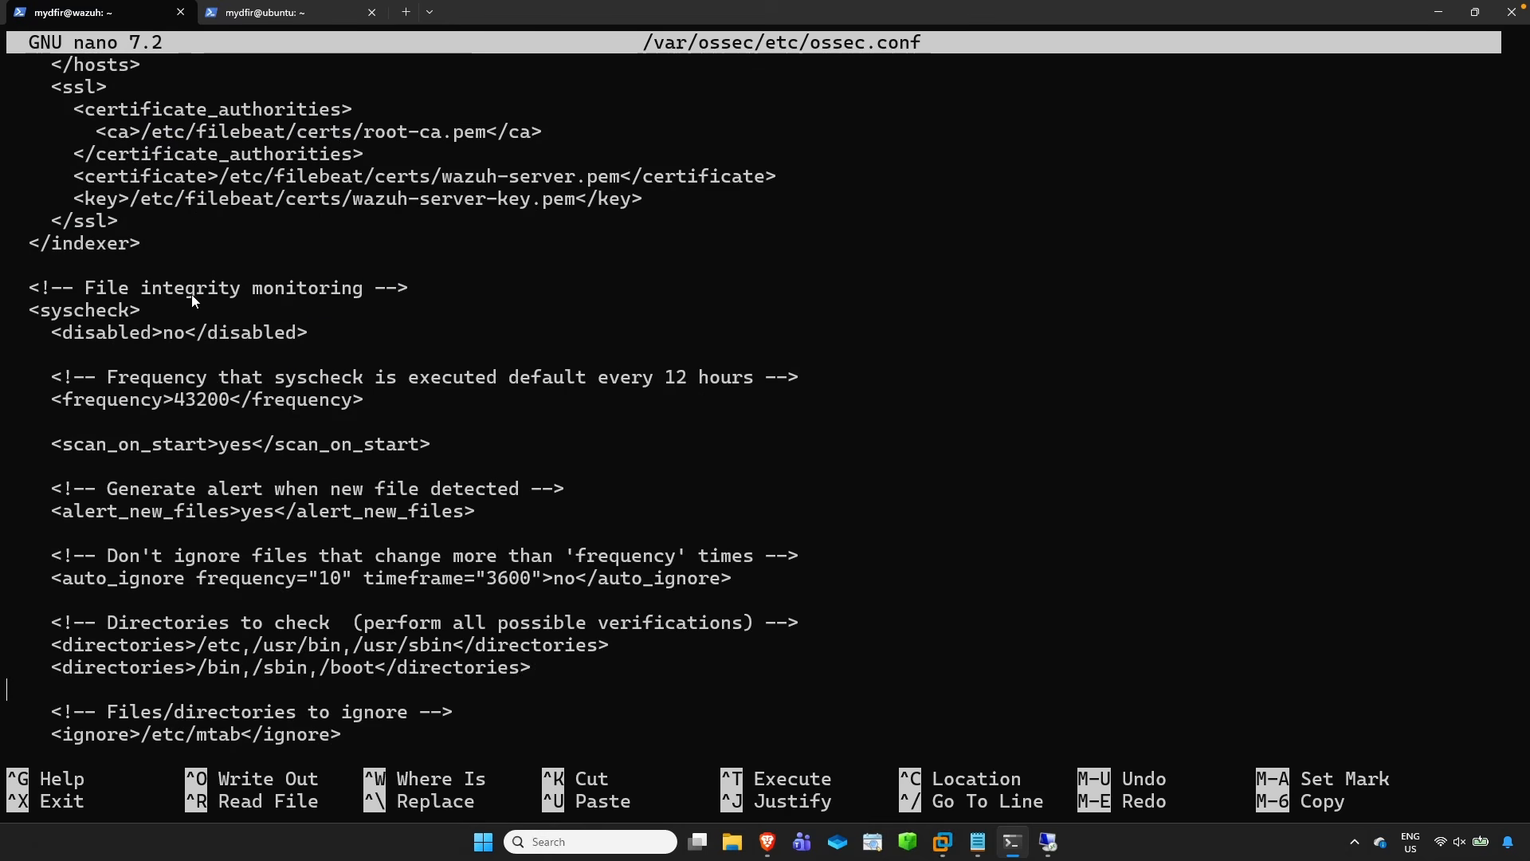
{"action": "left_click_drag", "start_coordinate": [94, 291], "coordinate": [338, 292]}
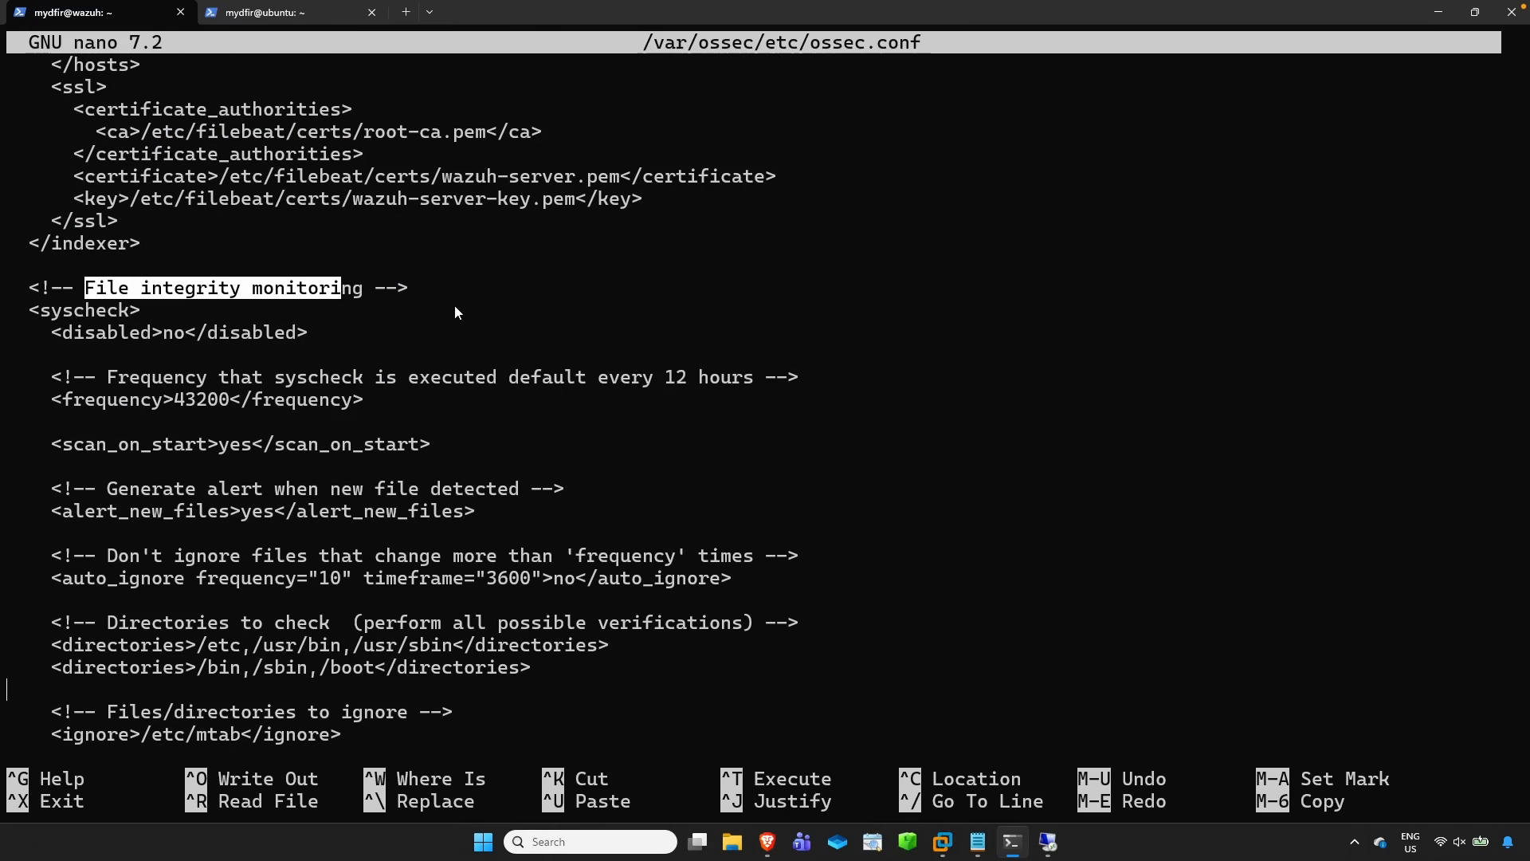
{"action": "scroll", "coordinate": [519, 315], "scroll_direction": "down", "scroll_amount": 15}
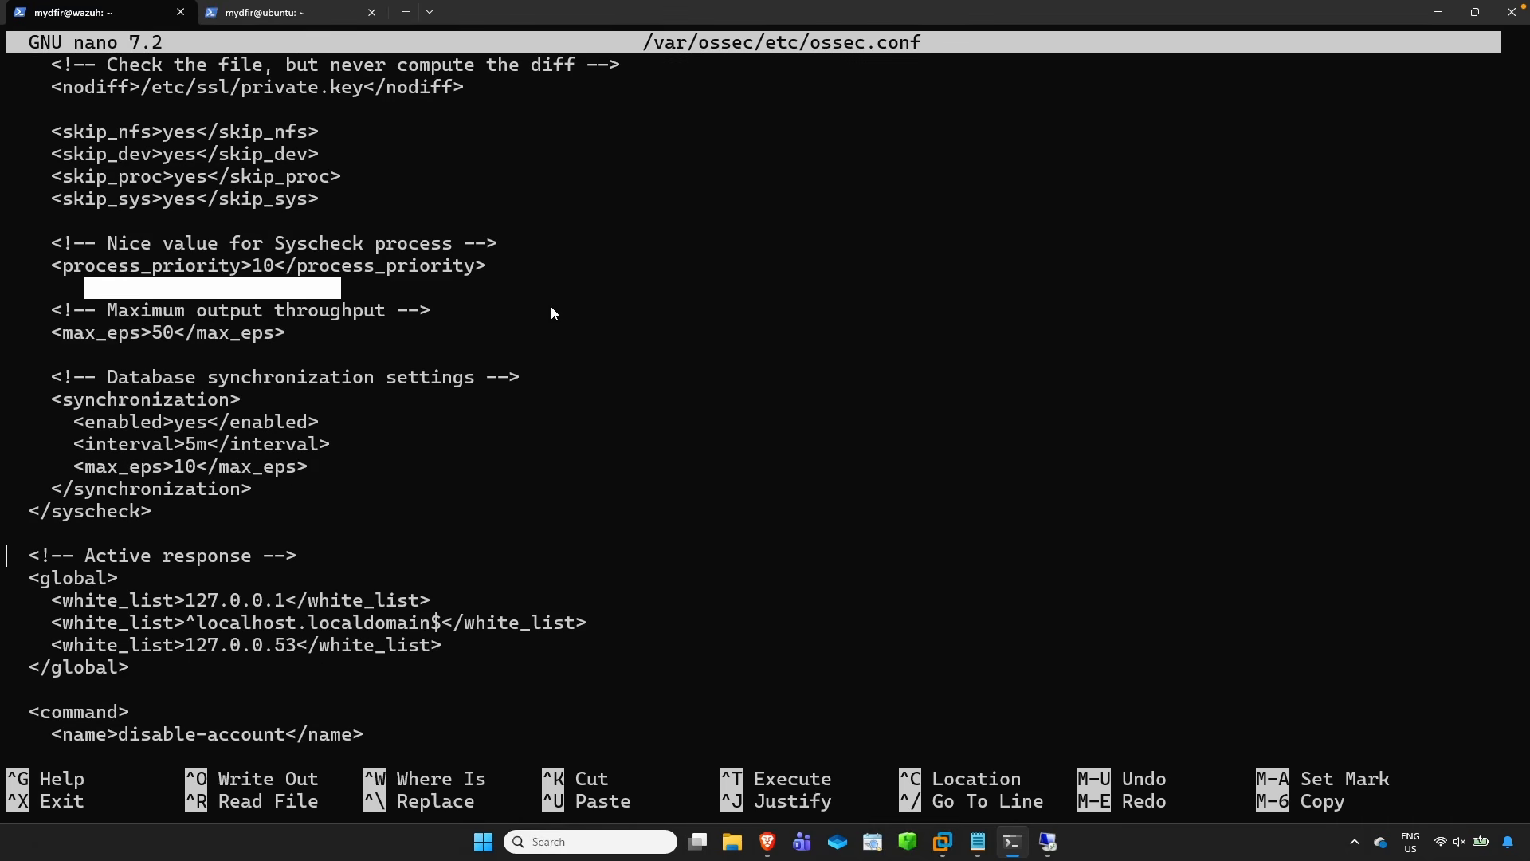
{"action": "left_click_drag", "start_coordinate": [68, 558], "coordinate": [297, 557]}
- Examine the active response command definitions in ossec.conf, from disable-account, restart-wazuh and firewall-drop through to netsh
{"action": "scroll", "coordinate": [540, 597], "scroll_direction": "down", "scroll_amount": 2}
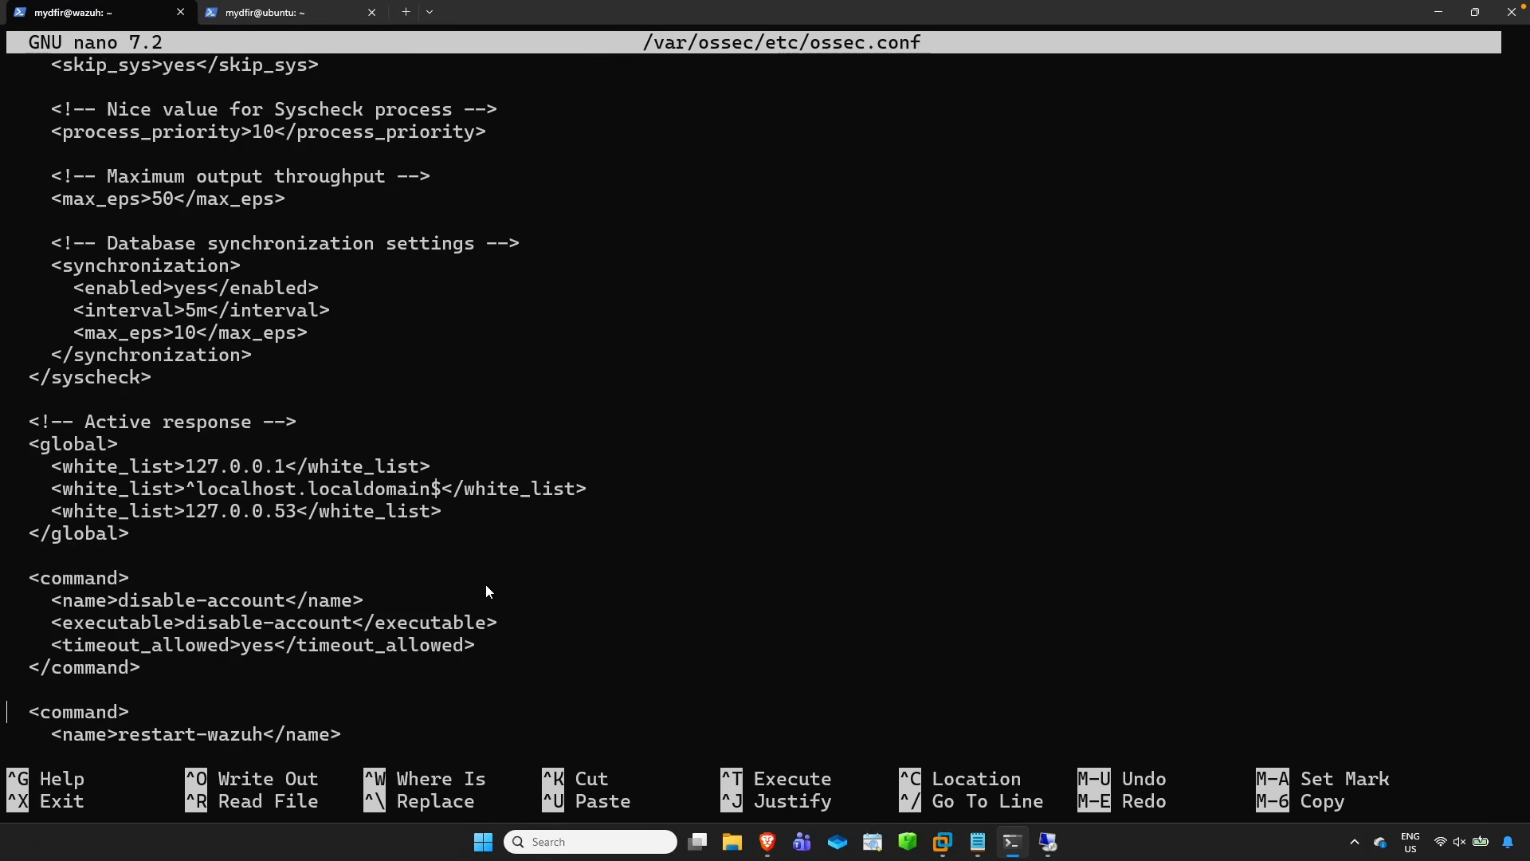
{"action": "scroll", "coordinate": [181, 576], "scroll_direction": "down", "scroll_amount": 1}
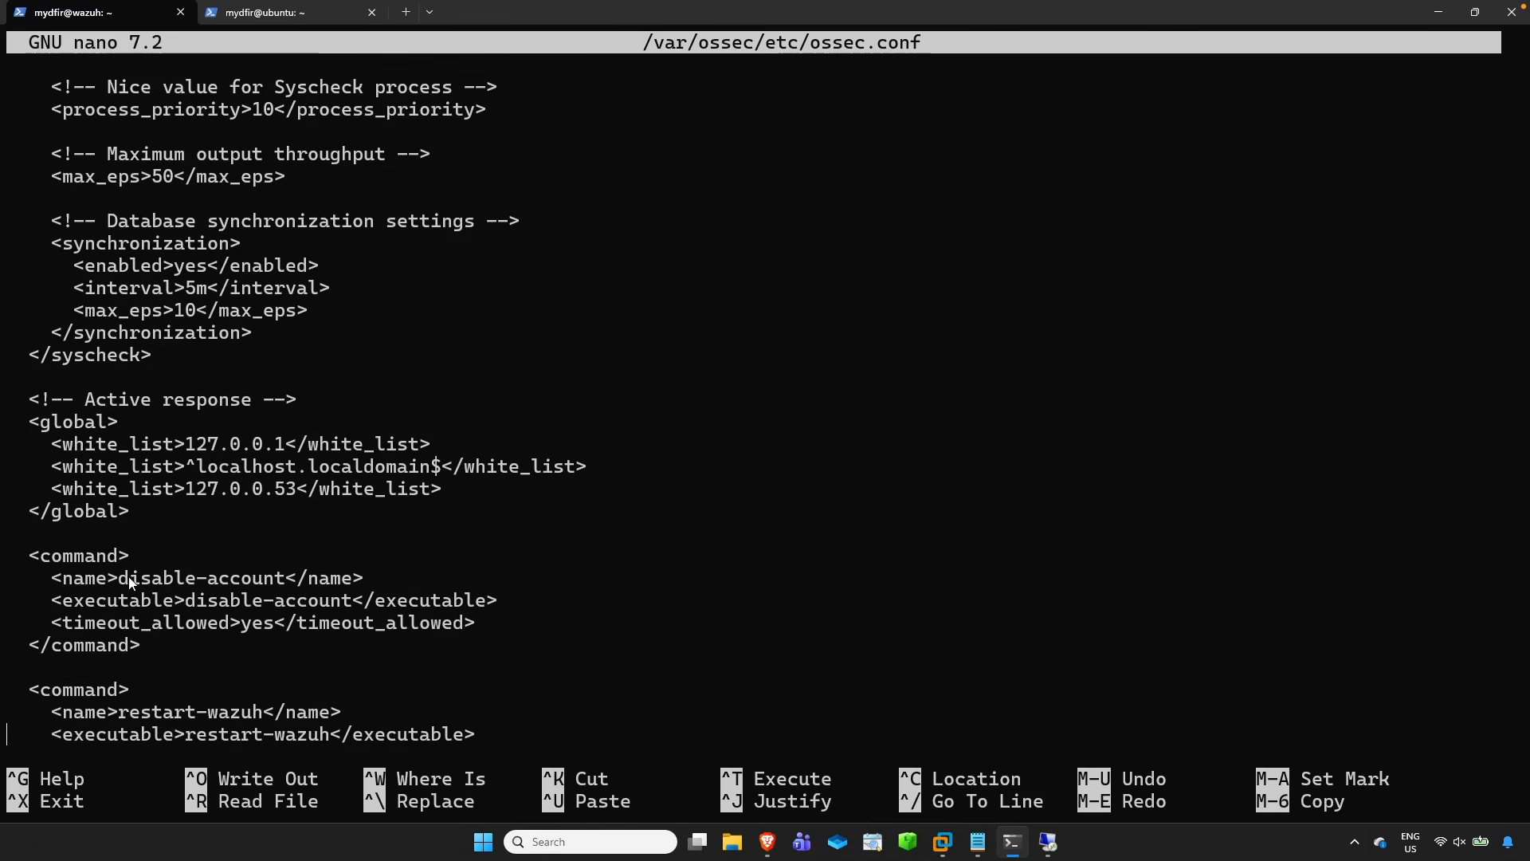
{"action": "left_click_drag", "start_coordinate": [128, 582], "coordinate": [275, 581]}
{"action": "scroll", "coordinate": [275, 581], "scroll_direction": "down", "scroll_amount": 1}
{"action": "left_click_drag", "start_coordinate": [126, 692], "coordinate": [266, 691]}
{"action": "scroll", "coordinate": [267, 690], "scroll_direction": "down", "scroll_amount": 3}
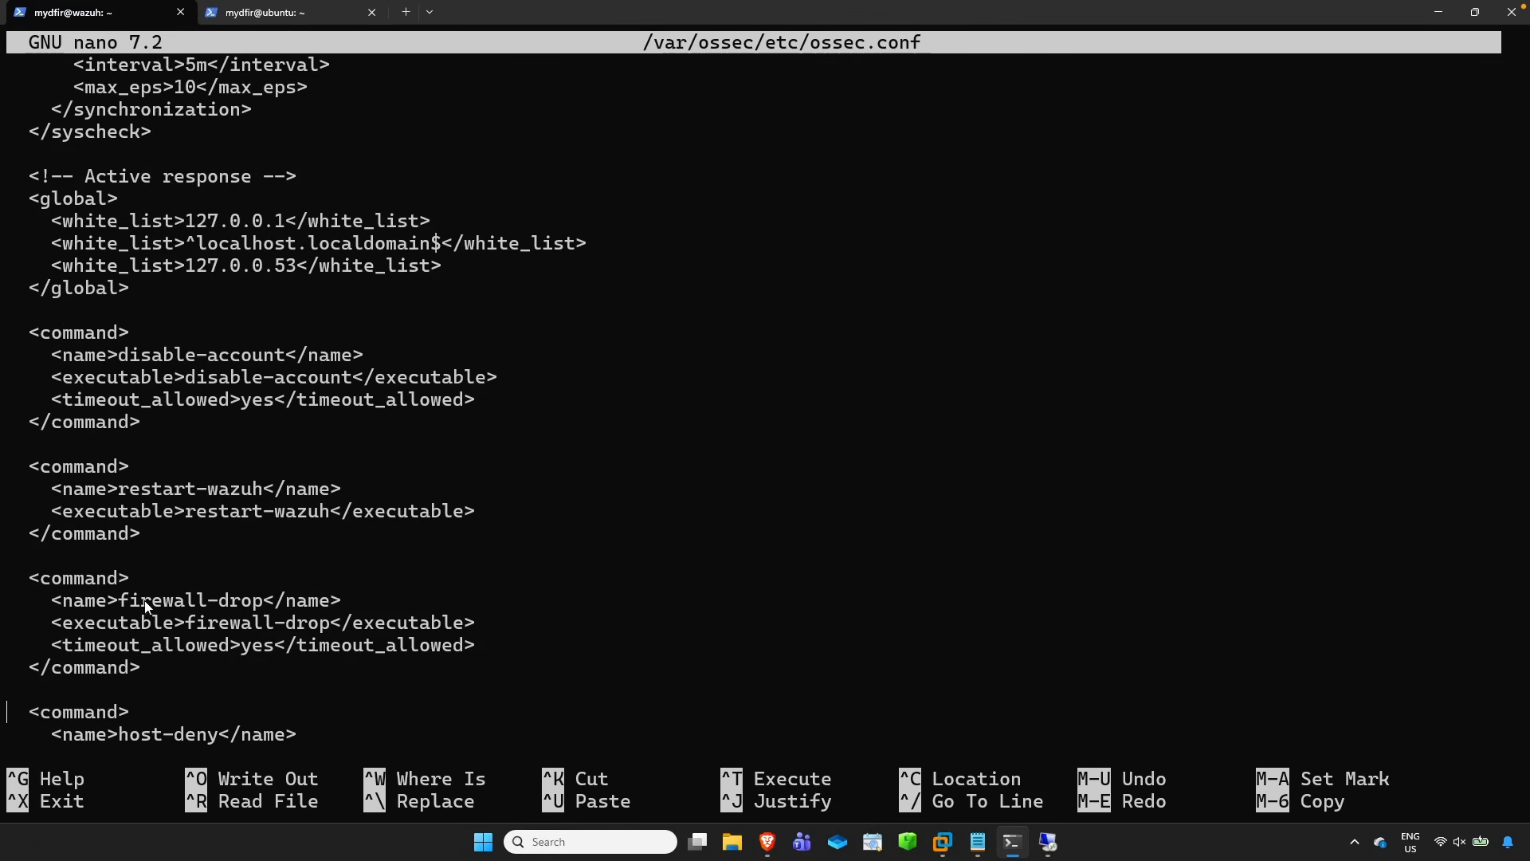
{"action": "left_click_drag", "start_coordinate": [127, 608], "coordinate": [309, 613]}
{"action": "scroll", "coordinate": [310, 612], "scroll_direction": "down", "scroll_amount": 2}
{"action": "scroll", "coordinate": [250, 606], "scroll_direction": "down", "scroll_amount": 2}
{"action": "scroll", "coordinate": [212, 590], "scroll_direction": "down", "scroll_amount": 2}
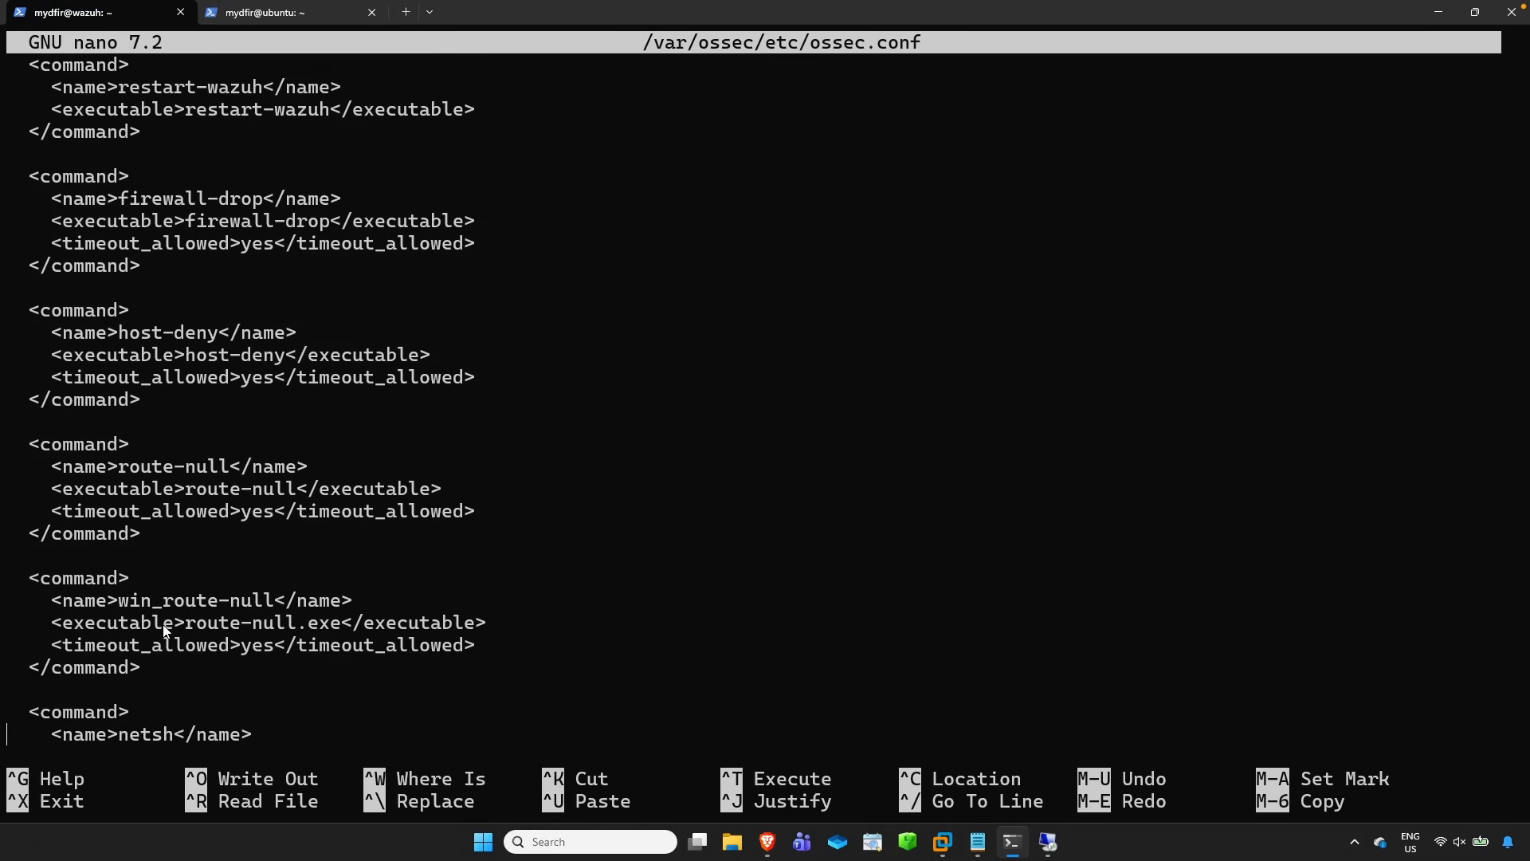
{"action": "scroll", "coordinate": [235, 615], "scroll_direction": "down", "scroll_amount": 3}
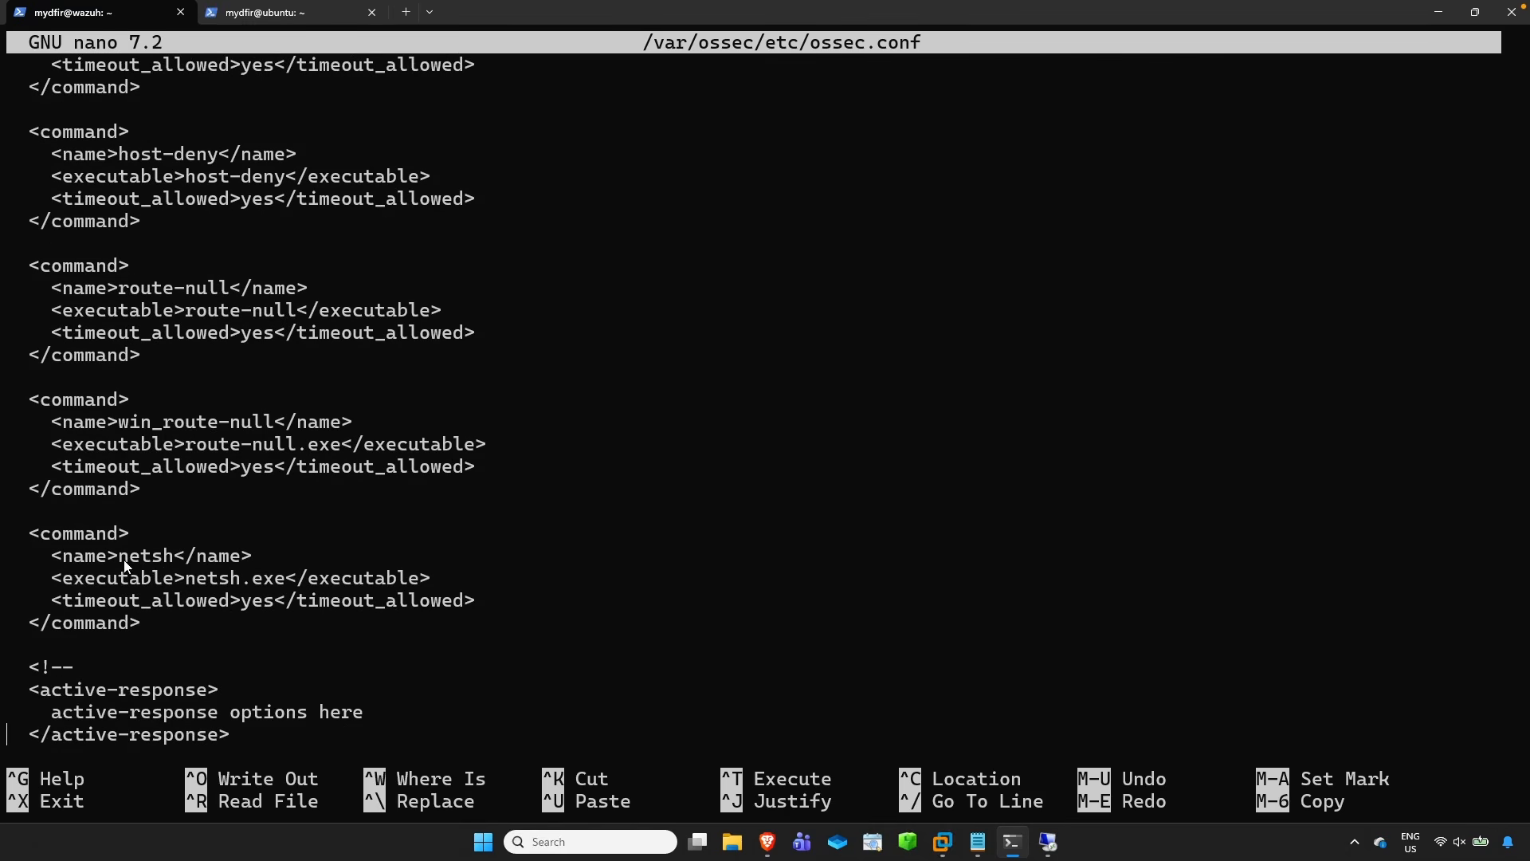
{"action": "left_click_drag", "start_coordinate": [120, 556], "coordinate": [196, 558]}
{"action": "key", "text": "ctrl+c"}
- In a new browser tab, search the web for "wazuh active response" and open the Wazuh documentation page on Active Response
{"action": "left_click", "coordinate": [767, 841]}
{"action": "type", "text": "w"}
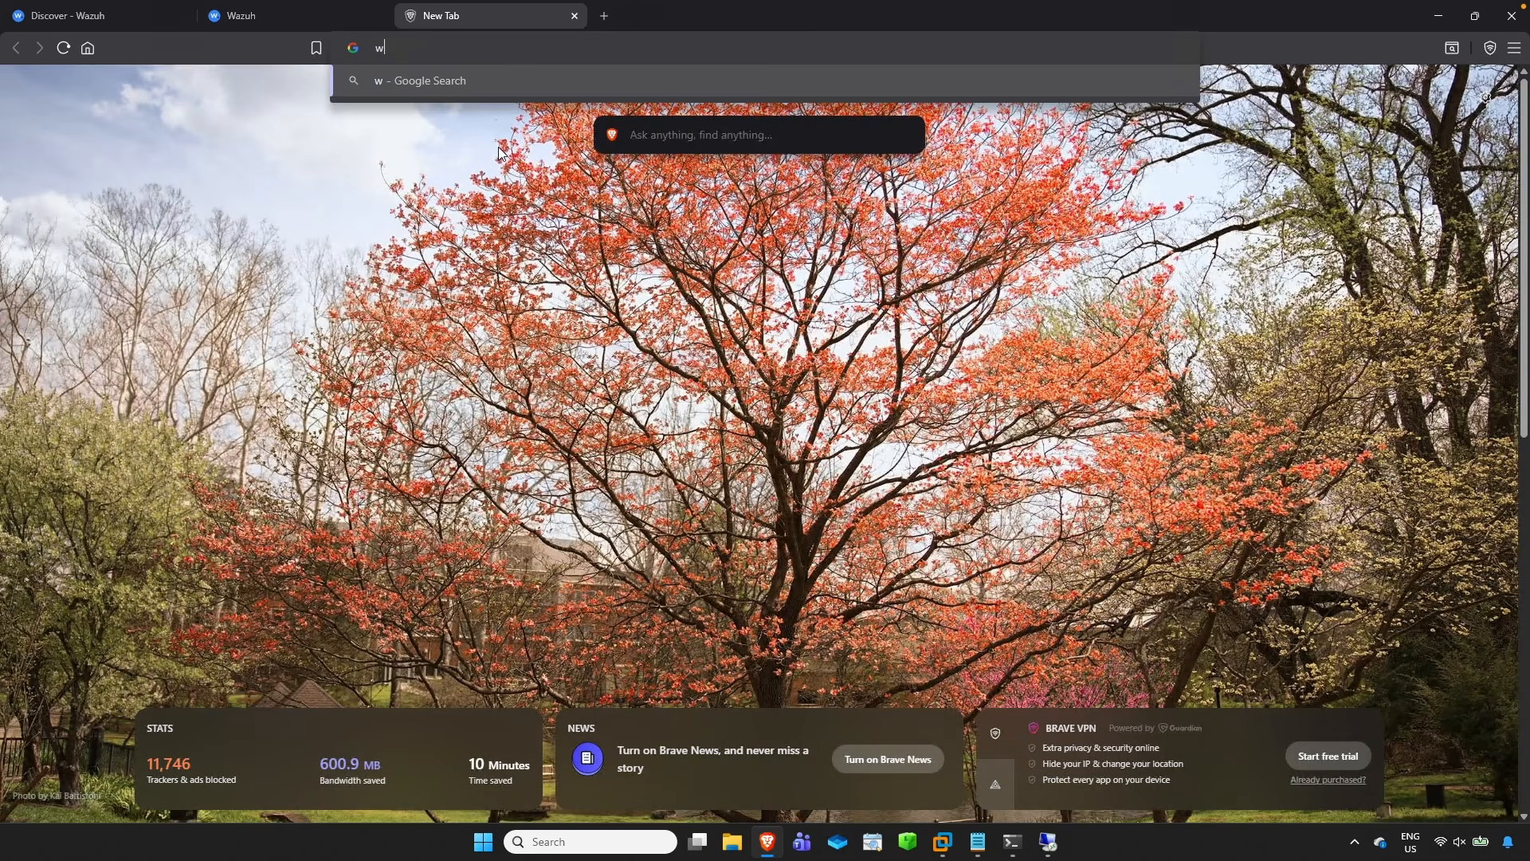
{"action": "type", "text": "azuh active"}
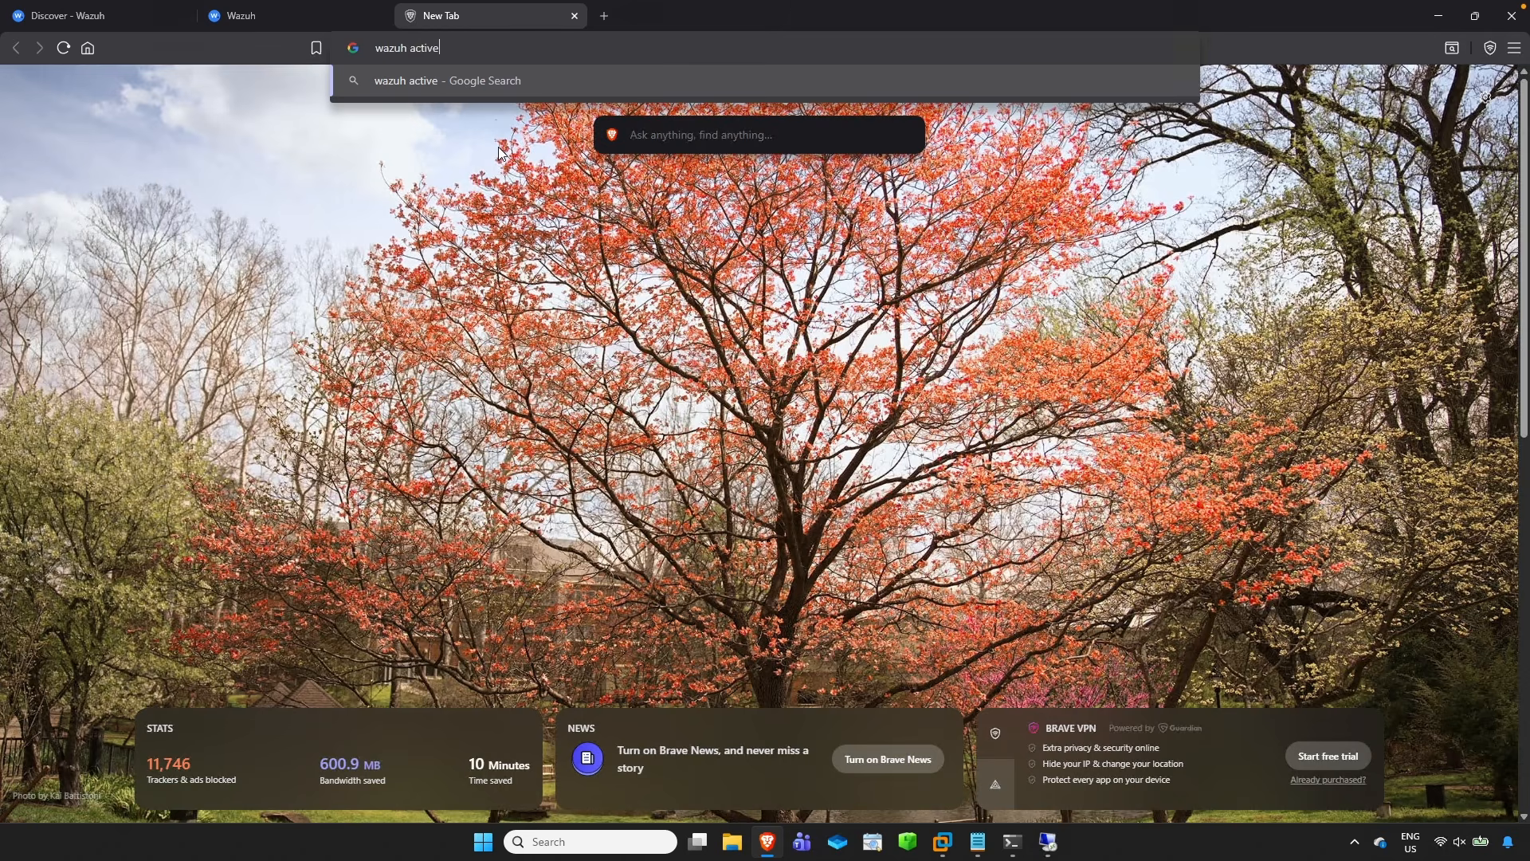
{"action": "type", "text": " response"}
{"action": "key", "text": "Return"}
{"action": "left_click", "coordinate": [271, 236]}
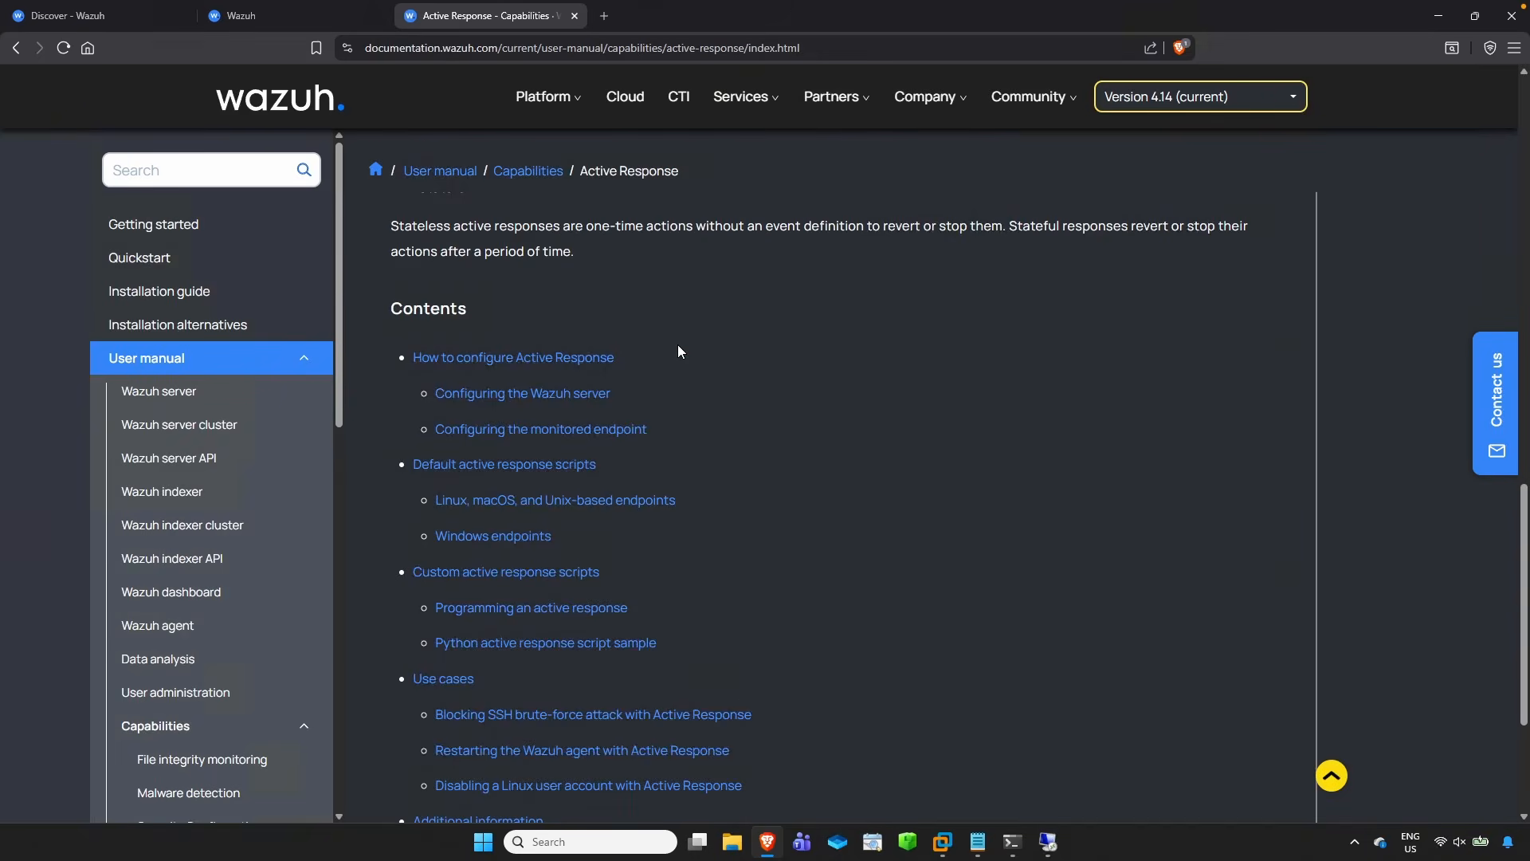
- Look over the Active Response documentation contents and open the Default active response scripts page
{"action": "scroll", "coordinate": [678, 351], "scroll_direction": "down", "scroll_amount": 3}
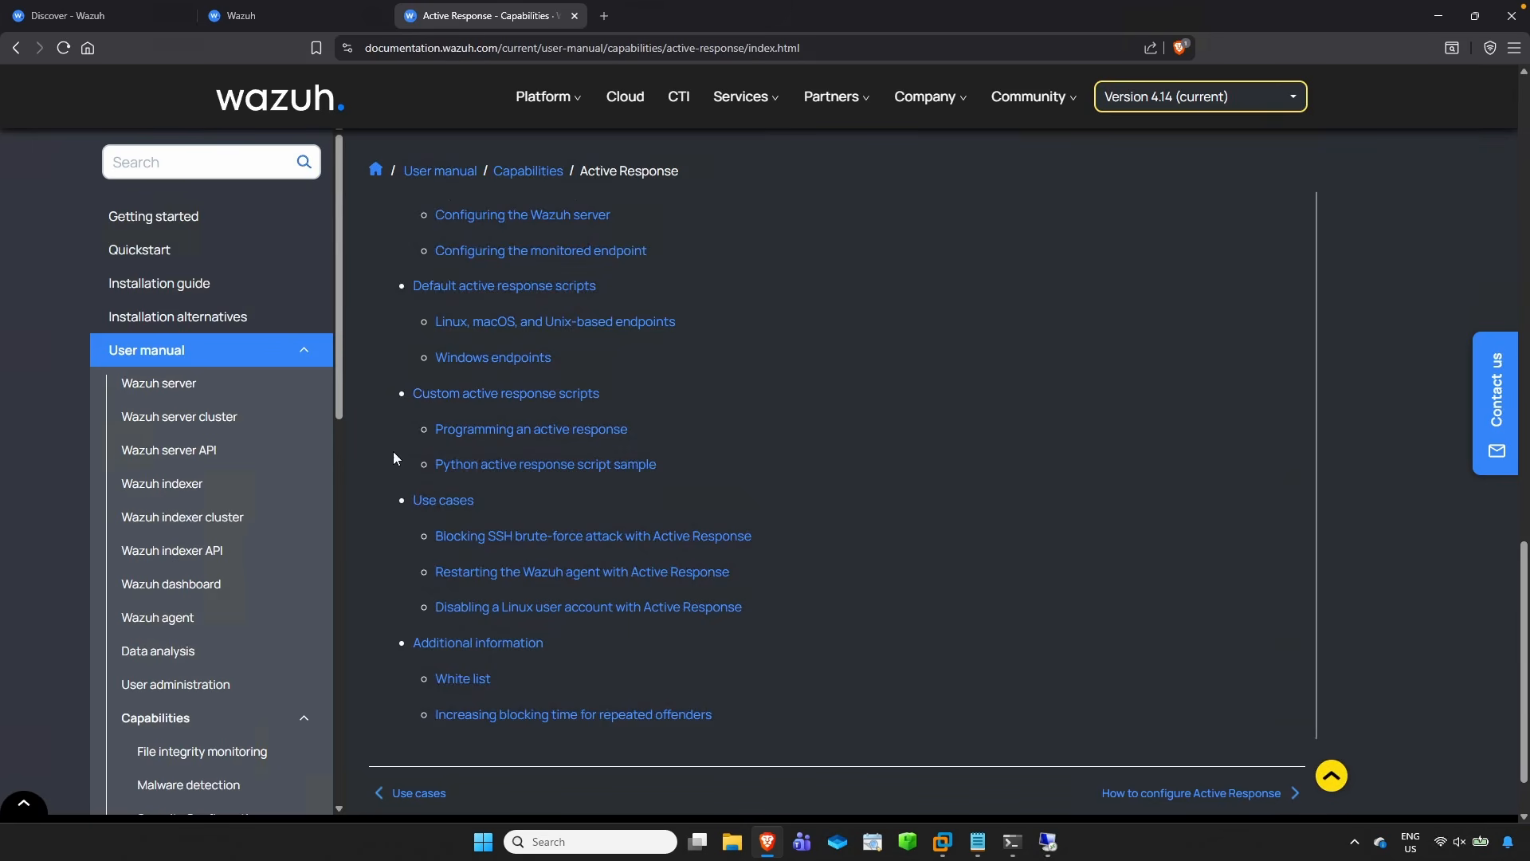
{"action": "scroll", "coordinate": [279, 518], "scroll_direction": "down", "scroll_amount": 3}
{"action": "scroll", "coordinate": [314, 528], "scroll_direction": "down", "scroll_amount": 3}
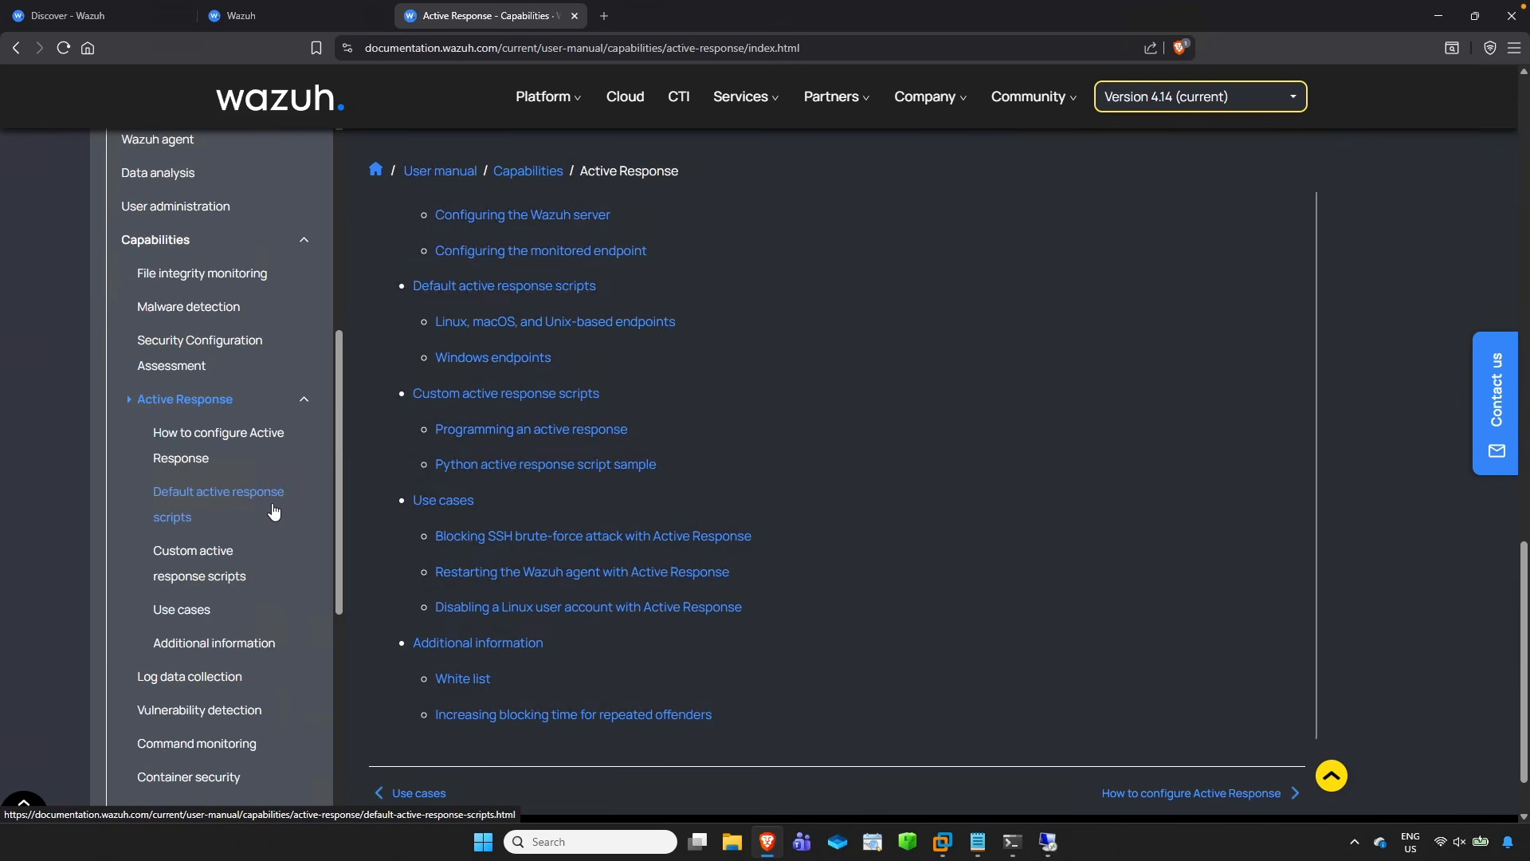
{"action": "left_click", "coordinate": [274, 510]}
- Read the descriptions of the disable-account, firewall-drop and firewalld-drop scripts for Linux, macOS and Unix-based endpoints
{"action": "scroll", "coordinate": [501, 508], "scroll_direction": "down", "scroll_amount": 4}
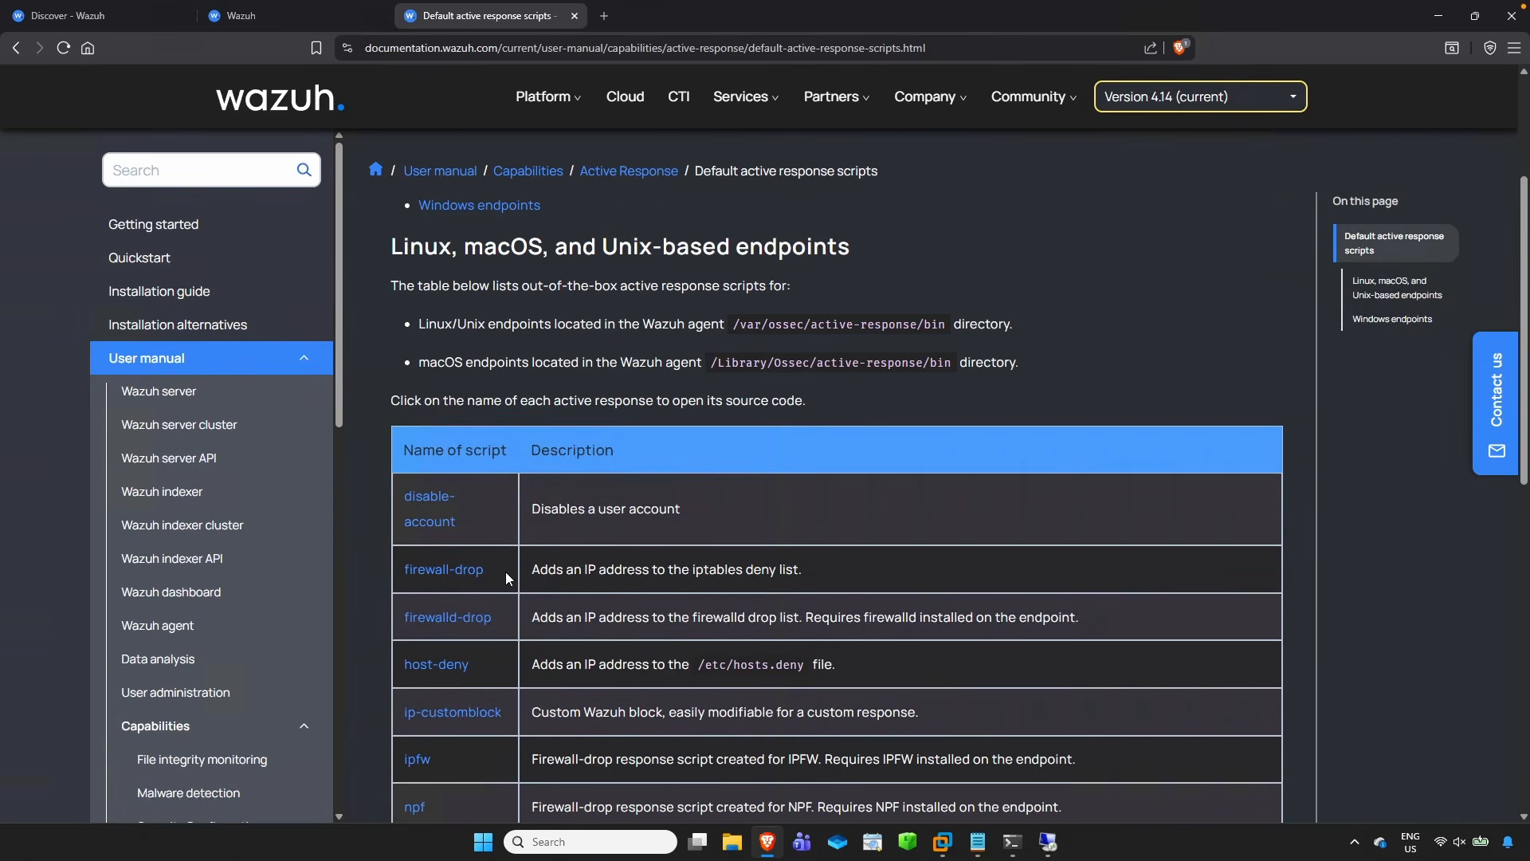
{"action": "scroll", "coordinate": [495, 624], "scroll_direction": "down", "scroll_amount": 2}
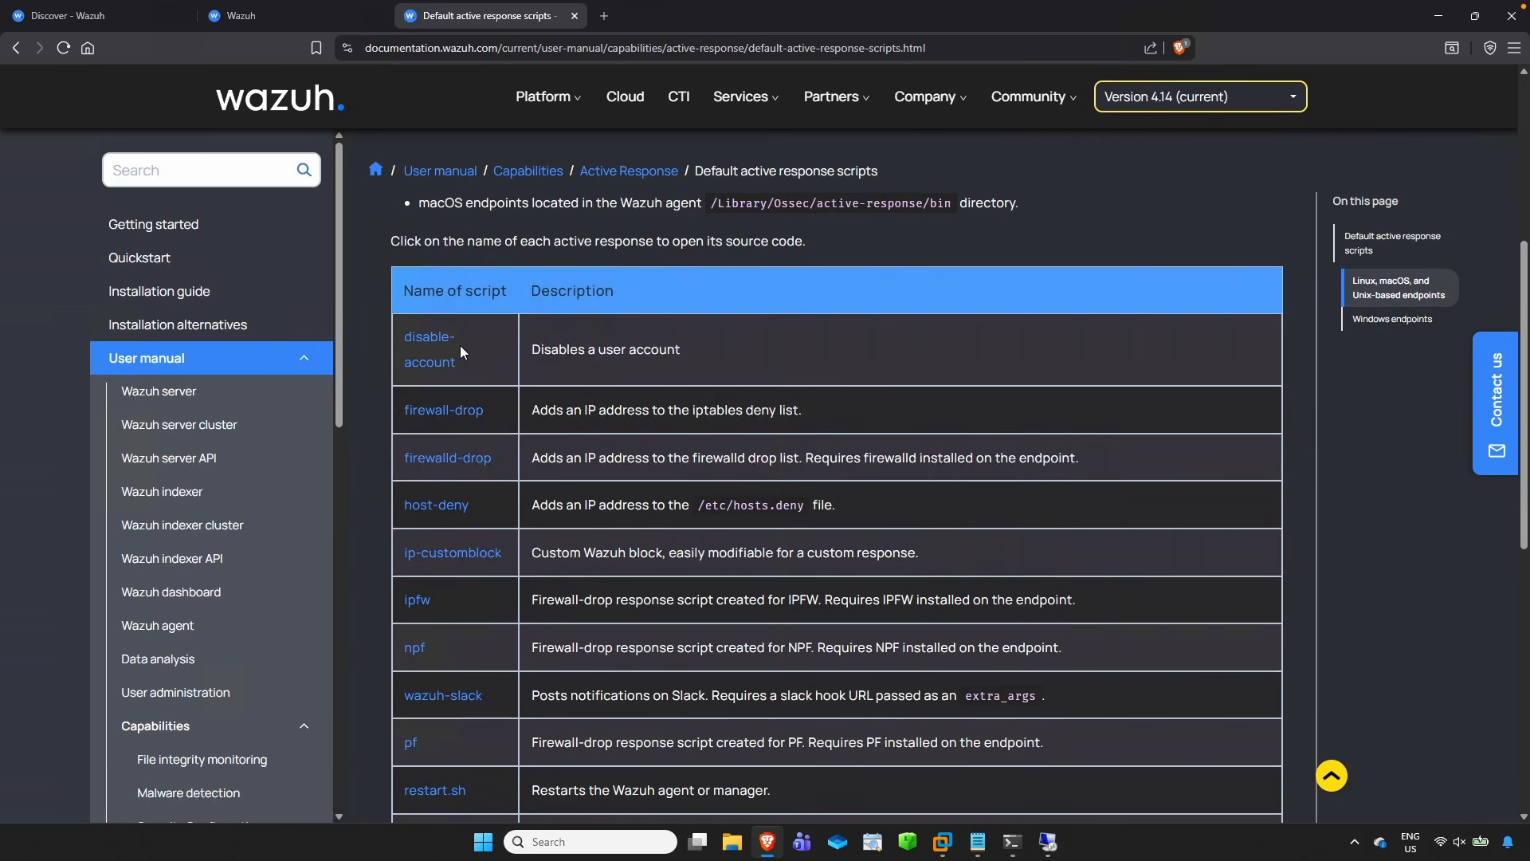
{"action": "left_click_drag", "start_coordinate": [531, 349], "coordinate": [696, 363]}
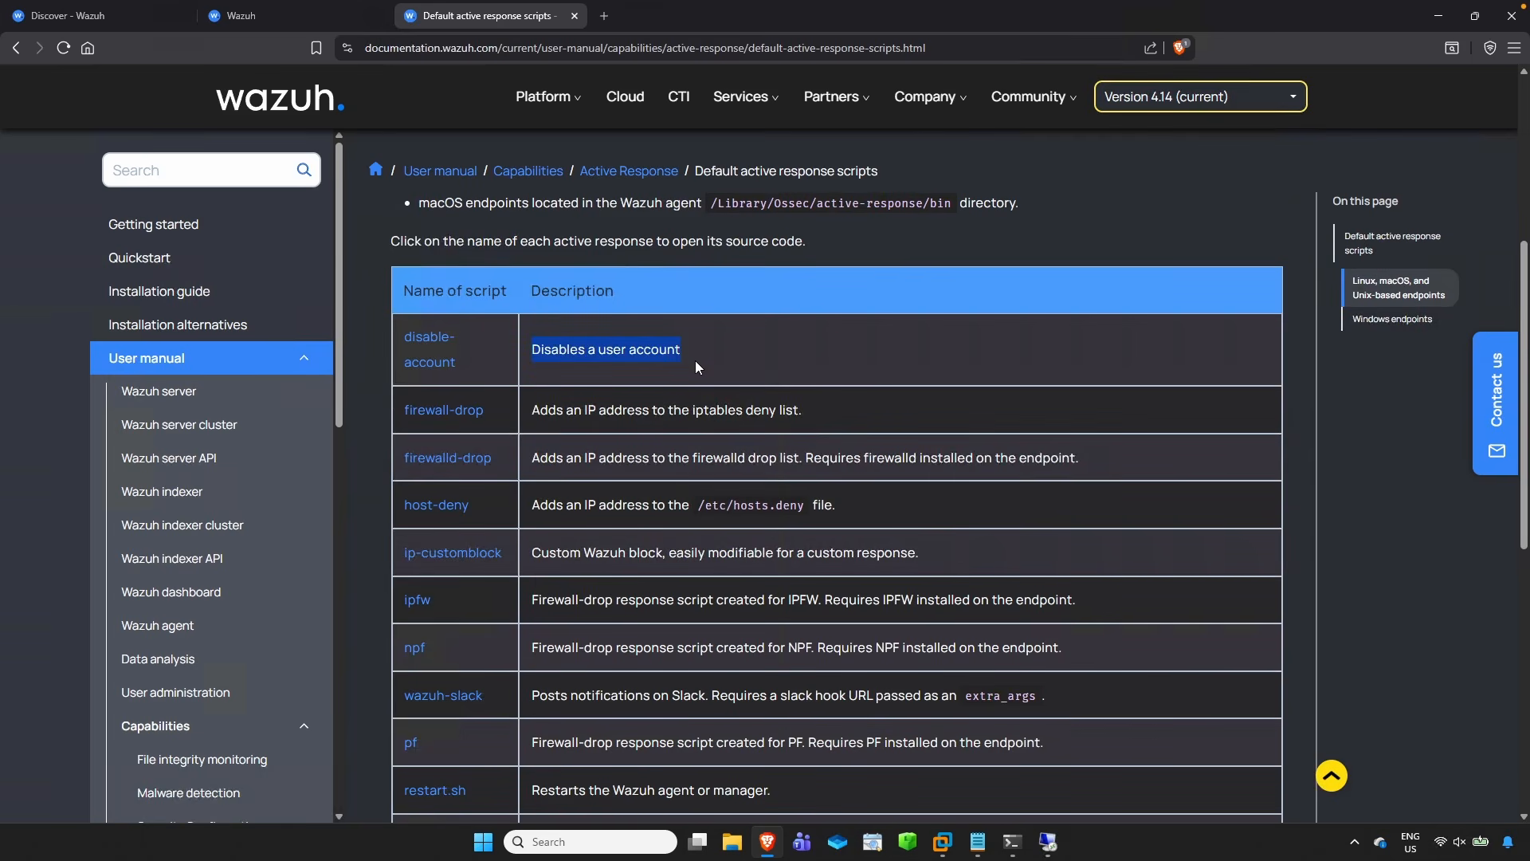
{"action": "left_click", "coordinate": [537, 411]}
{"action": "left_click_drag", "start_coordinate": [537, 412], "coordinate": [805, 420]}
{"action": "left_click", "coordinate": [542, 458]}
{"action": "left_click_drag", "start_coordinate": [542, 458], "coordinate": [614, 461]}
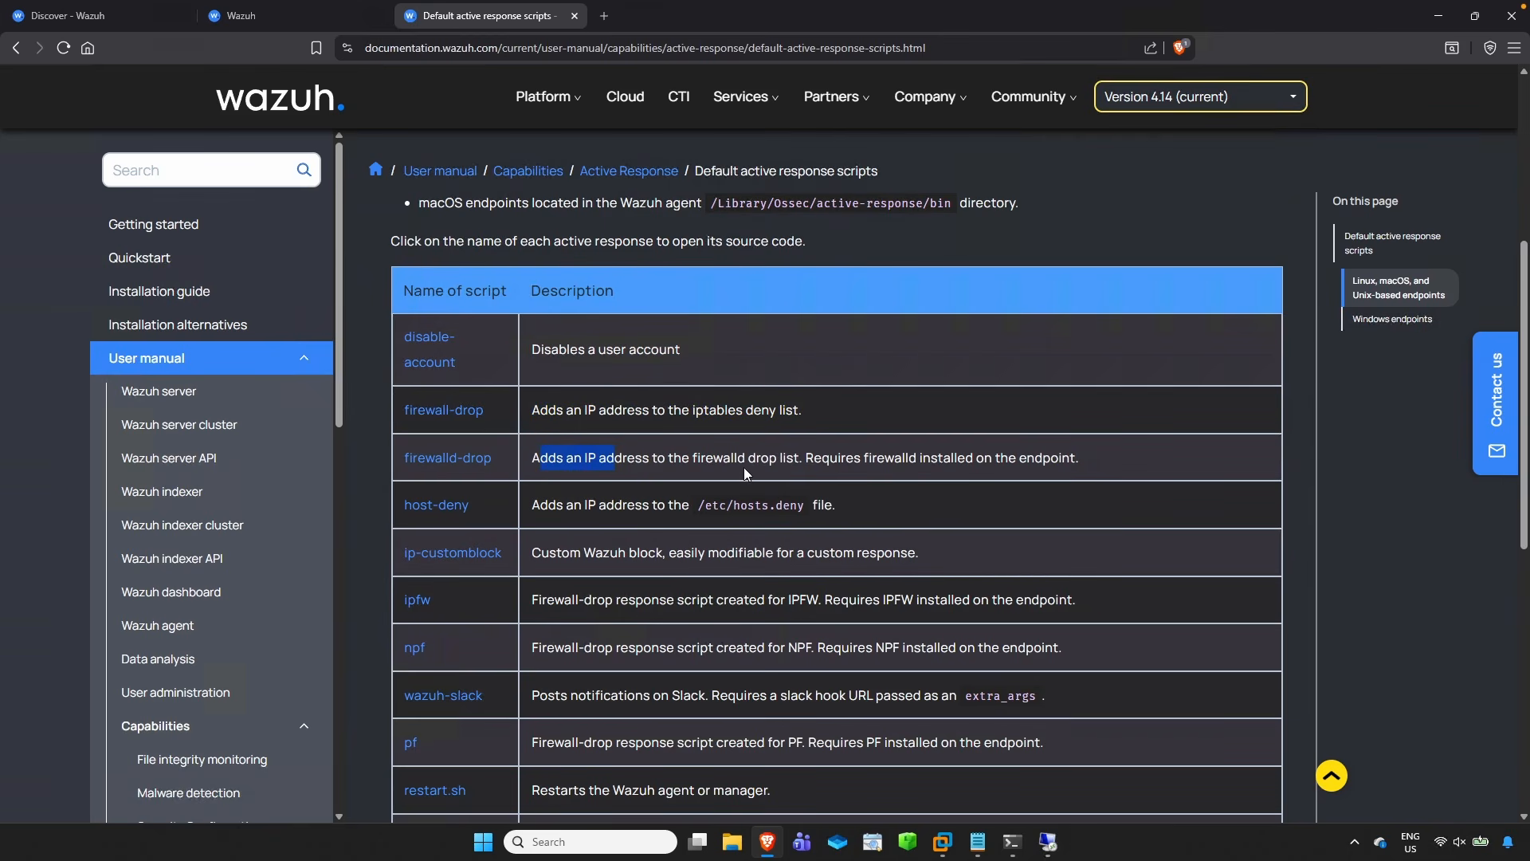
- Finish reading the firewalld-drop requirement, switch to the terminal and locate the firewall-drop command definition in ossec.conf
{"action": "left_click_drag", "start_coordinate": [974, 459], "coordinate": [1044, 460]}
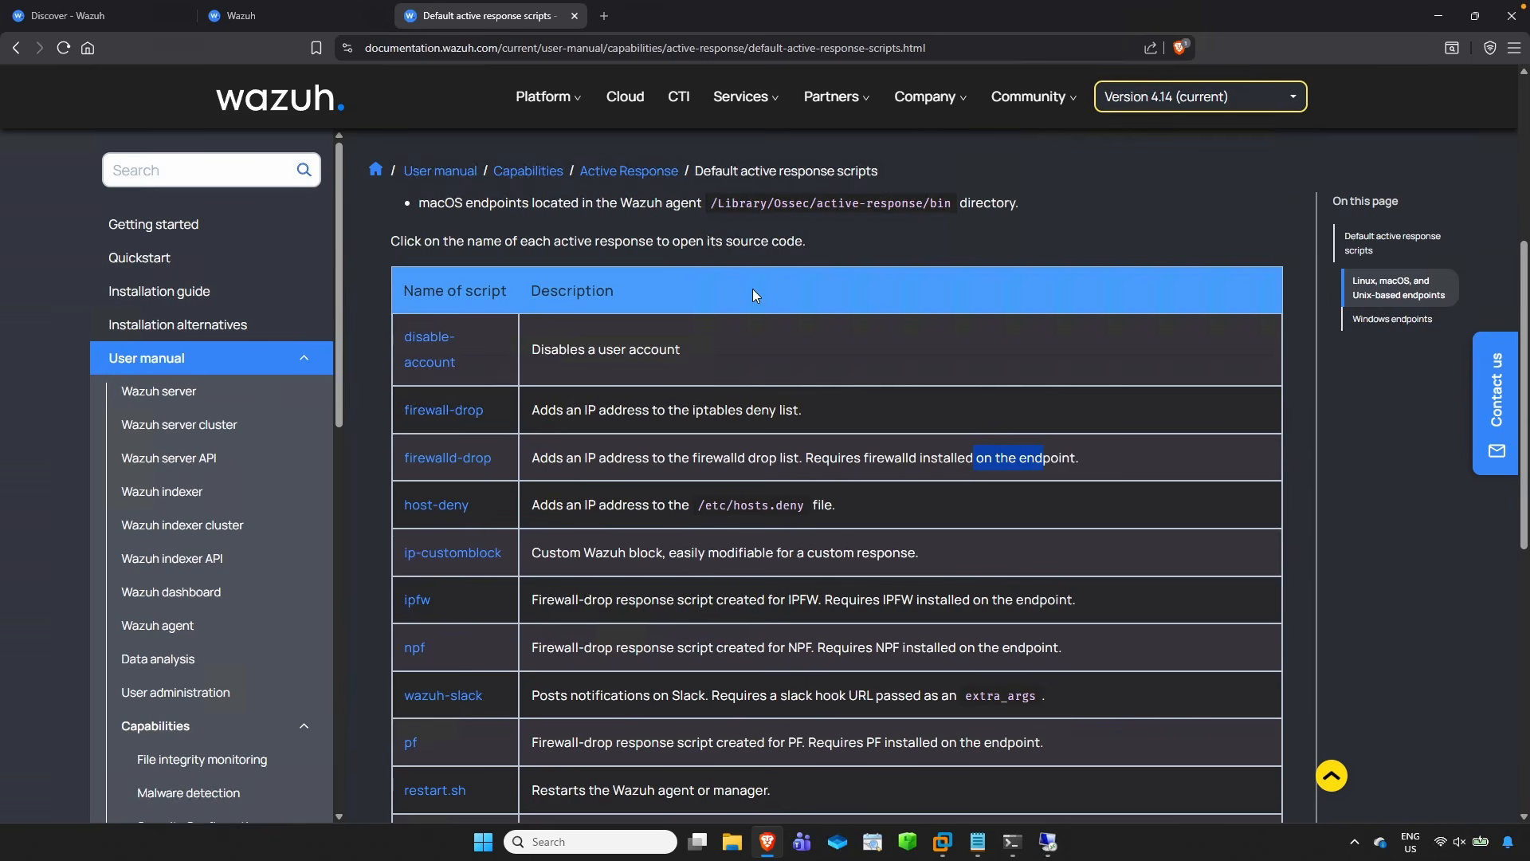
{"action": "left_click", "coordinate": [1013, 842]}
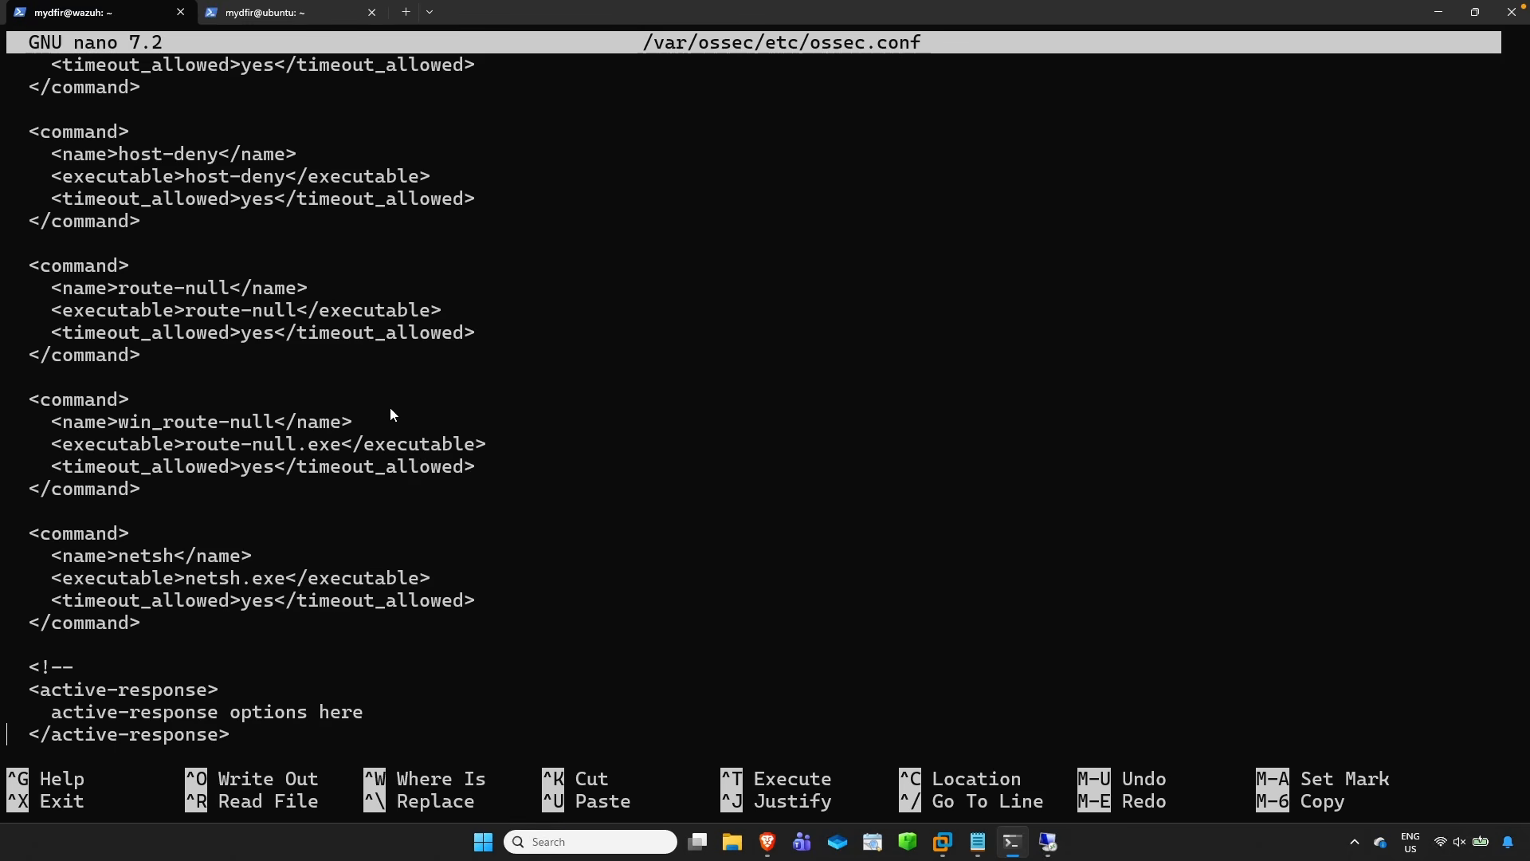
{"action": "key", "text": "Up"}
{"action": "key", "text": "Up"}
{"action": "key", "text": "Up"}
{"action": "scroll", "coordinate": [332, 241], "scroll_direction": "up", "scroll_amount": 7}
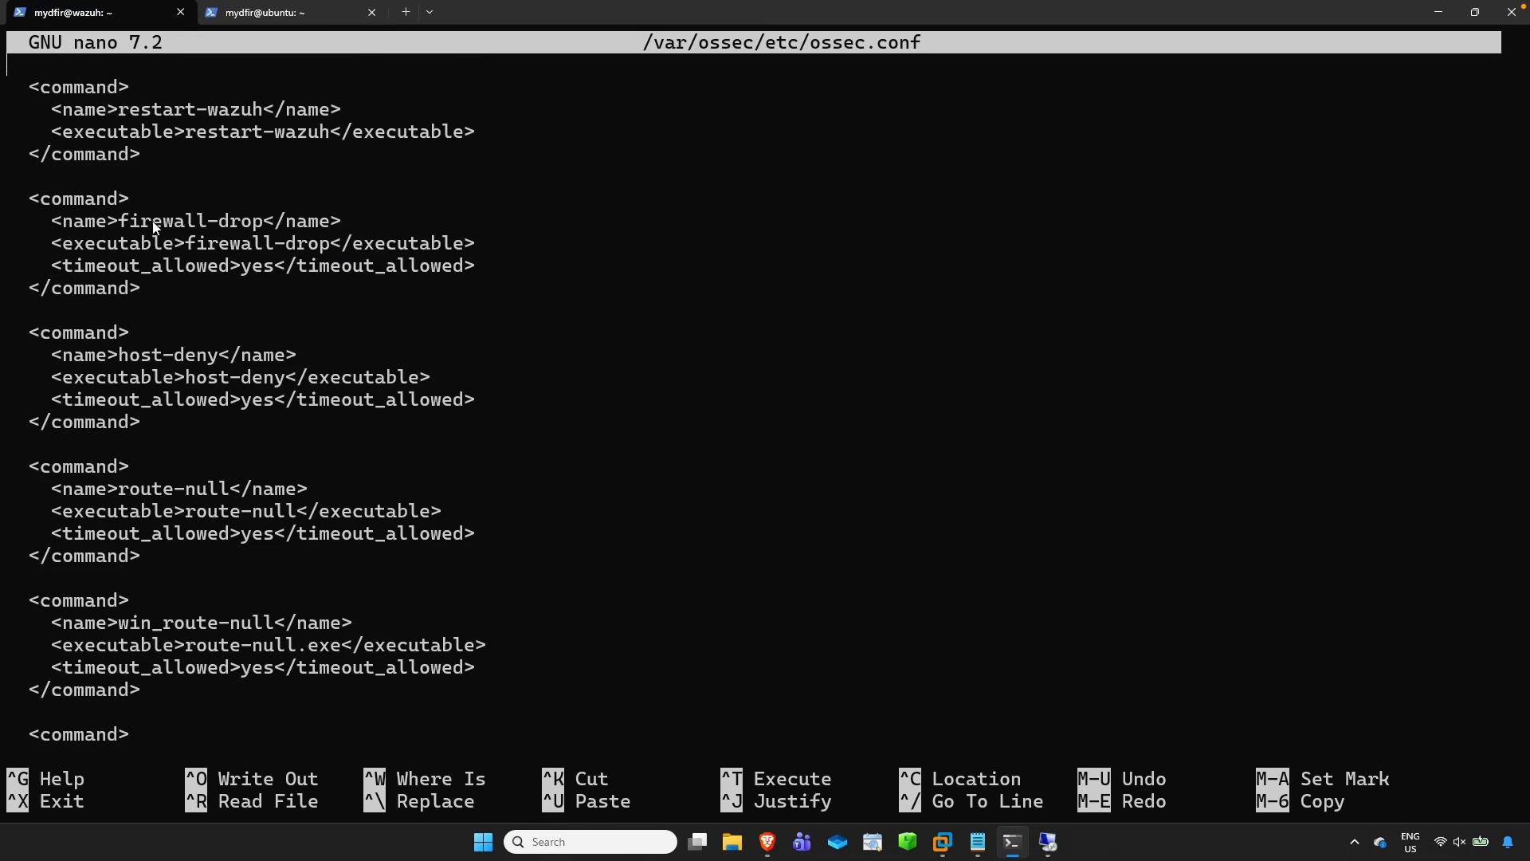
{"action": "left_click_drag", "start_coordinate": [123, 233], "coordinate": [261, 227]}
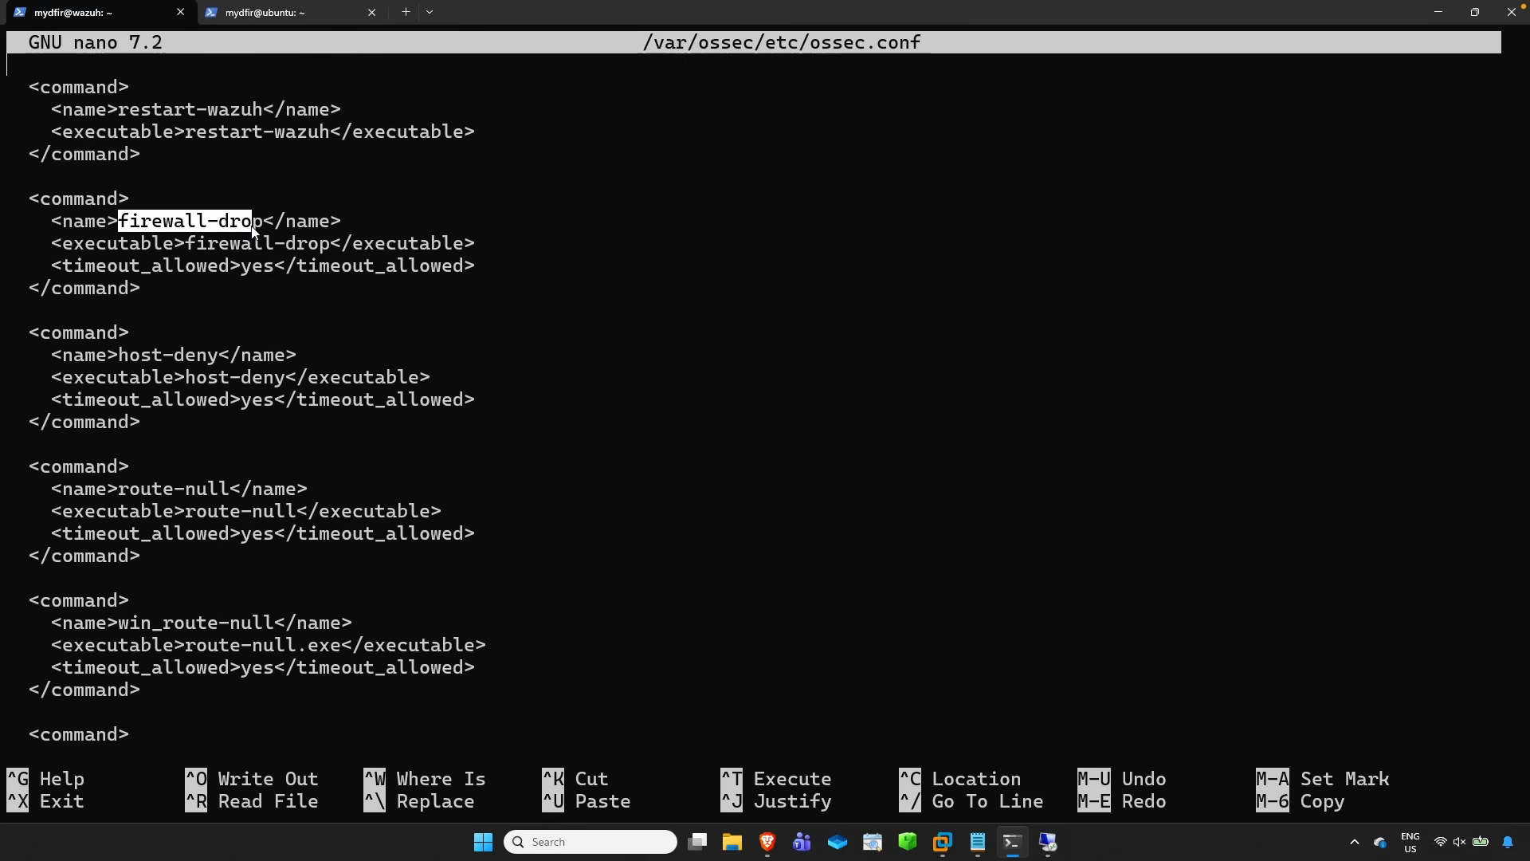
{"action": "key", "text": "ctrl+c"}
- Remove the opening comment marker <!-- above the active-response block in ossec.conf
{"action": "scroll", "coordinate": [576, 317], "scroll_direction": "down", "scroll_amount": 6}
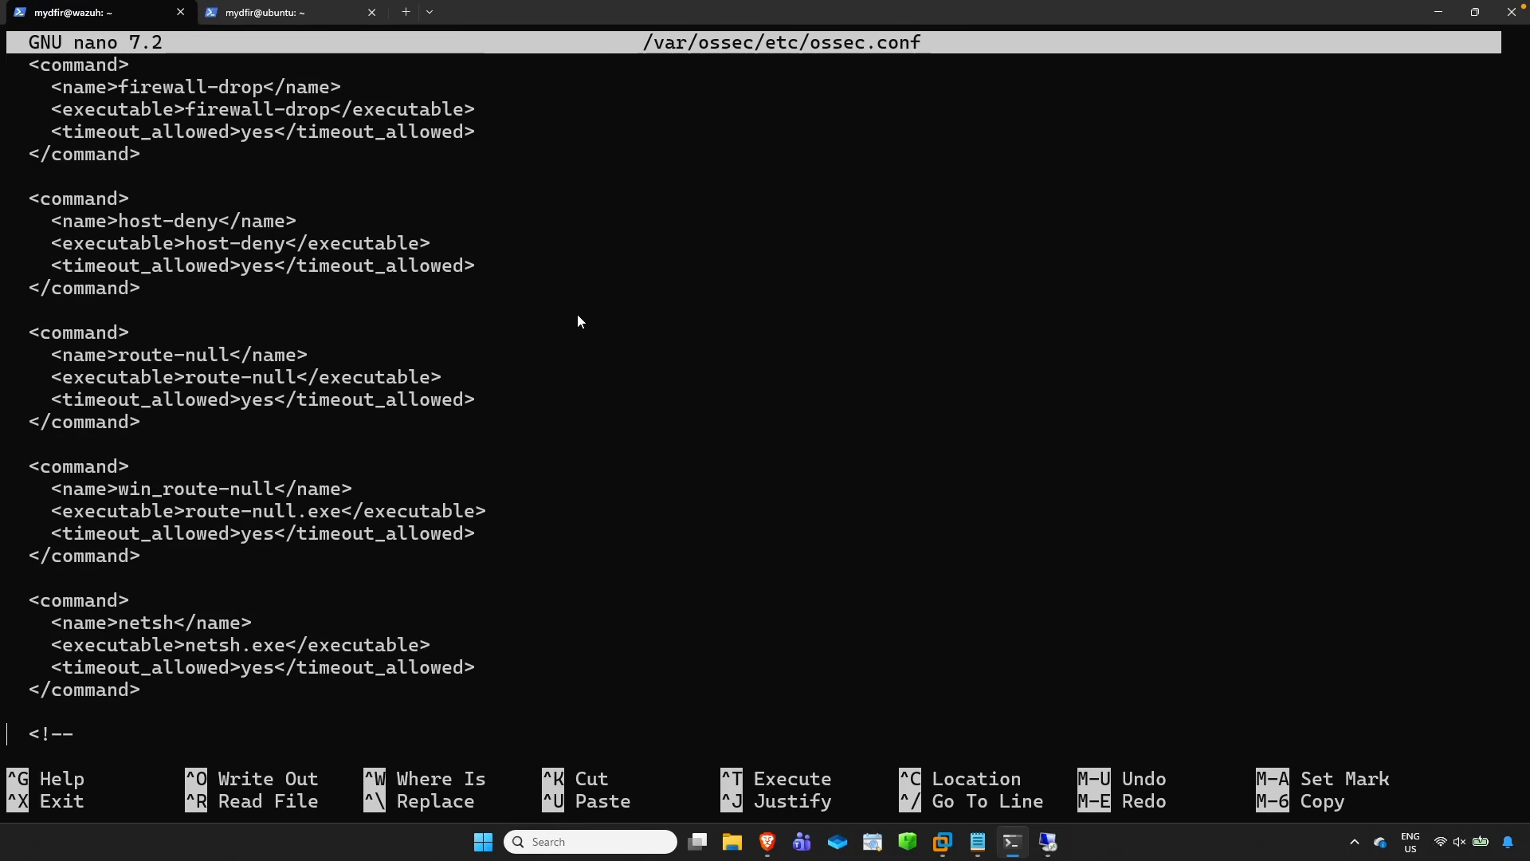
{"action": "scroll", "coordinate": [577, 321], "scroll_direction": "up", "scroll_amount": 1}
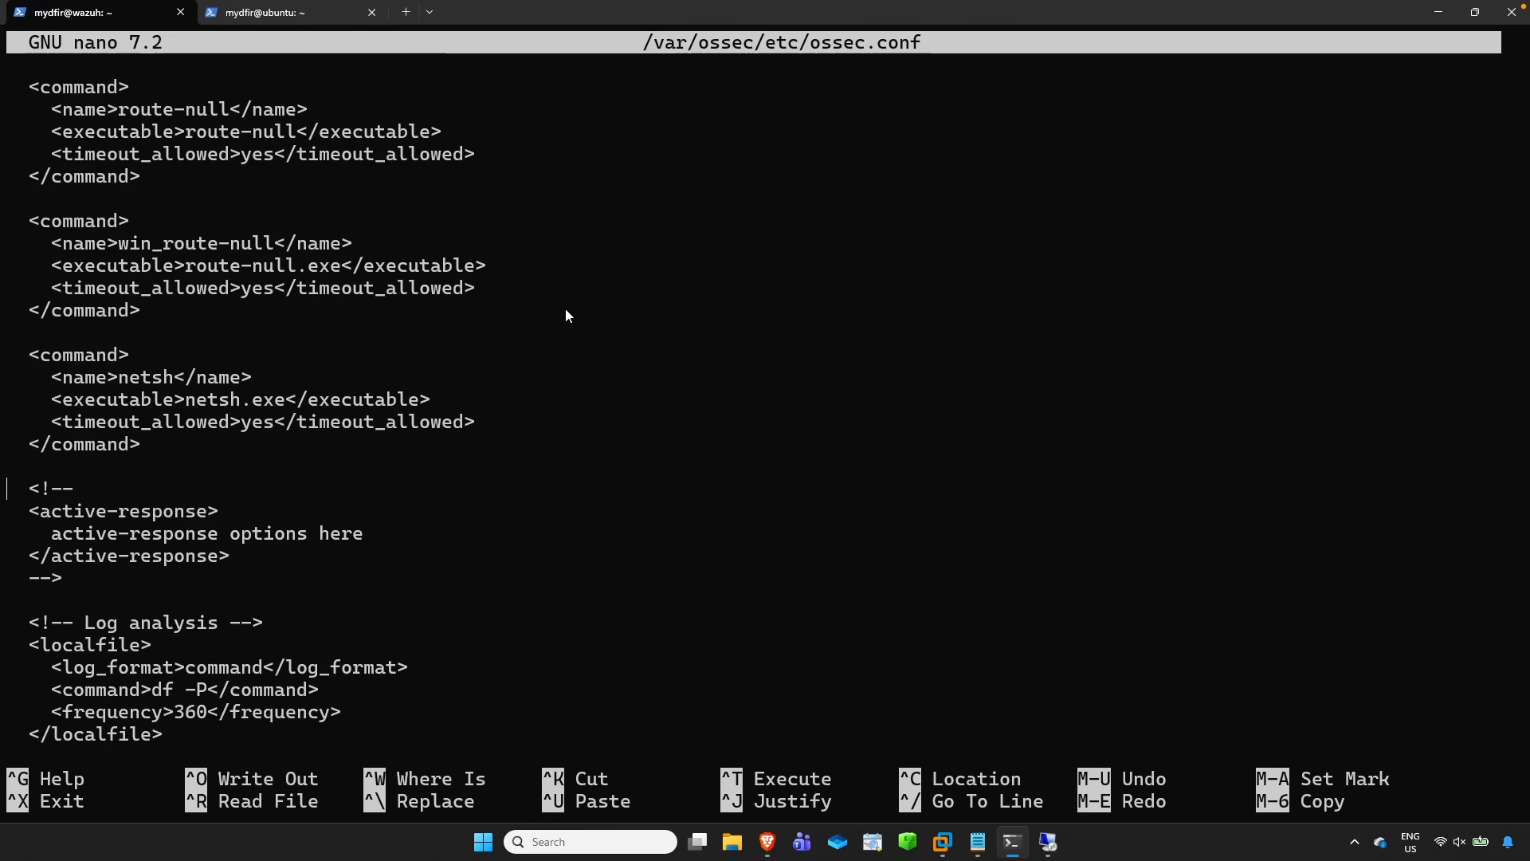
{"action": "left_click", "coordinate": [49, 487]}
{"action": "key", "text": "BackSpace"}
{"action": "key", "text": "BackSpace"}
{"action": "key", "text": "BackSpace"}
{"action": "key", "text": "BackSpace"}
{"action": "key", "text": "BackSpace"}
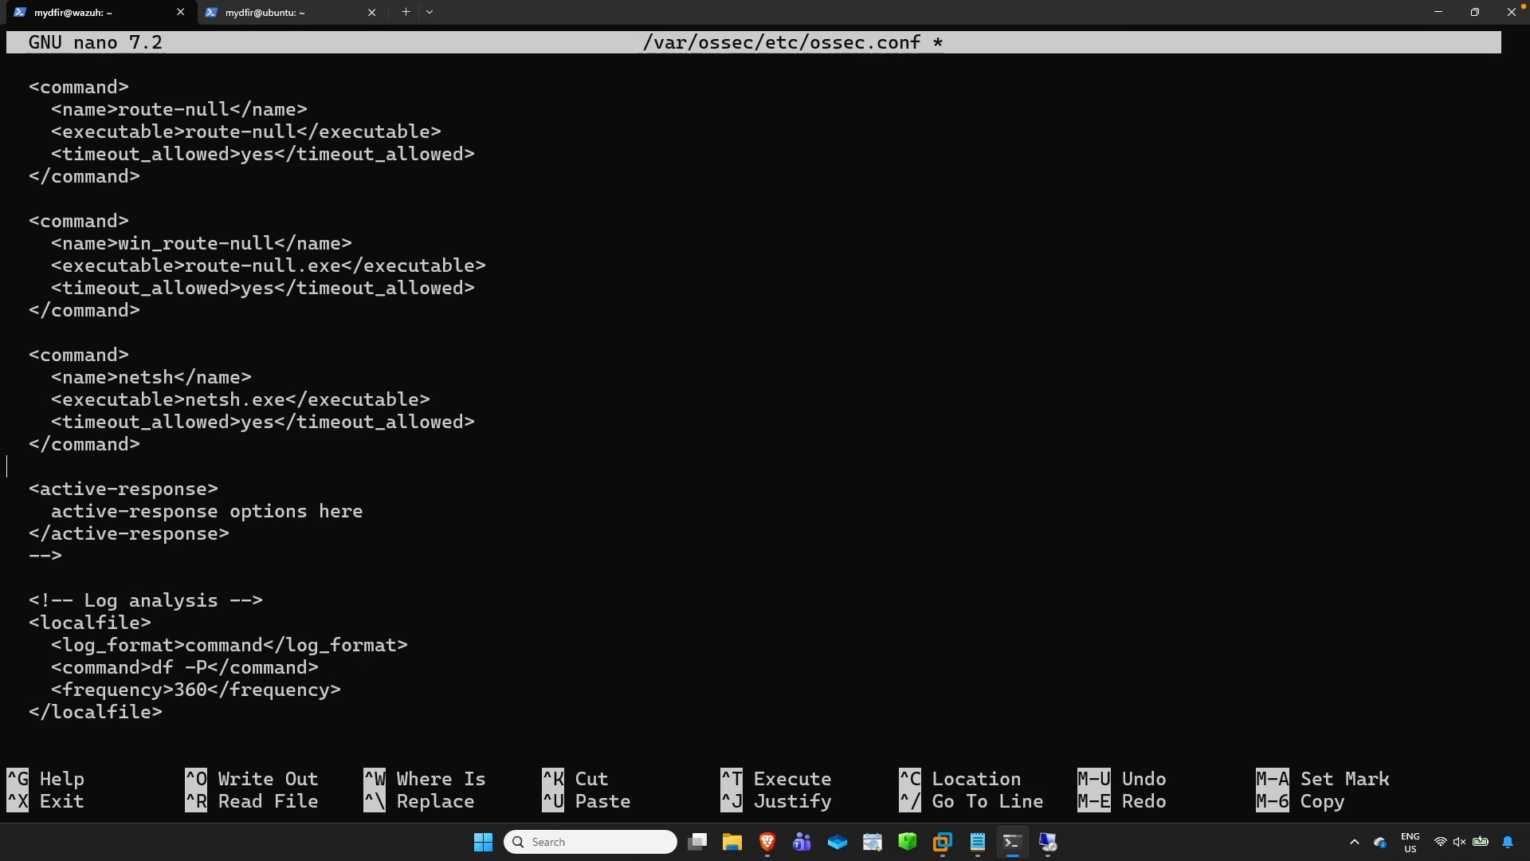
{"action": "key", "text": "Return"}
{"action": "key", "text": "Return"}
{"action": "key", "text": "Up"}
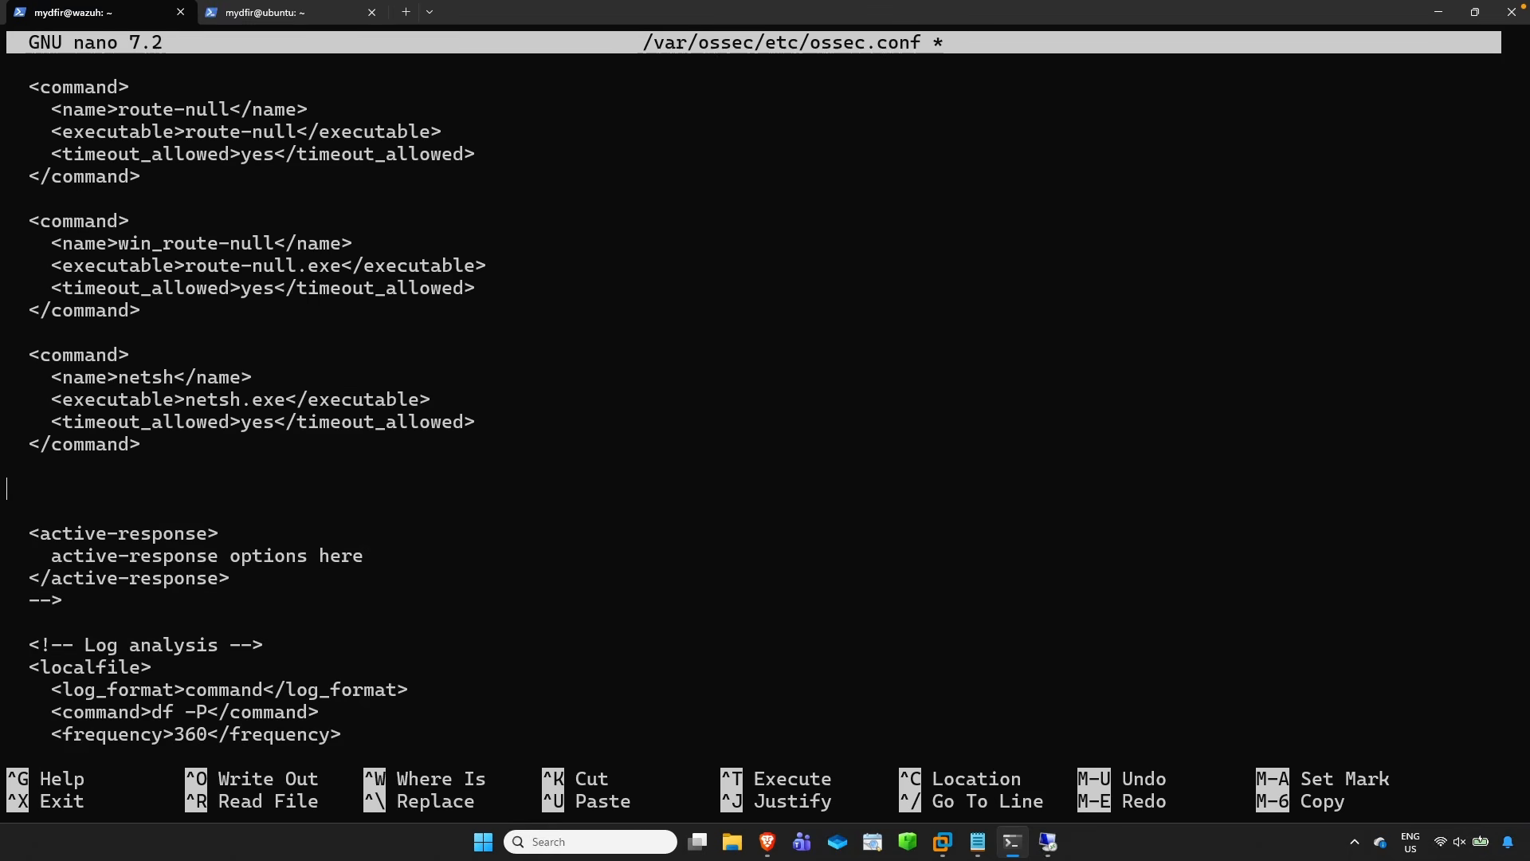
{"action": "key", "text": "Delete"}
{"action": "key", "text": "Delete"}
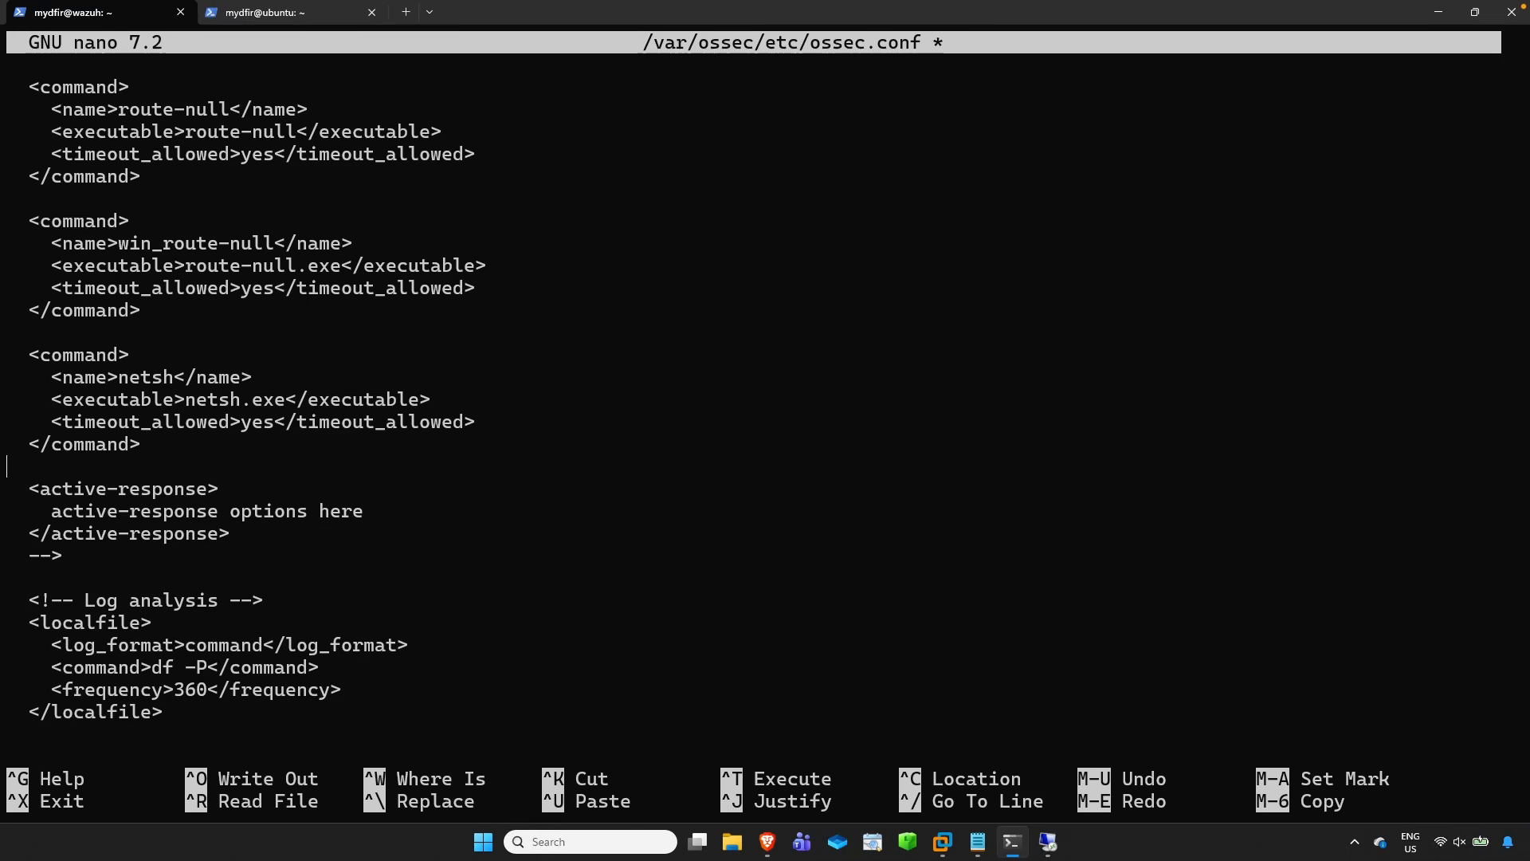
- Remove the closing comment marker --> below the active-response block
{"action": "key", "text": "Down"}
{"action": "key", "text": "Down"}
{"action": "key", "text": "Down"}
{"action": "key", "text": "BackSpace"}
{"action": "key", "text": "BackSpace"}
{"action": "key", "text": "BackSpace"}
{"action": "key", "text": "BackSpace"}
{"action": "key", "text": "BackSpace"}
- Replace the placeholder text in the active-response block with <disabled>no</disabled> and a new line <command>firewall-drop
{"action": "key", "text": "Up"}
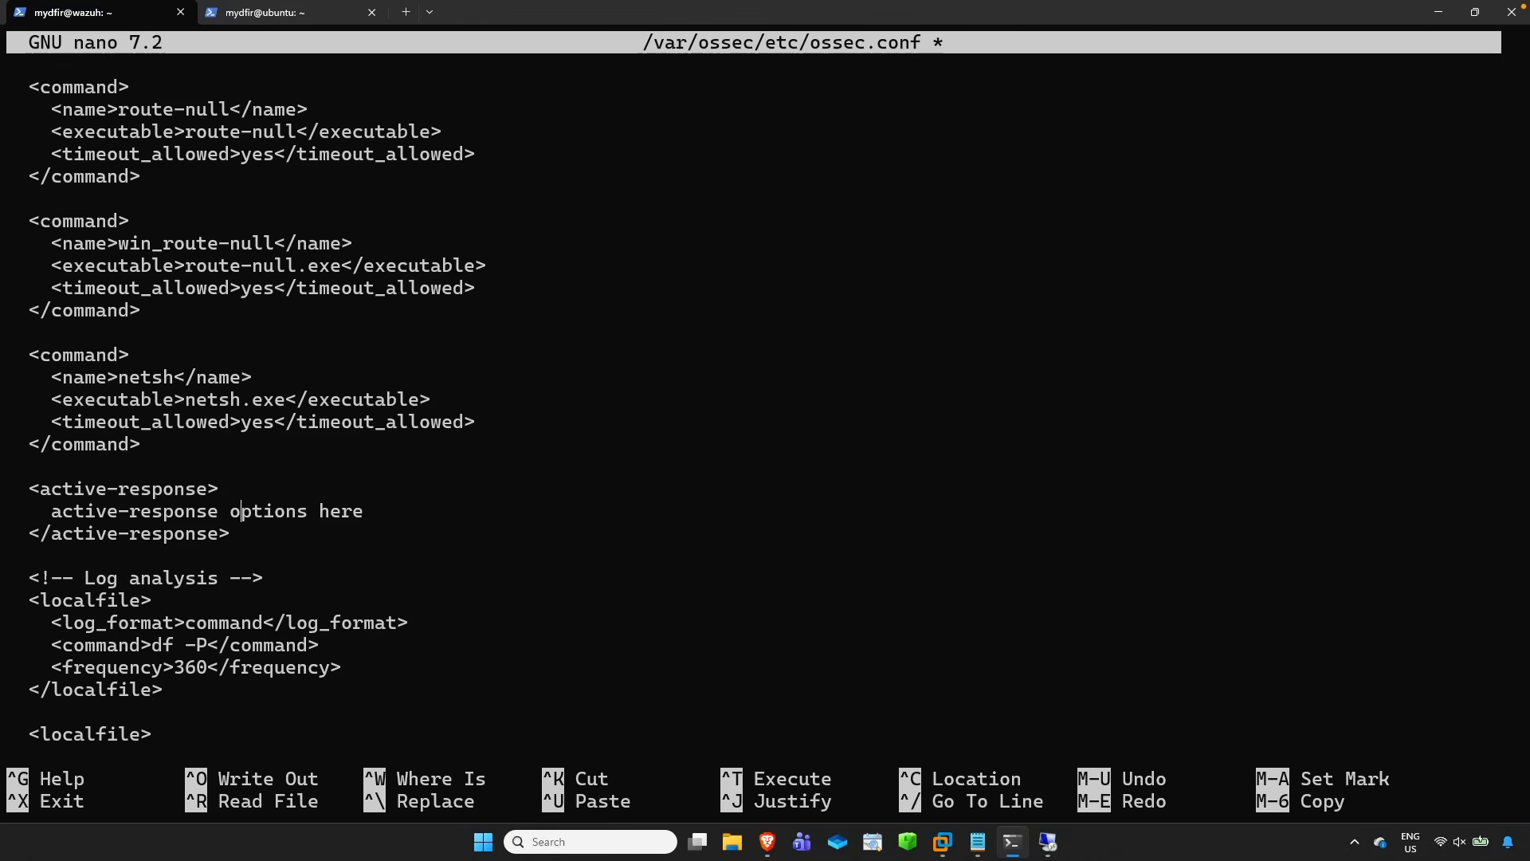
{"action": "key", "text": "ctrl+Delete"}
{"action": "key", "text": "ctrl+BackSpace"}
{"action": "key", "text": "ctrl+BackSpace"}
{"action": "key", "text": "ctrl+BackSpace"}
{"action": "type", "text": "<disabled>no</disabled>"}
{"action": "key", "text": "Return"}
{"action": "type", "text": "<command>firewall-drop"}
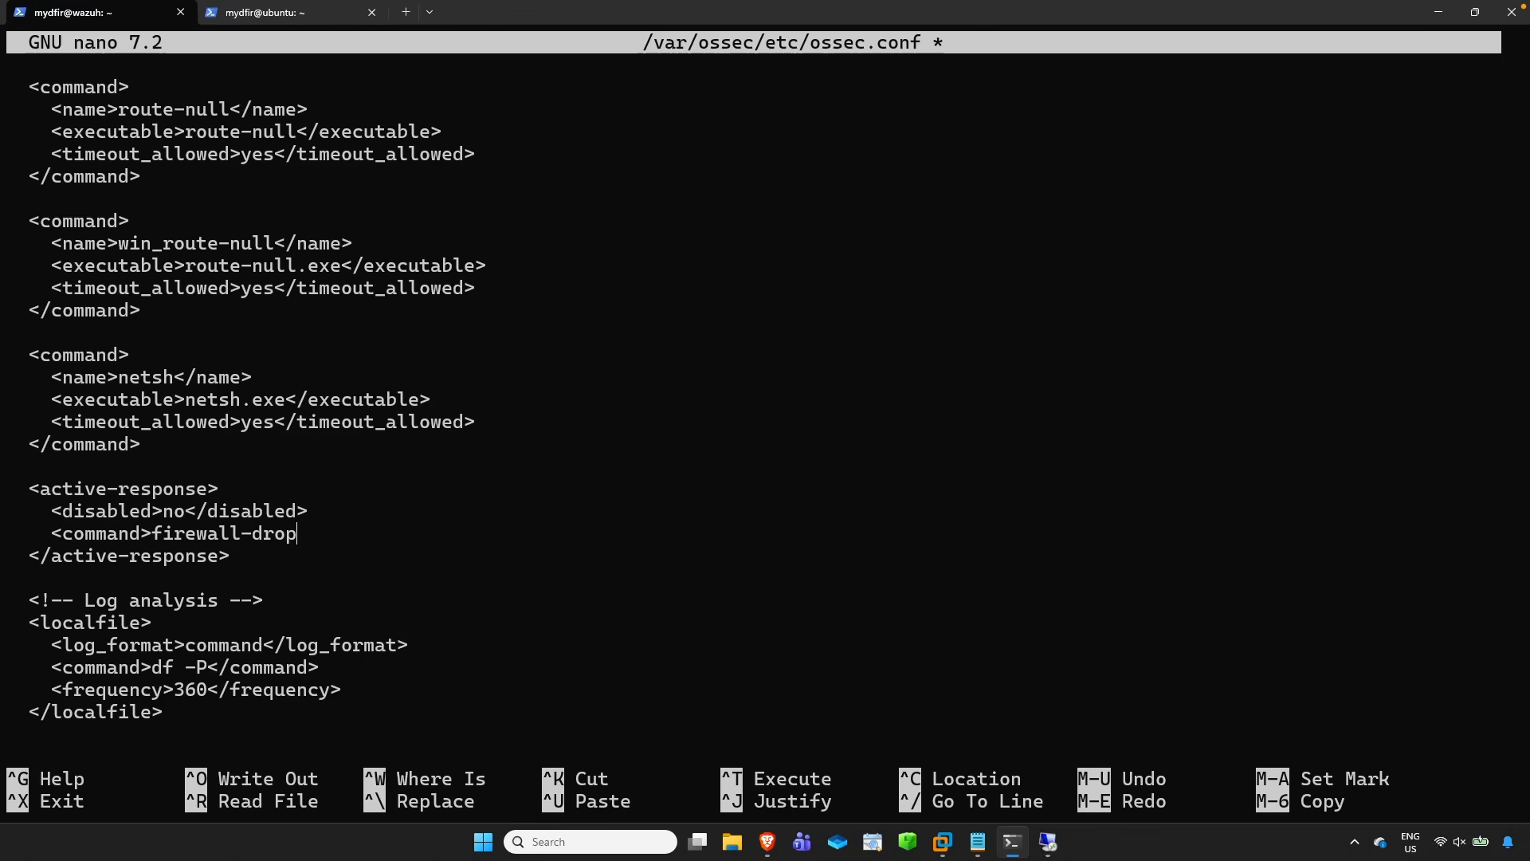
- Check the command names in the definitions above, close the firewall-drop line with </command> and add <location>local</location> below it
{"action": "key", "text": "Up"}
{"action": "key", "text": "Up"}
{"action": "scroll", "coordinate": [494, 279], "scroll_direction": "up", "scroll_amount": 9}
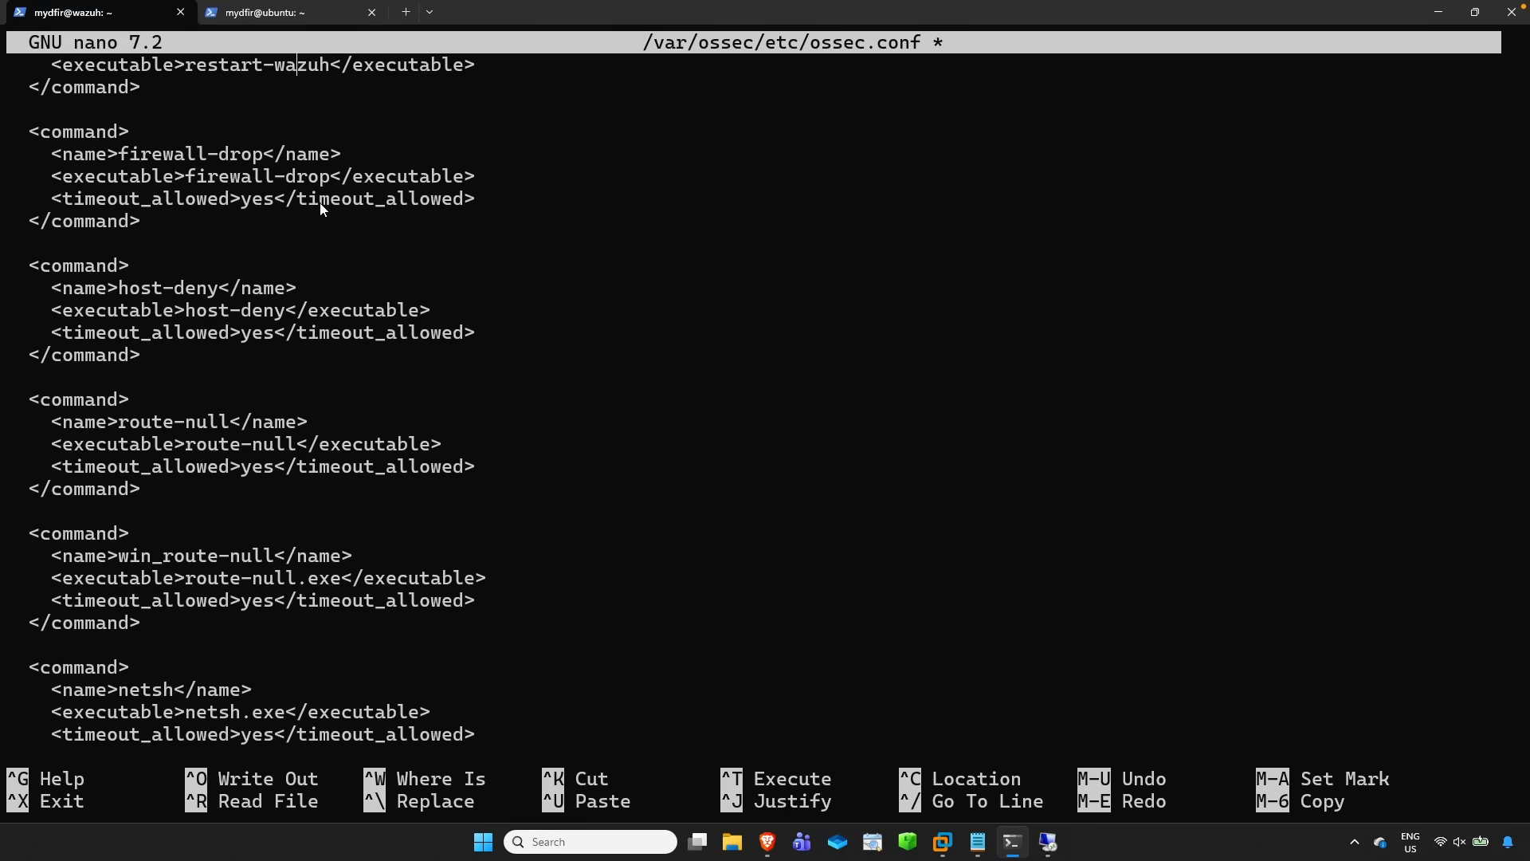
{"action": "left_click_drag", "start_coordinate": [119, 154], "coordinate": [259, 160]}
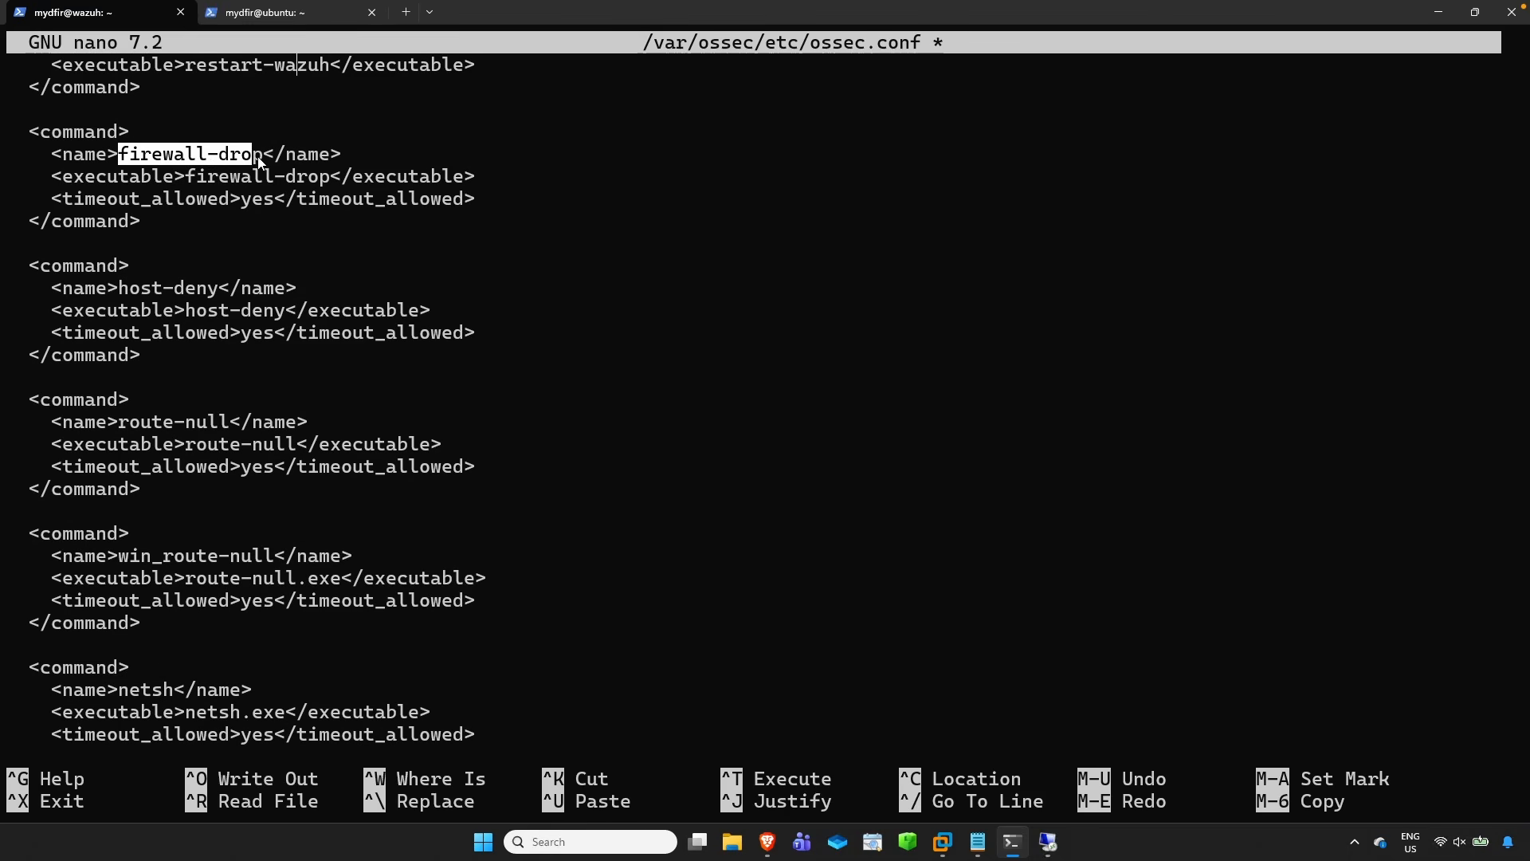
{"action": "left_click_drag", "start_coordinate": [121, 289], "coordinate": [217, 294]}
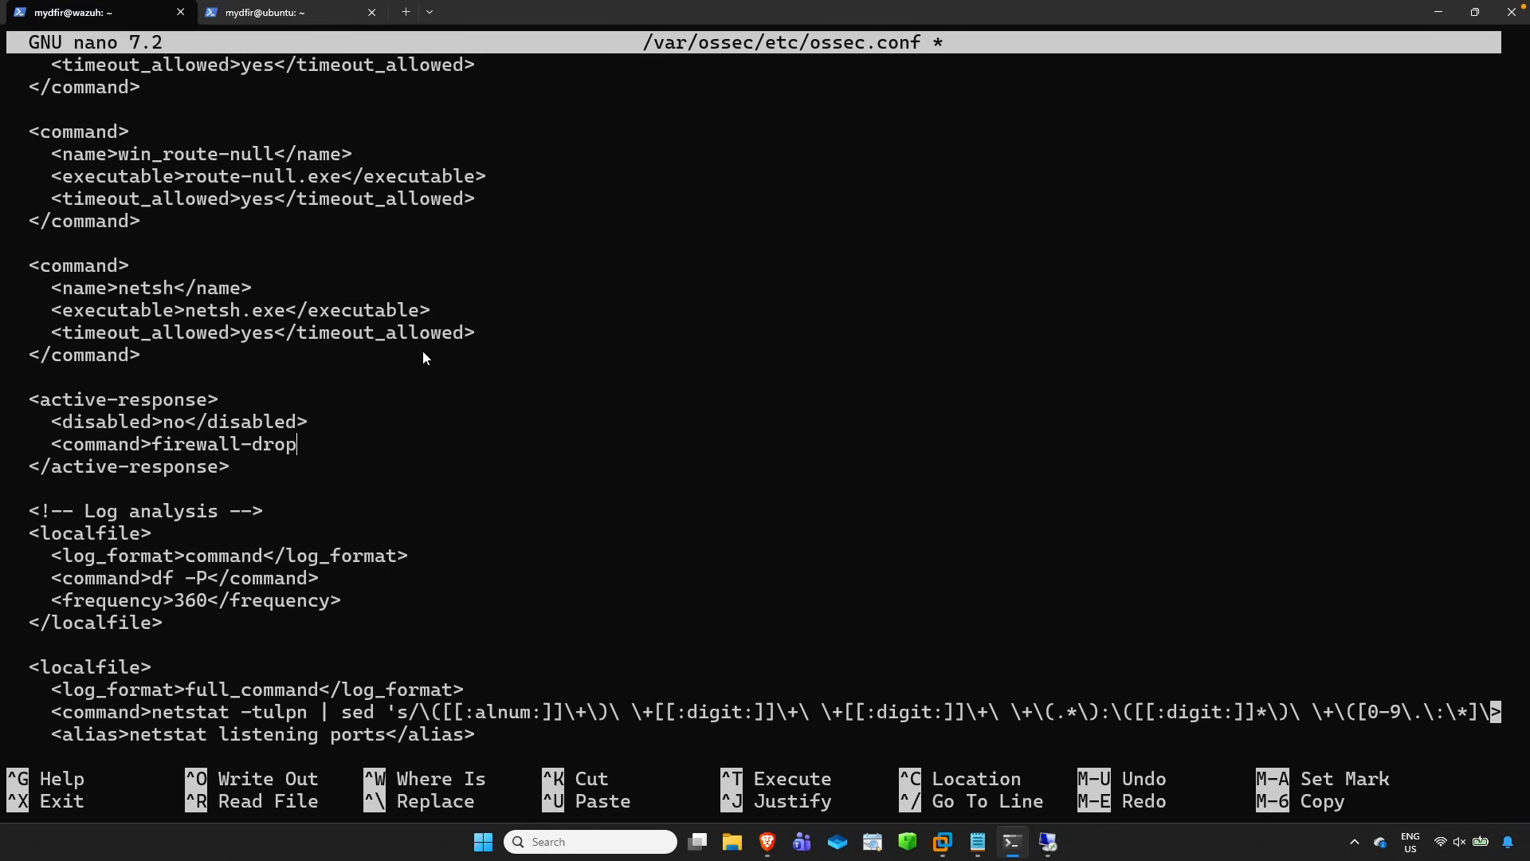
{"action": "type", "text": "</command>"}
{"action": "key", "text": "Return"}
{"action": "type", "text": "<l"}
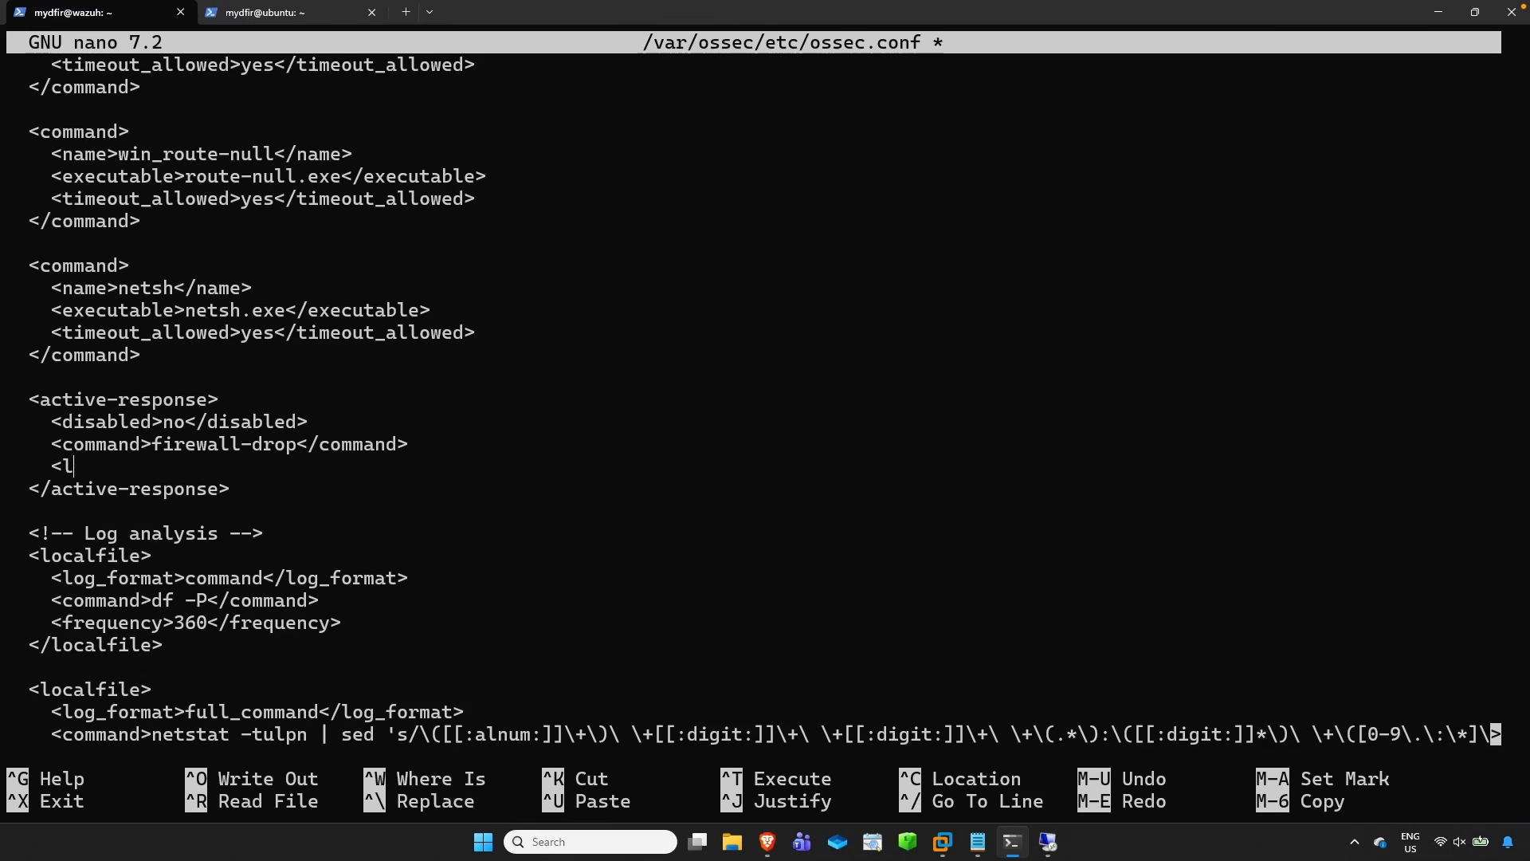
{"action": "type", "text": "ocation>local</location>"}
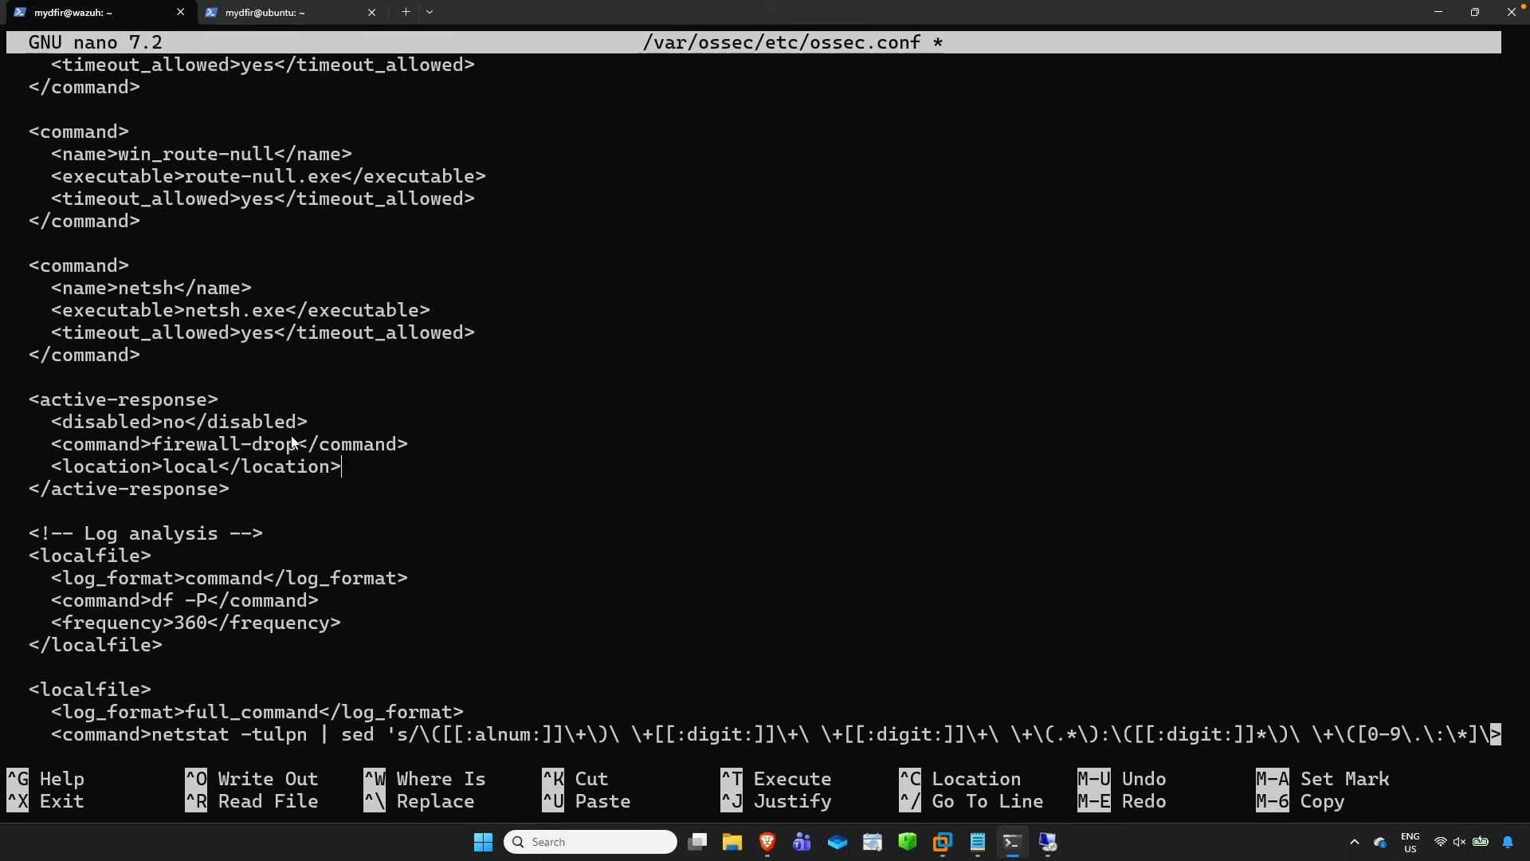
{"action": "left_click_drag", "start_coordinate": [295, 453], "coordinate": [175, 454]}
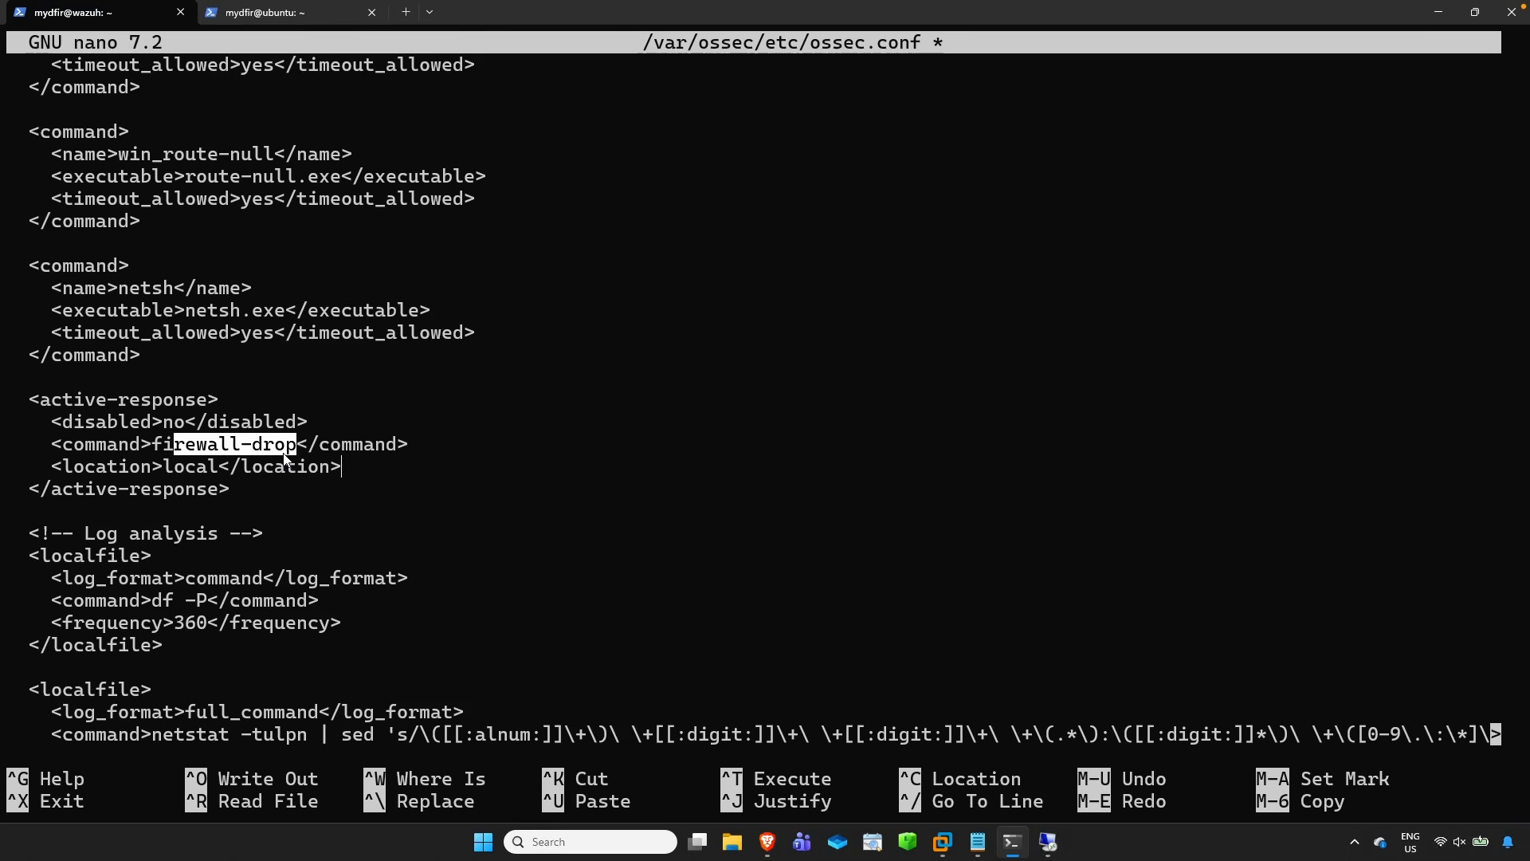
- Start a new line in the active-response block with the opening tag <rules_id>
{"action": "key", "text": "Return"}
{"action": "type", "text": "<ru"}
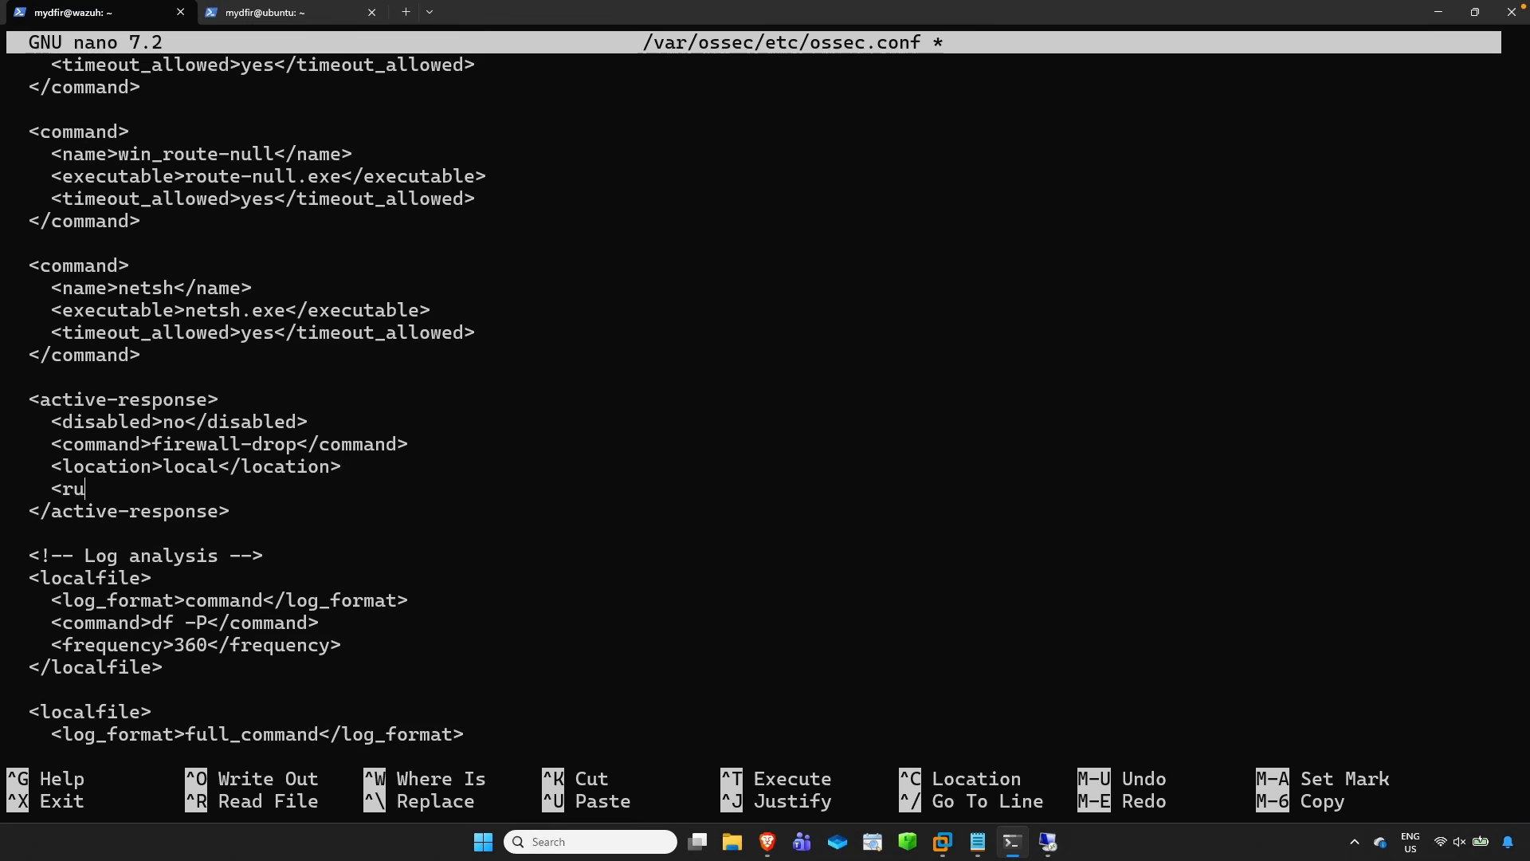
{"action": "type", "text": "les_id>"}
- In the browser, look up the ID of the multiple SSH login failures rule in local_rules.xml and in its Discover alert details
{"action": "left_click", "coordinate": [768, 841]}
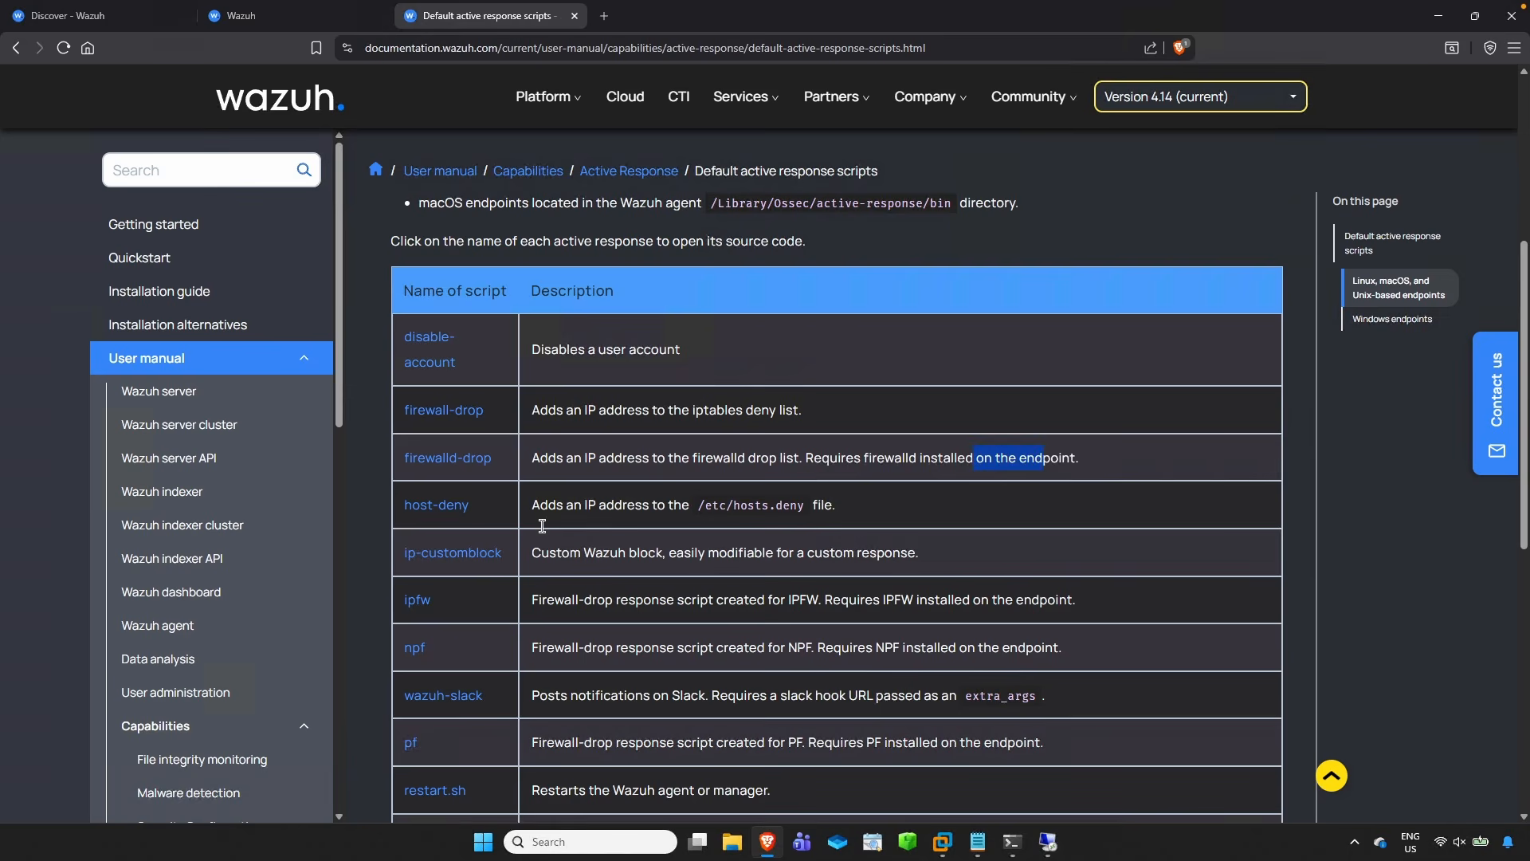
{"action": "left_click", "coordinate": [116, 17]}
{"action": "left_click", "coordinate": [239, 16]}
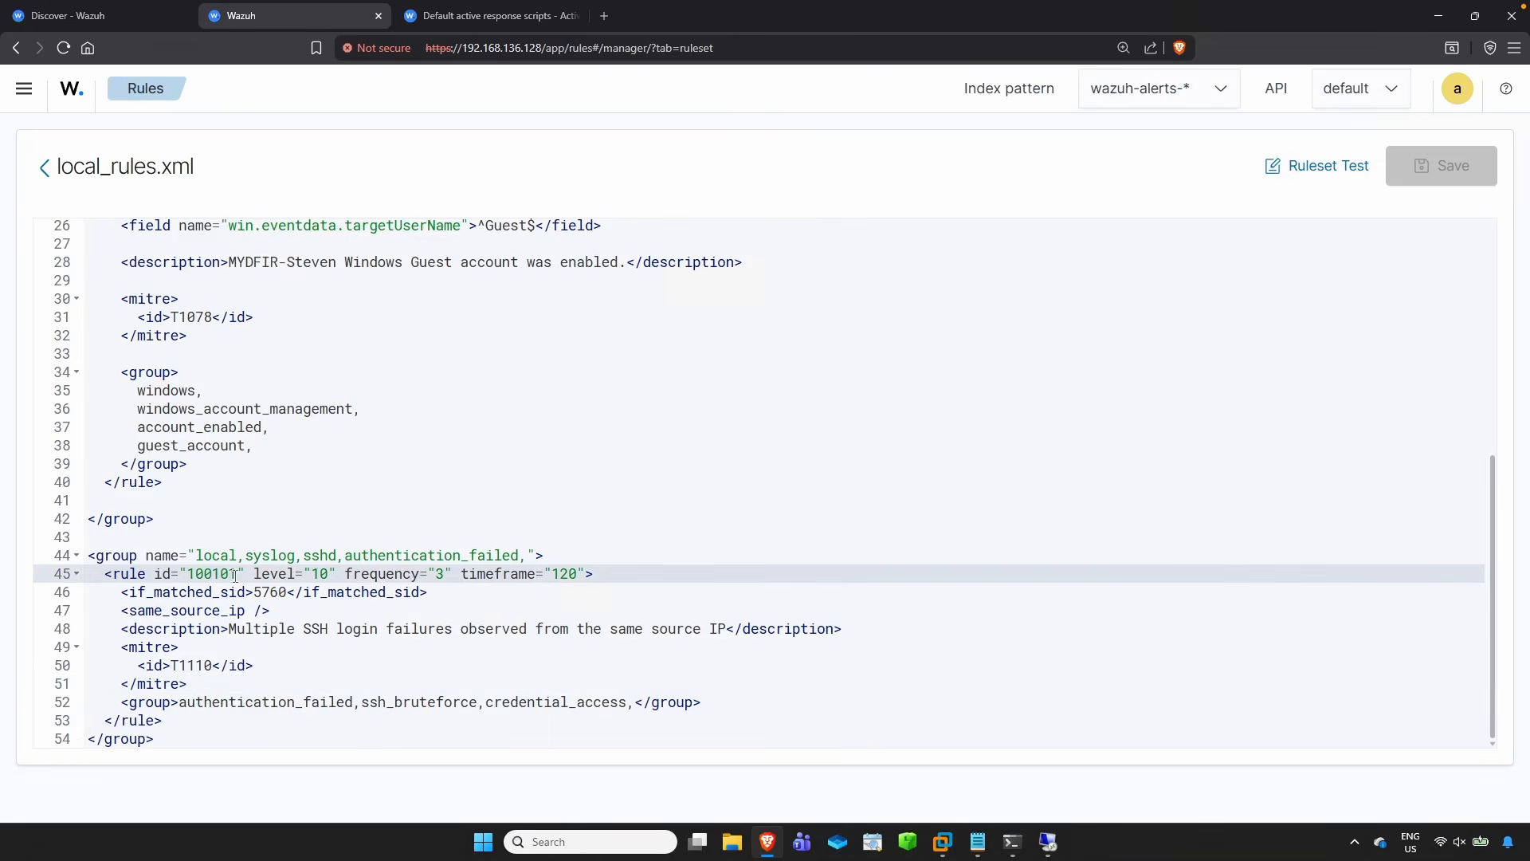
{"action": "left_click_drag", "start_coordinate": [237, 574], "coordinate": [186, 574]}
{"action": "left_click", "coordinate": [115, 16]}
{"action": "left_click_drag", "start_coordinate": [587, 588], "coordinate": [744, 589]}
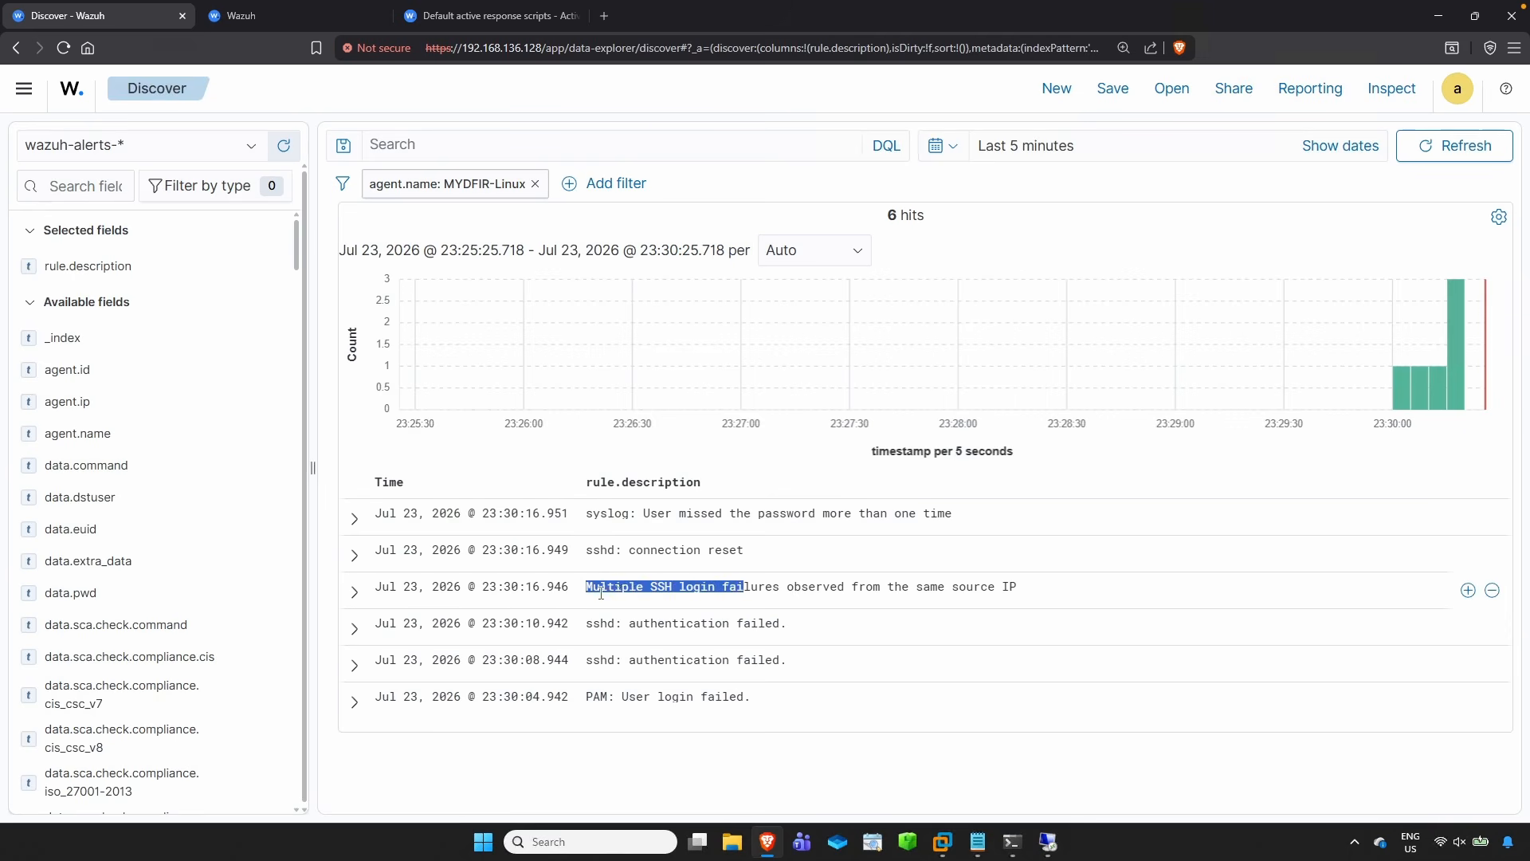
{"action": "left_click", "coordinate": [558, 590]}
{"action": "scroll", "coordinate": [550, 606], "scroll_direction": "down", "scroll_amount": 4}
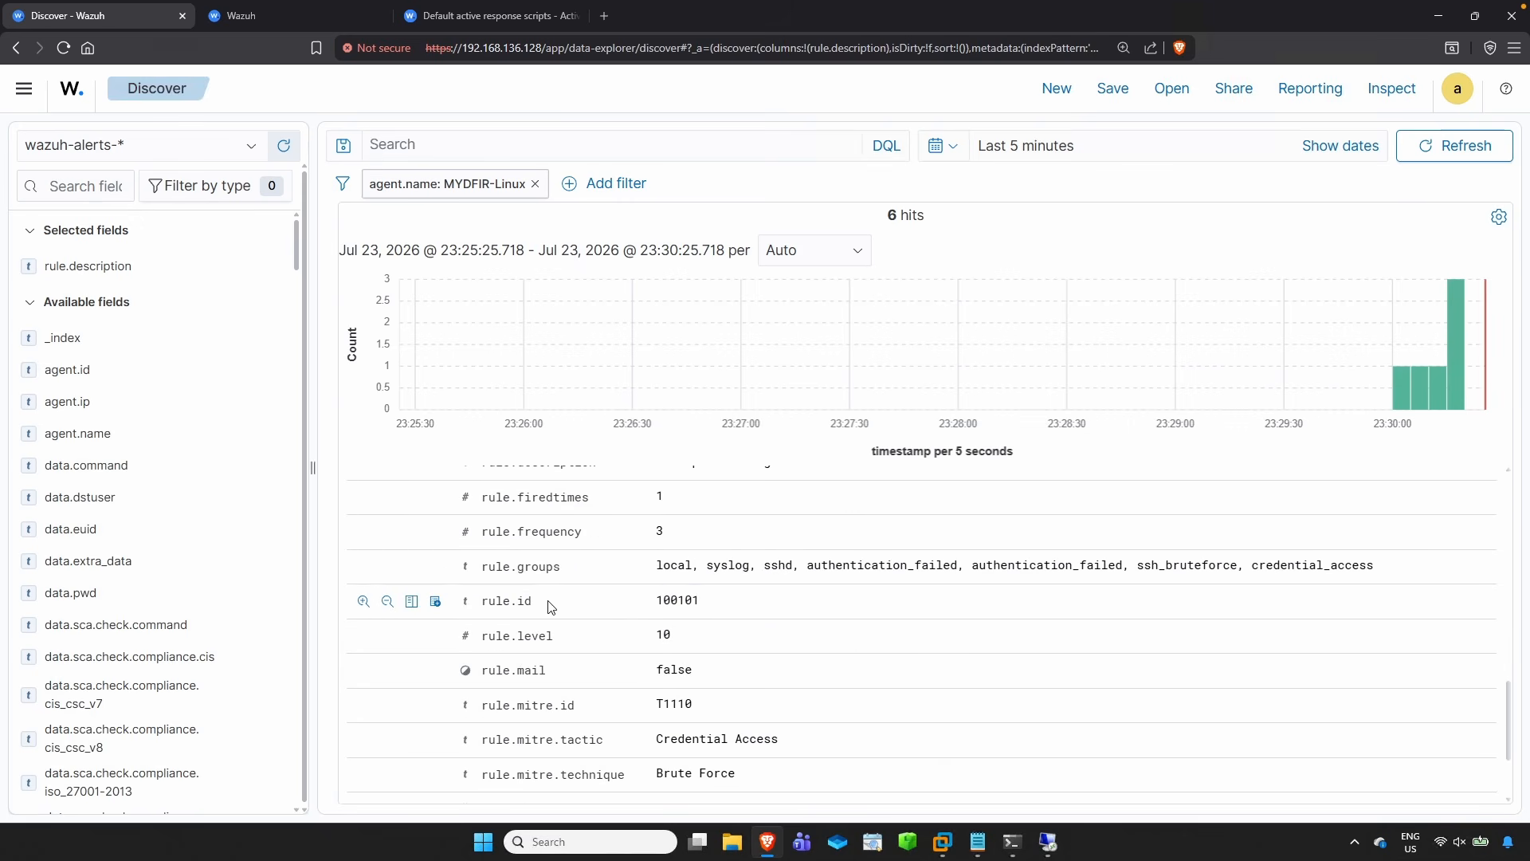
{"action": "left_click_drag", "start_coordinate": [712, 606], "coordinate": [654, 602]}
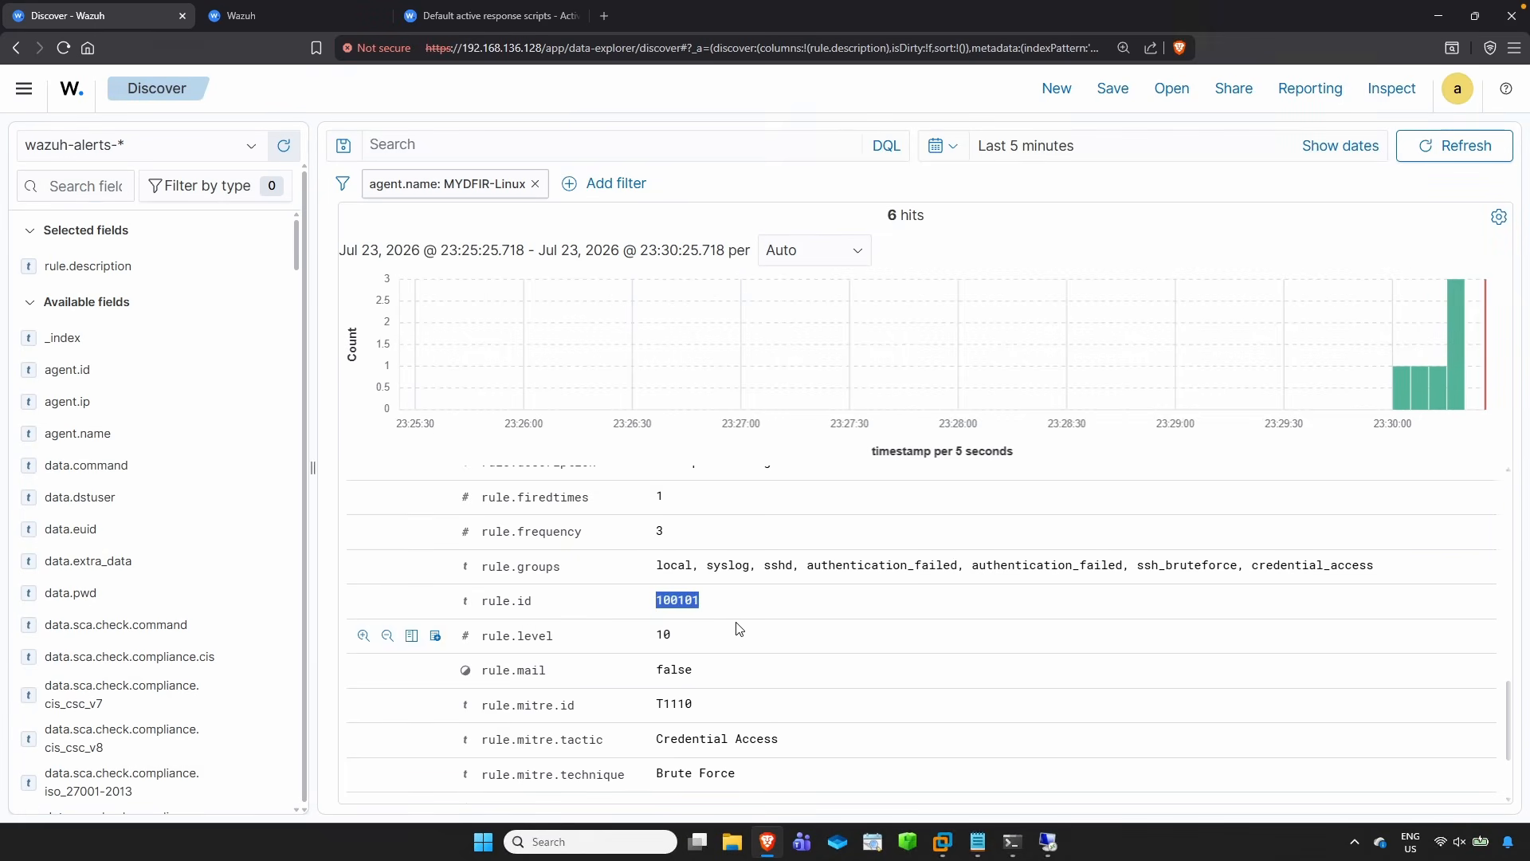
- Switch back to the terminal, complete the line as <rules_id>100101</rules_id> and review the active-response entries
{"action": "key", "text": "alt+Tab"}
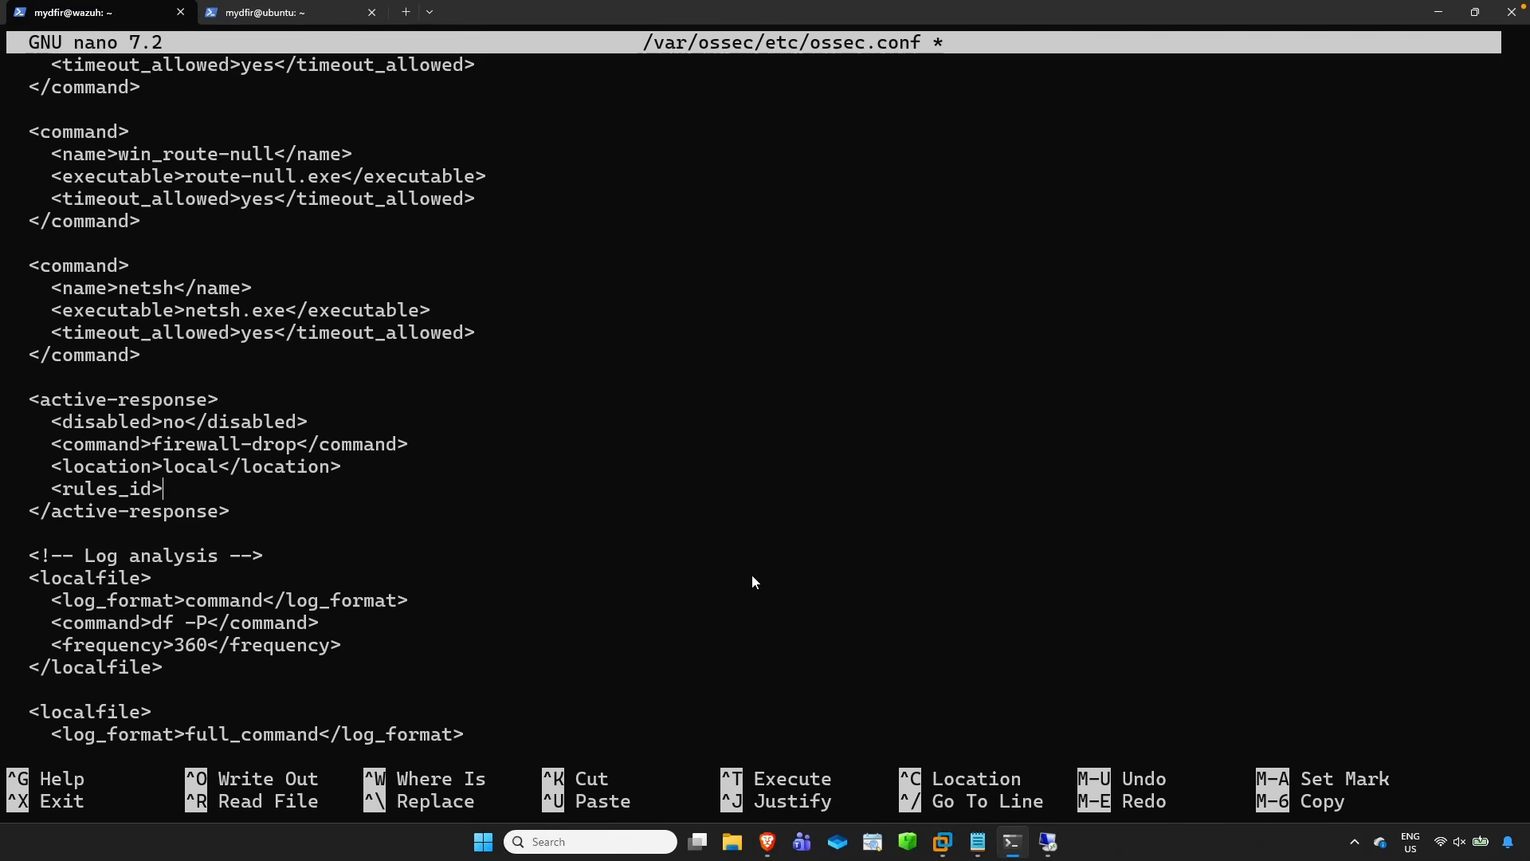
{"action": "type", "text": "100101</rules_id>"}
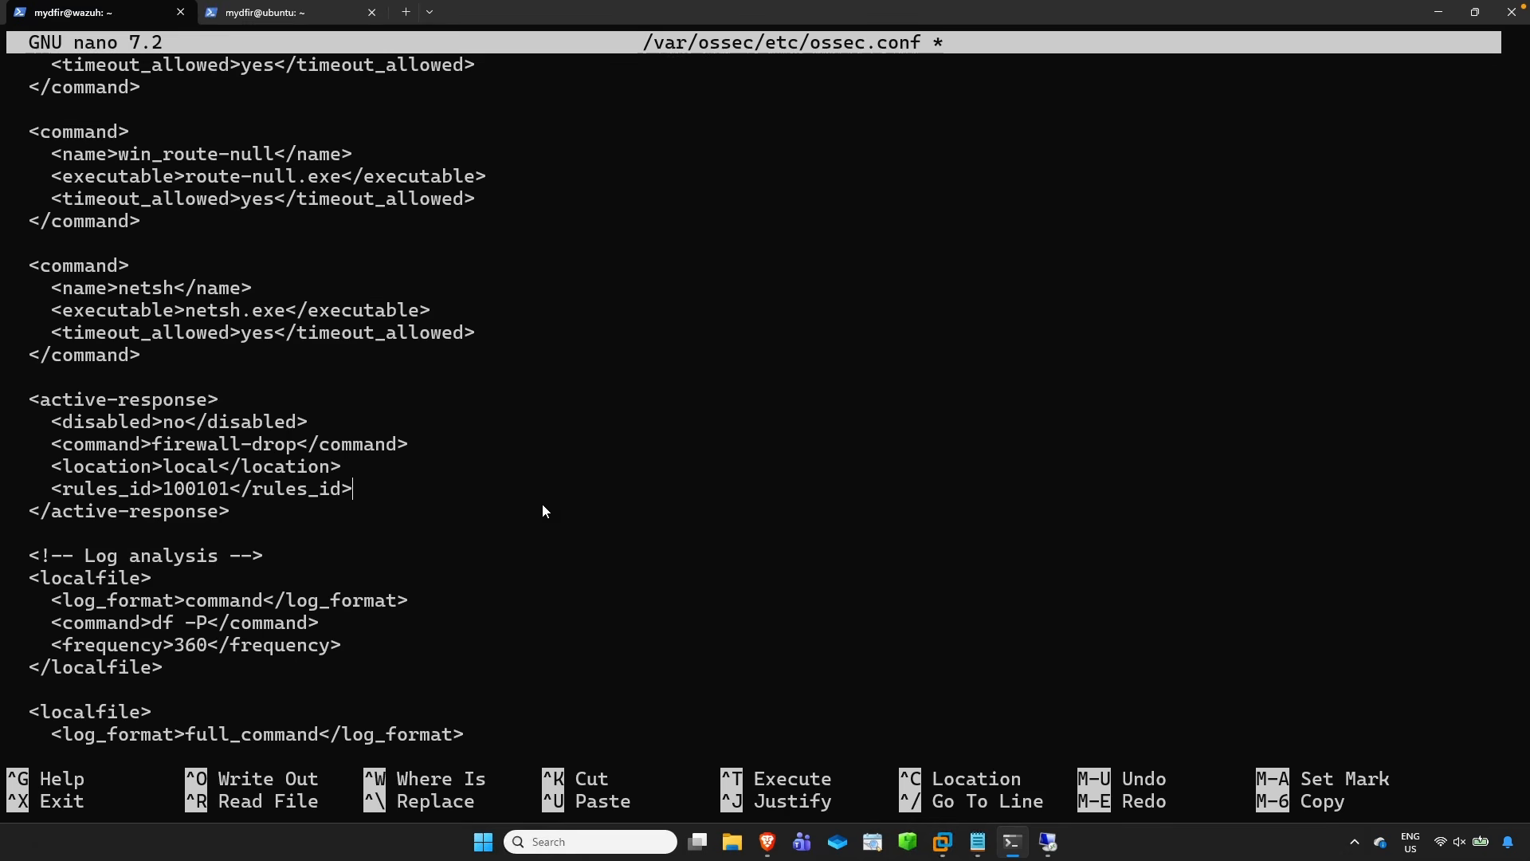
{"action": "double_click", "coordinate": [167, 428]}
{"action": "left_click", "coordinate": [97, 443]}
{"action": "left_click_drag", "start_coordinate": [154, 443], "coordinate": [168, 471]}
{"action": "left_click_drag", "start_coordinate": [164, 490], "coordinate": [228, 497]}
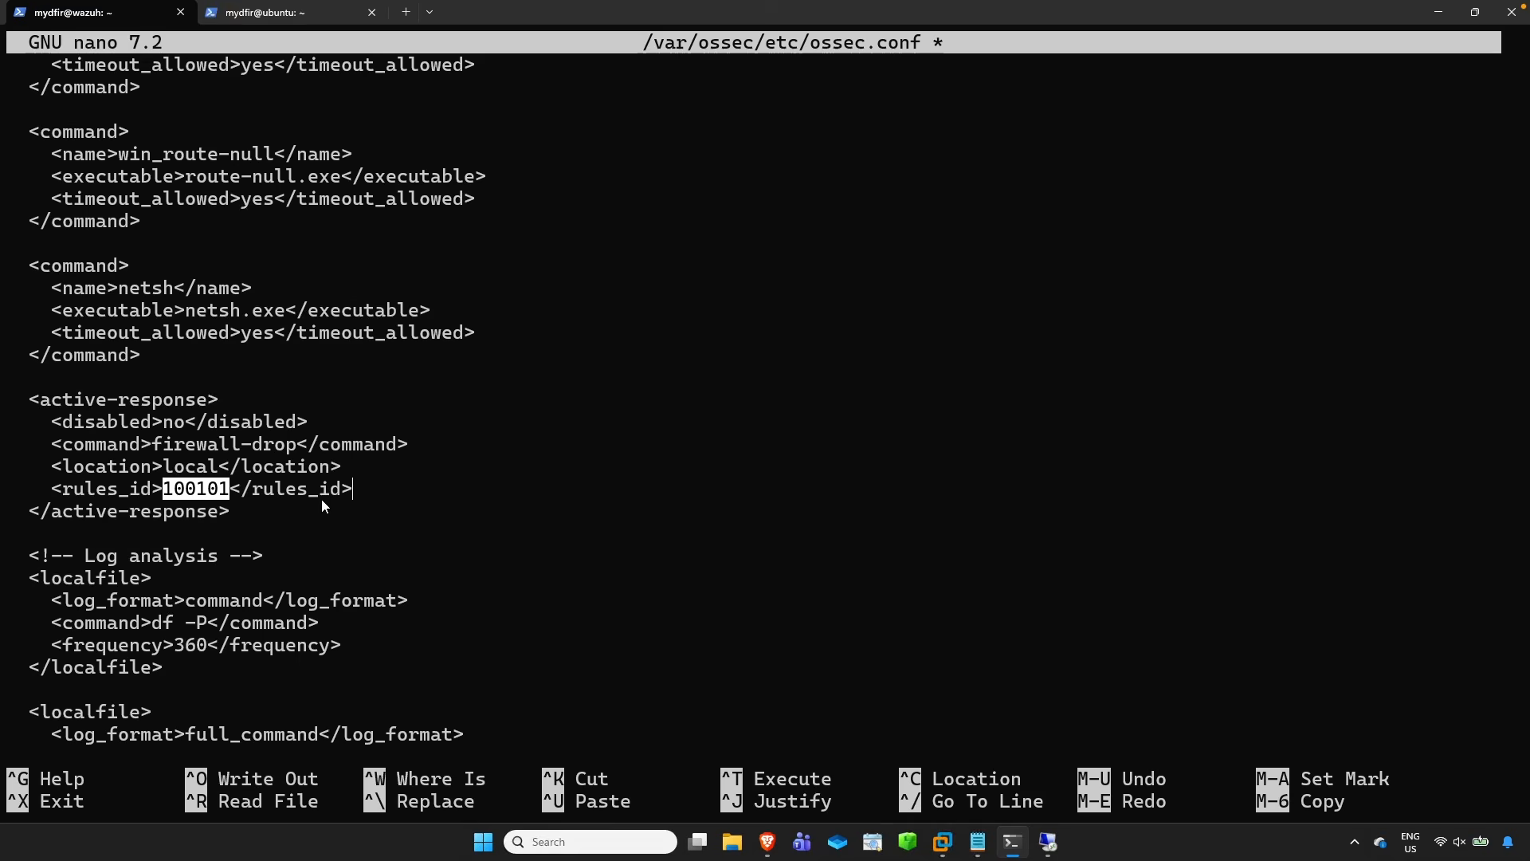
- Save the changes to /var/ossec/etc/ossec.conf and exit the nano editor
{"action": "key", "text": "ctrl+x"}
{"action": "key", "text": "y"}
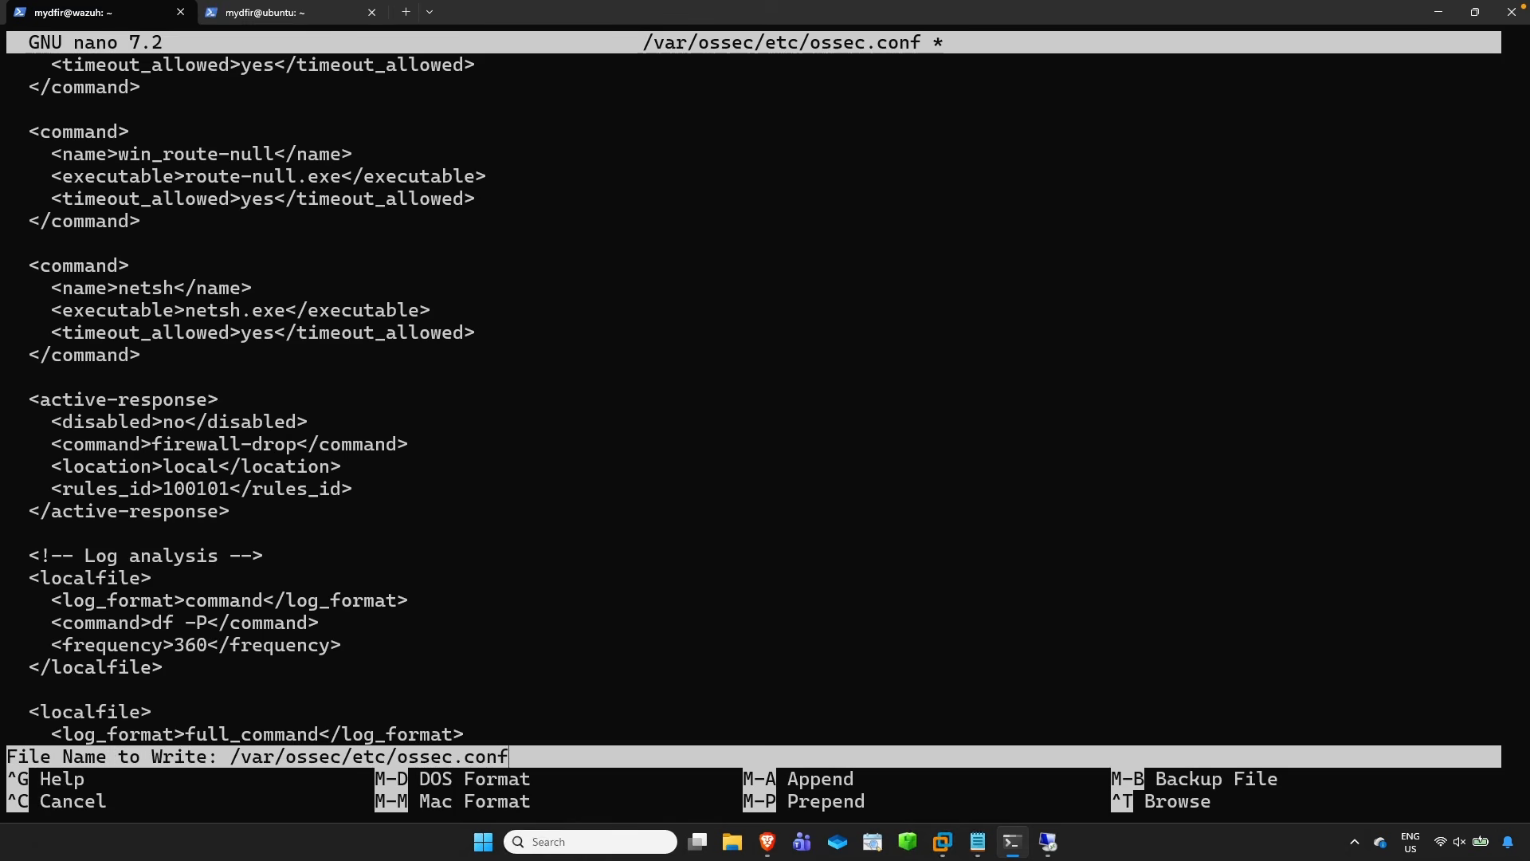
{"action": "key", "text": "Return"}
- Restart the Wazuh manager with sudo systemctl restart wazuh-manager.service and clear the terminal
{"action": "type", "text": "su"}
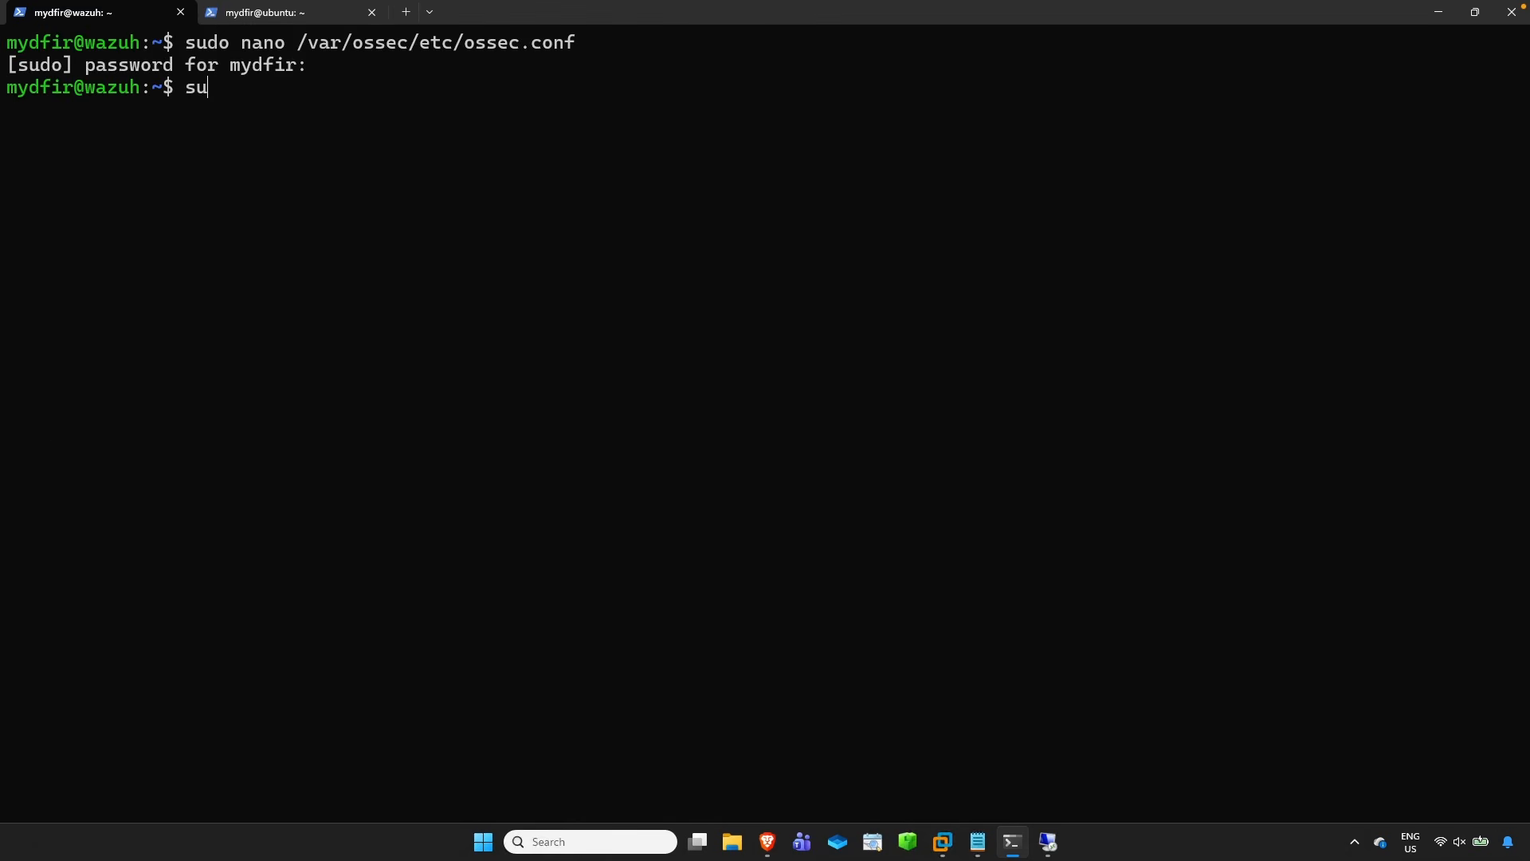
{"action": "type", "text": "do systemctl restart wa"}
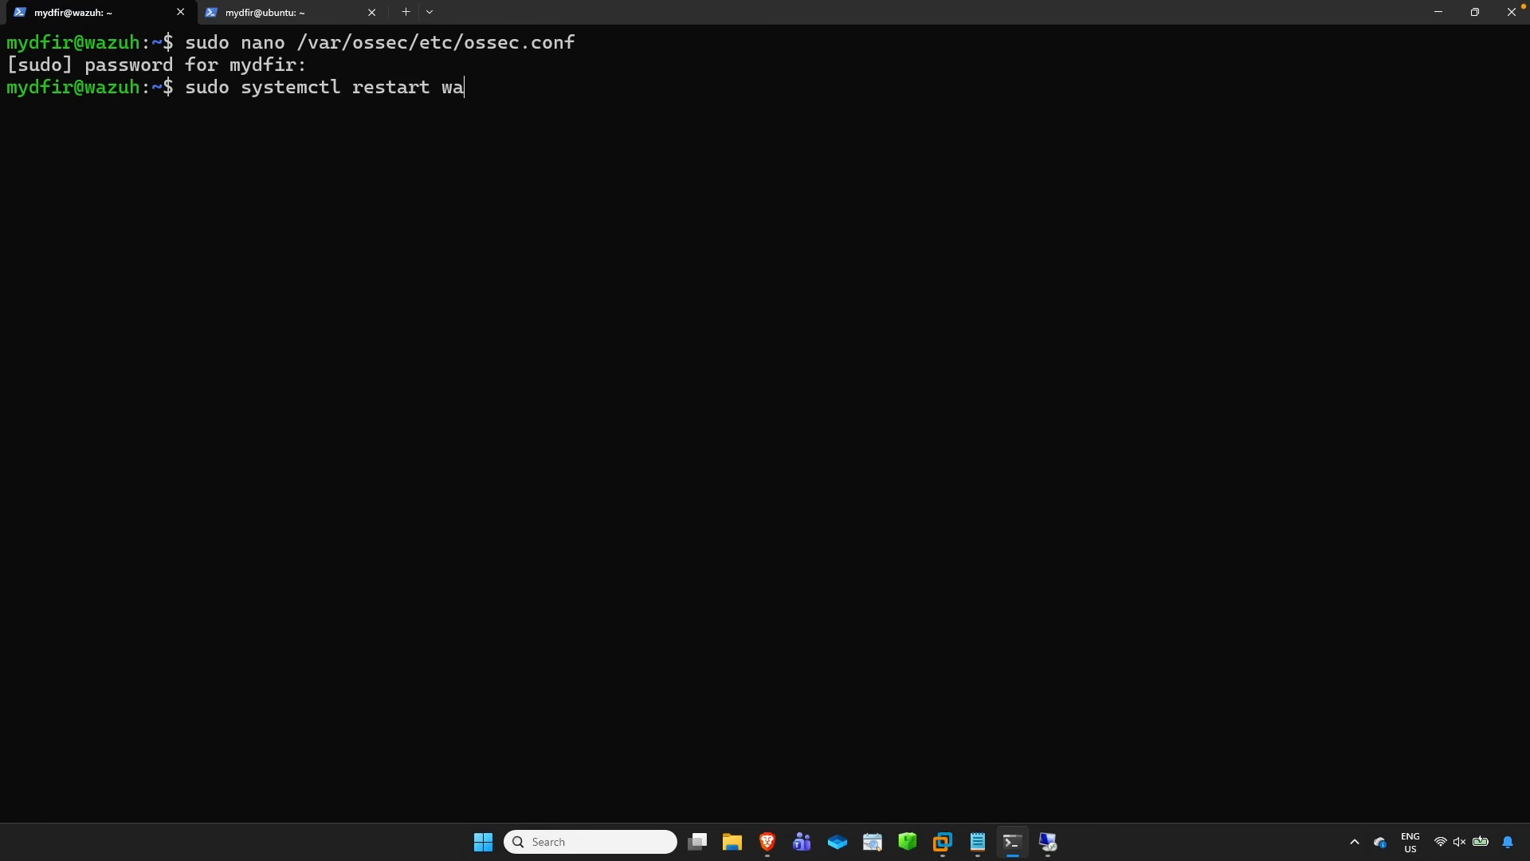
{"action": "type", "text": "zuh-mana"}
{"action": "key", "text": "Tab"}
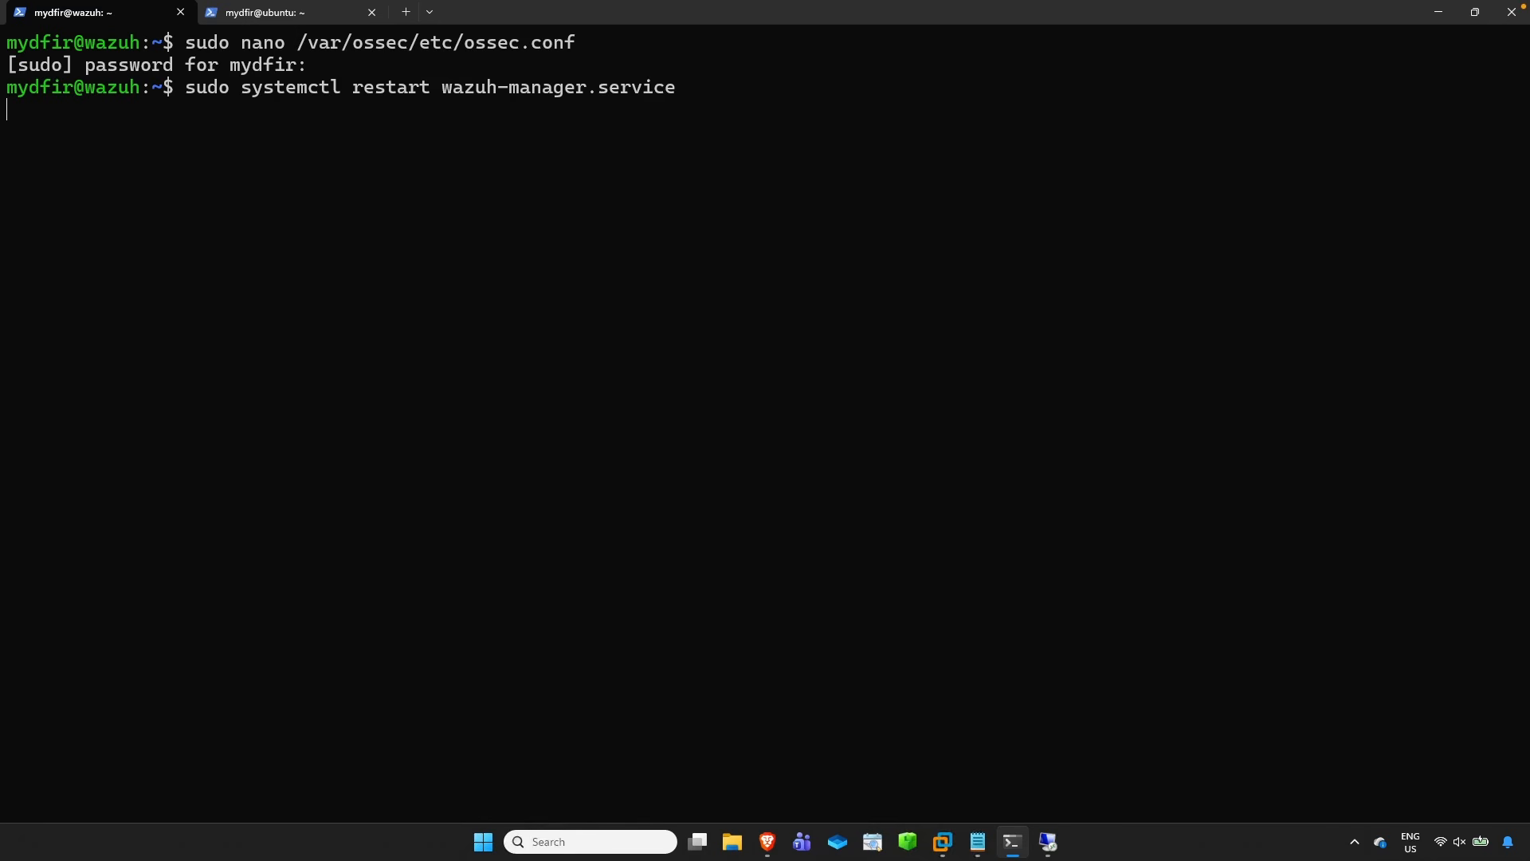
{"action": "key", "text": "ctrl+l"}
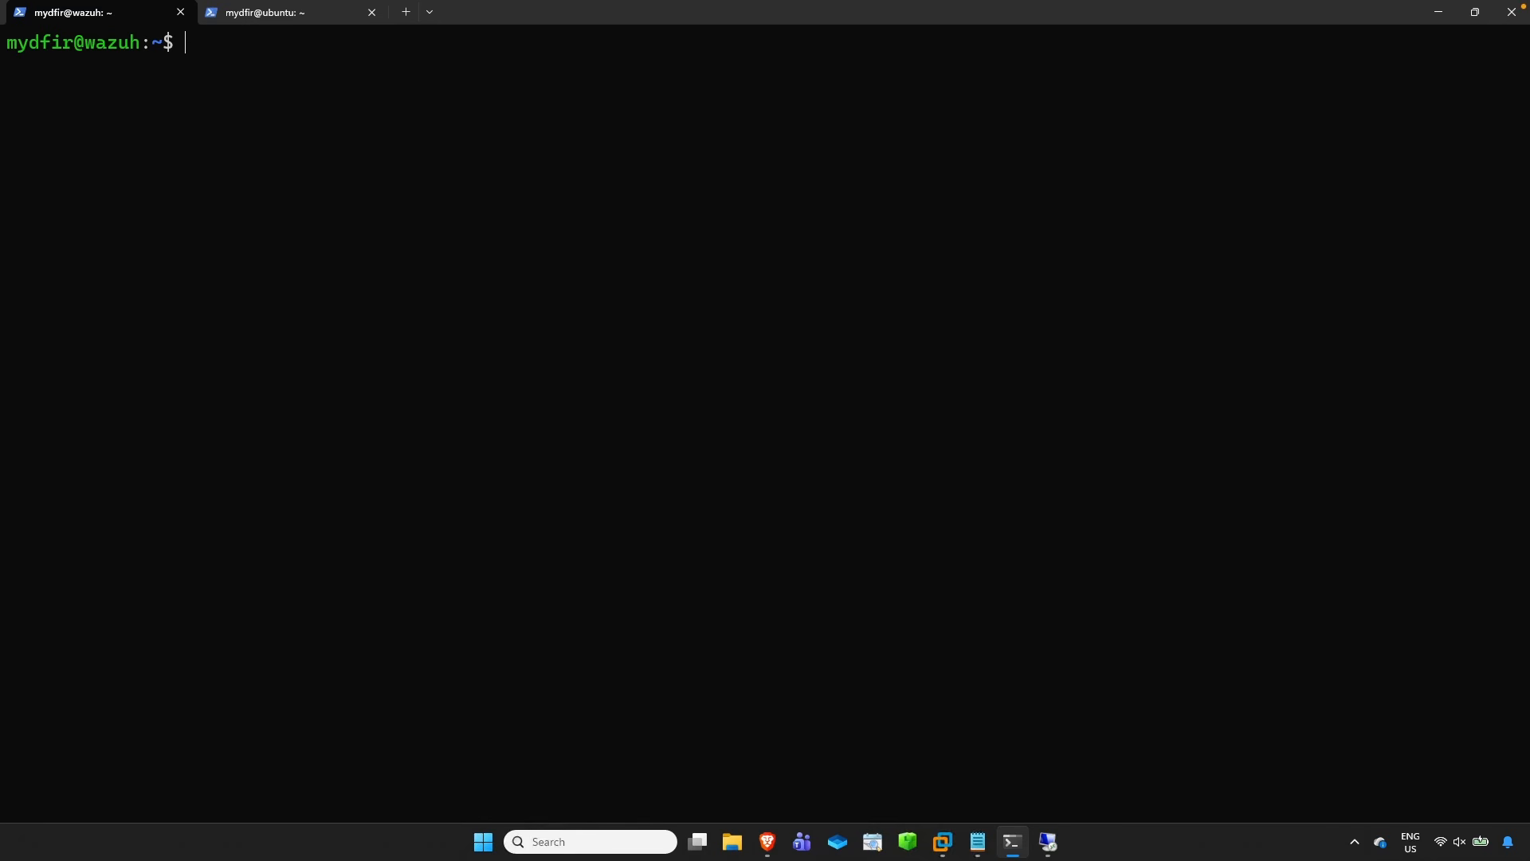
- Open a root shell with sudo su - and run /var/ossec/bin/agent_control to read its available options
{"action": "type", "text": "sudo su -"}
{"action": "key", "text": "Return"}
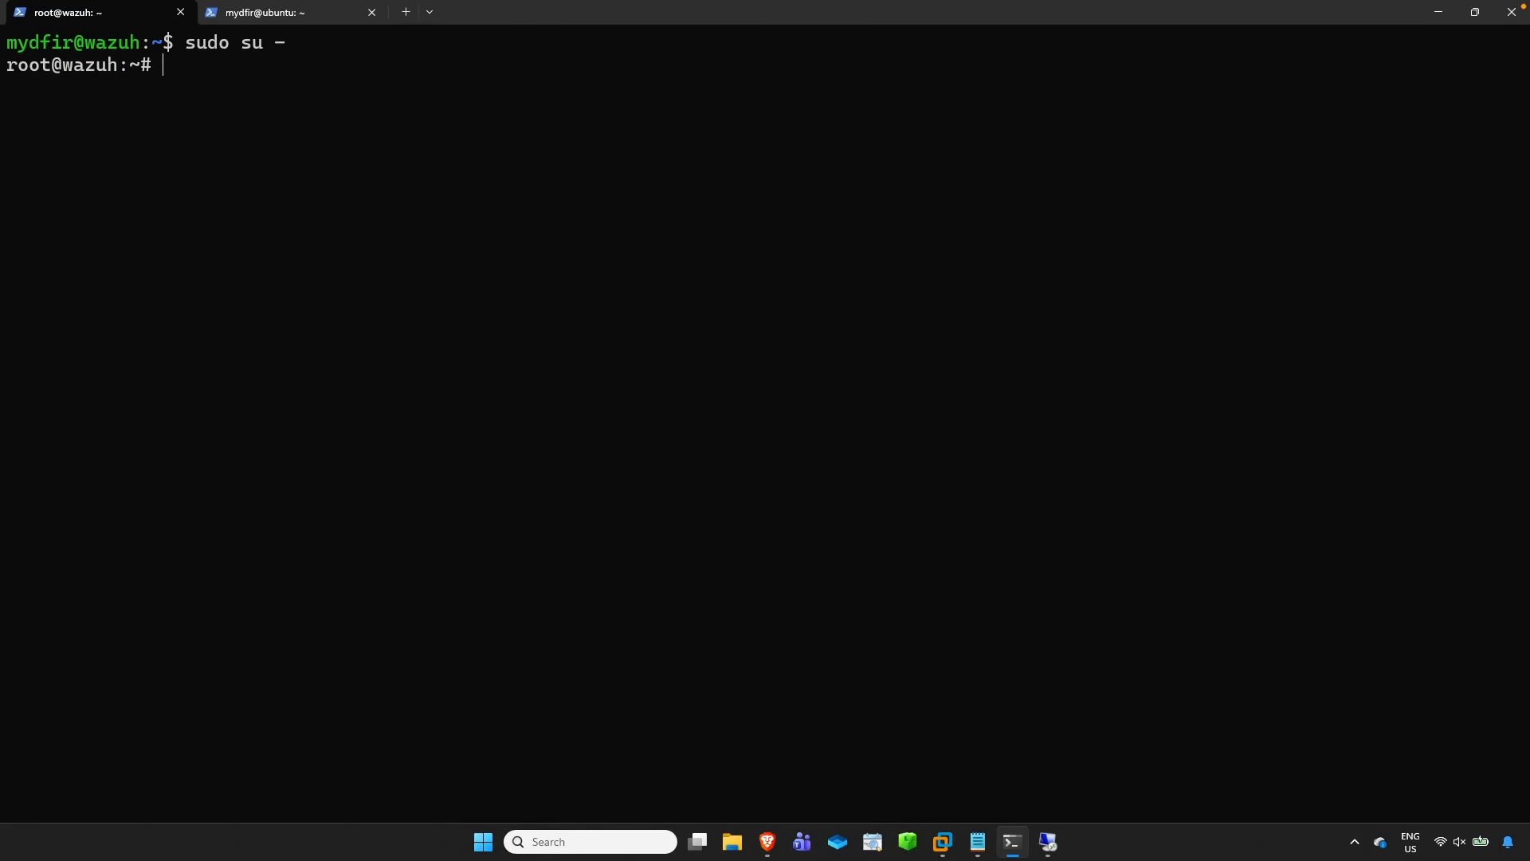
{"action": "type", "text": "/var/oss"}
{"action": "key", "text": "Tab"}
{"action": "type", "text": "bin/agent_control"}
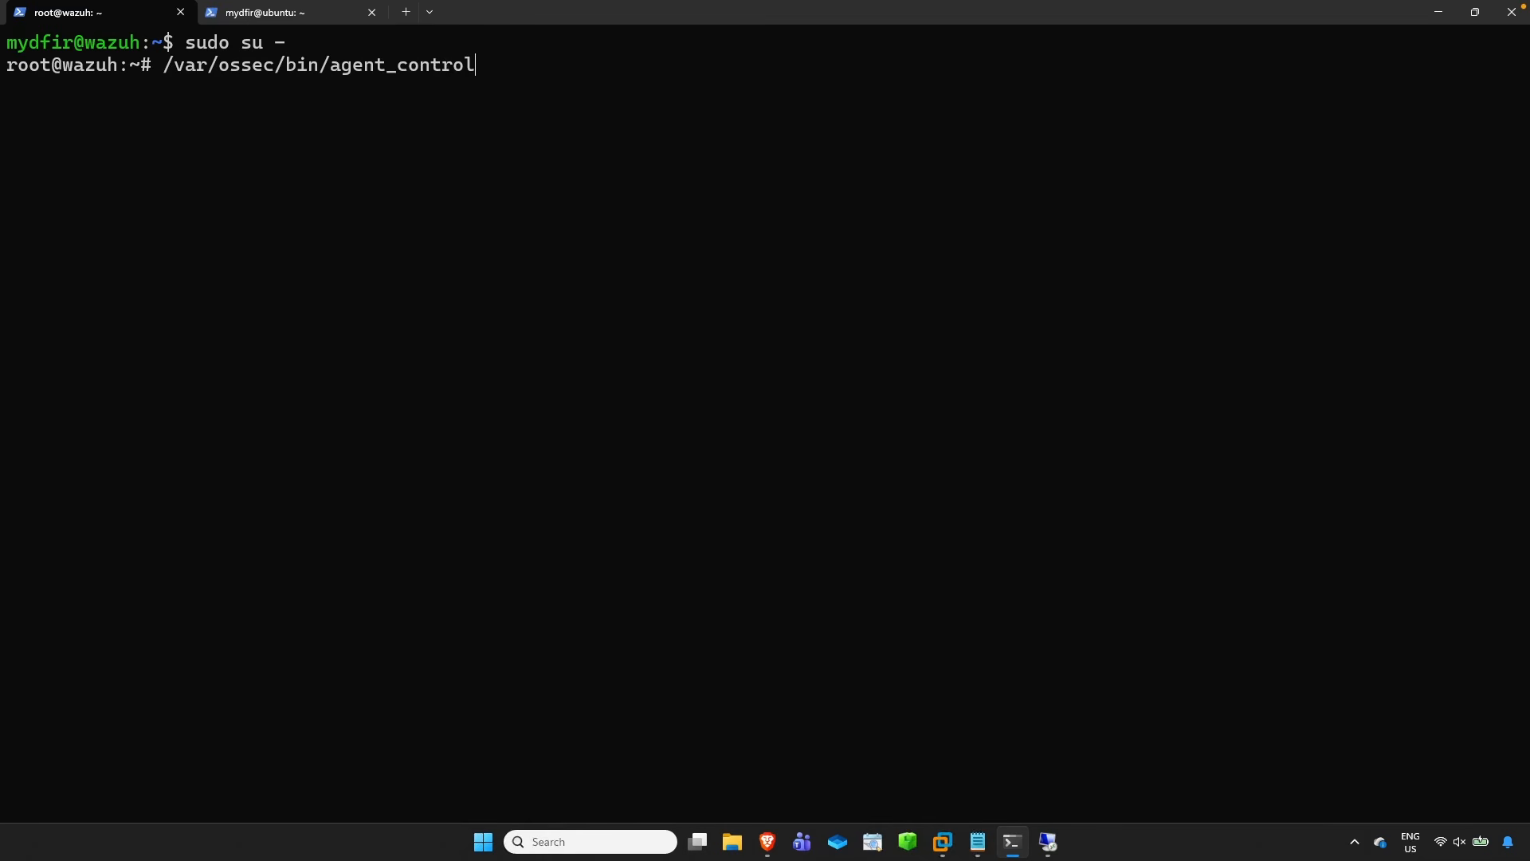
{"action": "key", "text": "Return"}
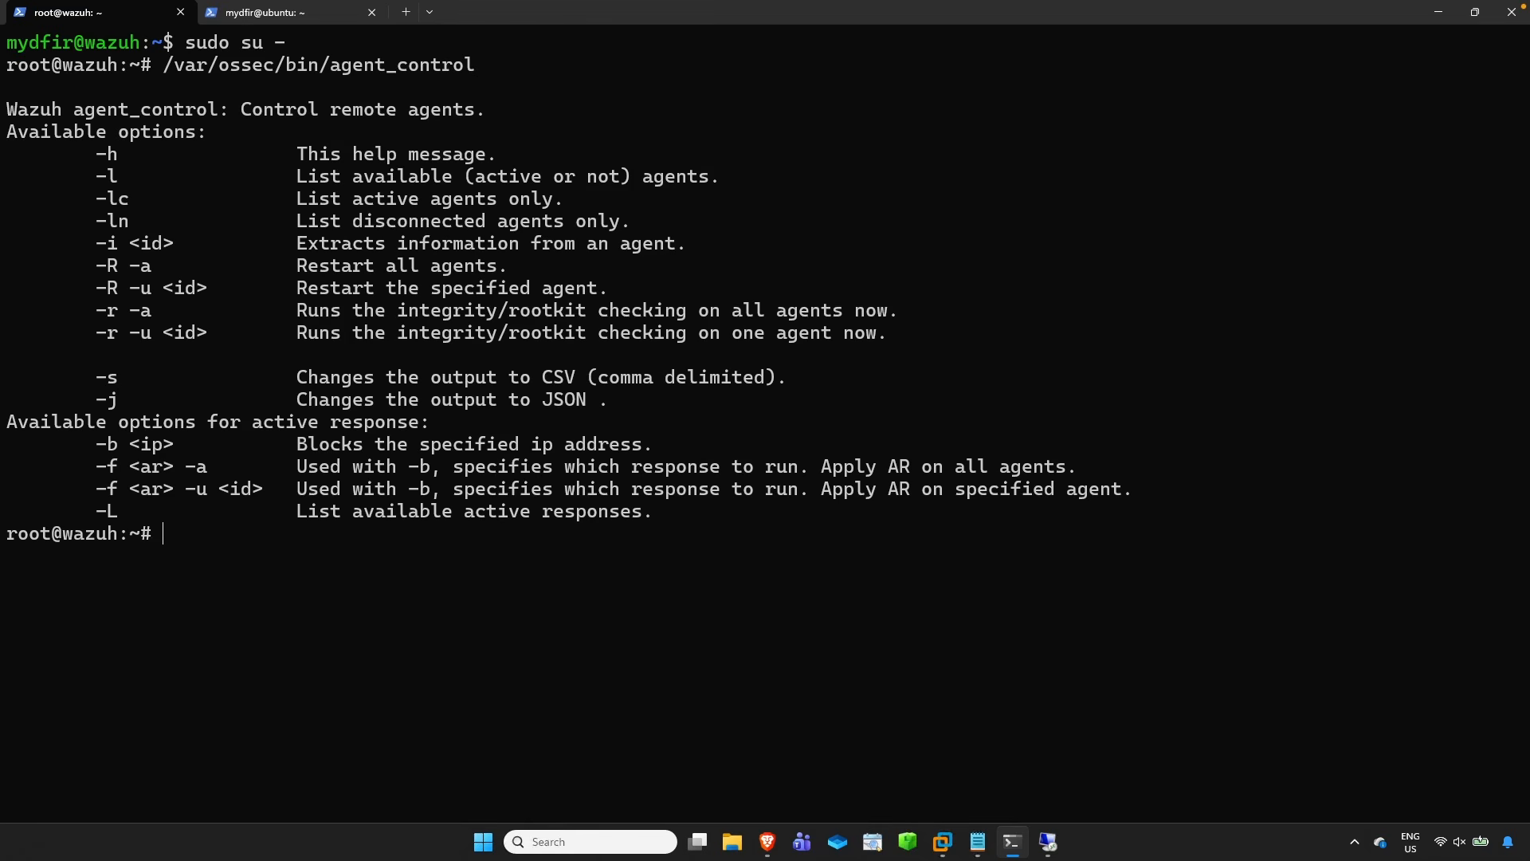
{"action": "left_click_drag", "start_coordinate": [241, 112], "coordinate": [463, 119]}
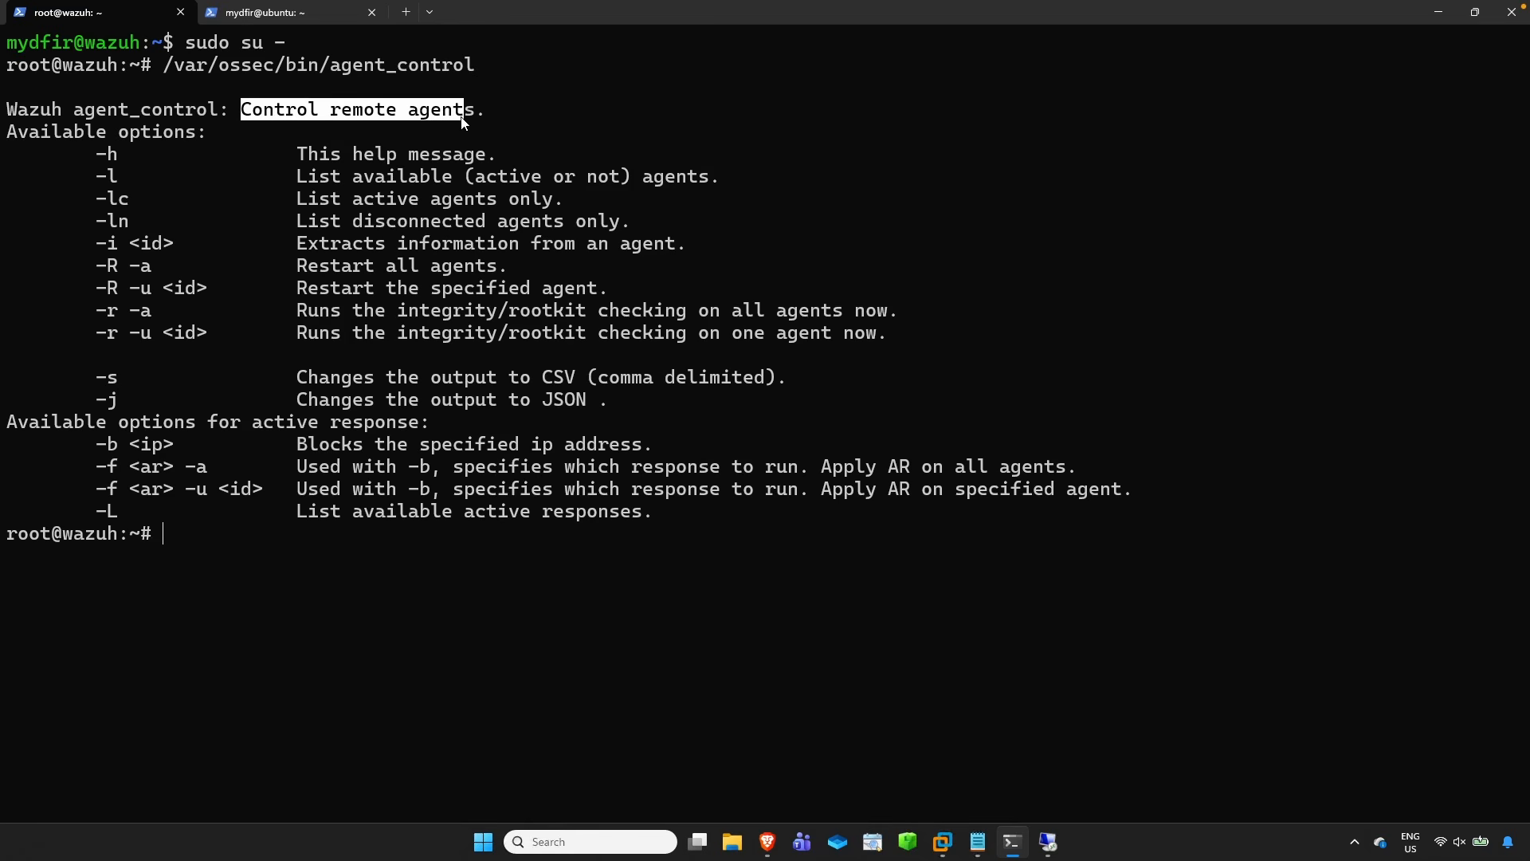
- List the available active responses with /var/ossec/bin/agent_control -L and copy the response name
{"action": "left_click", "coordinate": [476, 113]}
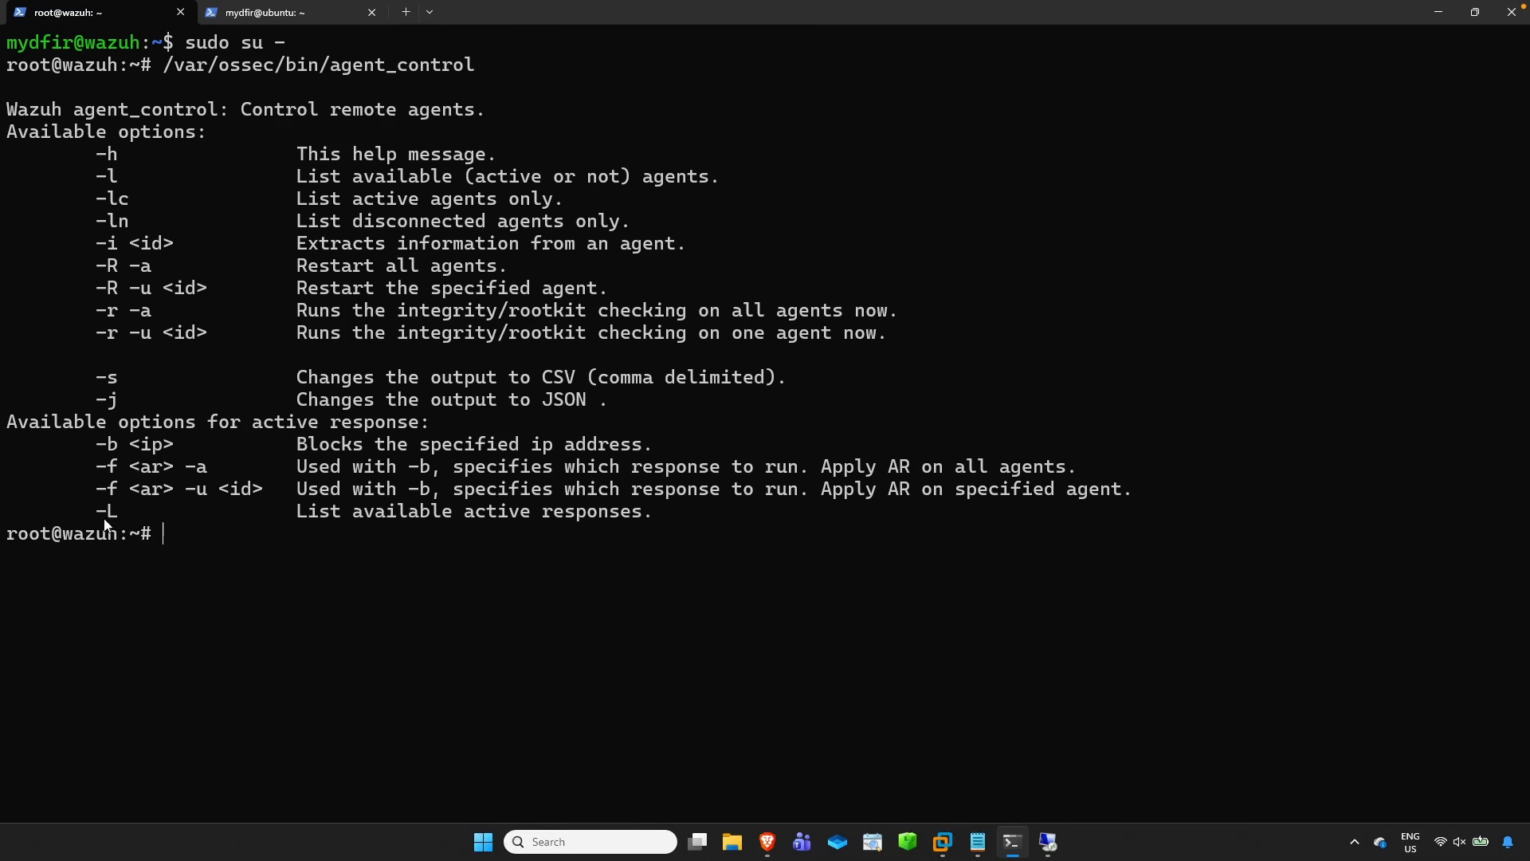
{"action": "left_click_drag", "start_coordinate": [298, 510], "coordinate": [653, 522]}
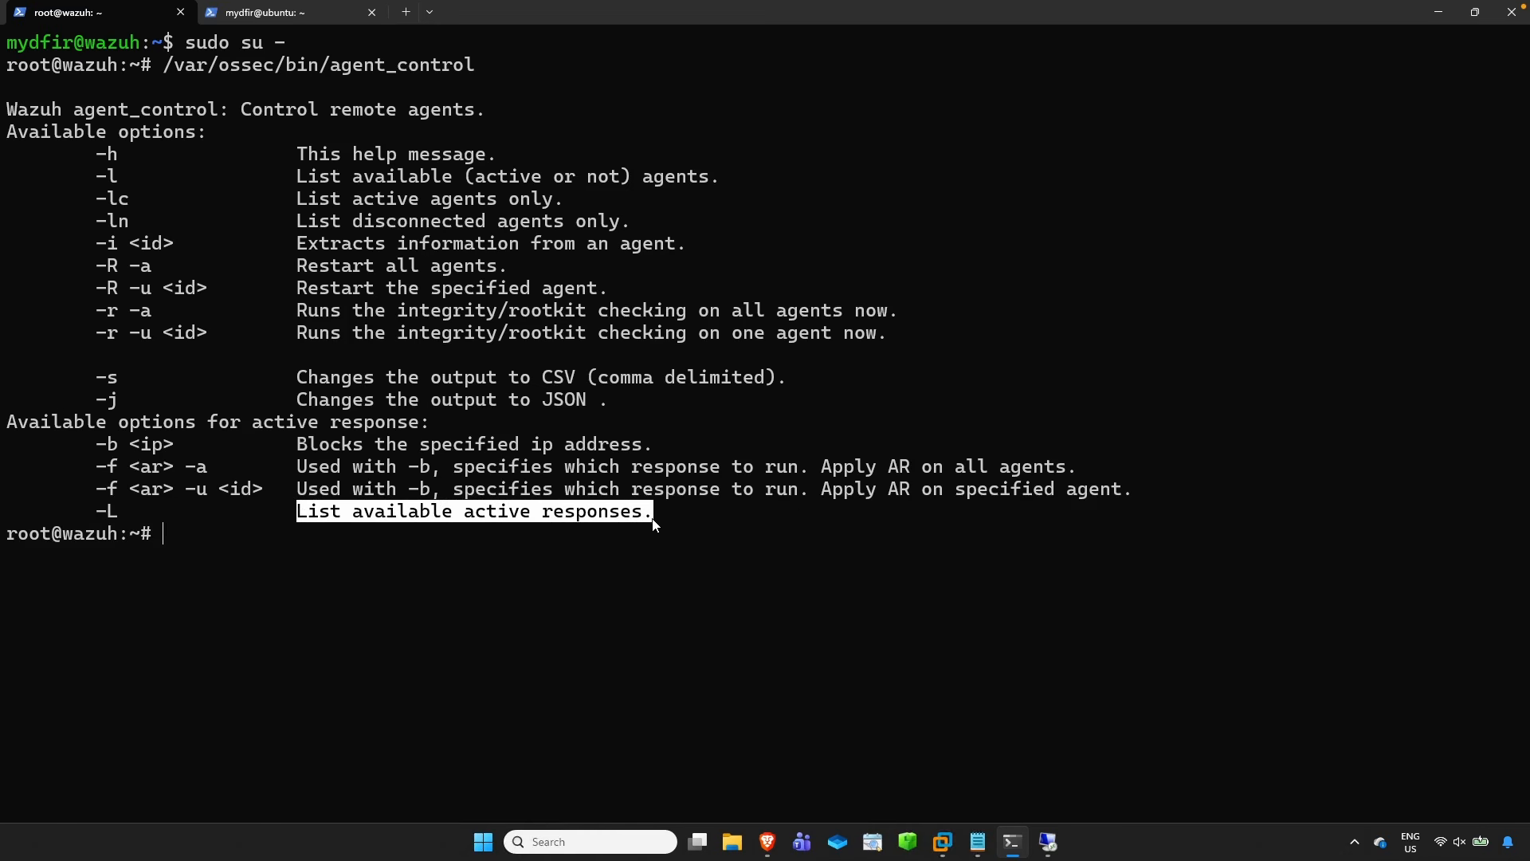
{"action": "left_click", "coordinate": [801, 511]}
{"action": "key", "text": "Up"}
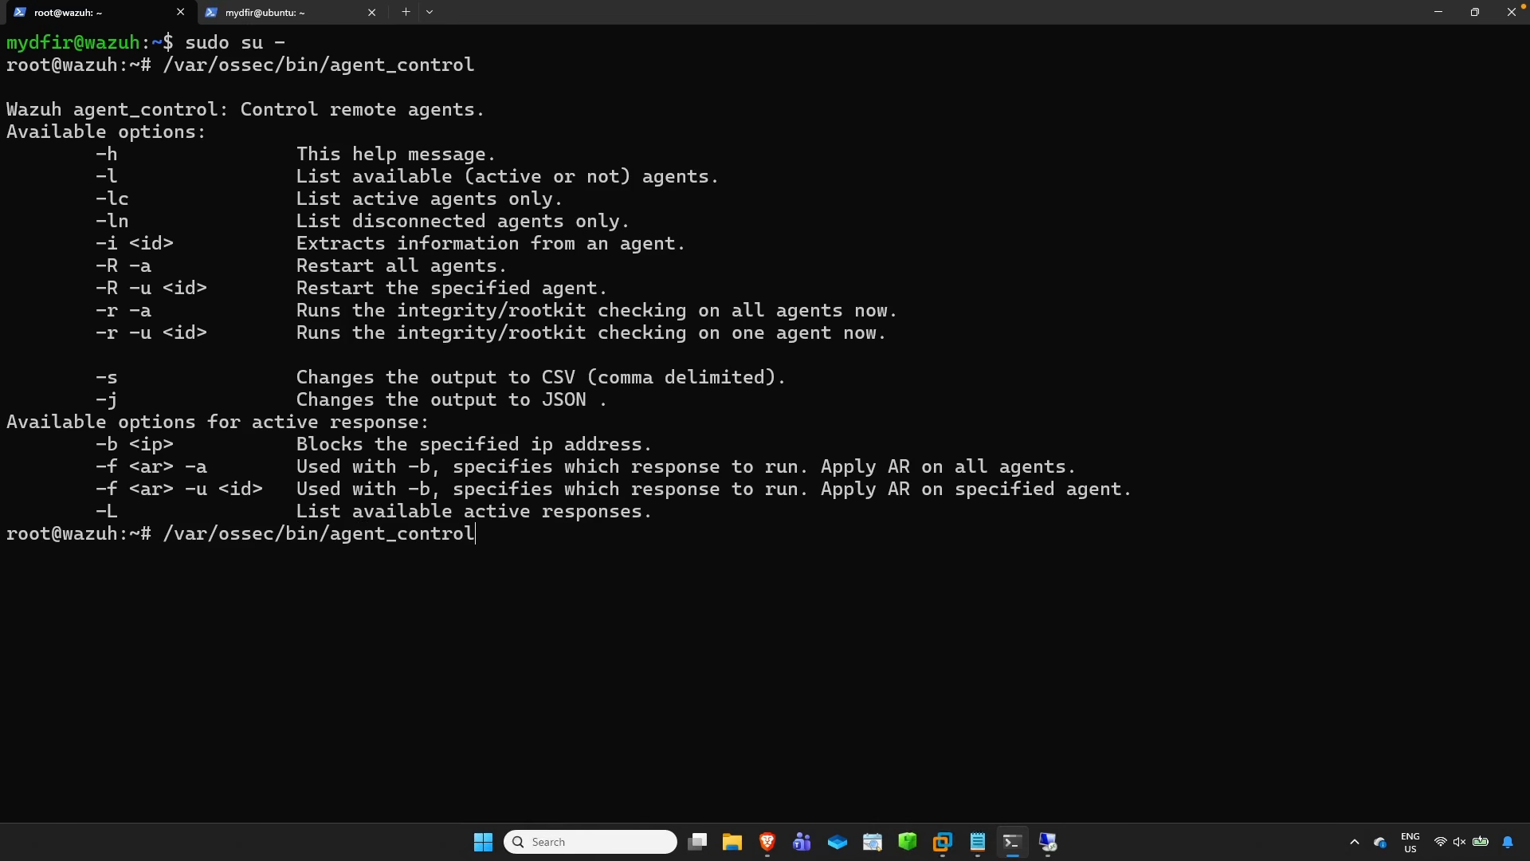
{"action": "type", "text": "-L"}
{"action": "key", "text": "Return"}
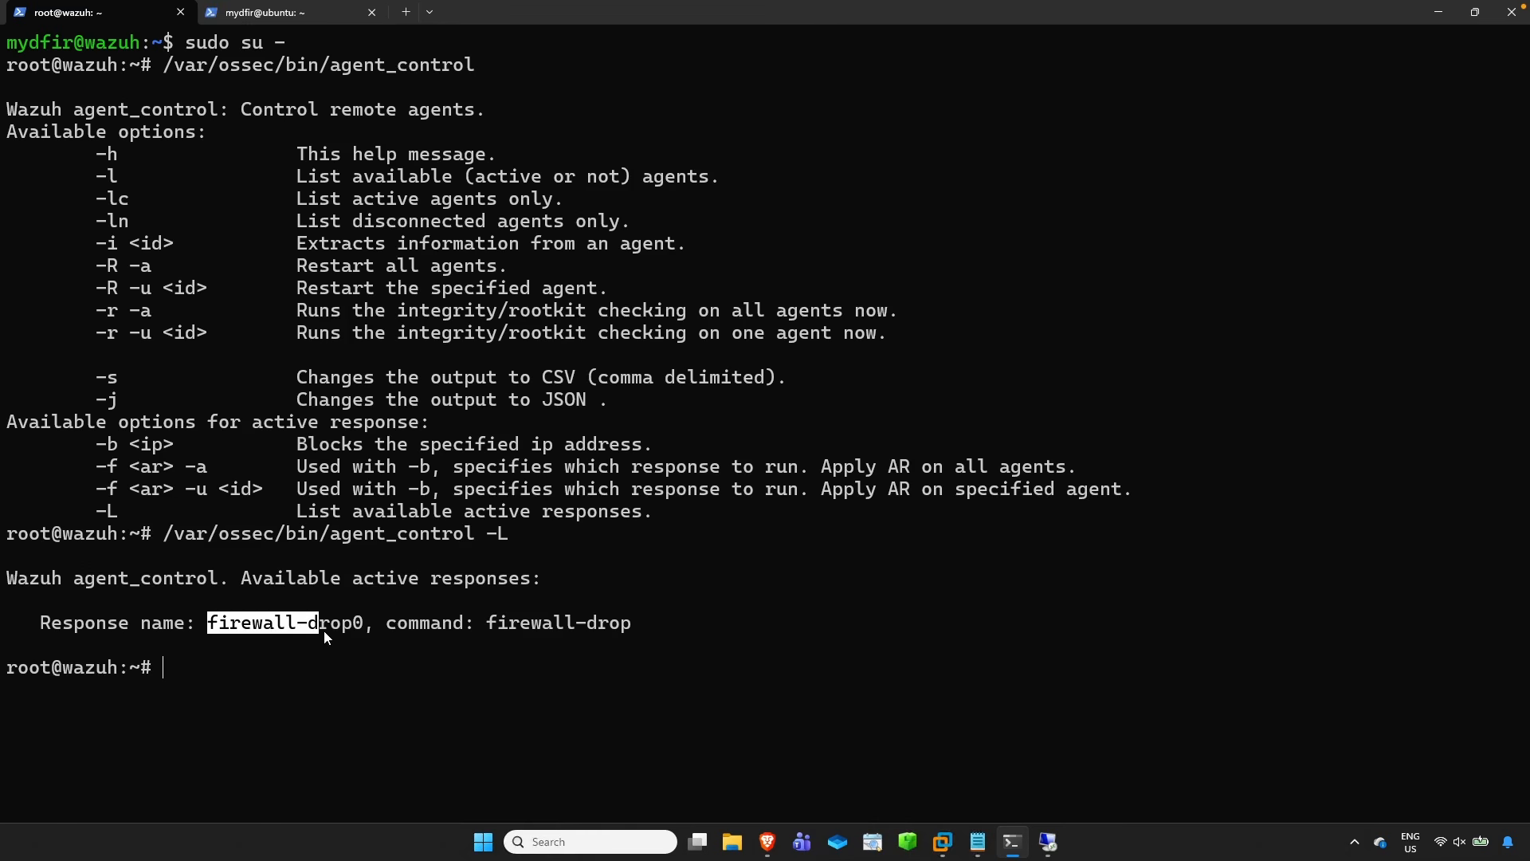
{"action": "left_click_drag", "start_coordinate": [341, 634], "coordinate": [357, 630]}
{"action": "key", "text": "ctrl+c"}
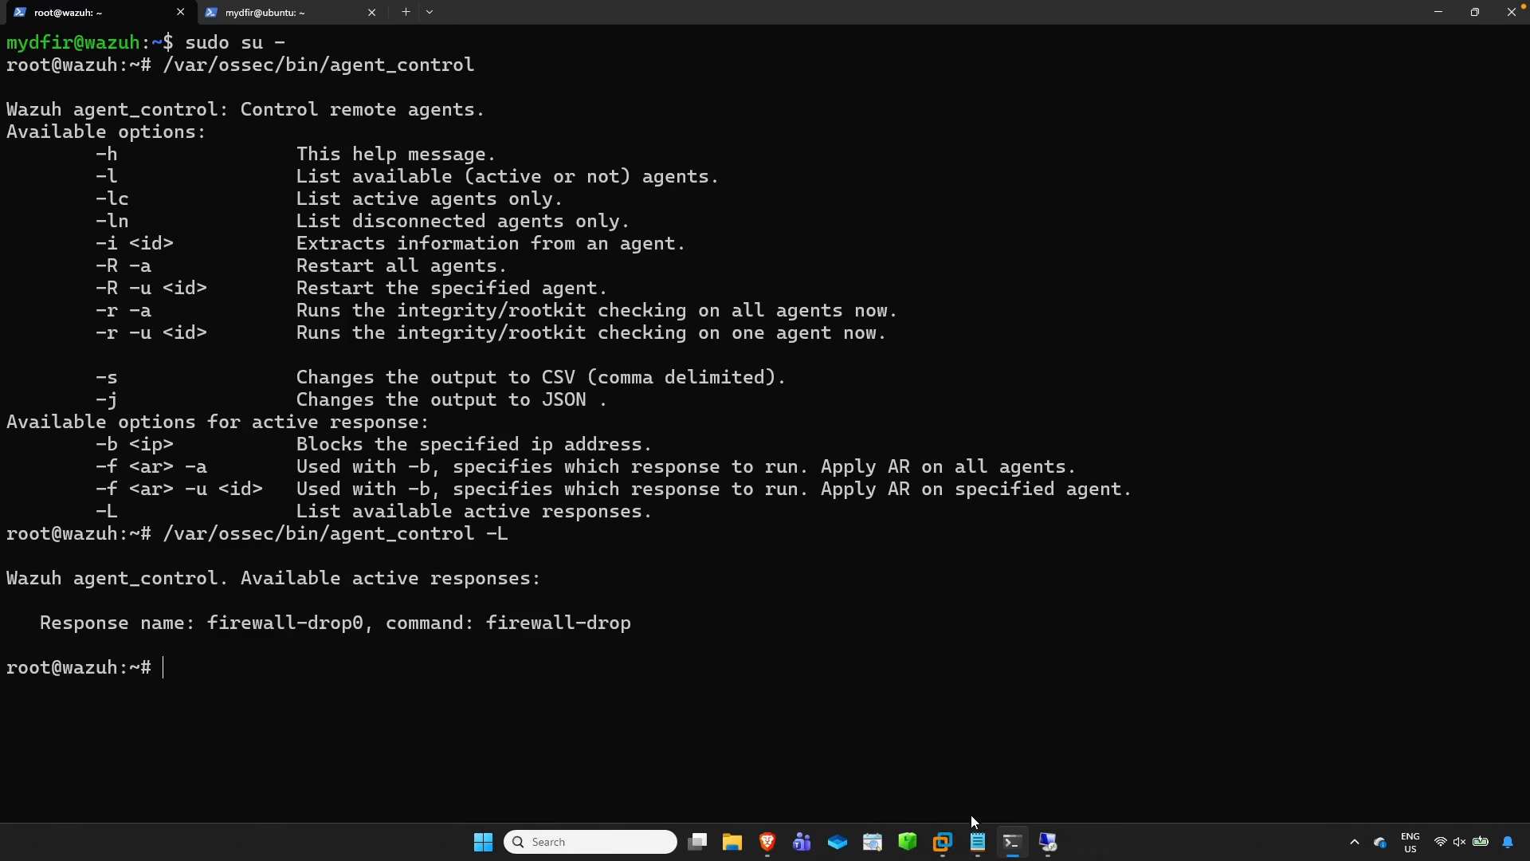
- Switch to the Windows remote desktop, place it side by side with Wazuh Discover, and clear the PowerShell screen
{"action": "left_click", "coordinate": [1049, 842]}
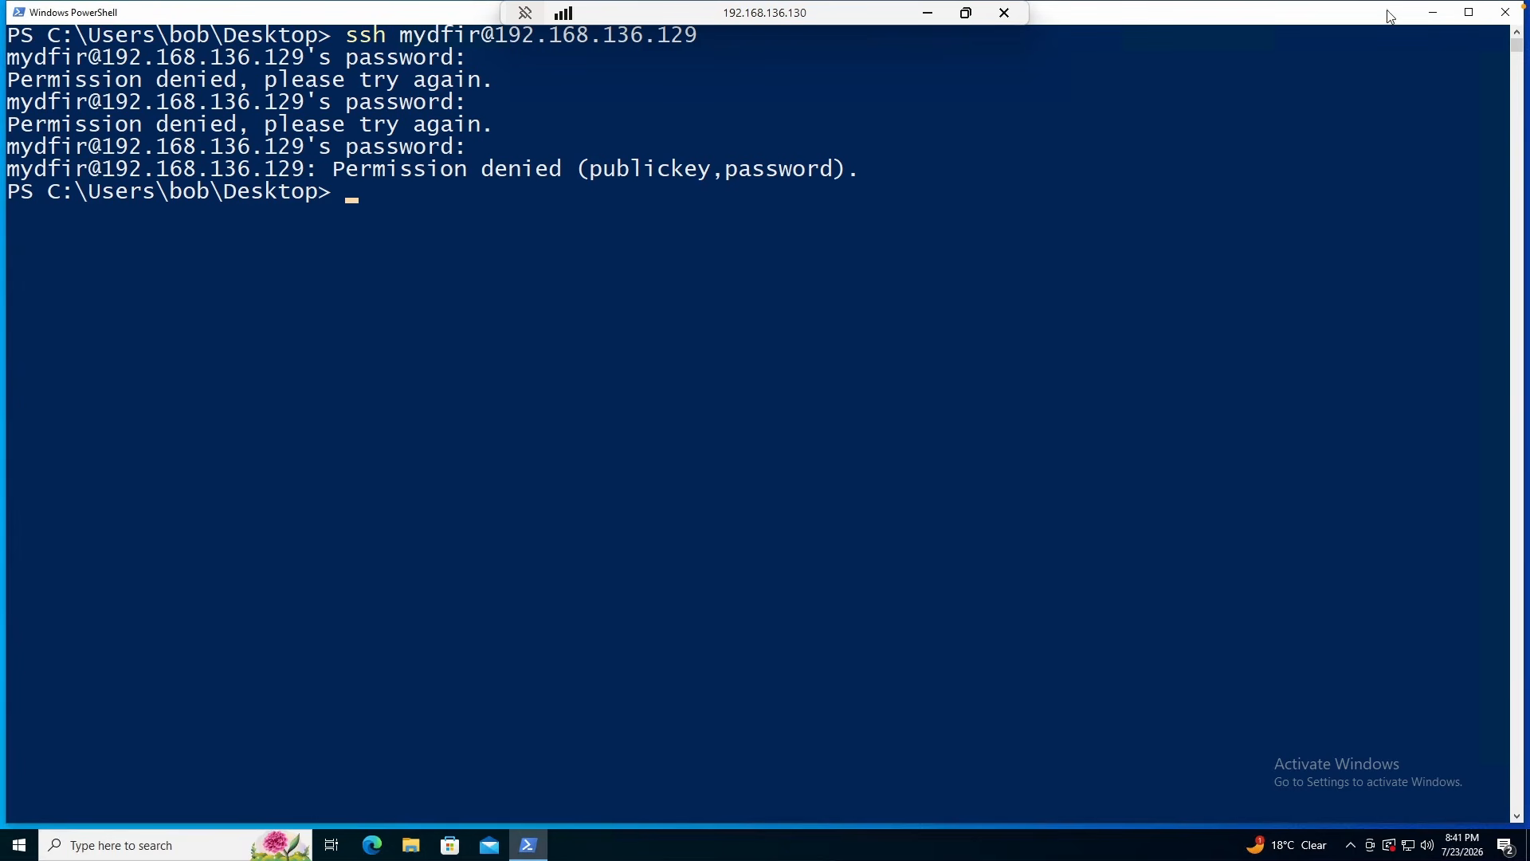
{"action": "left_click", "coordinate": [966, 13]}
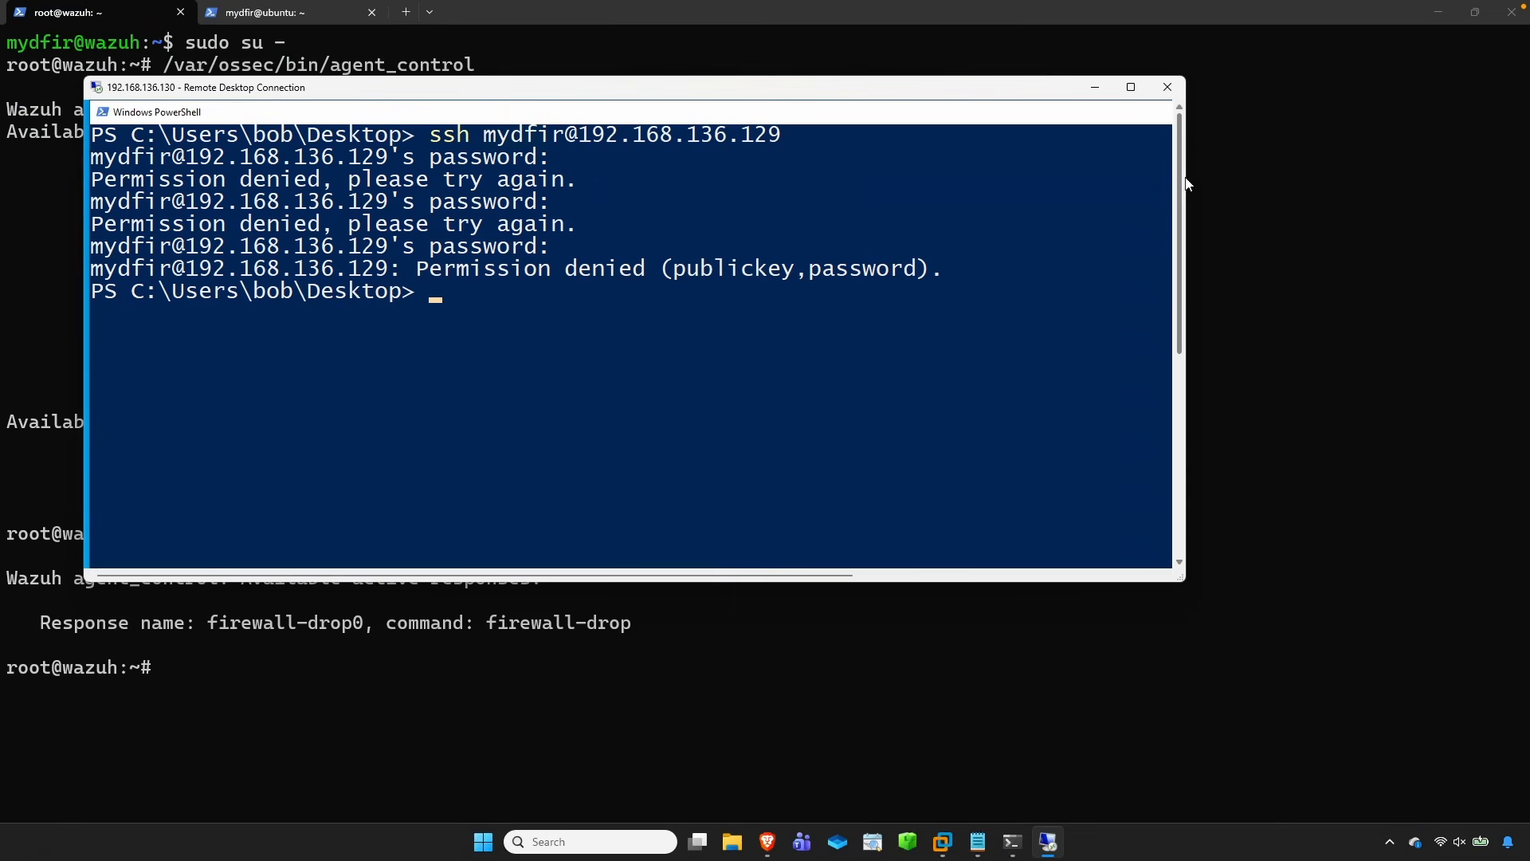
{"action": "left_click_drag", "start_coordinate": [431, 96], "coordinate": [2, 205]}
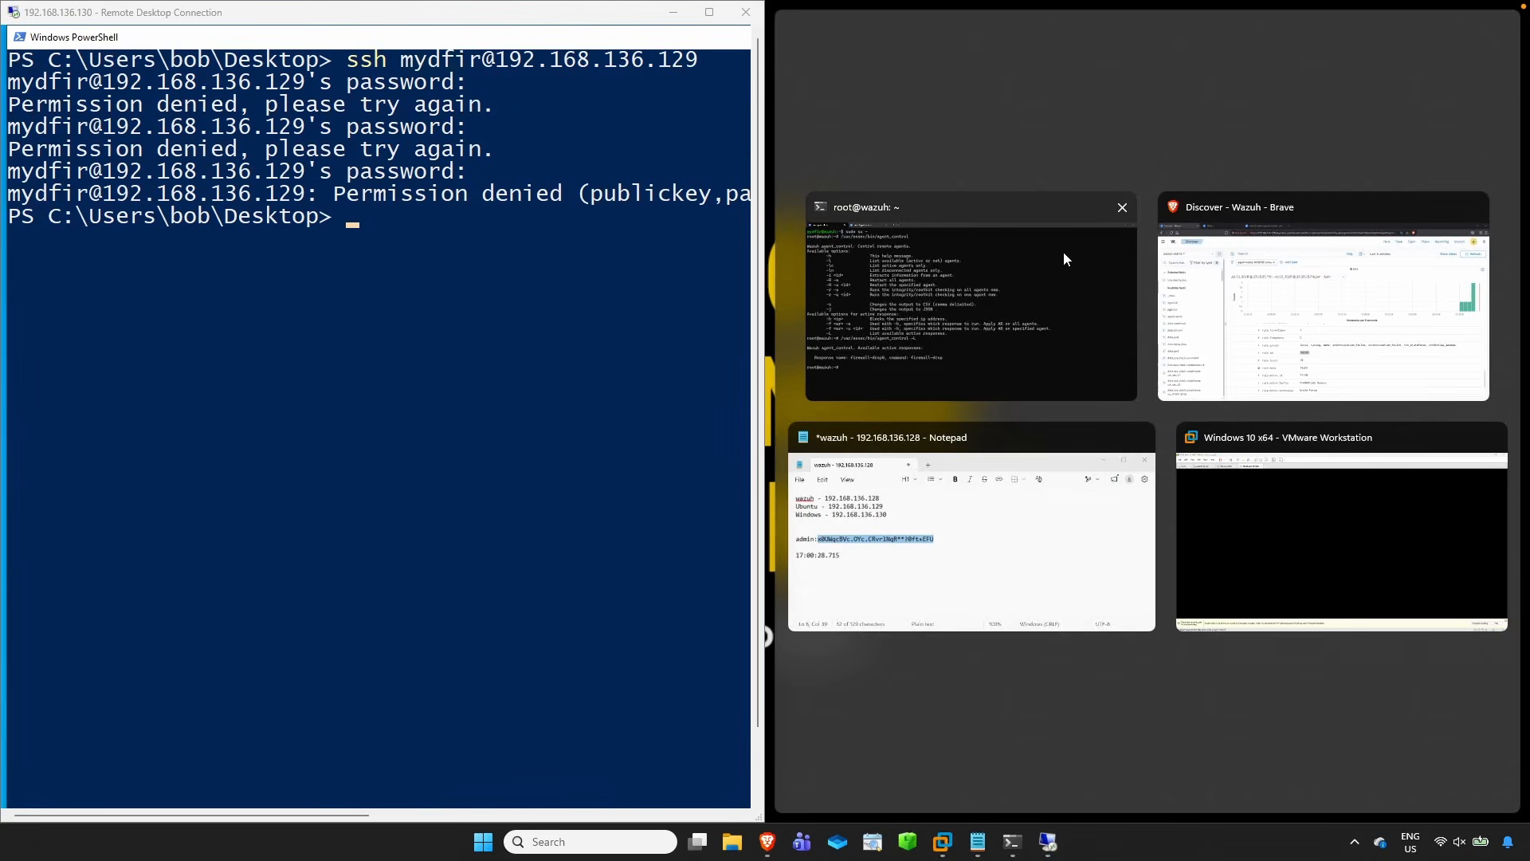
{"action": "left_click", "coordinate": [1157, 288]}
{"action": "type", "text": "clear"}
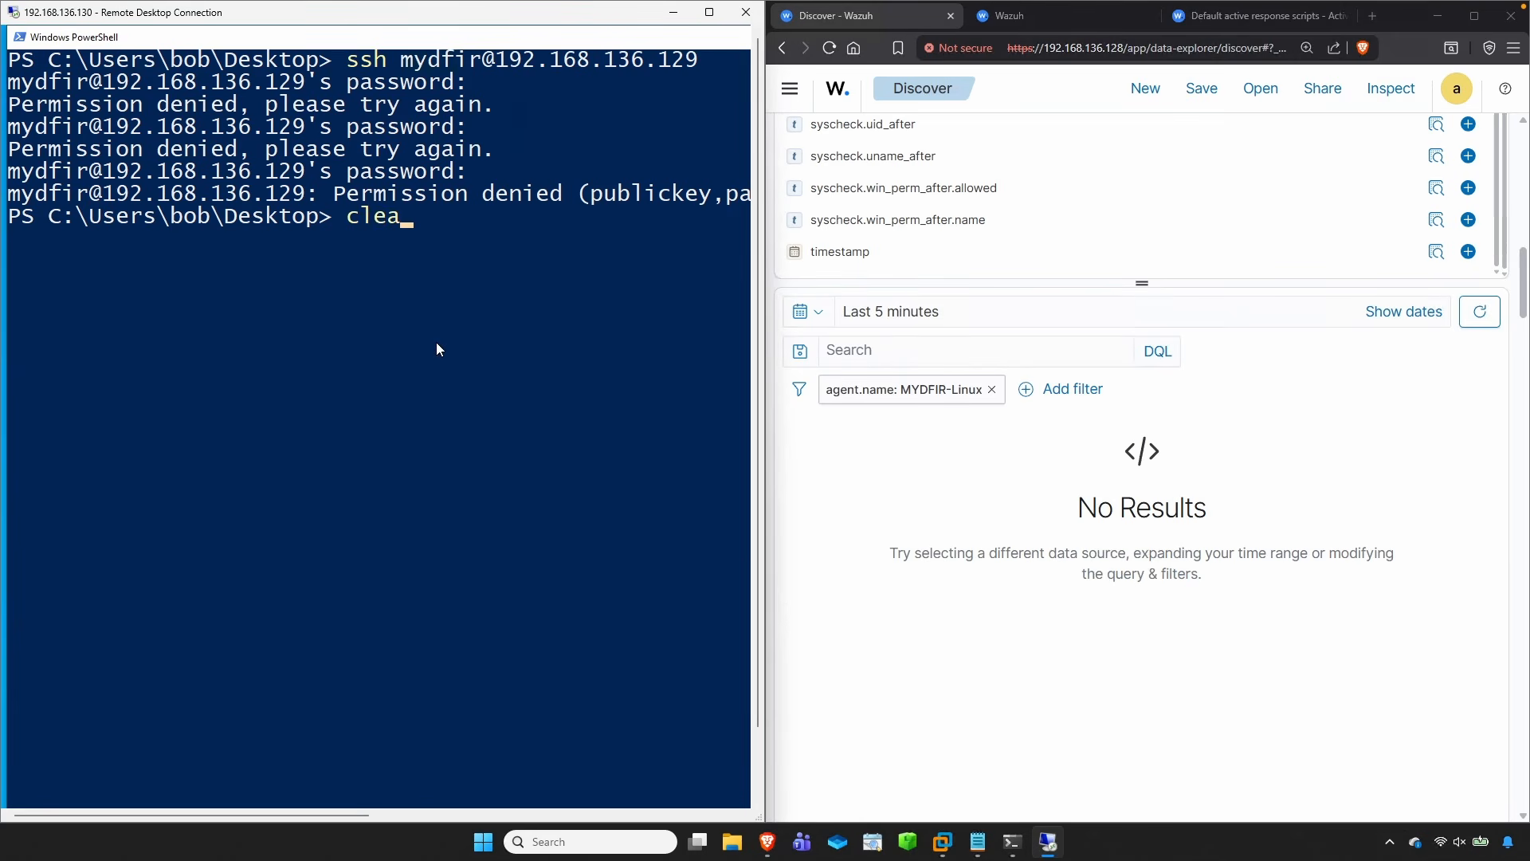
{"action": "key", "text": "Return"}
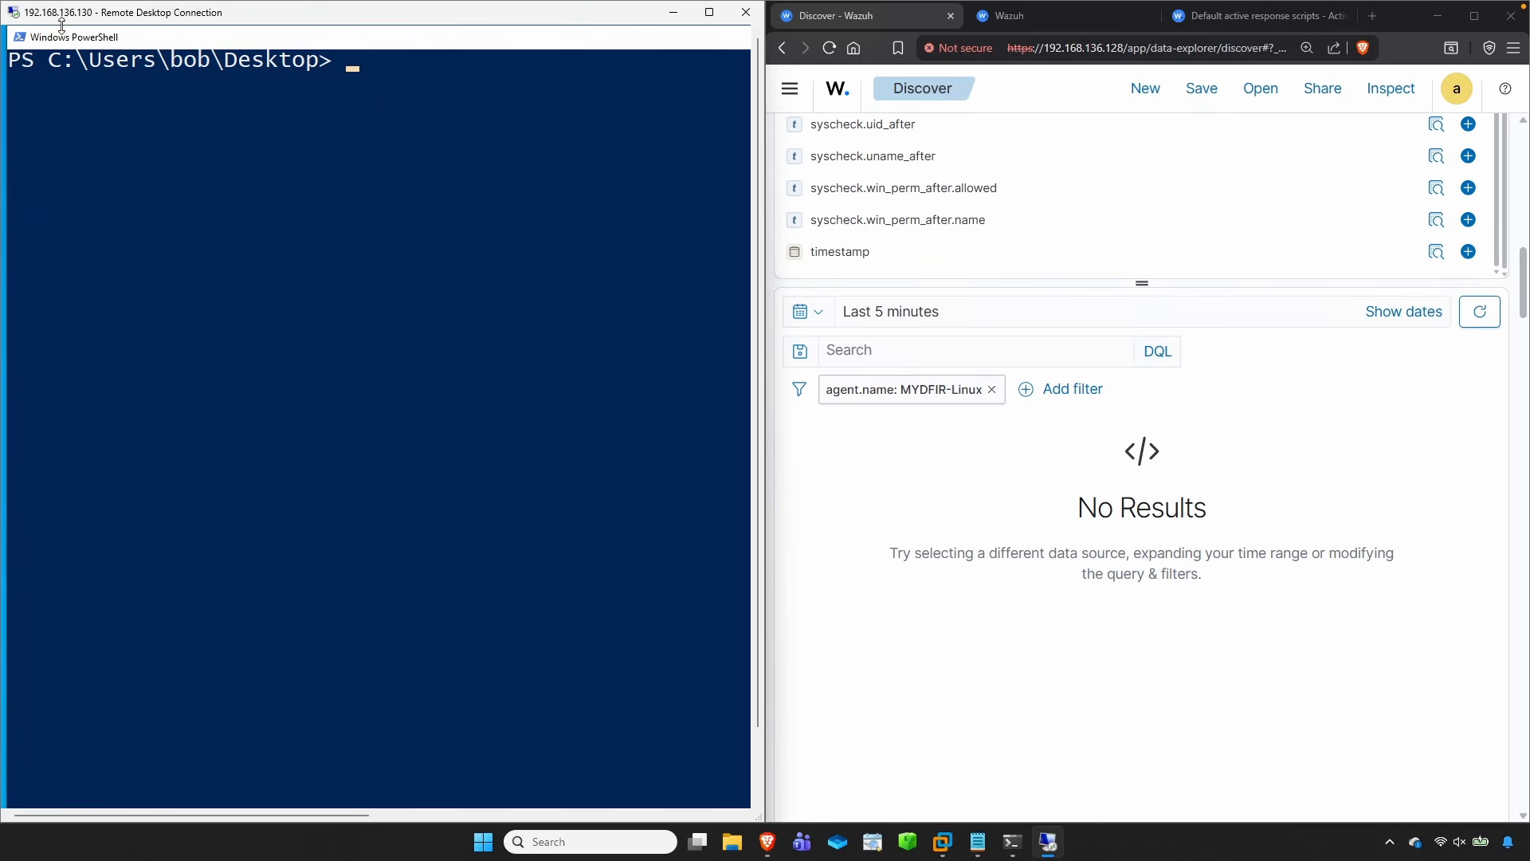
- Test-ping 192.168.136.129 from PowerShell, clear the screen and start a continuous ping with the -t option
{"action": "type", "text": "ping 192.168."}
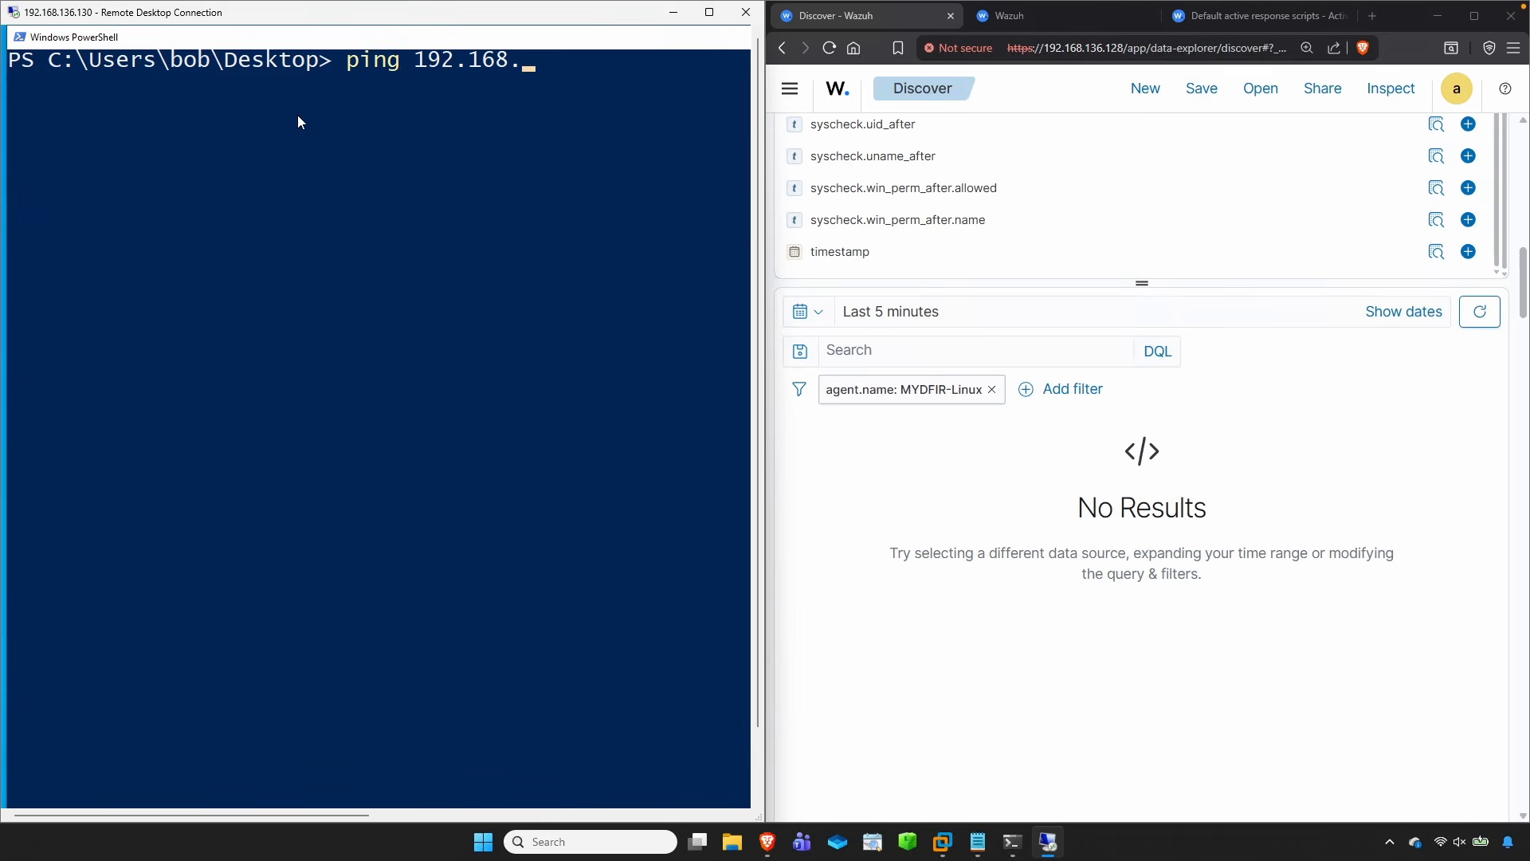
{"action": "type", "text": "136.129"}
{"action": "key", "text": "Return"}
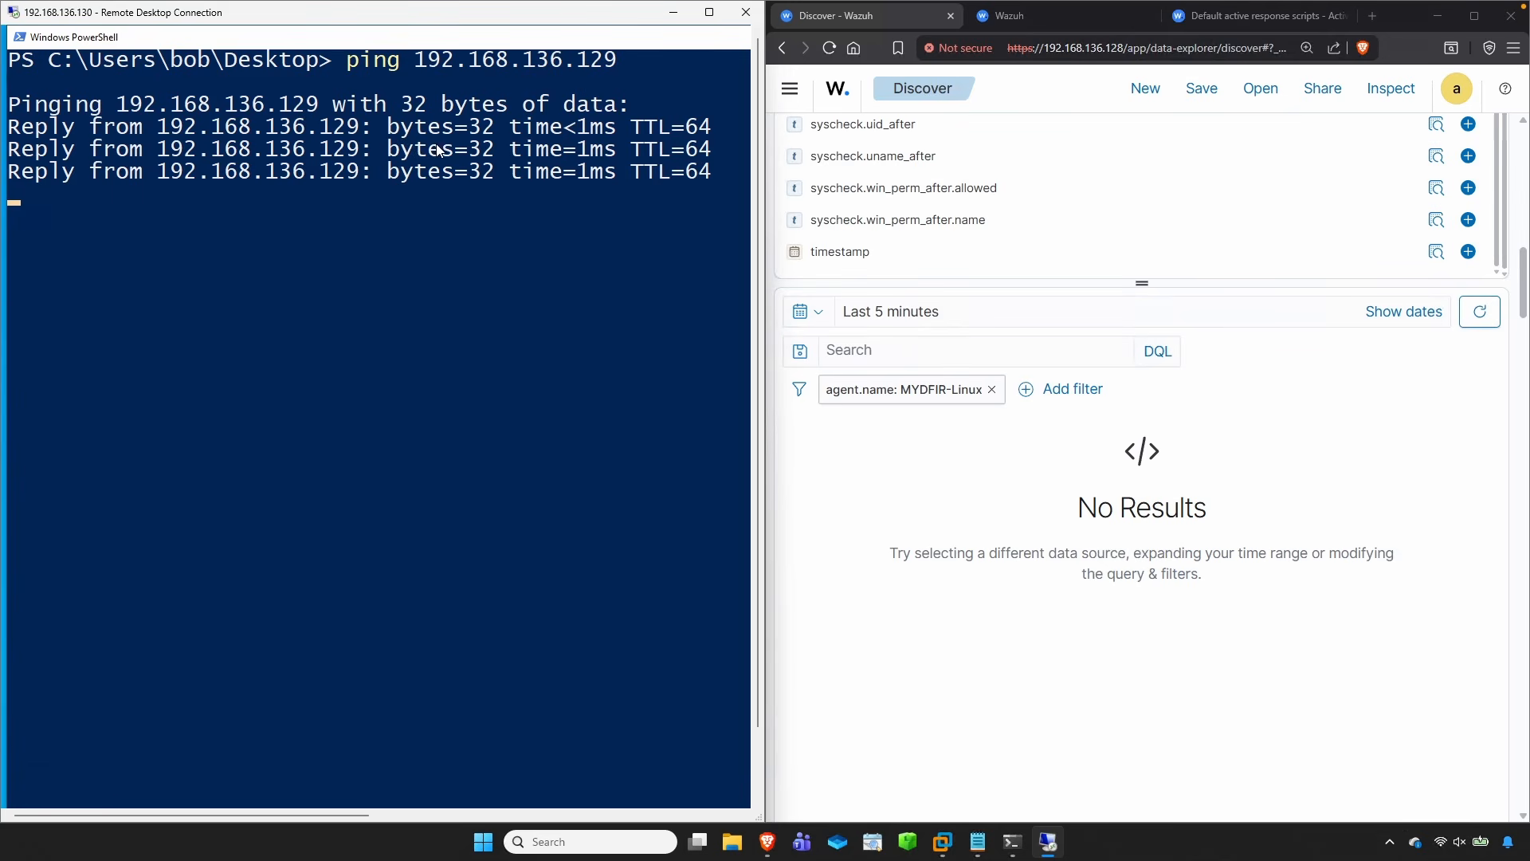
{"action": "type", "text": "cls"}
{"action": "key", "text": "Return"}
{"action": "key", "text": "Up"}
{"action": "key", "text": "Up"}
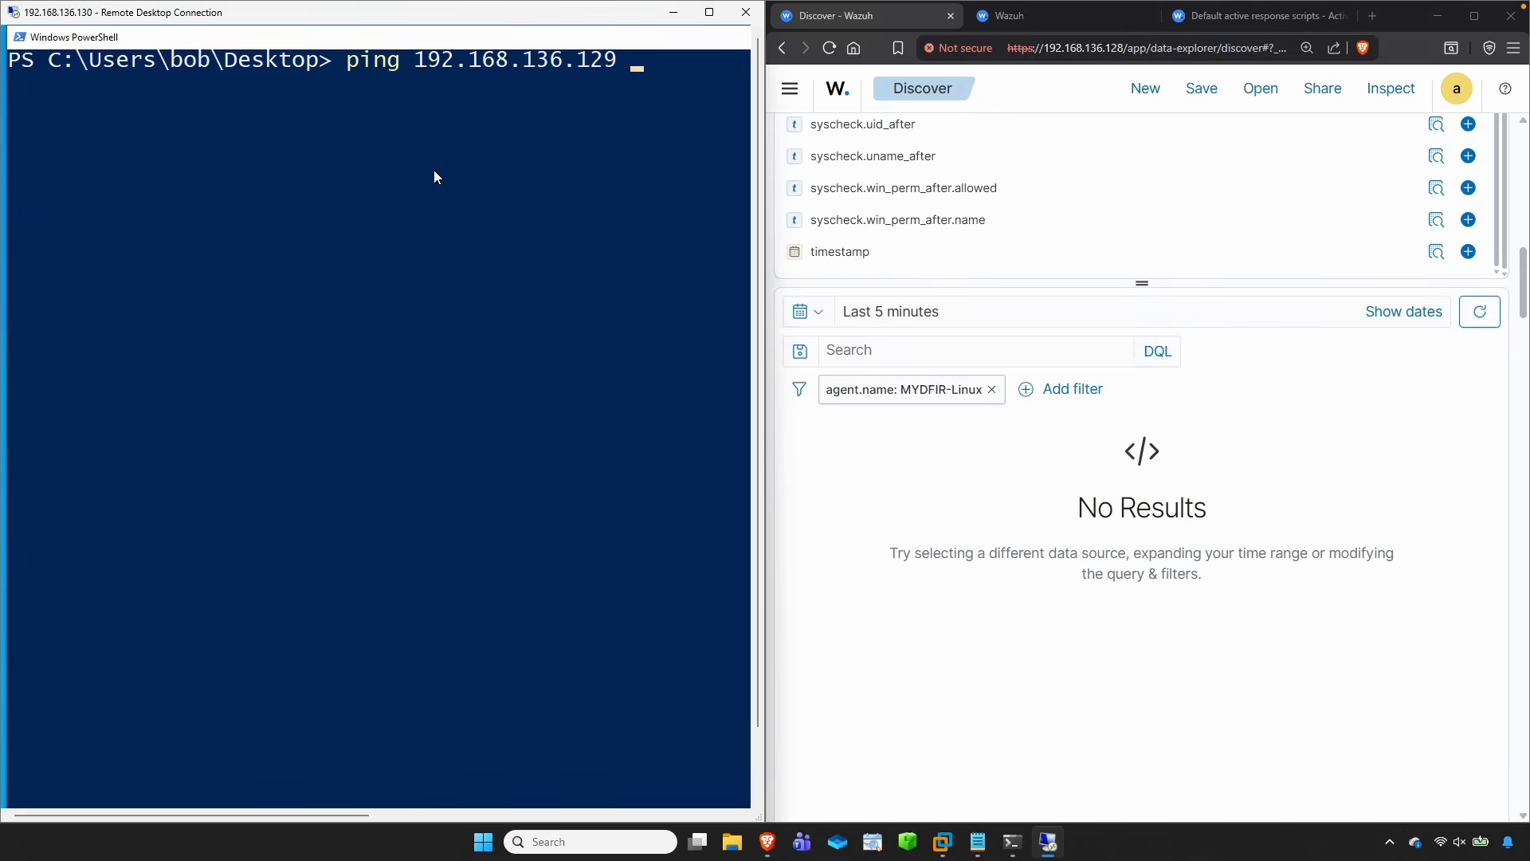
{"action": "type", "text": "-t"}
{"action": "key", "text": "Return"}
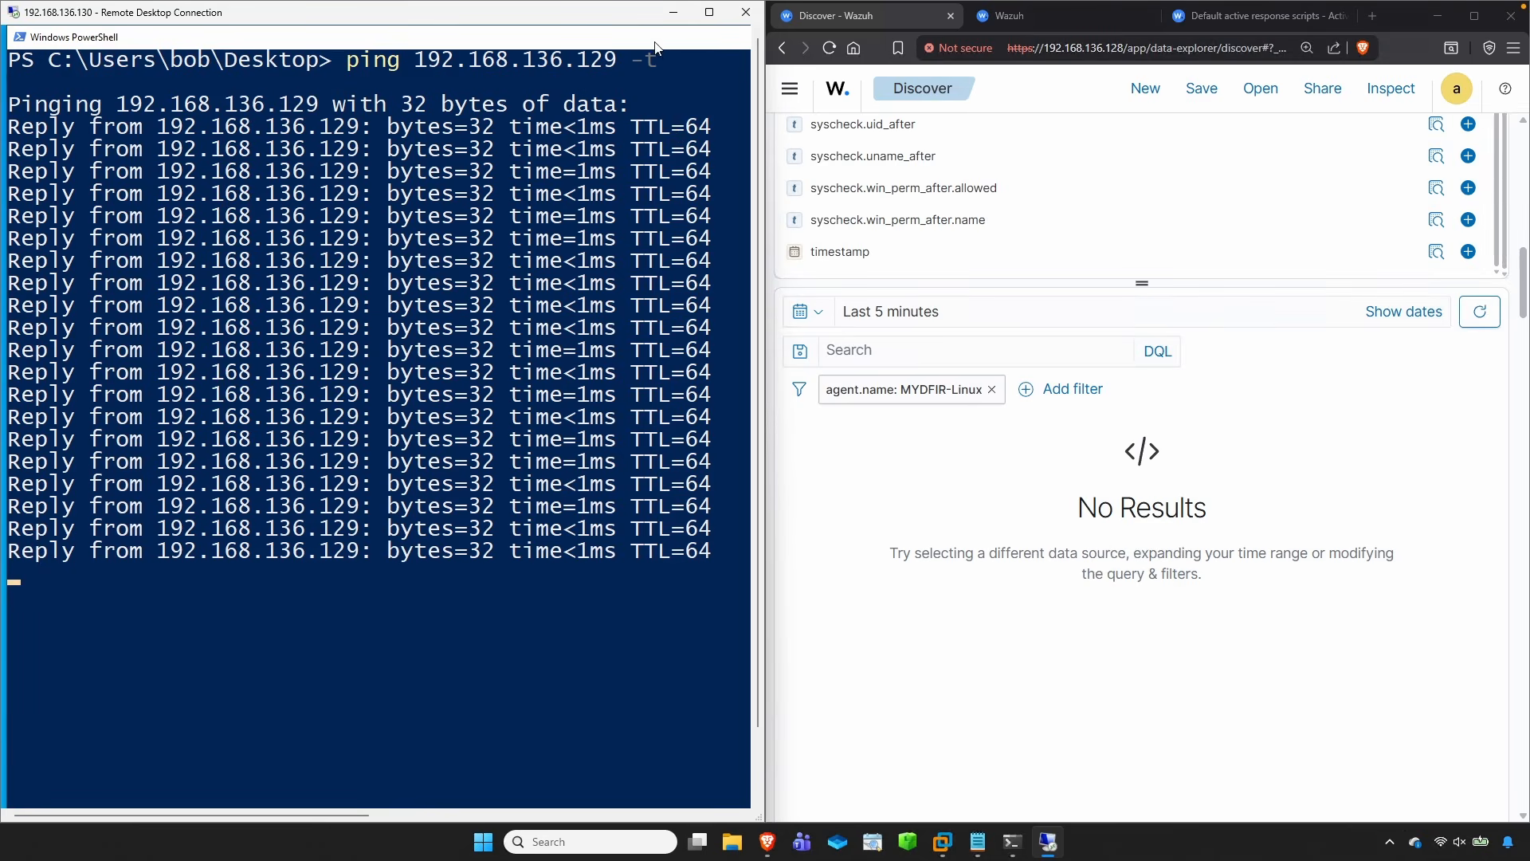
- Shift the ping window aside and open a second PowerShell window from the remote desktop
{"action": "left_click_drag", "start_coordinate": [649, 40], "coordinate": [673, 111]}
{"action": "right_click", "coordinate": [424, 57]}
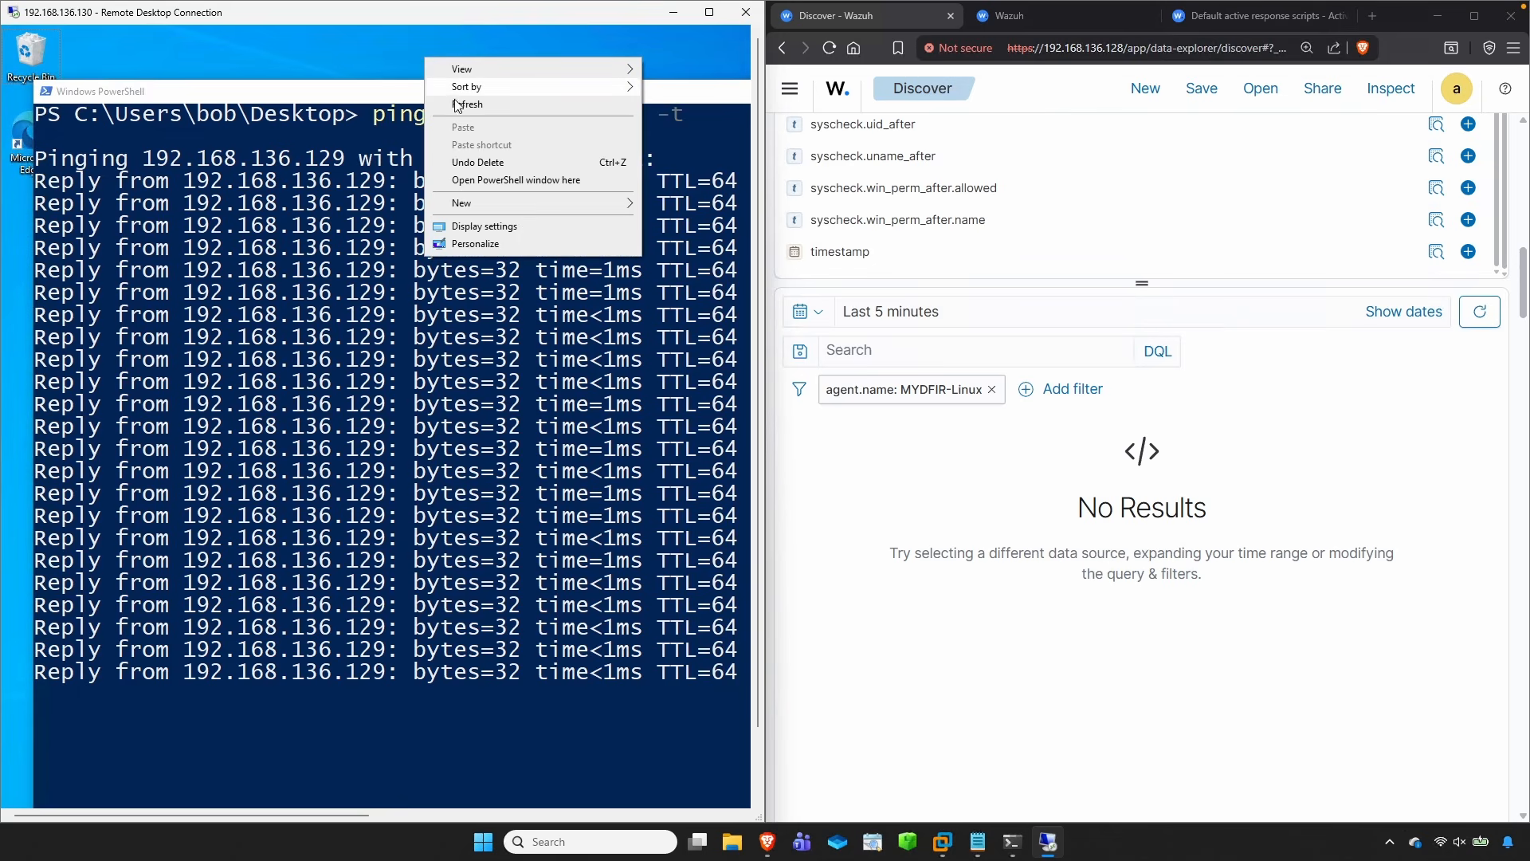
{"action": "left_click", "coordinate": [478, 180]}
{"action": "left_click_drag", "start_coordinate": [390, 64], "coordinate": [329, 70]}
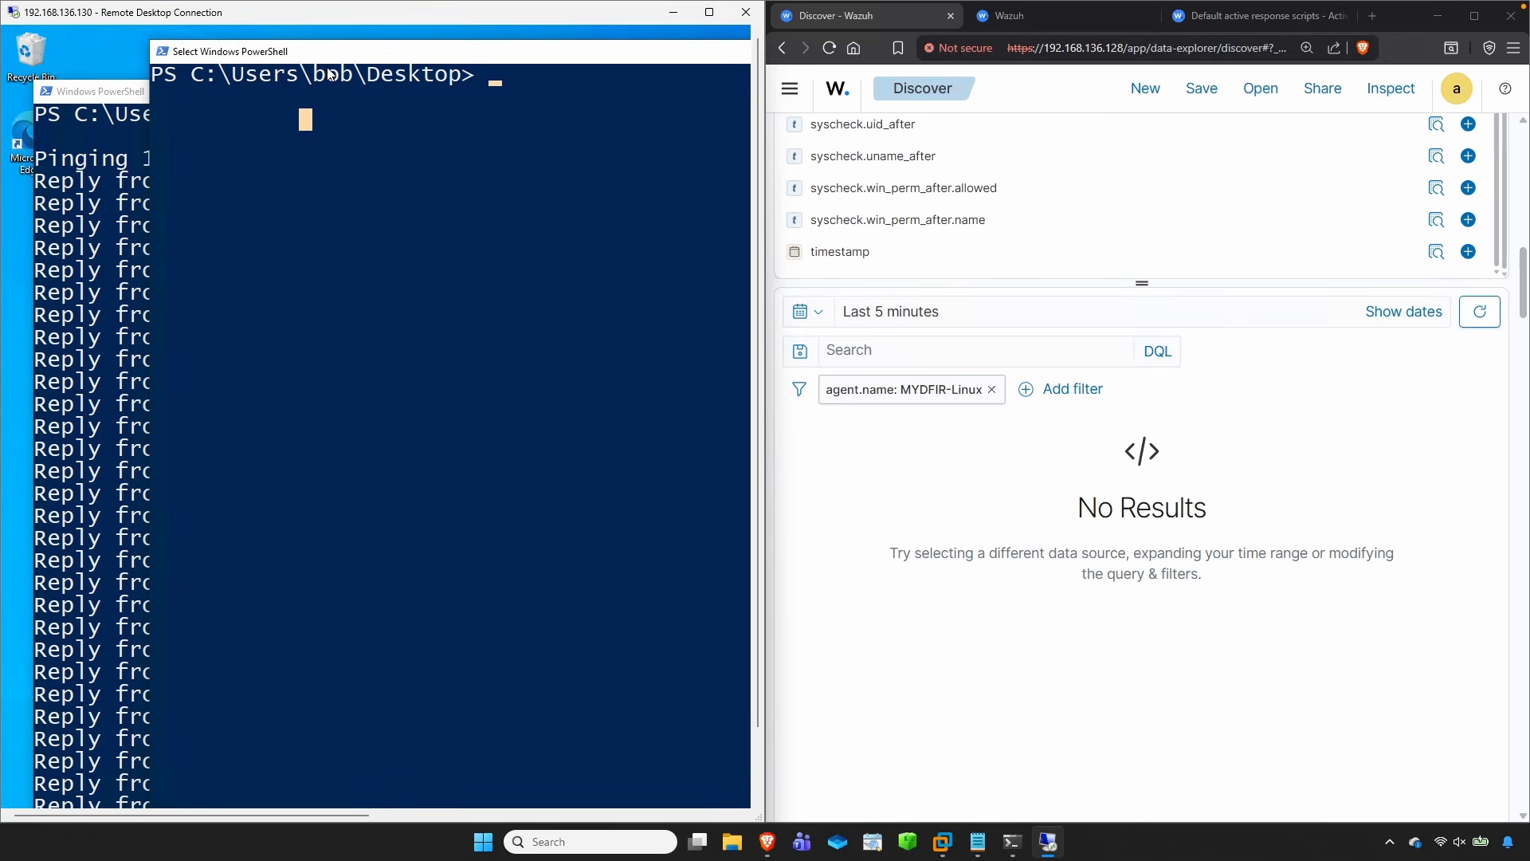
{"action": "type", "text": "ssh mydfir"}
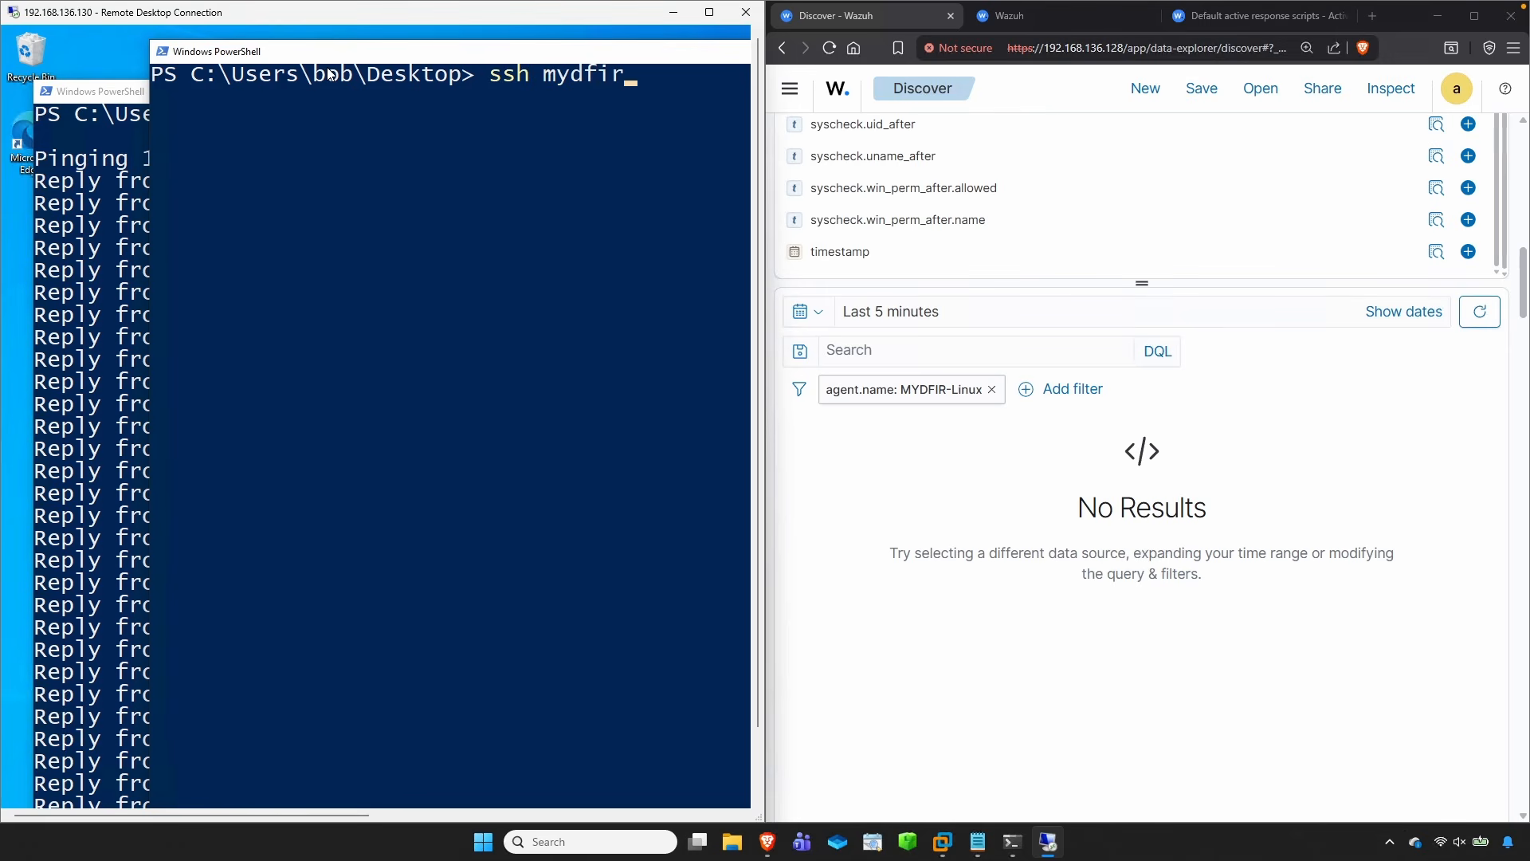
{"action": "type", "text": "@192.168."}
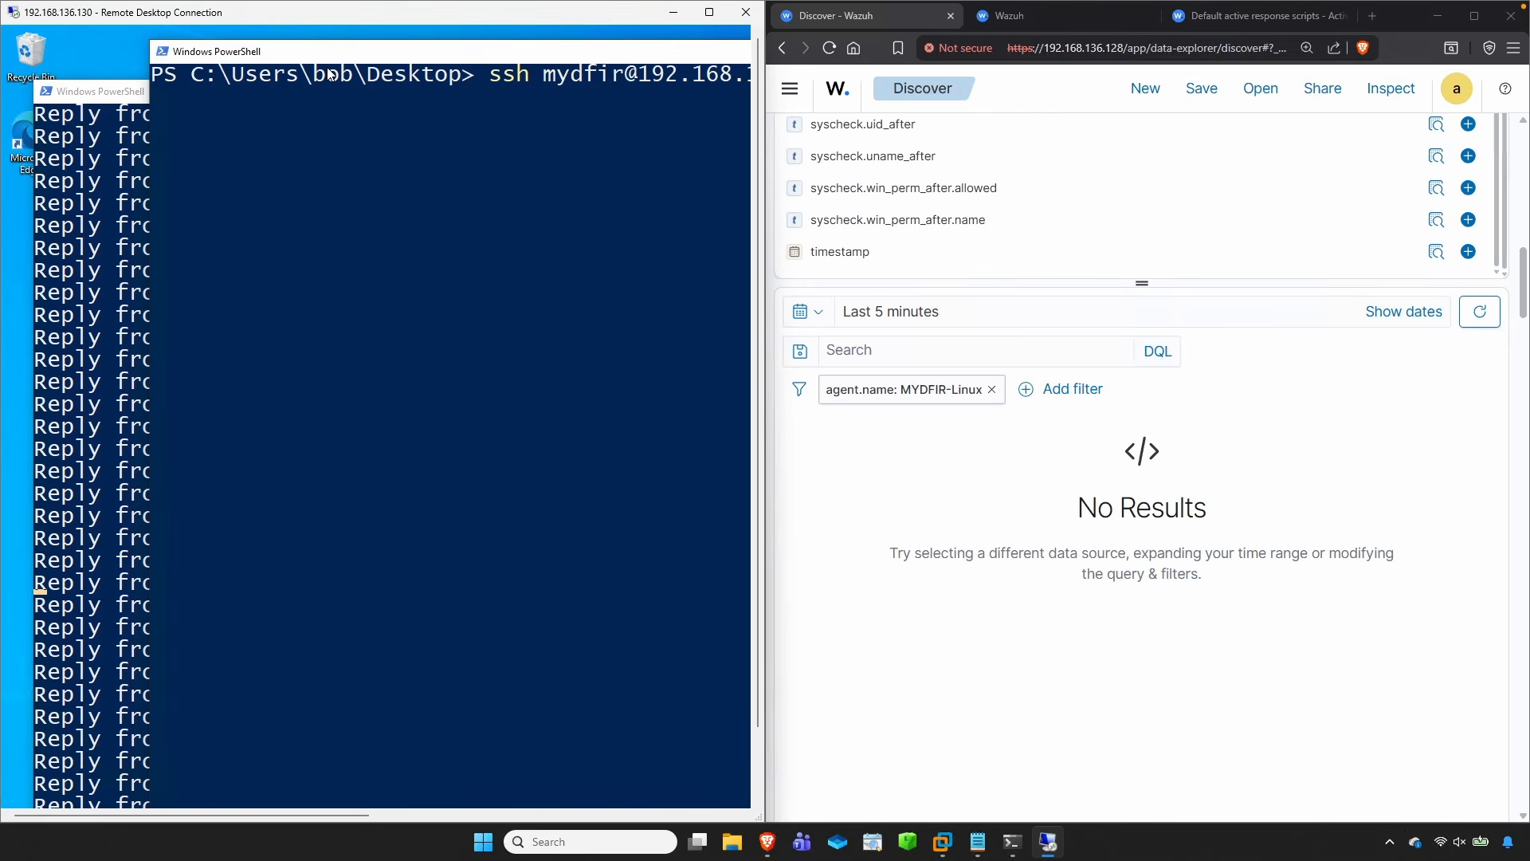
{"action": "left_click_drag", "start_coordinate": [327, 55], "coordinate": [212, 57]}
{"action": "left_click_drag", "start_coordinate": [528, 77], "coordinate": [622, 97]}
{"action": "right_click", "coordinate": [550, 212]}
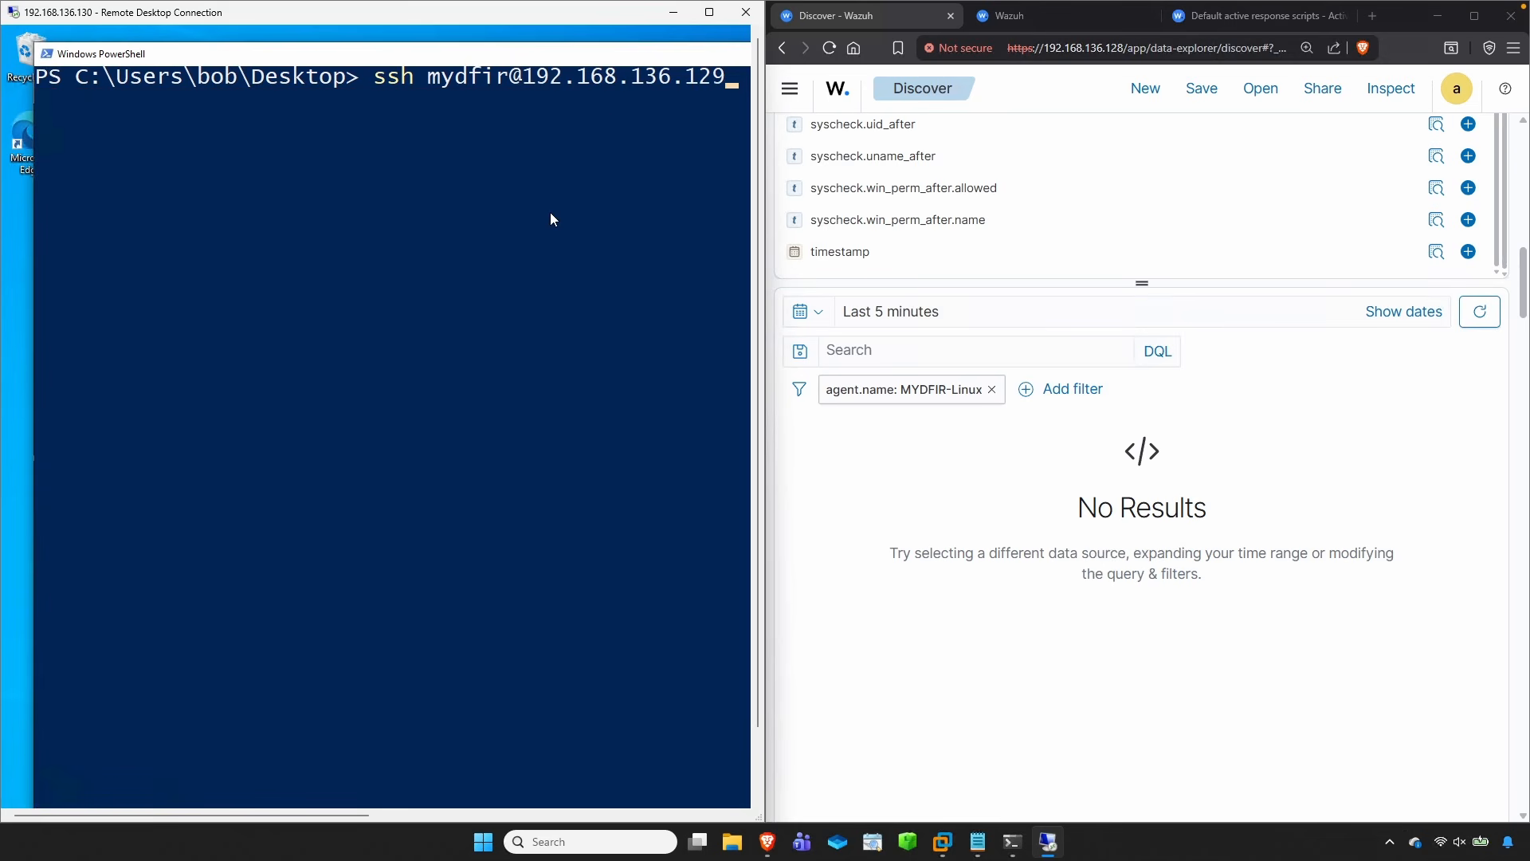
{"action": "key", "text": "Return"}
{"action": "key", "text": "Return"}
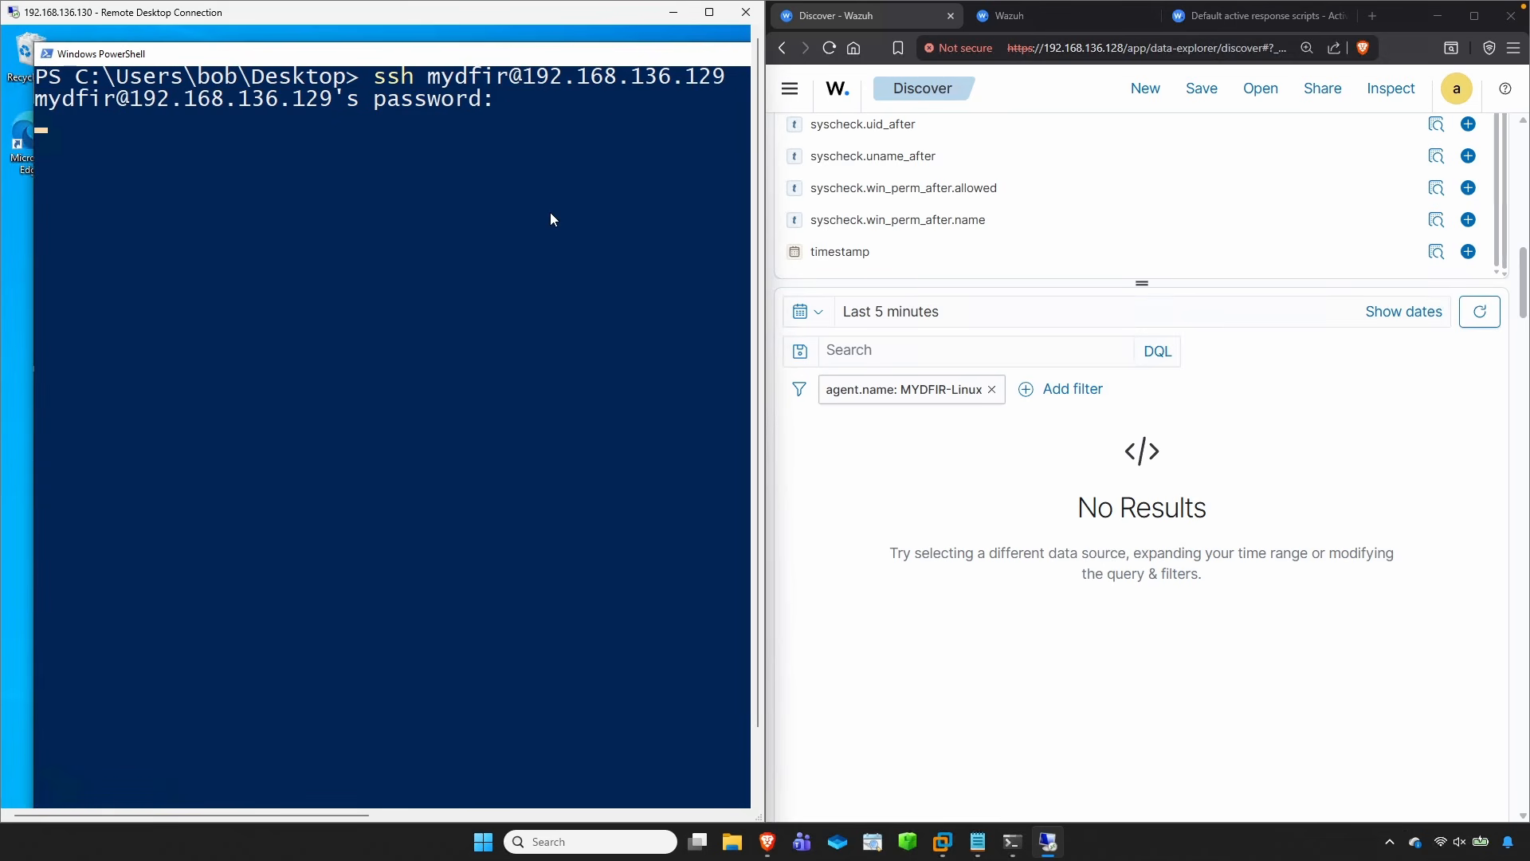
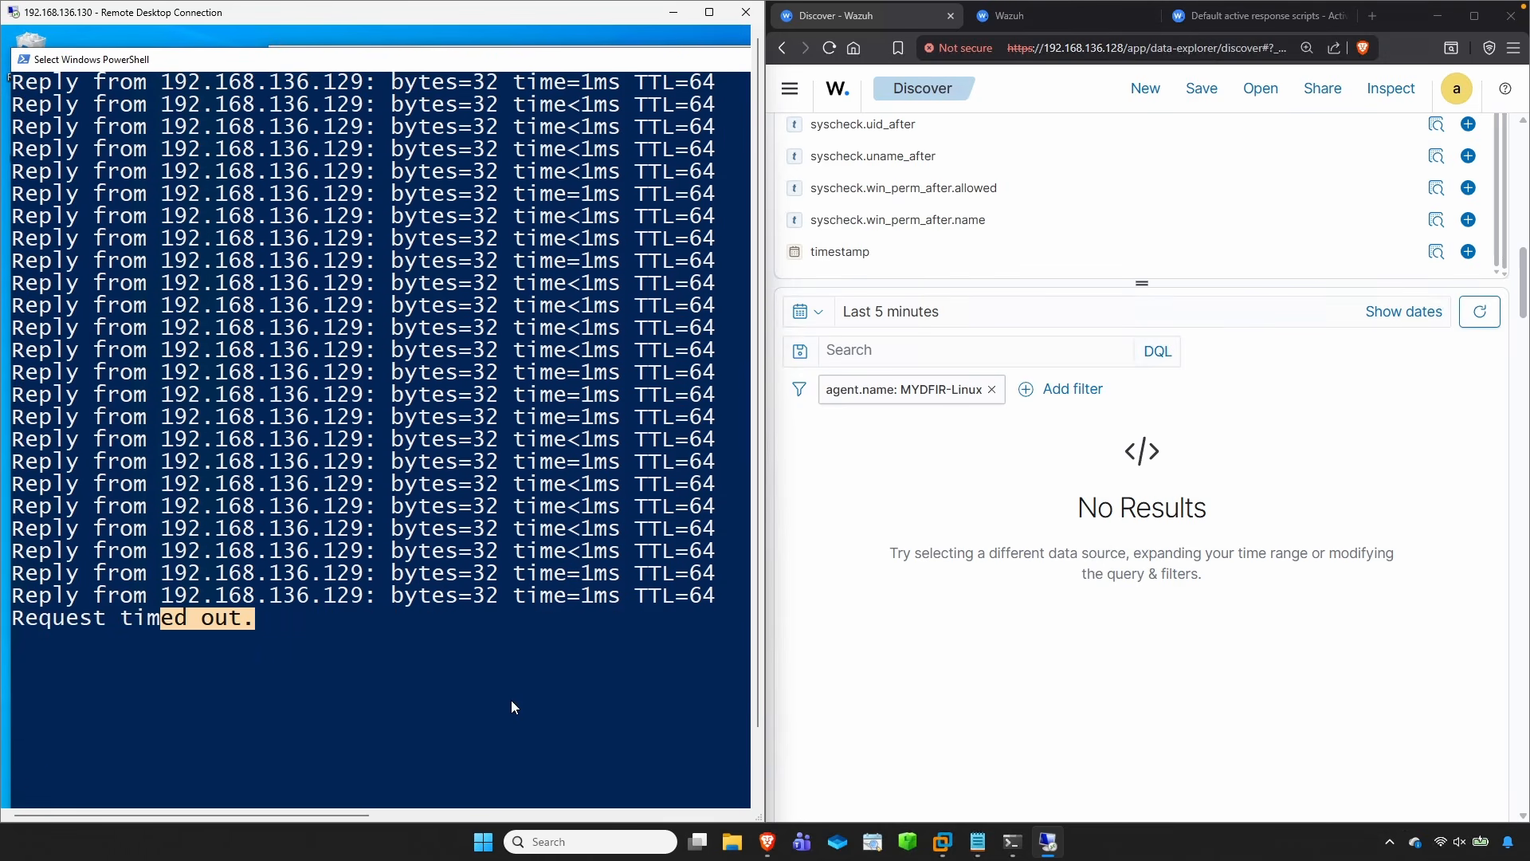
- Examine the continuous ping output to check whether 192.168.136.129 still answers
{"action": "left_click", "coordinate": [508, 707]}
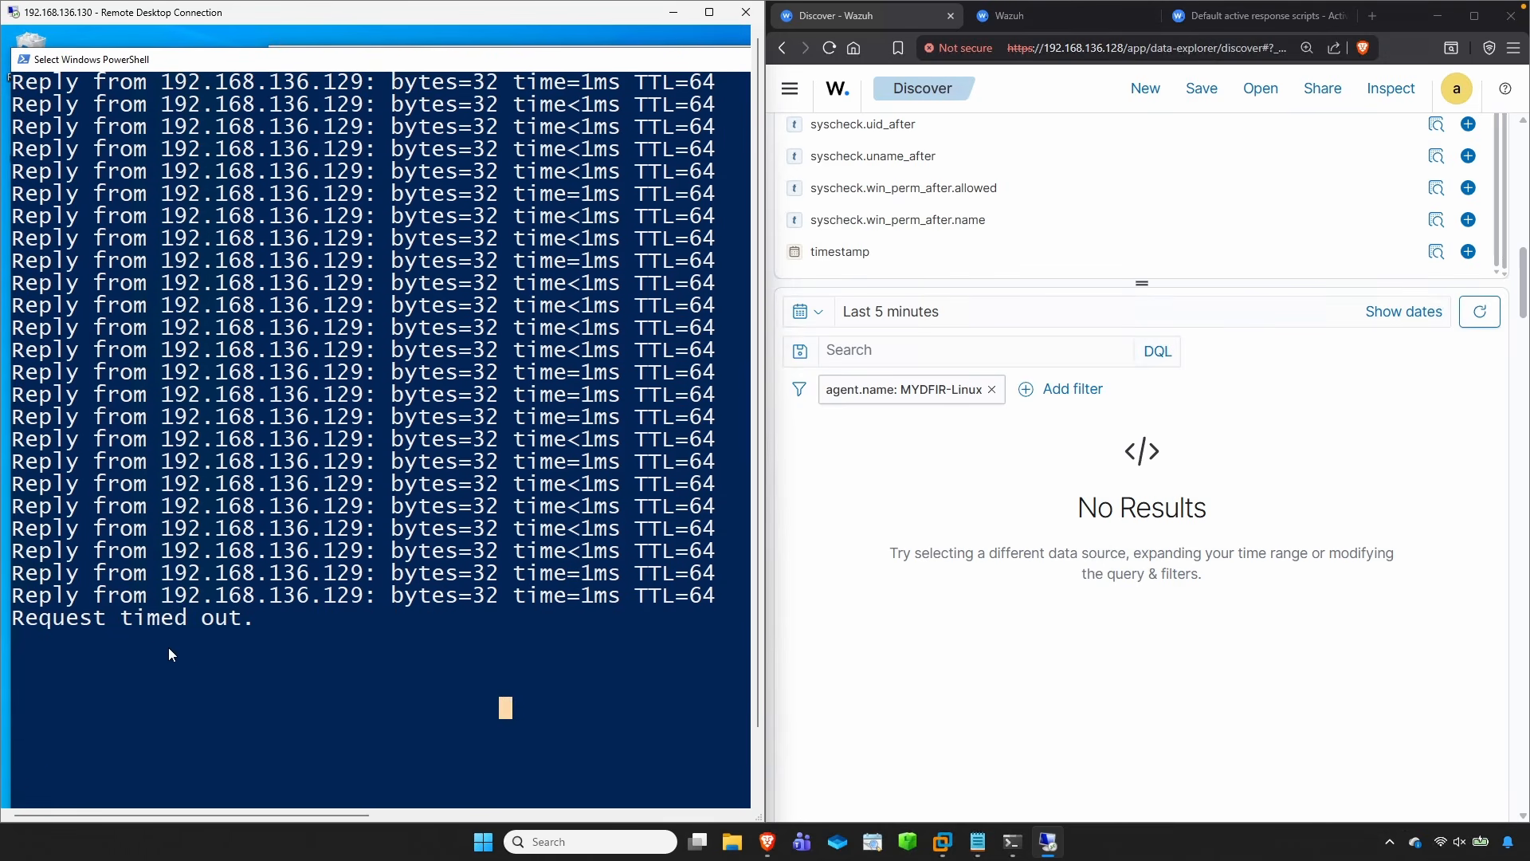
{"action": "left_click_drag", "start_coordinate": [116, 623], "coordinate": [459, 580]}
{"action": "left_click", "coordinate": [438, 619]}
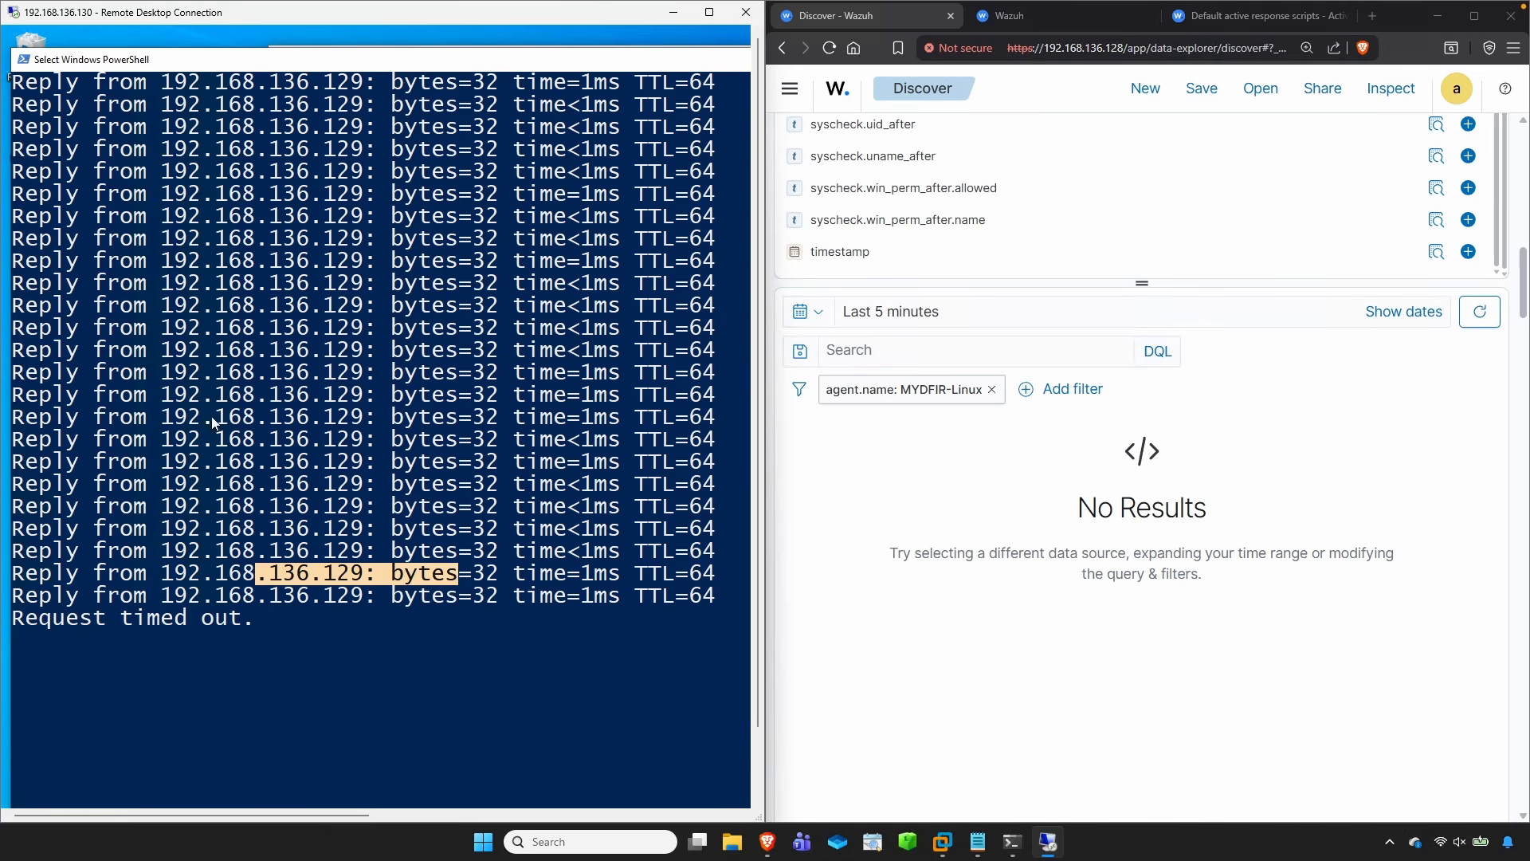
{"action": "left_click", "coordinate": [468, 369]}
- Switch to Wazuh Discover and review the latest MYDFIR-Linux alerts for multiple SSH login failures and the firewall-drop response
{"action": "left_click", "coordinate": [1234, 518]}
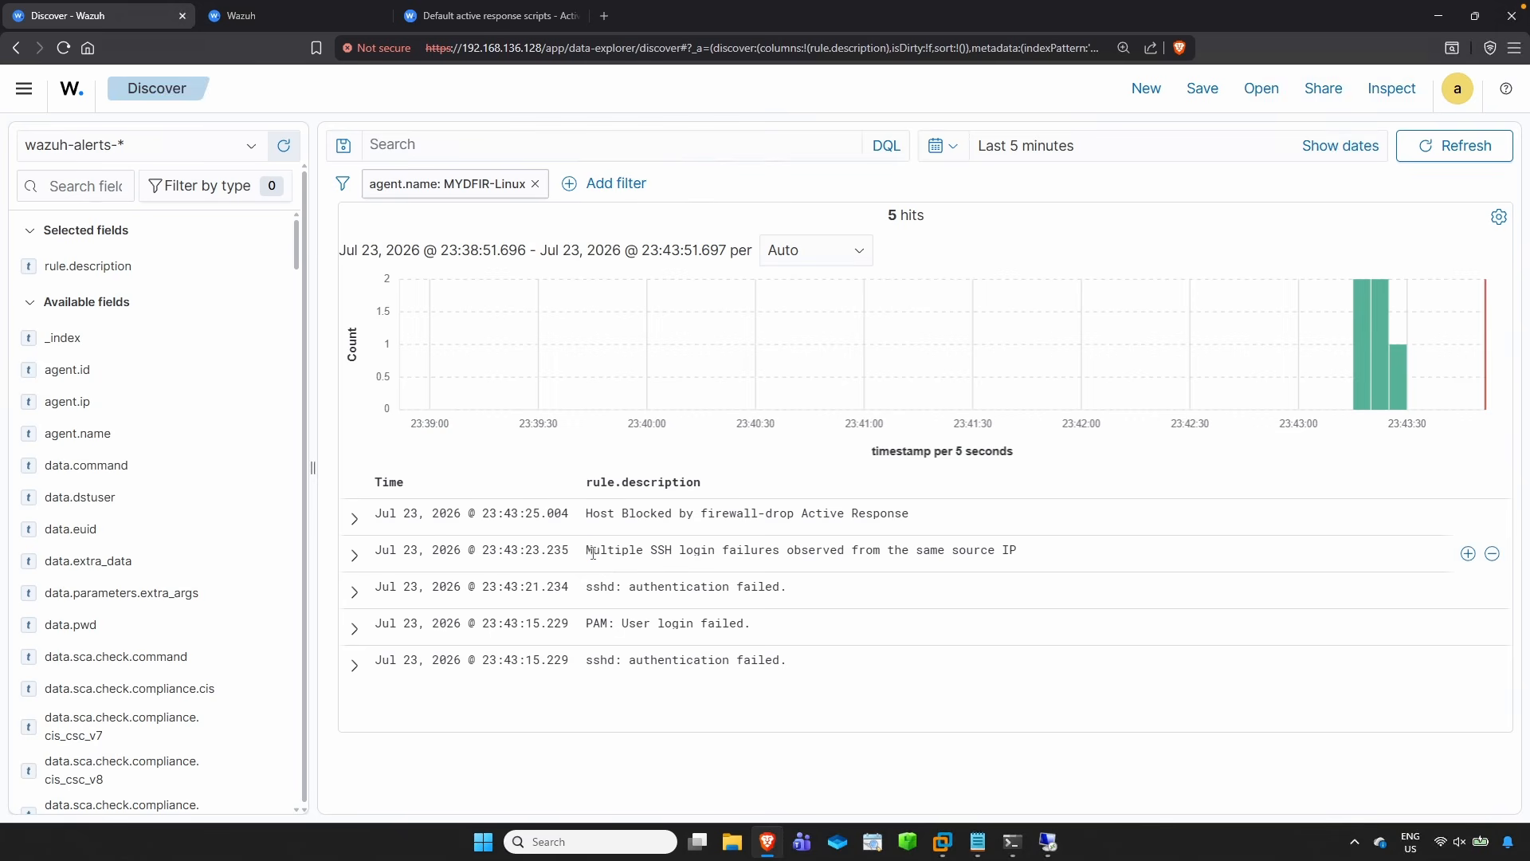
{"action": "left_click_drag", "start_coordinate": [586, 552], "coordinate": [1017, 556]}
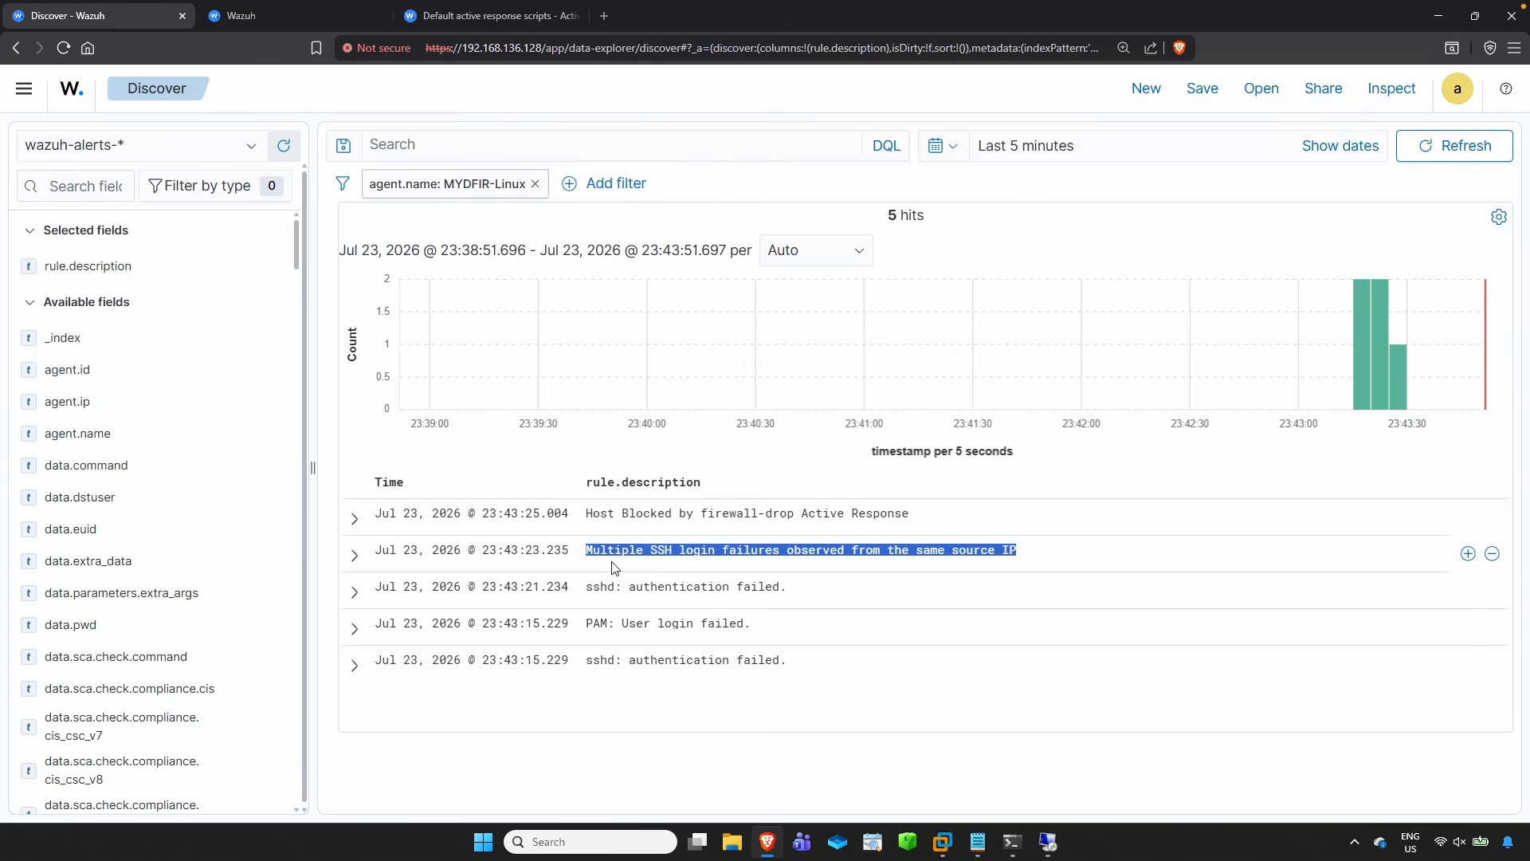
{"action": "left_click", "coordinate": [797, 573]}
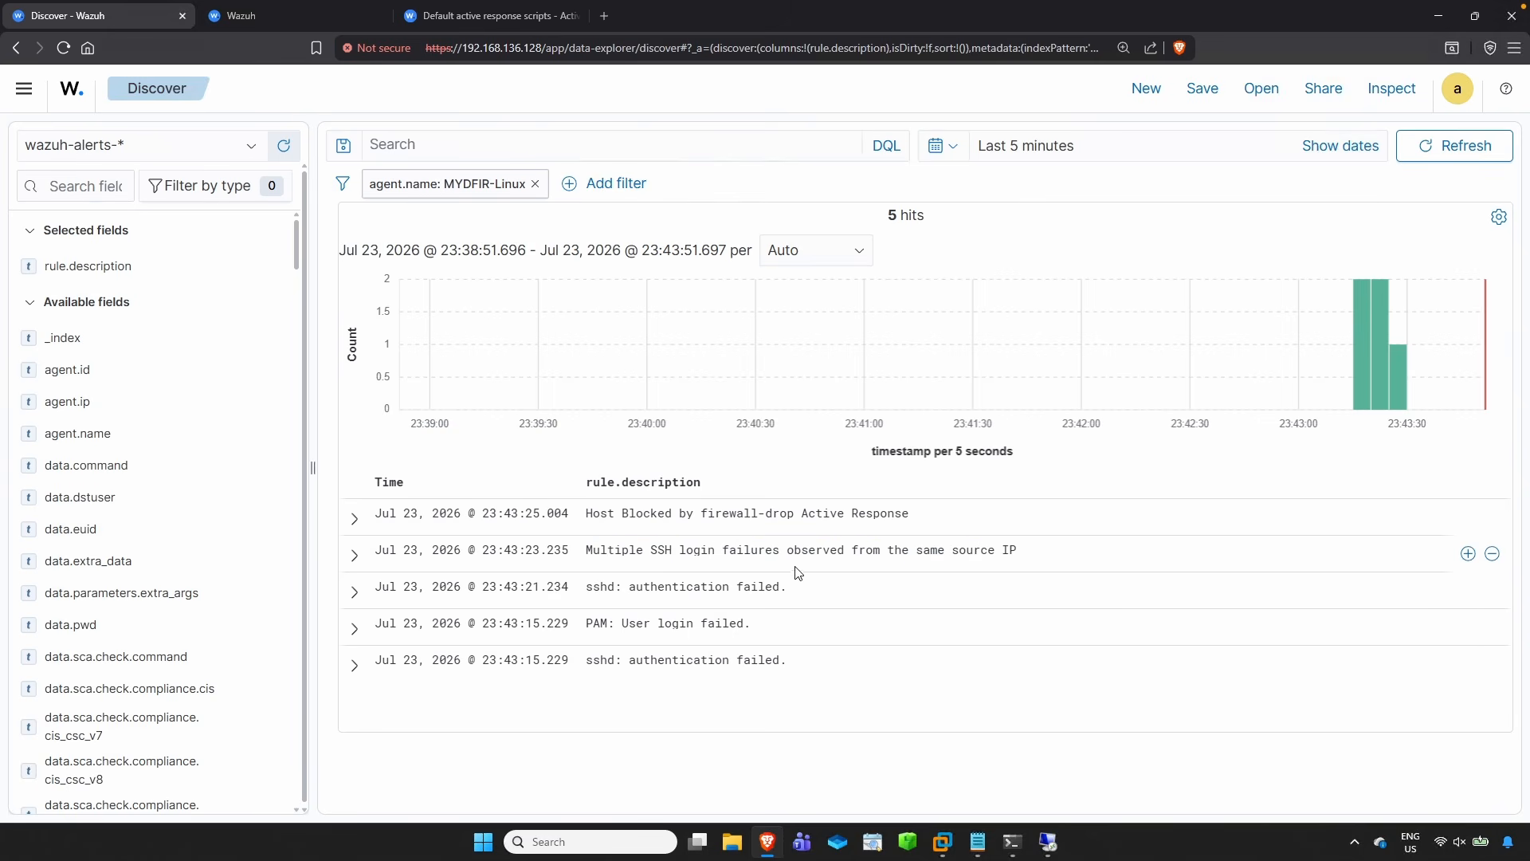
{"action": "triple_click", "coordinate": [592, 519]}
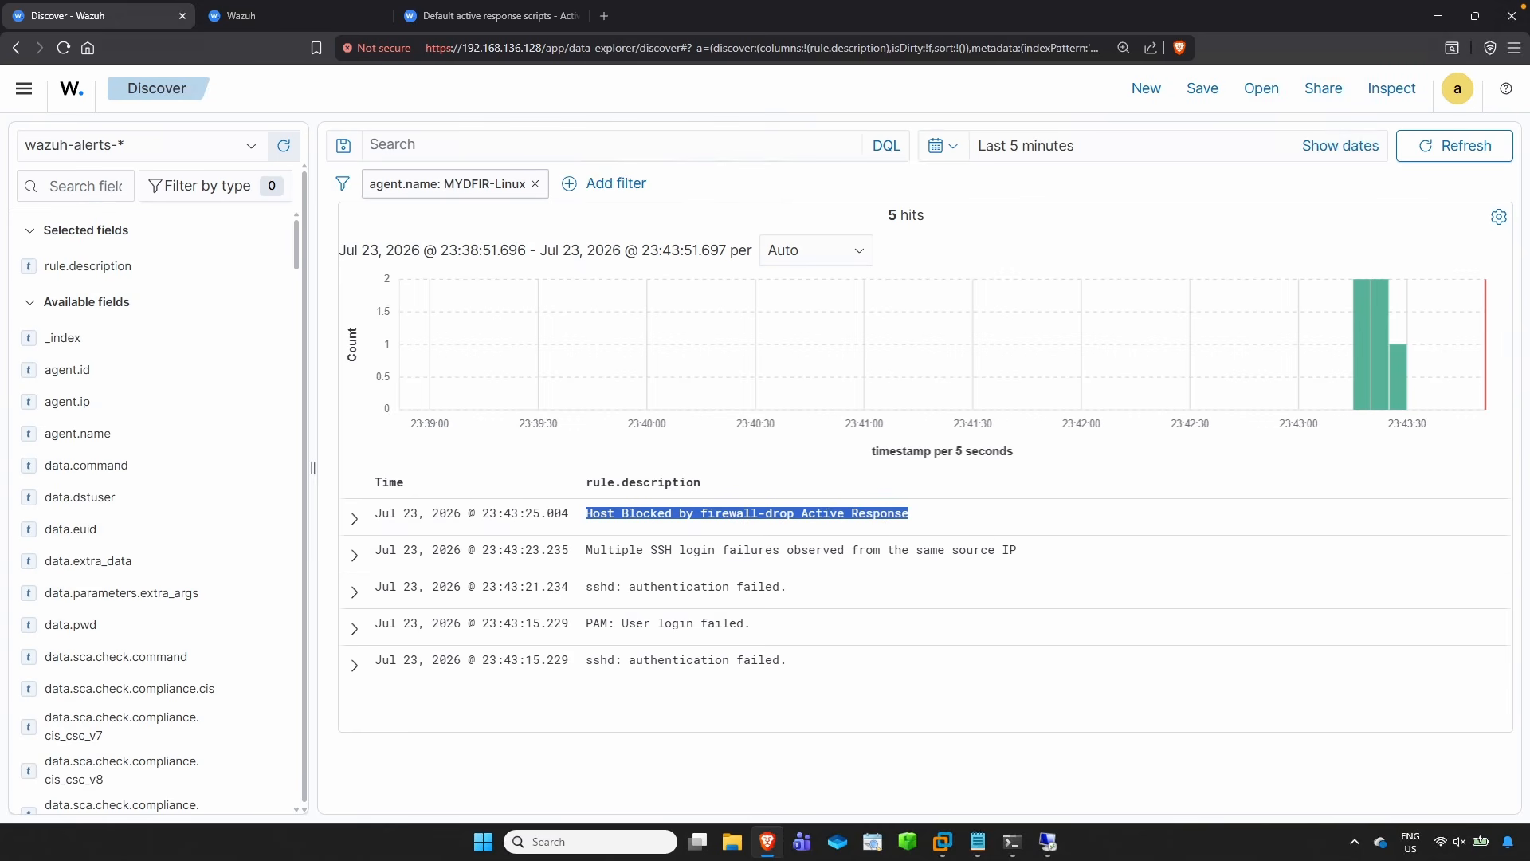
{"action": "left_click", "coordinate": [794, 764]}
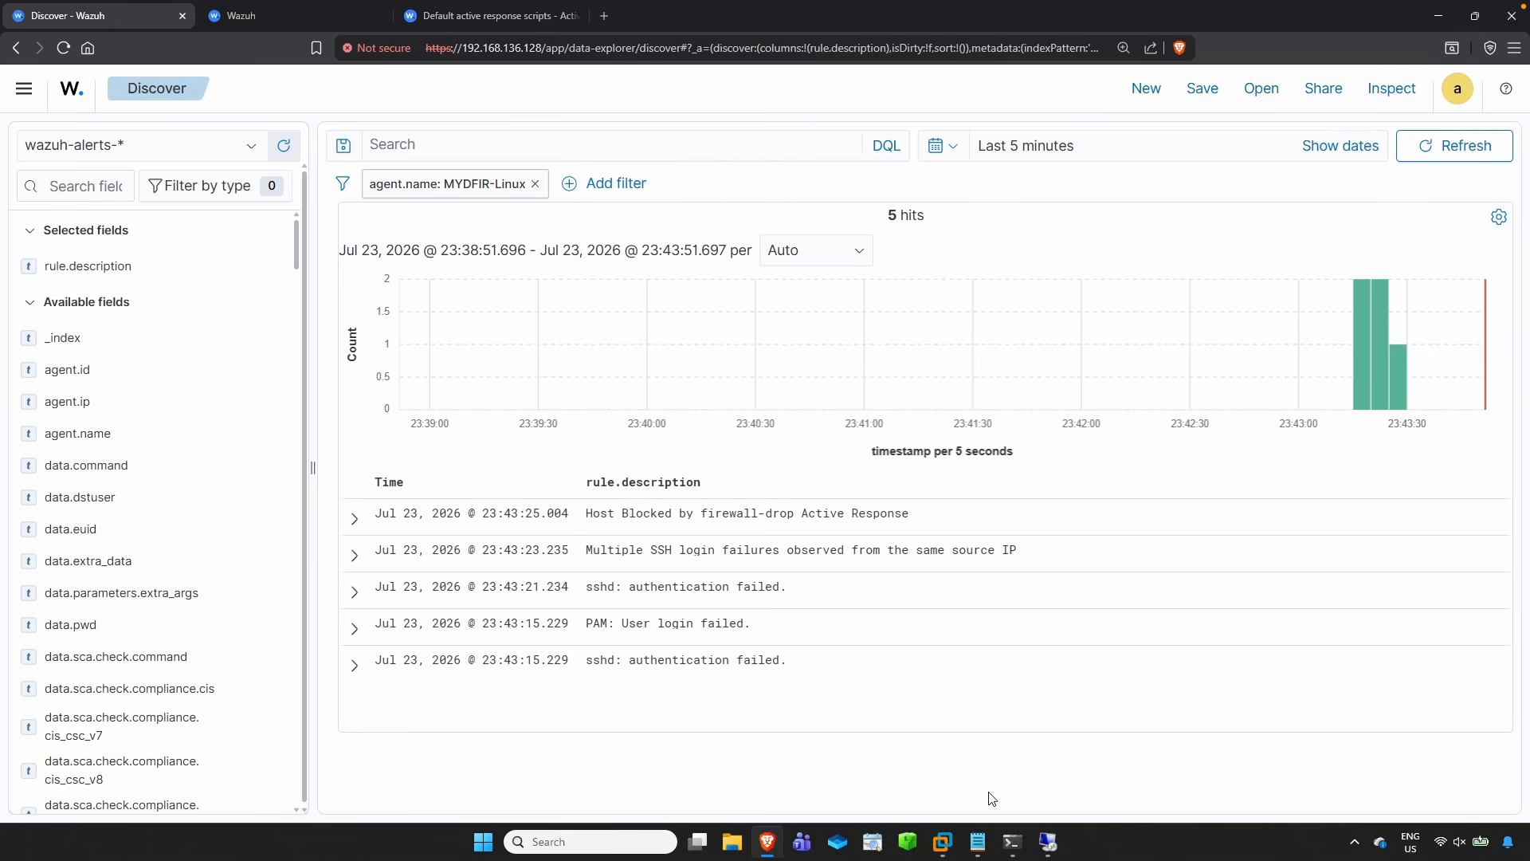
- Switch to the Ubuntu terminal session, run sudo iptables -L -n --line-numbers and enter the sudo password
{"action": "left_click", "coordinate": [1012, 841]}
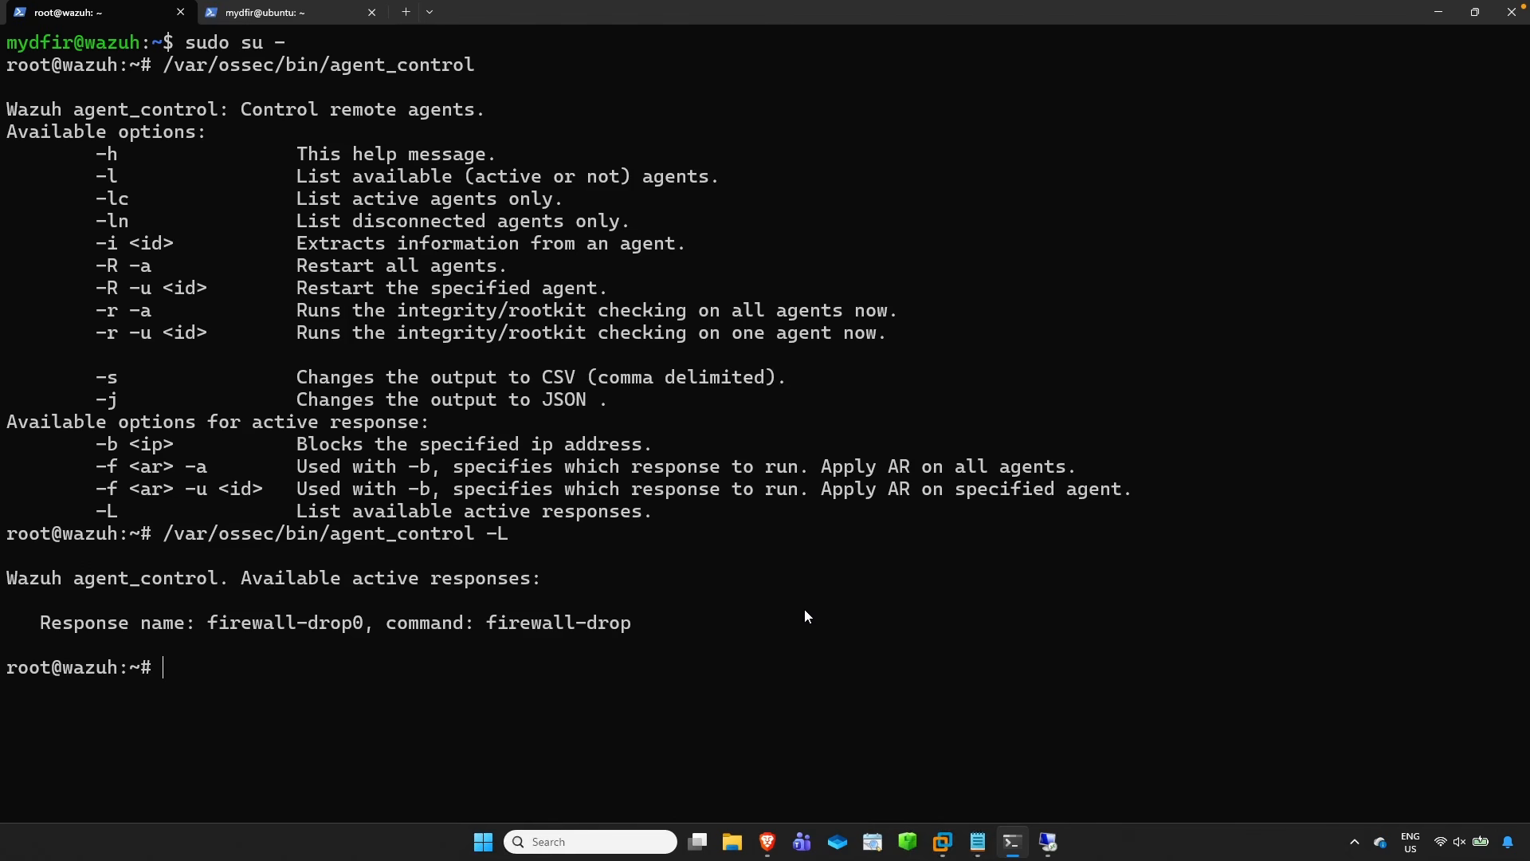
{"action": "type", "text": "iptables"}
{"action": "left_click_drag", "start_coordinate": [71, 676], "coordinate": [64, 678]}
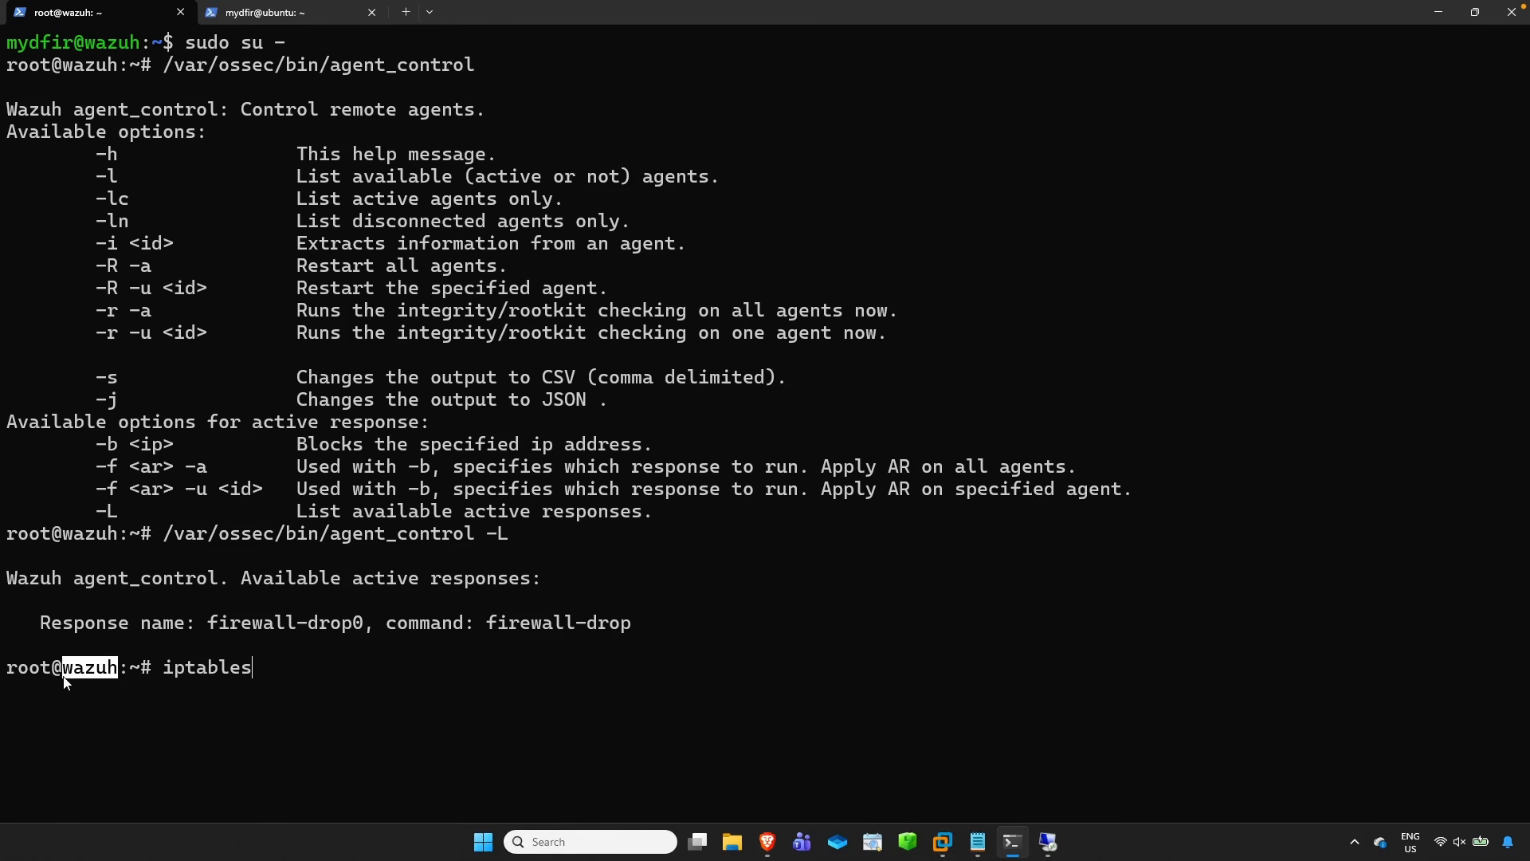
{"action": "left_click", "coordinate": [288, 17]}
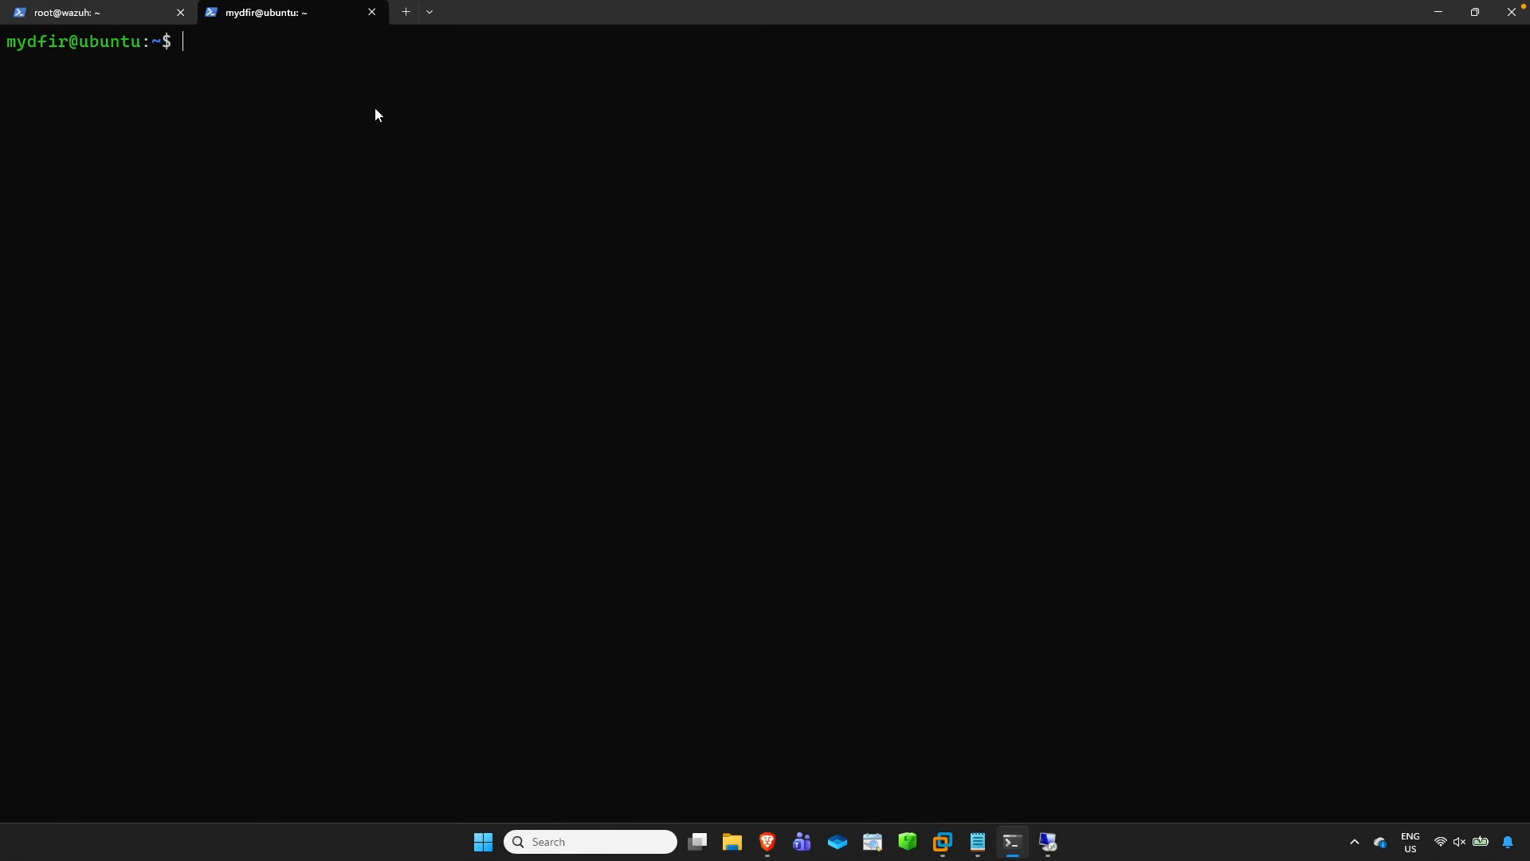
{"action": "key", "text": "Return"}
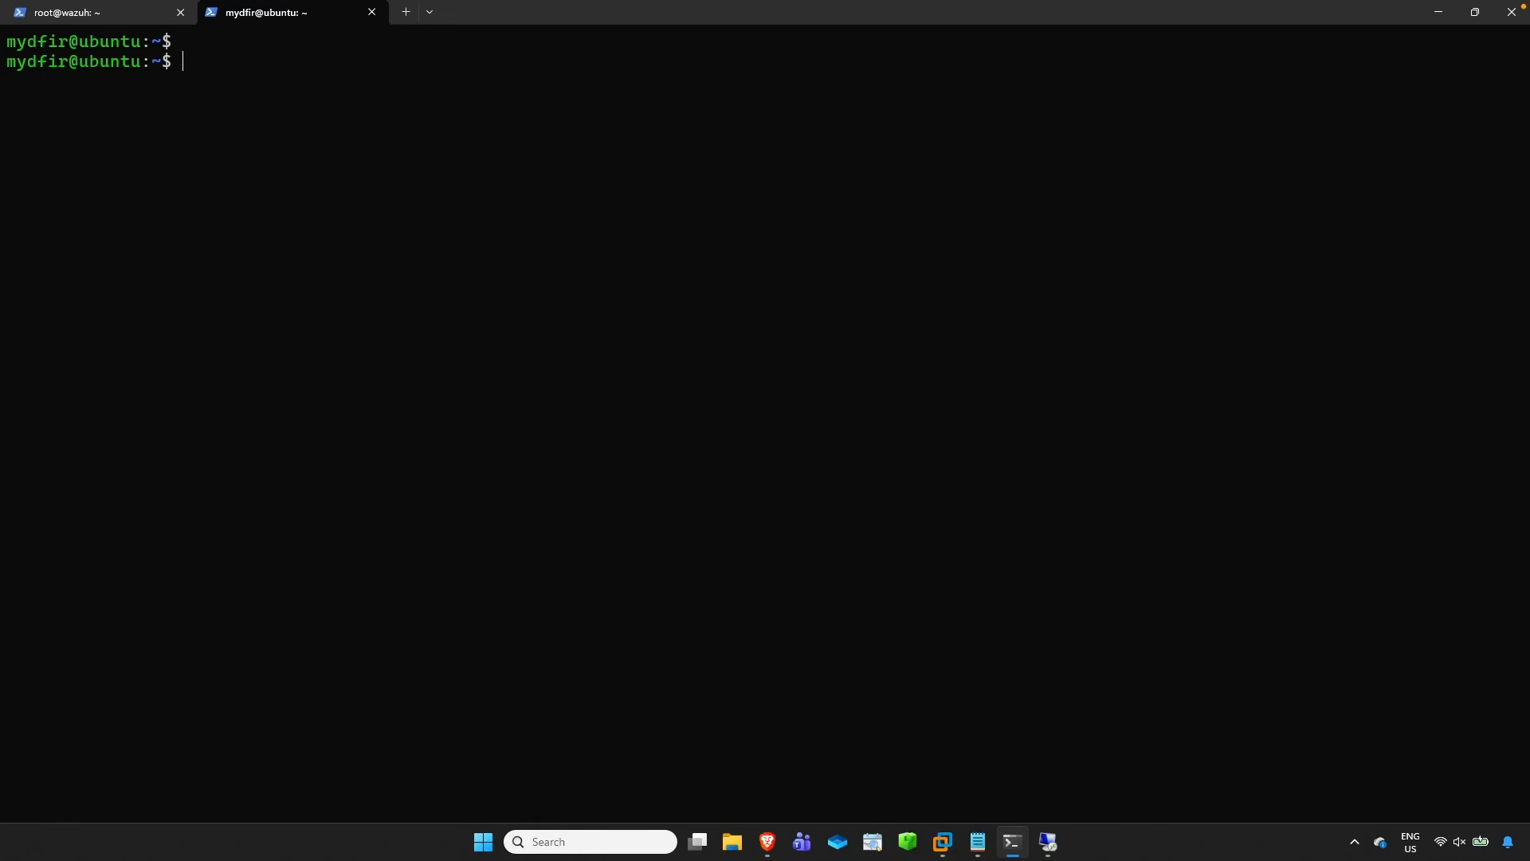
{"action": "type", "text": "sudo iptables -L -n --line-numbers"}
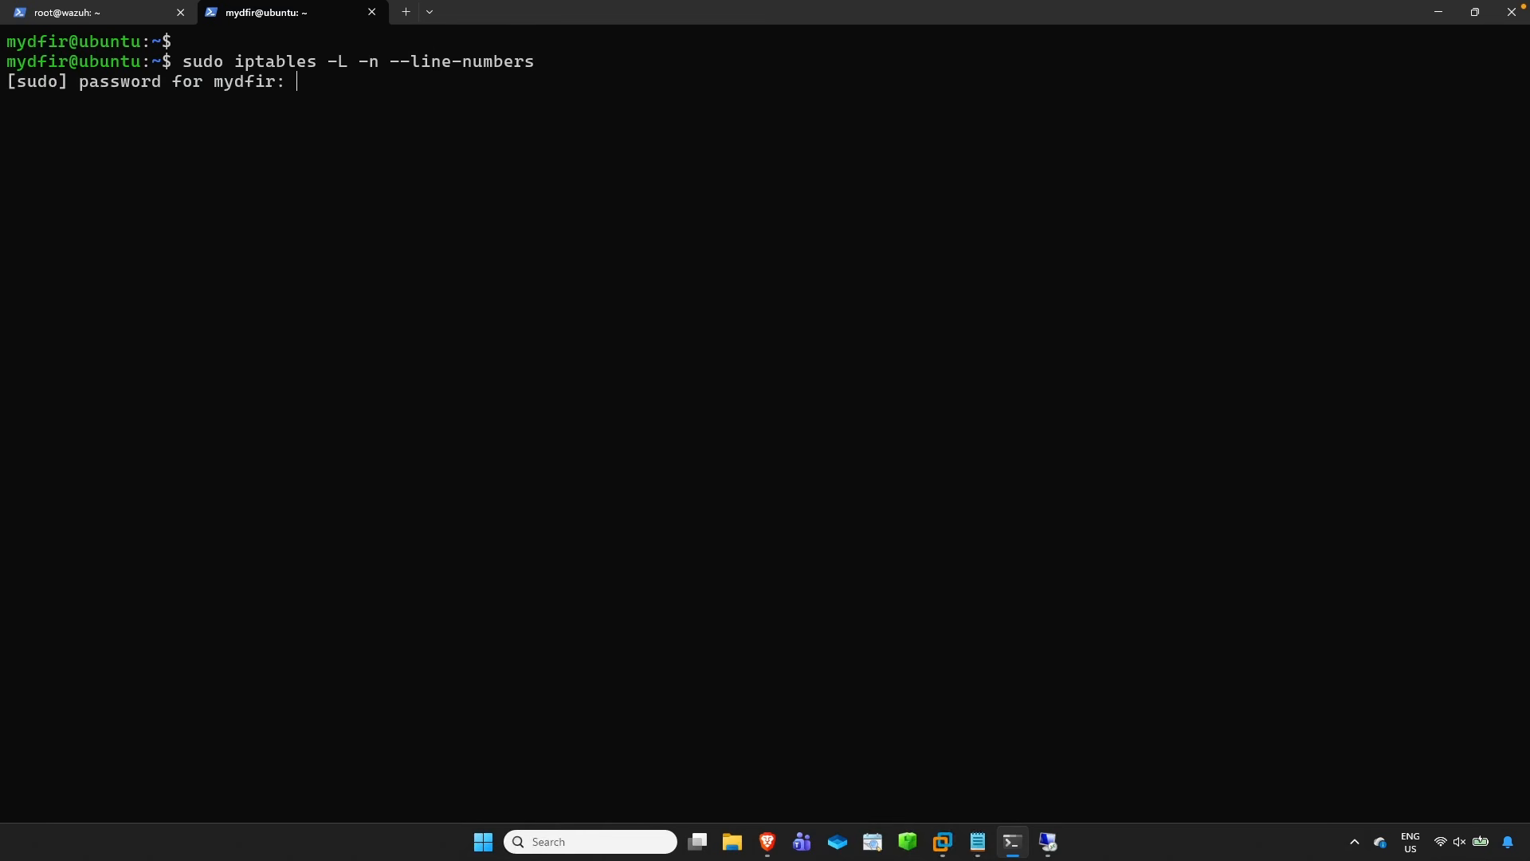
{"action": "key", "text": "Return"}
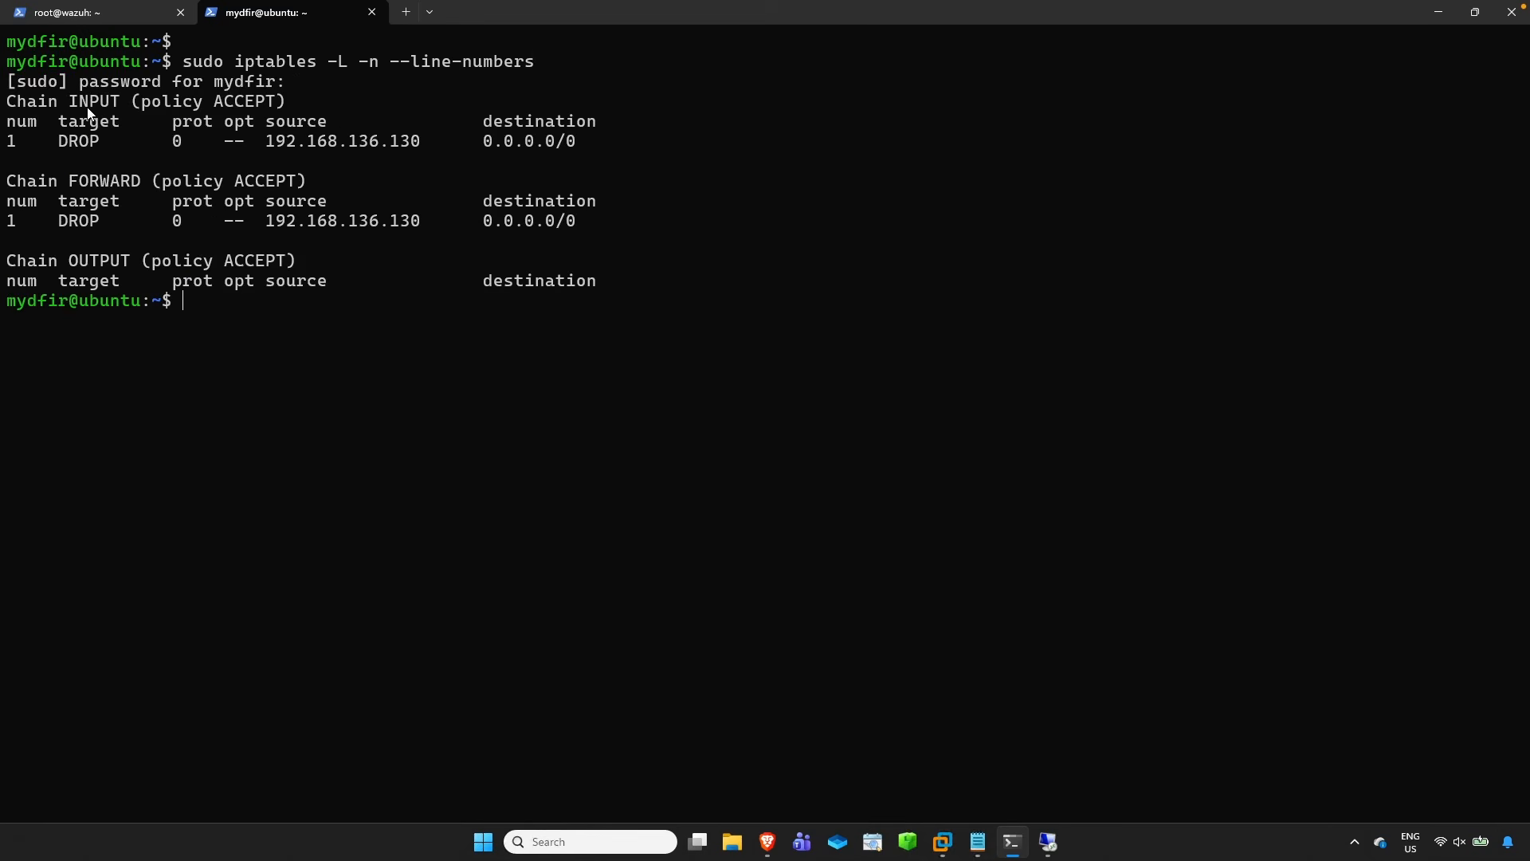
- Examine the INPUT and FORWARD chains and the source address of the DROP rule
{"action": "left_click_drag", "start_coordinate": [83, 102], "coordinate": [112, 105]}
{"action": "left_click_drag", "start_coordinate": [71, 183], "coordinate": [112, 186]}
{"action": "left_click_drag", "start_coordinate": [268, 147], "coordinate": [424, 141]}
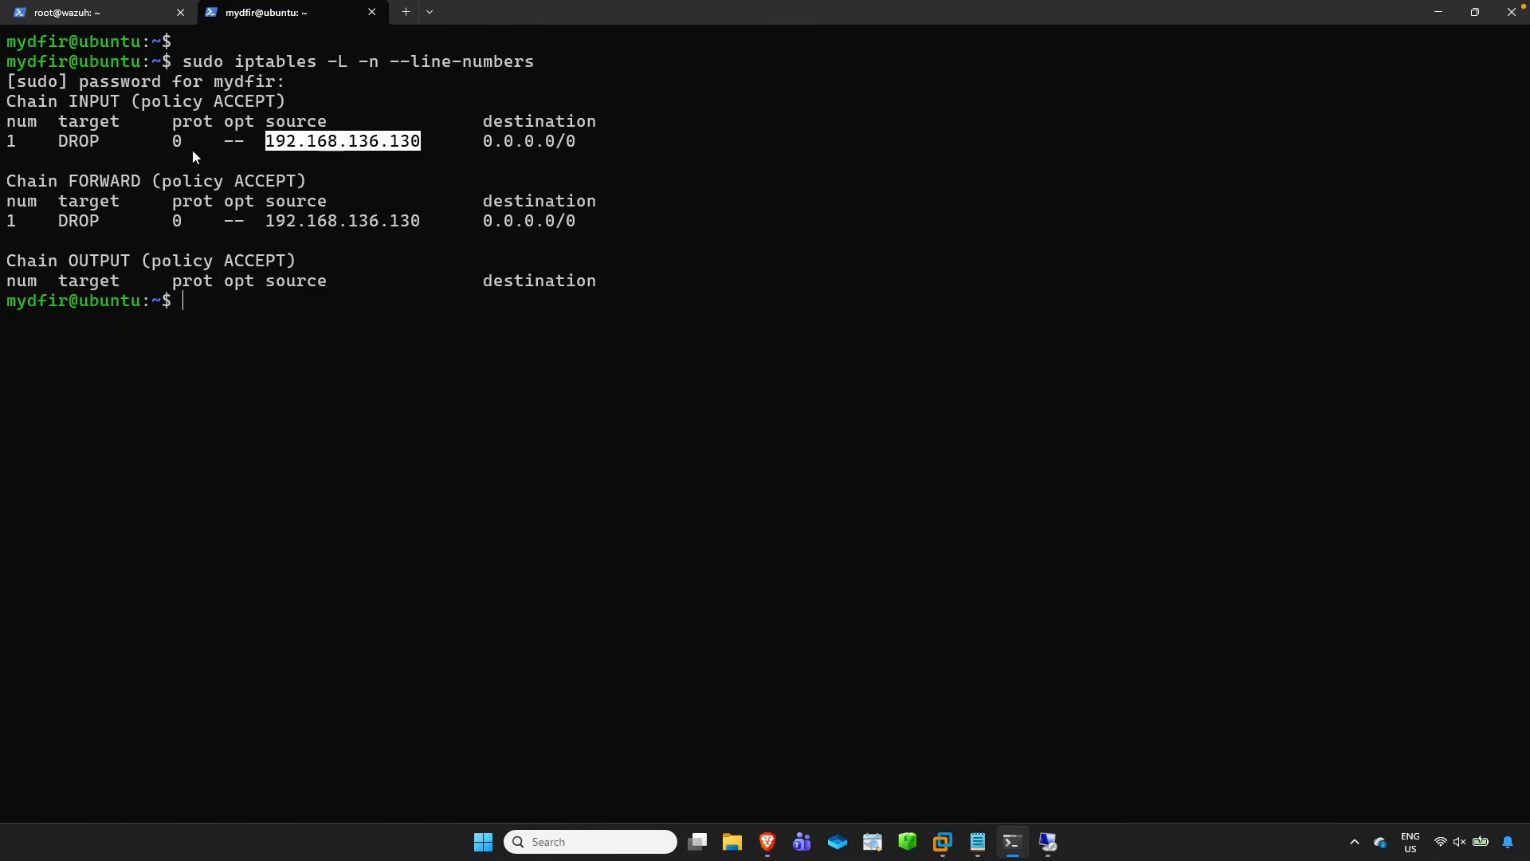
- Delete the first rule of the INPUT chain by running sudo iptables -D INPUT 1
{"action": "left_click", "coordinate": [69, 144]}
{"action": "left_click", "coordinate": [553, 319]}
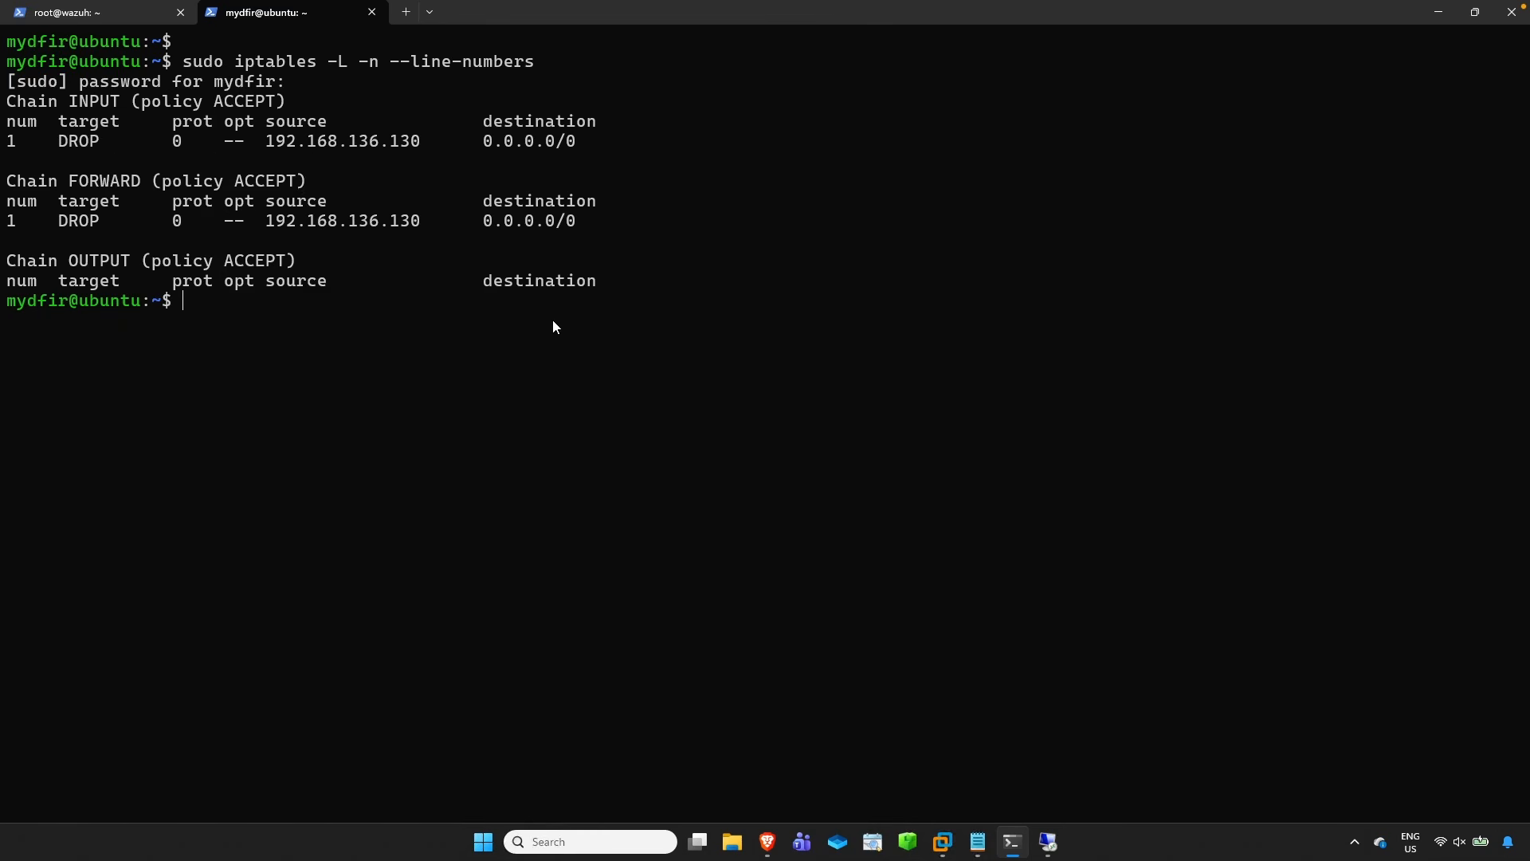
{"action": "type", "text": "sudo iptables -D"}
{"action": "left_click_drag", "start_coordinate": [93, 110], "coordinate": [108, 107]}
{"action": "left_click_drag", "start_coordinate": [71, 182], "coordinate": [153, 183]}
{"action": "left_click", "coordinate": [448, 307]}
{"action": "type", "text": "IN"}
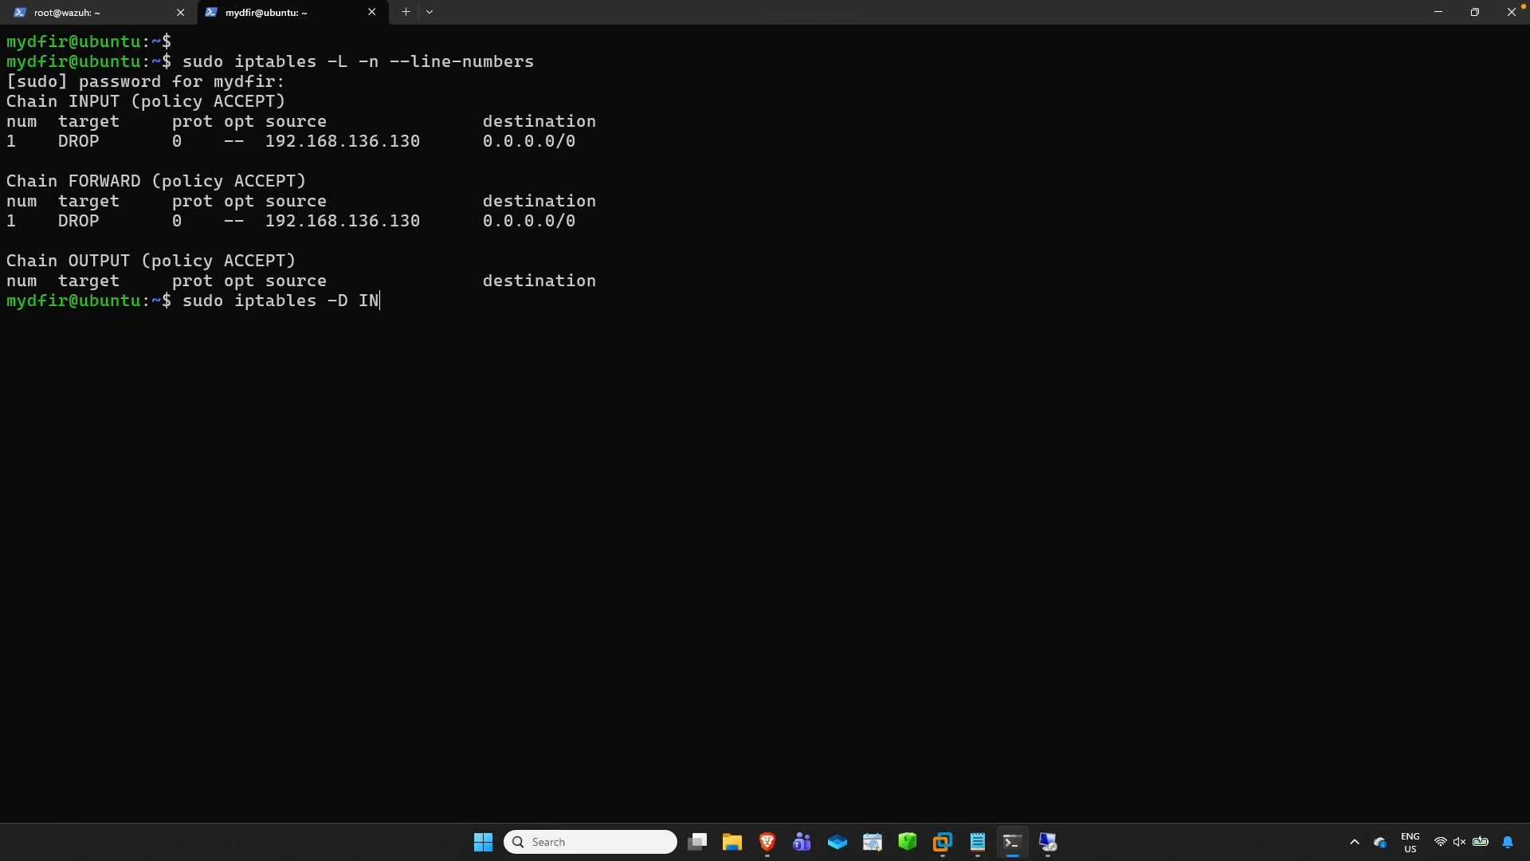
{"action": "type", "text": "PUT"}
{"action": "left_click_drag", "start_coordinate": [8, 142], "coordinate": [26, 142]}
{"action": "key", "text": "ctrl+c"}
{"action": "key", "text": "ctrl+v"}
{"action": "key", "text": "Return"}
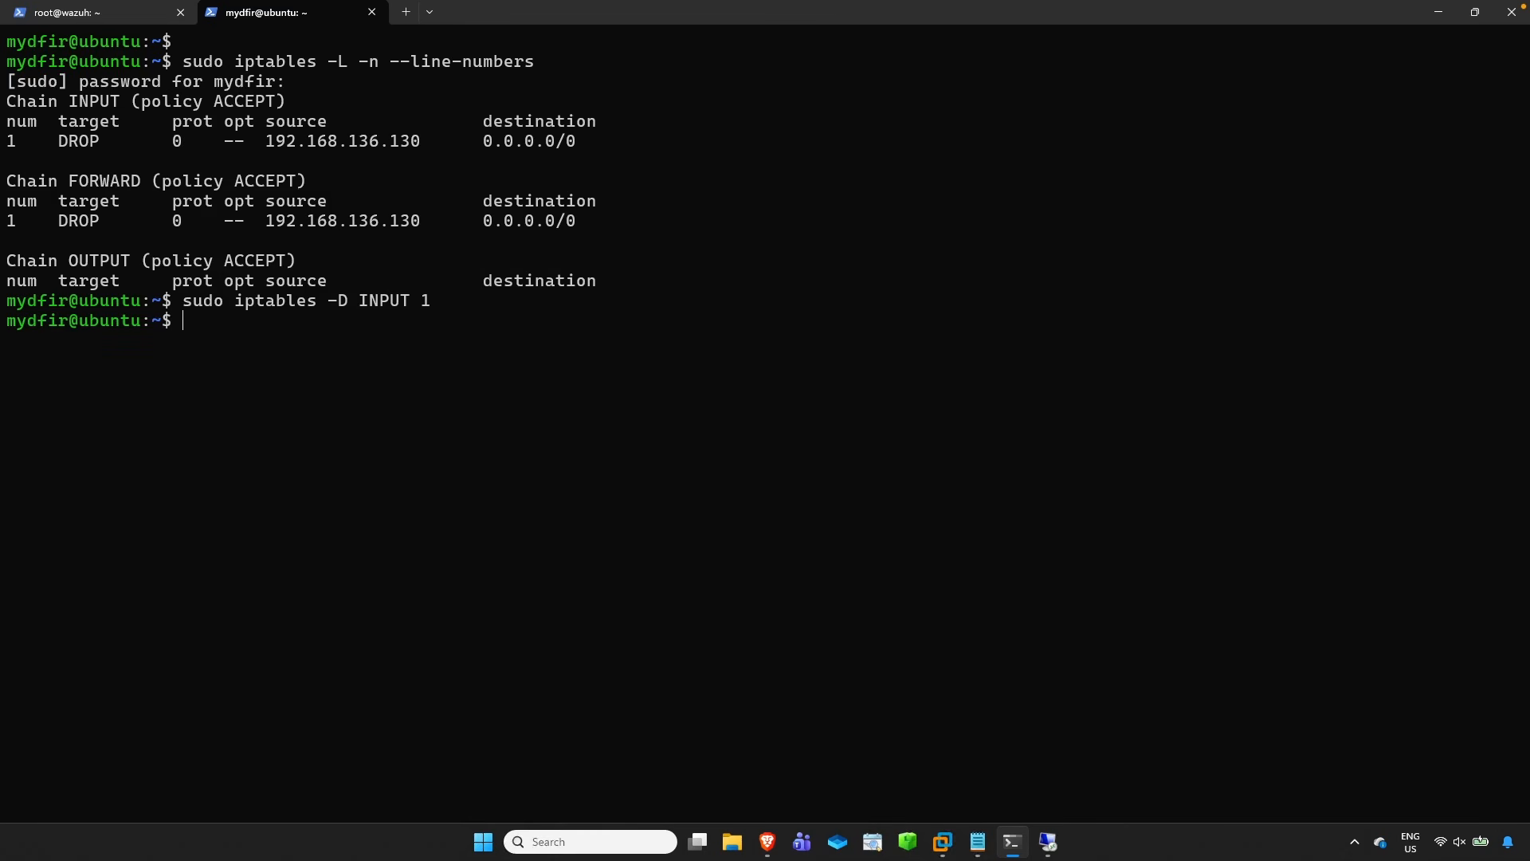
- Rerun sudo iptables -L -n --line-numbers and check the INPUT and FORWARD chains for remaining DROP rules
{"action": "key", "text": "Up"}
{"action": "key", "text": "Up"}
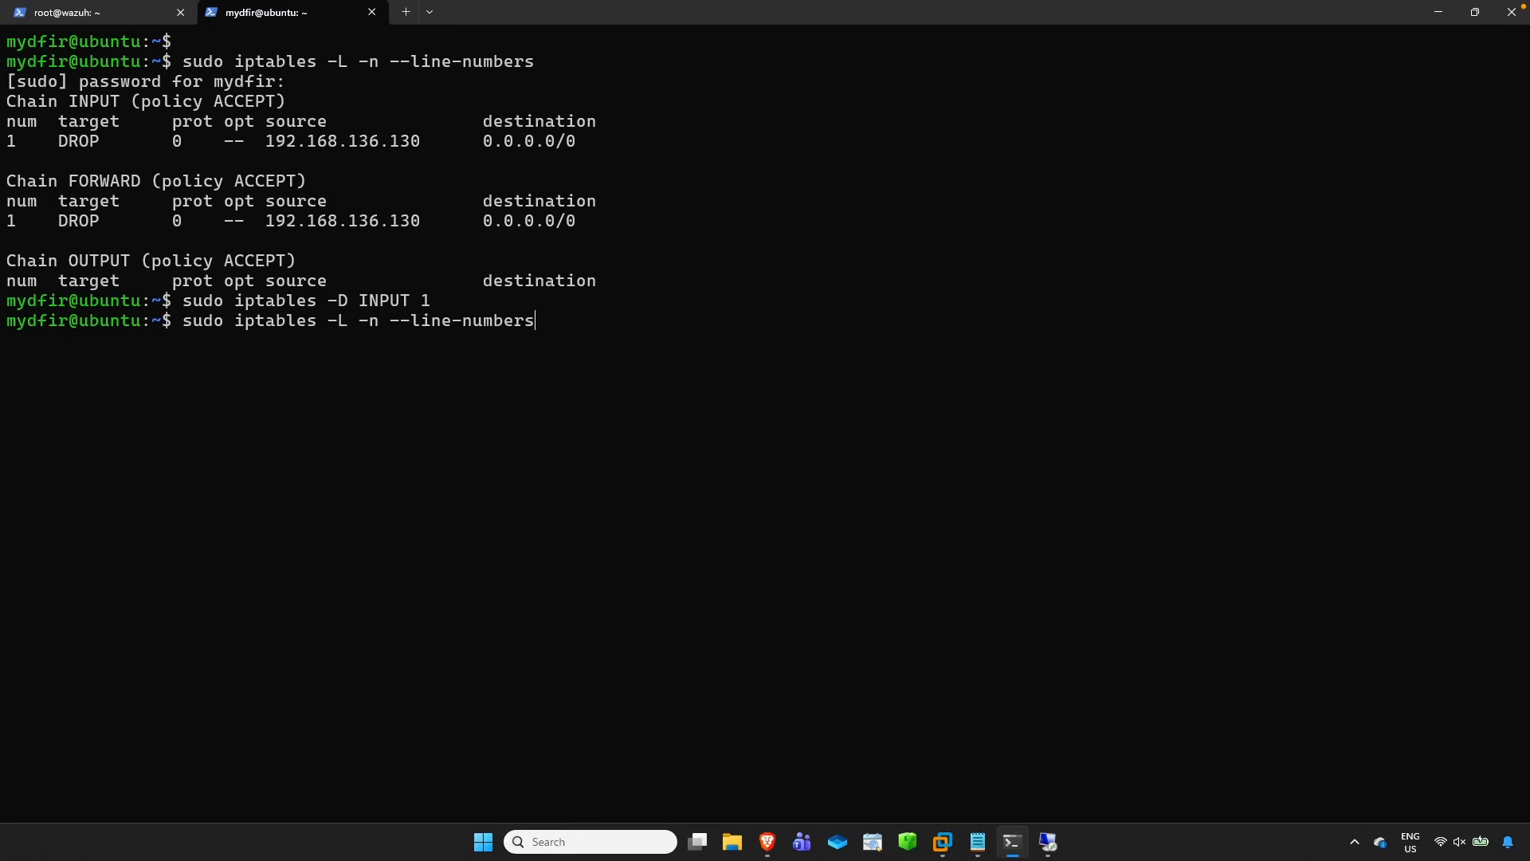
{"action": "key", "text": "Return"}
{"action": "left_click_drag", "start_coordinate": [69, 341], "coordinate": [118, 348]}
{"action": "left_click_drag", "start_coordinate": [26, 376], "coordinate": [579, 376]}
{"action": "double_click", "coordinate": [111, 403]}
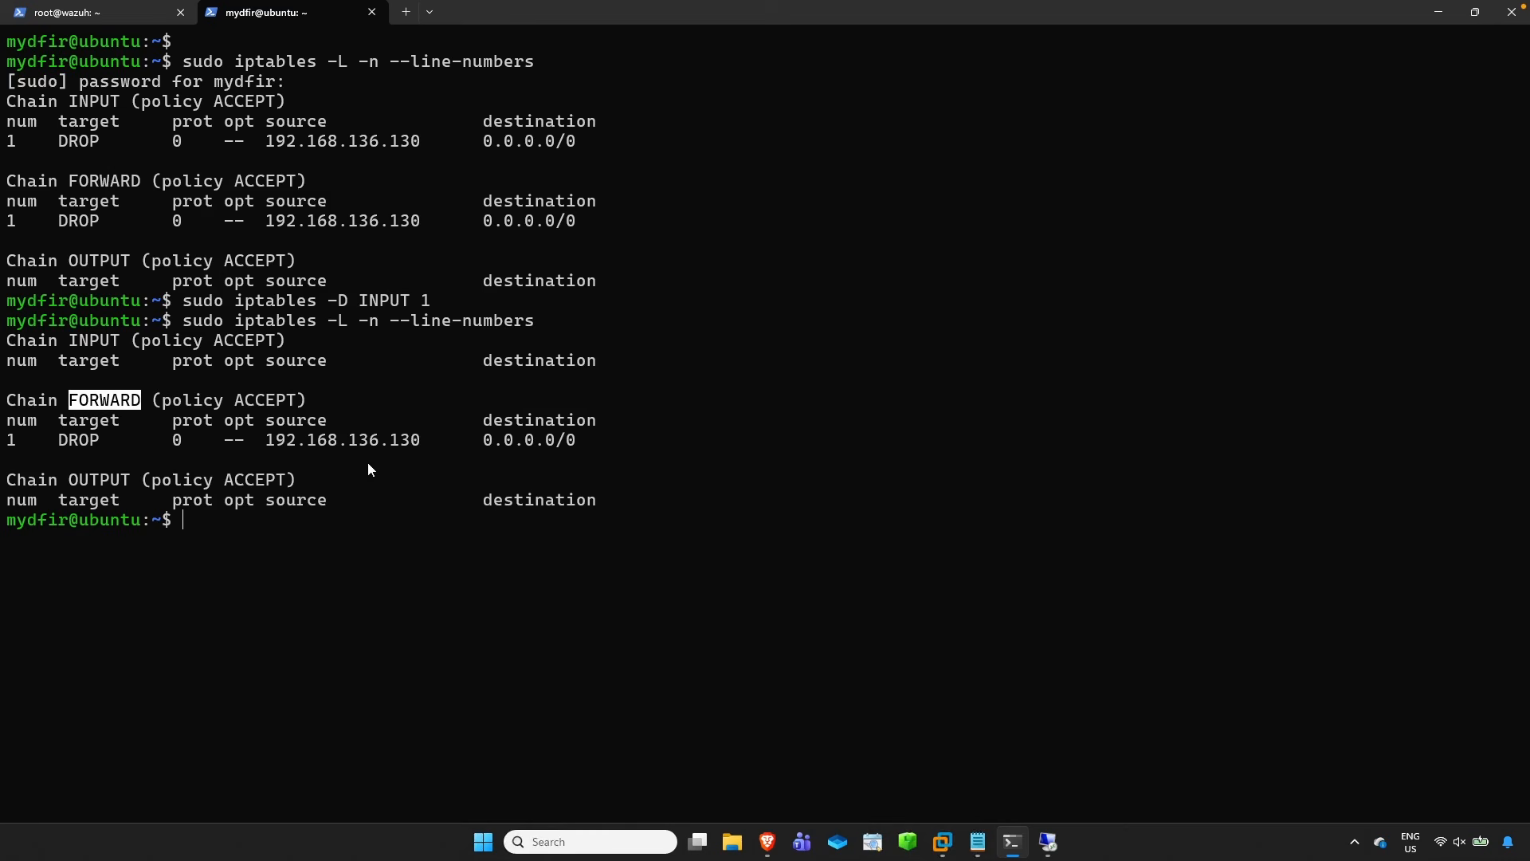
- Delete the first rule of the FORWARD chain by running sudo iptables -D FORWARD 1
{"action": "left_click", "coordinate": [462, 494]}
{"action": "key", "text": "Up"}
{"action": "key", "text": "Up"}
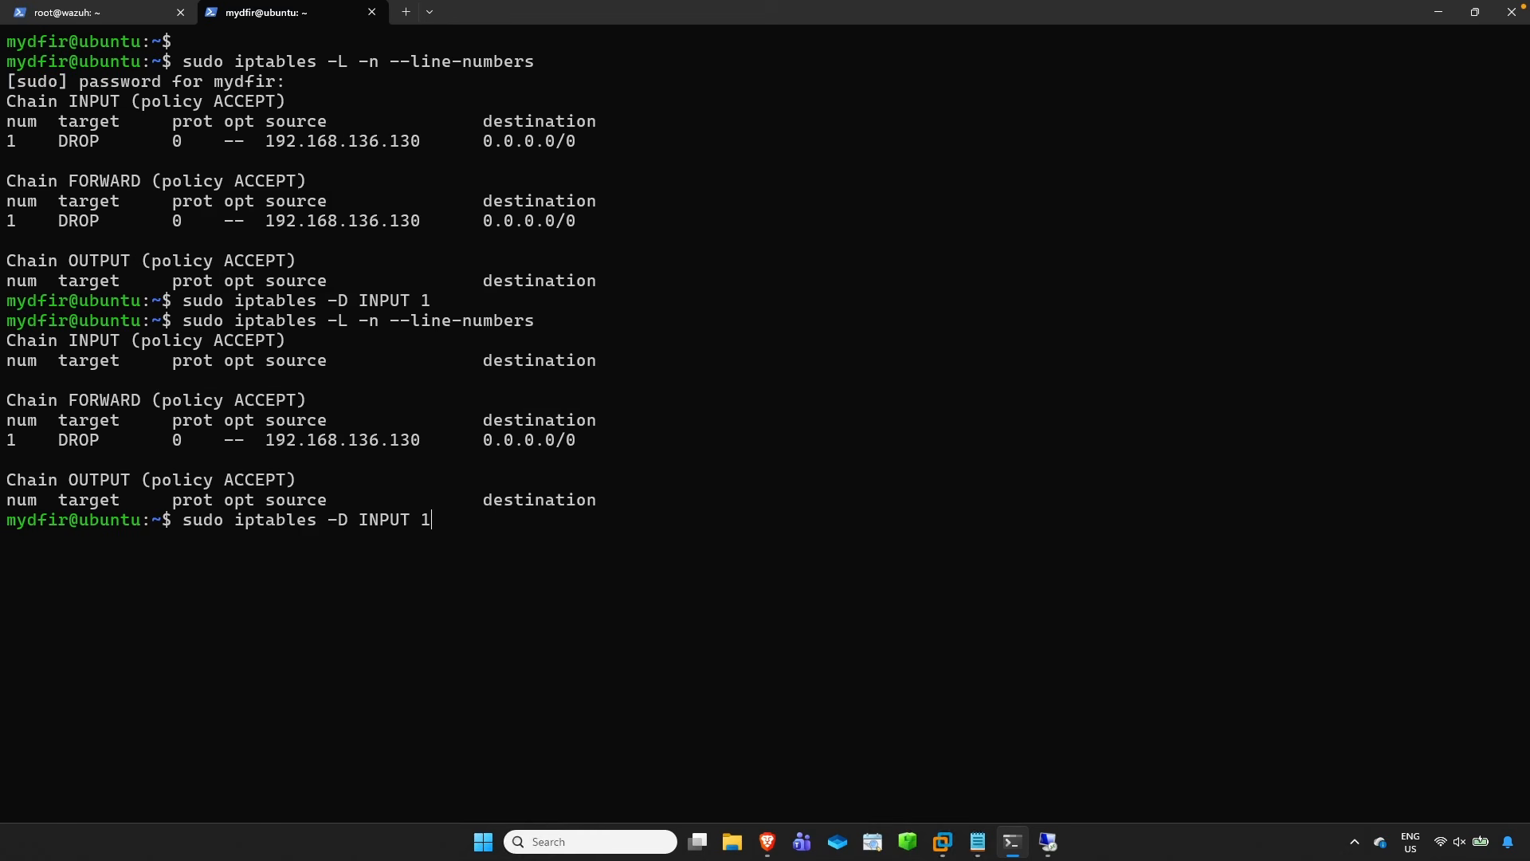
{"action": "key", "text": "BackSpace"}
{"action": "key", "text": "BackSpace"}
{"action": "key", "text": "BackSpace"}
{"action": "key", "text": "BackSpace"}
{"action": "key", "text": "BackSpace"}
{"action": "type", "text": "FORWARD"}
{"action": "key", "text": "Return"}
- Clear the terminal, then list the firewall rules again with sudo iptables -L -n --line-numbers and check every chain
{"action": "type", "text": "clear"}
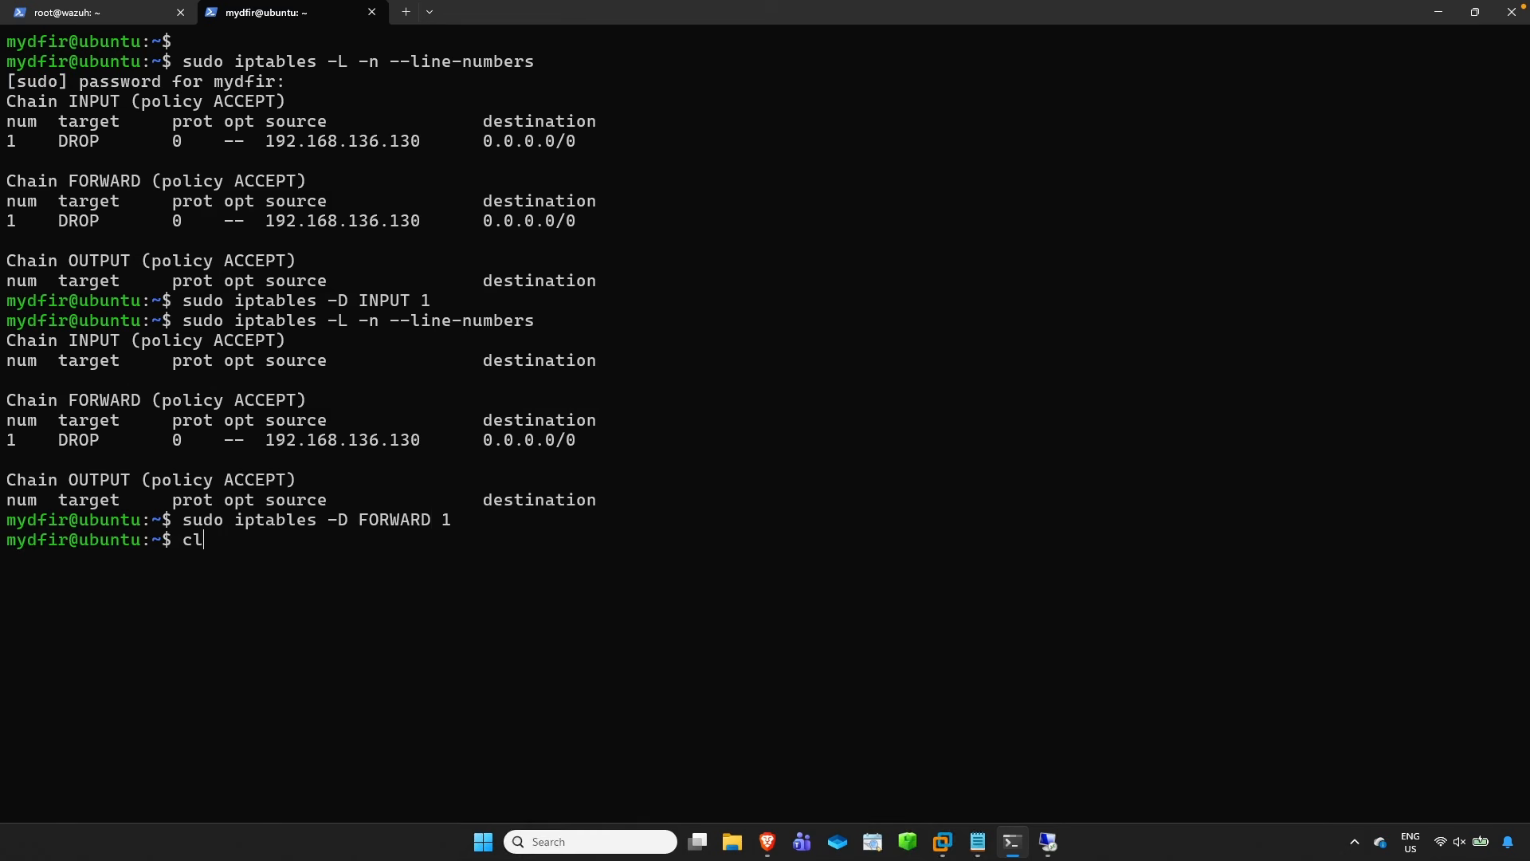
{"action": "key", "text": "Return"}
{"action": "key", "text": "Up"}
{"action": "key", "text": "Up"}
{"action": "key", "text": "Up"}
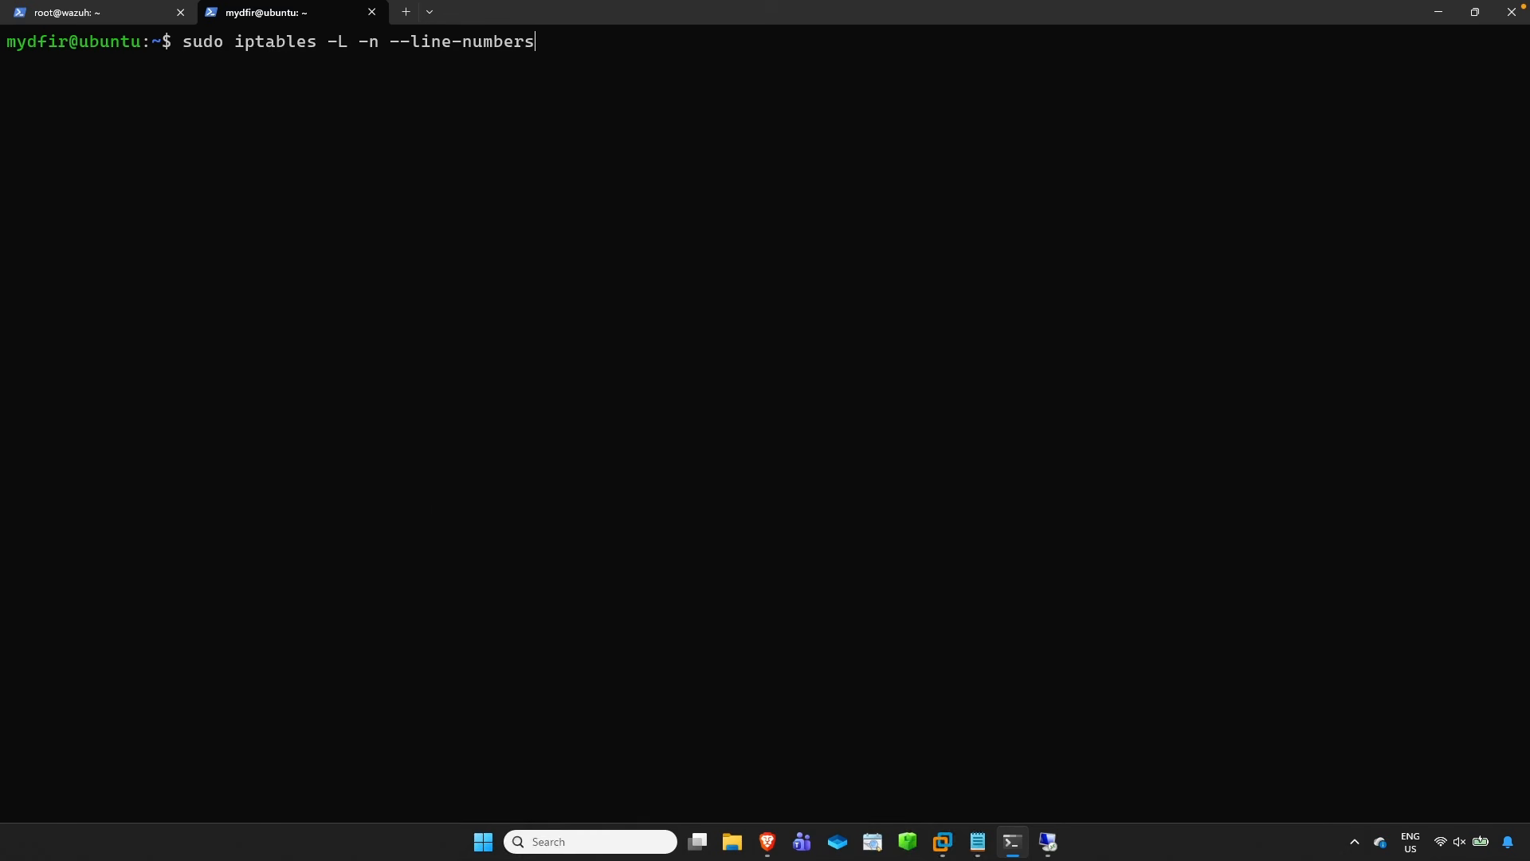
{"action": "key", "text": "Return"}
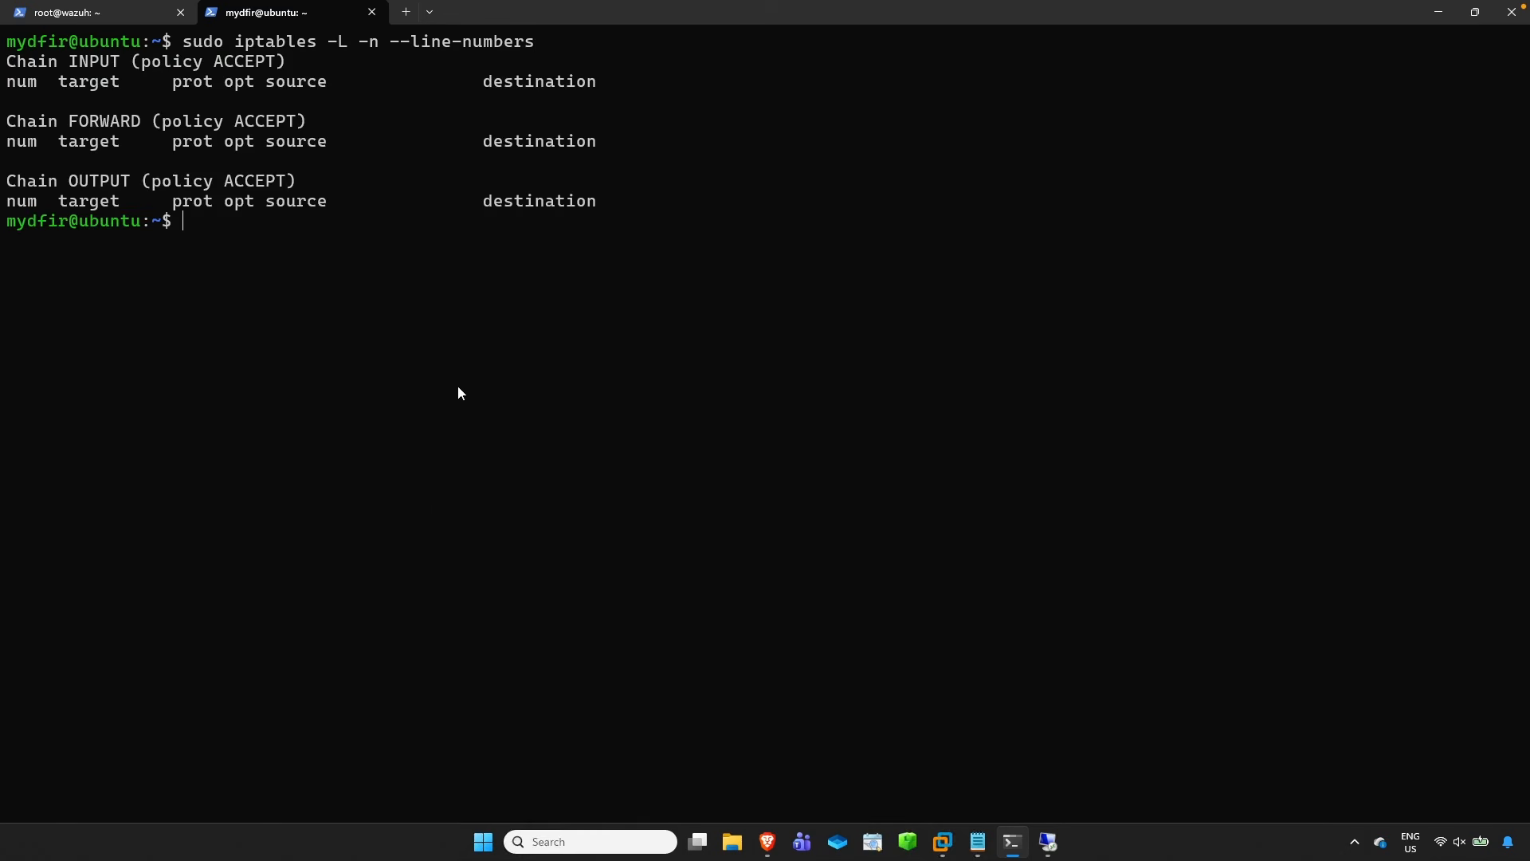
{"action": "left_click_drag", "start_coordinate": [142, 145], "coordinate": [480, 229]}
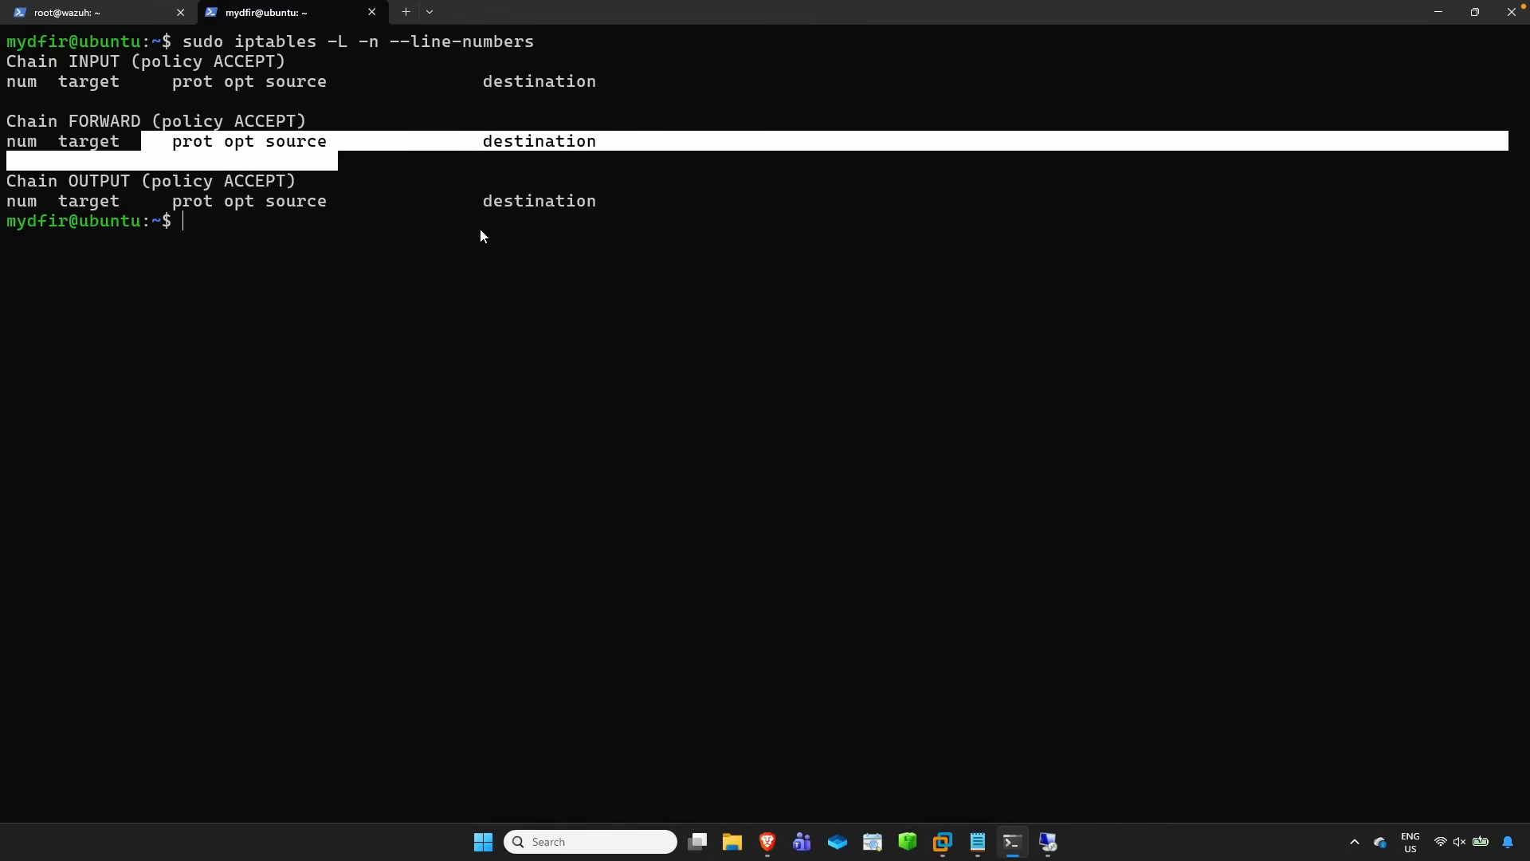
{"action": "left_click", "coordinate": [541, 147]}
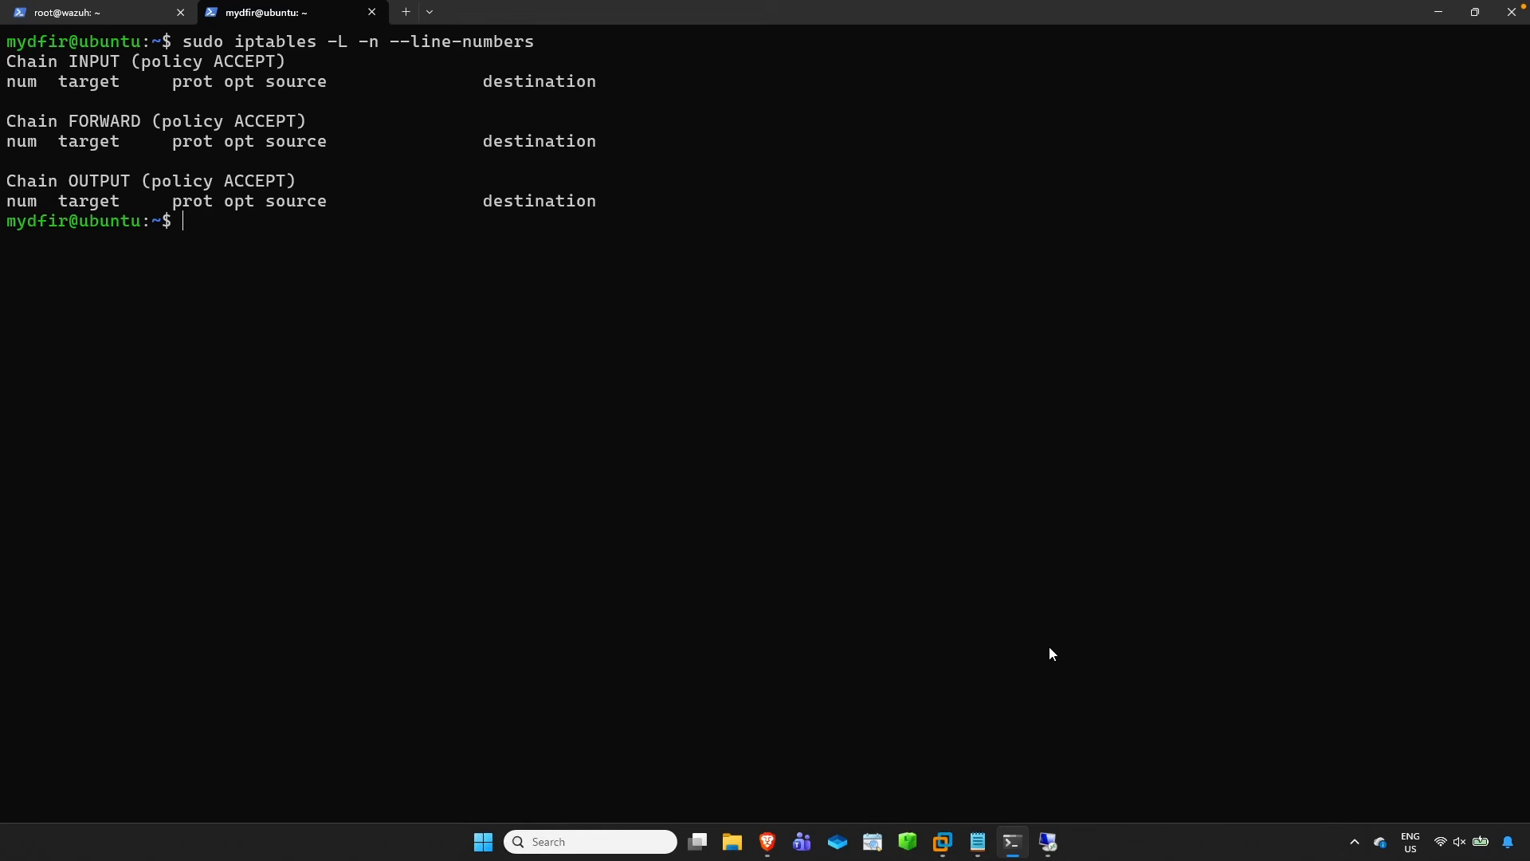
- Switch to the Remote Desktop session, resume the paused ping output in PowerShell and check whether 192.168.136.129 replies
{"action": "left_click", "coordinate": [1051, 840]}
{"action": "left_click_drag", "start_coordinate": [308, 618], "coordinate": [157, 620]}
{"action": "left_click", "coordinate": [395, 619]}
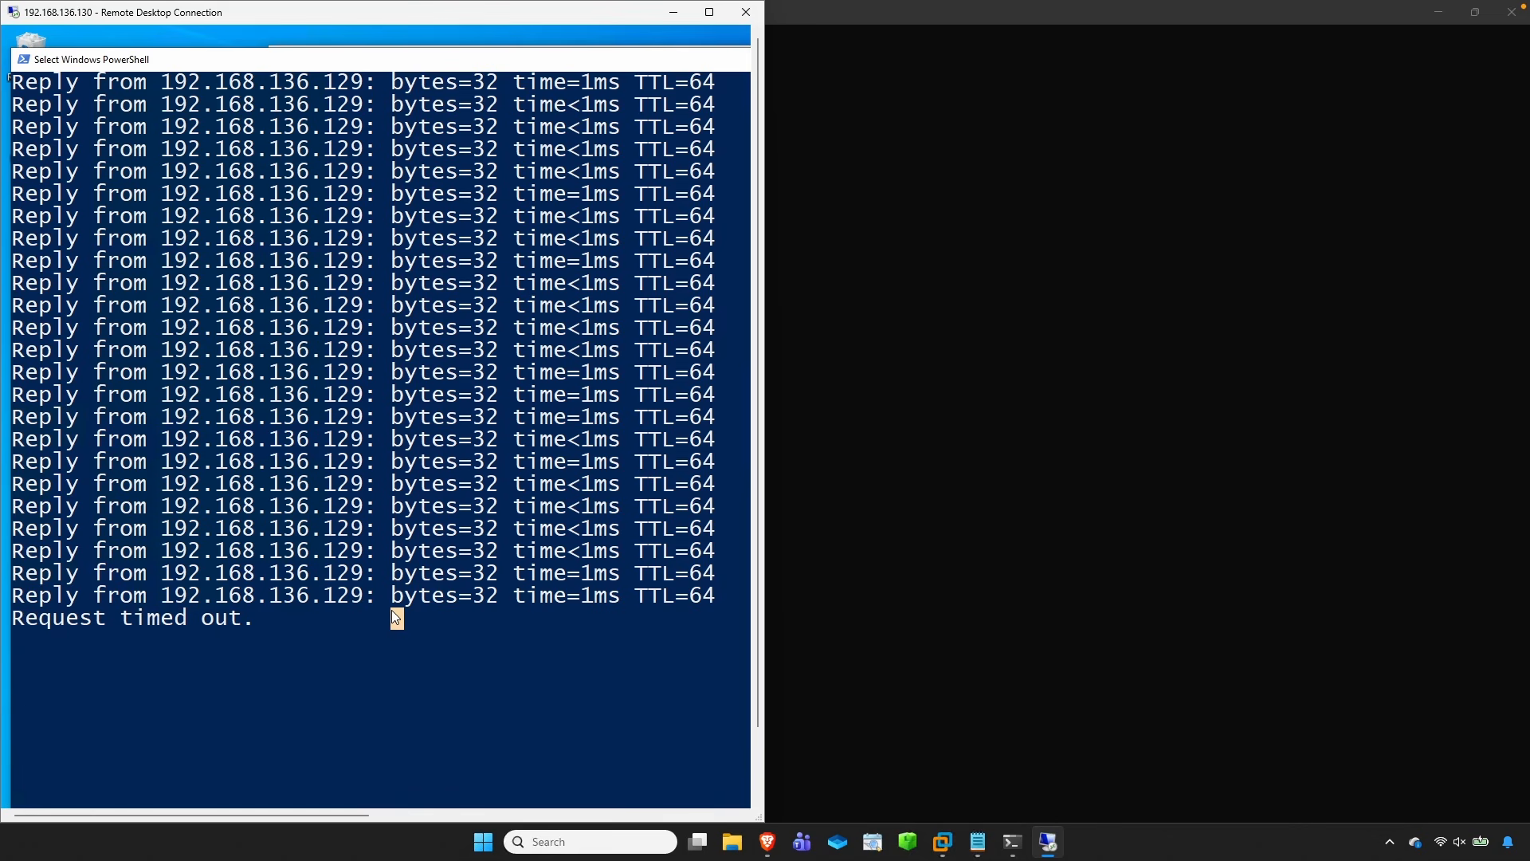
{"action": "right_click", "coordinate": [397, 618]}
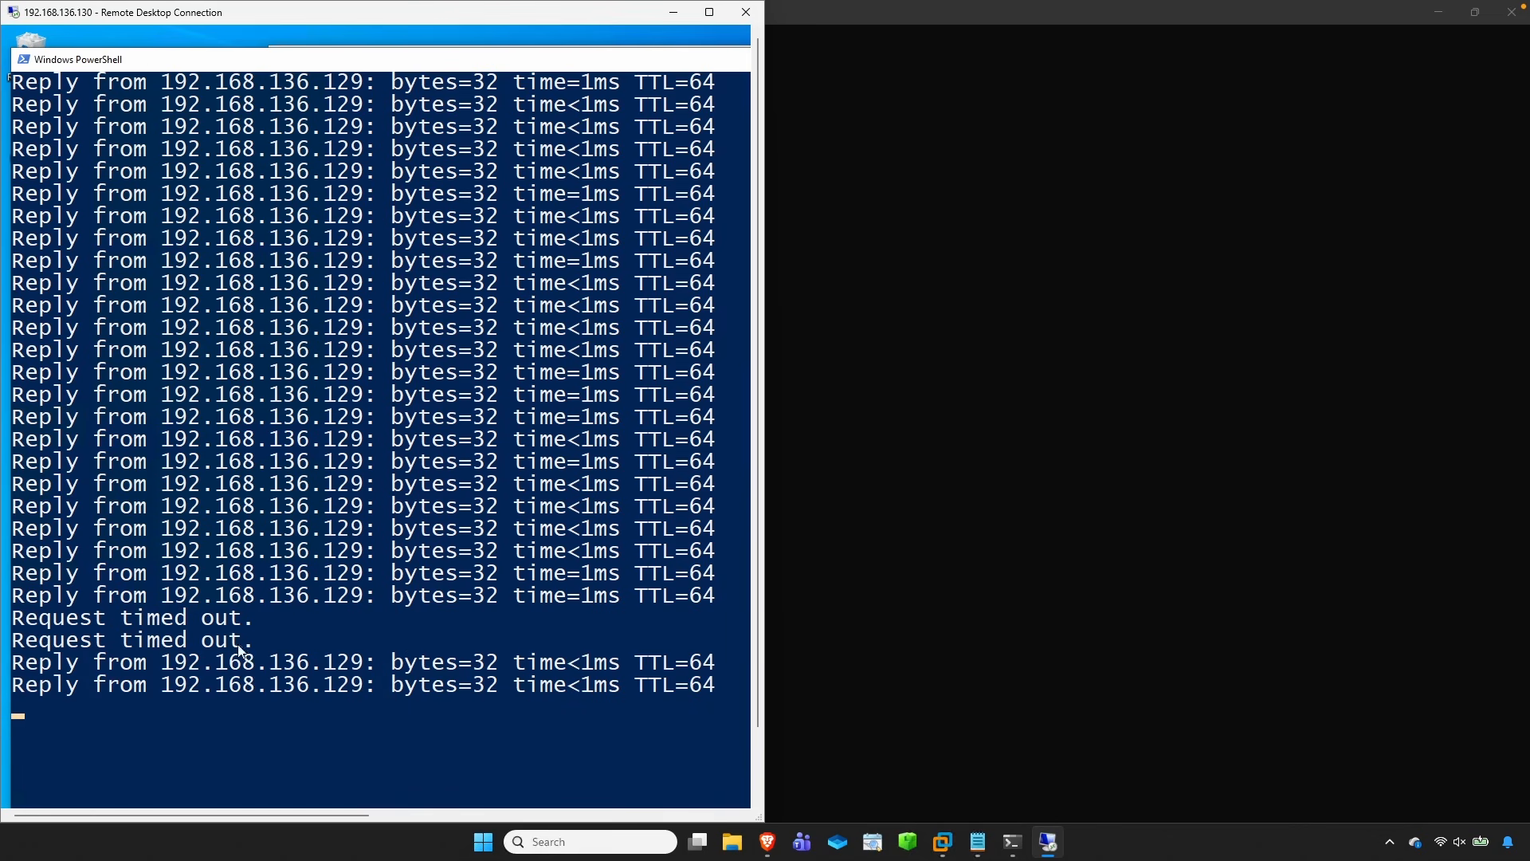